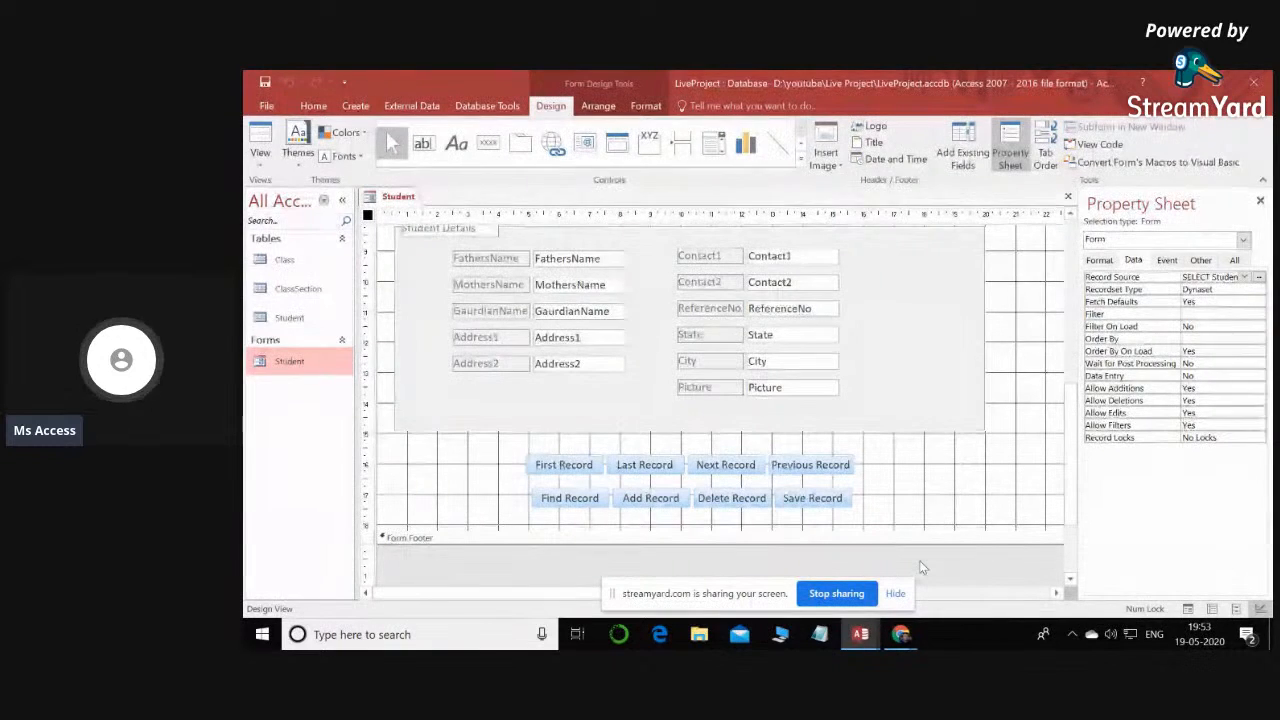
{"action": "scroll", "coordinate": [818, 490], "scroll_direction": "up", "scroll_amount": 1}
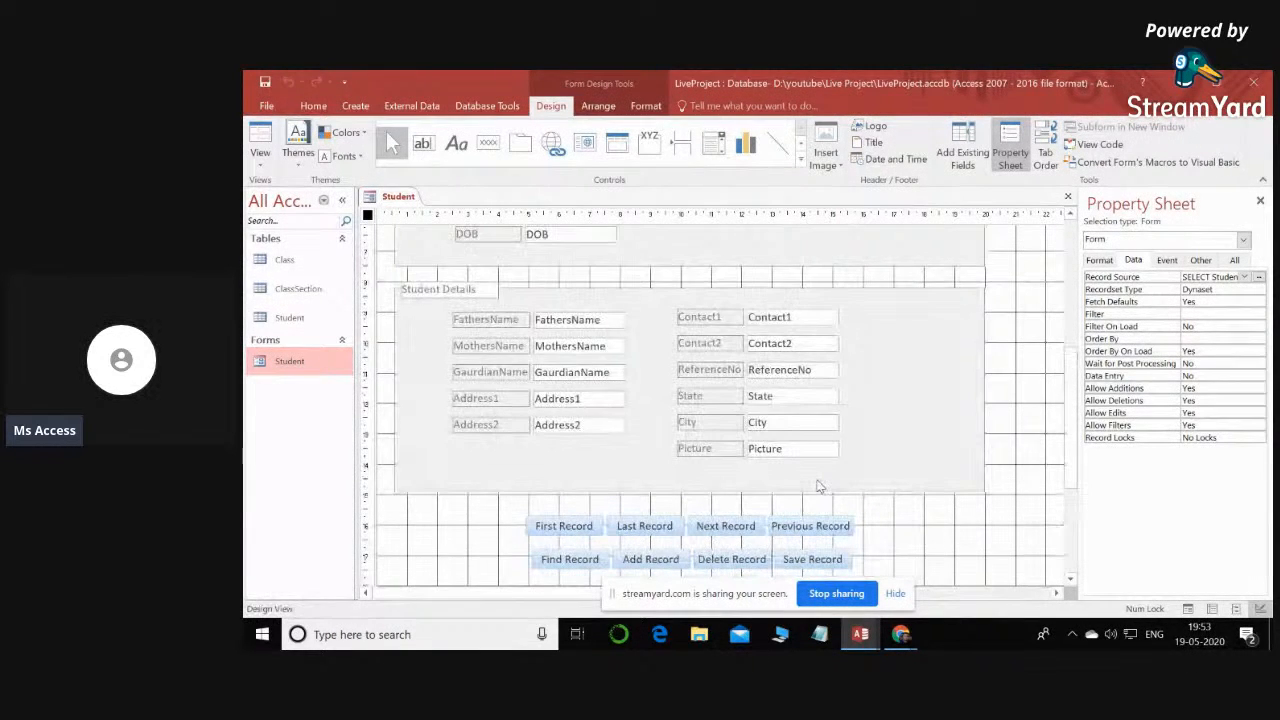
{"action": "left_click", "coordinate": [895, 593]}
{"action": "mouse_move", "coordinate": [895, 636]}
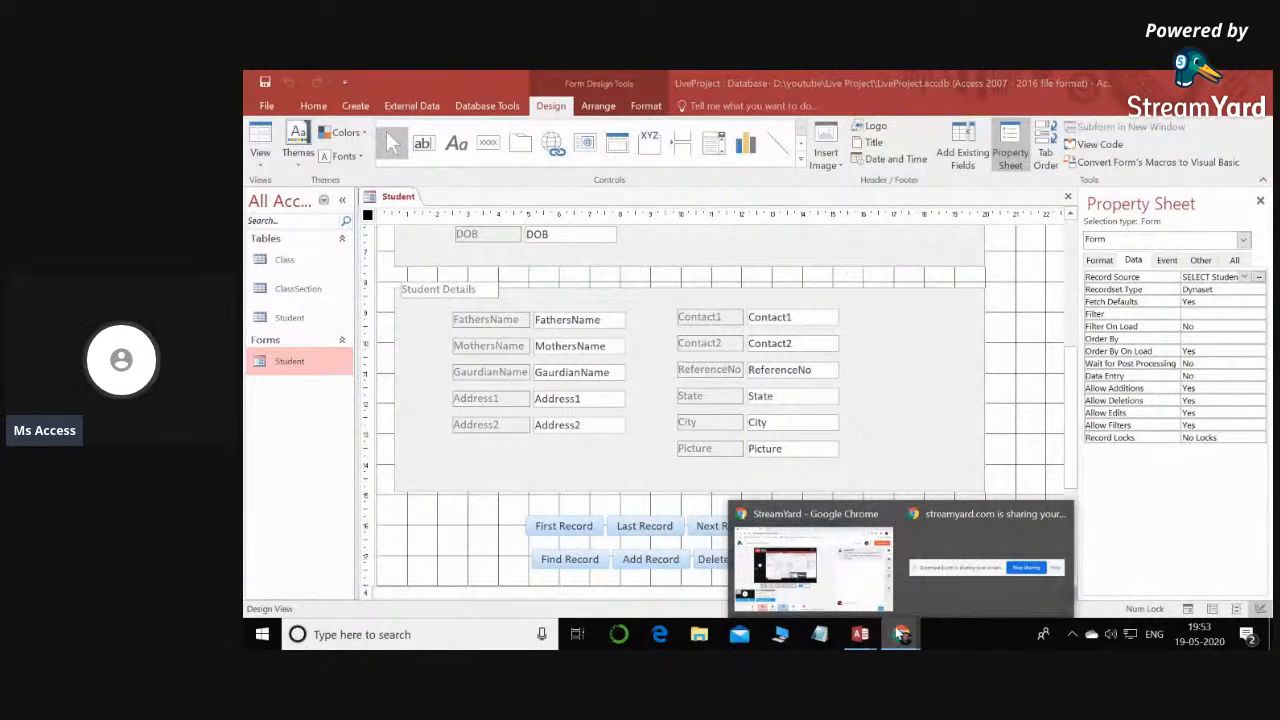
{"action": "left_click", "coordinate": [775, 560]}
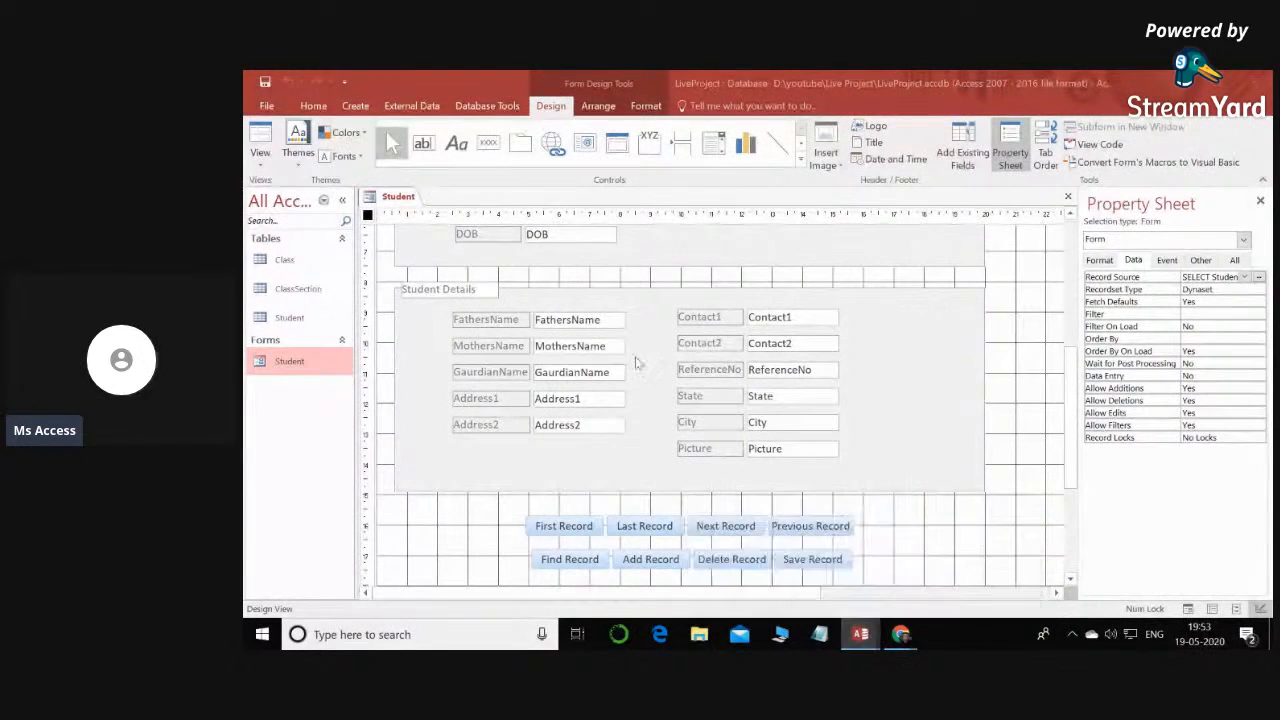
{"action": "scroll", "coordinate": [406, 514], "scroll_direction": "down", "scroll_amount": 3}
{"action": "scroll", "coordinate": [373, 521], "scroll_direction": "up", "scroll_amount": 1}
- Open the StudentEntry form in the lennox-Part-1 database and enlarge its window to examine all fields, the student list and the record buttons
{"action": "double_click", "coordinate": [299, 585]}
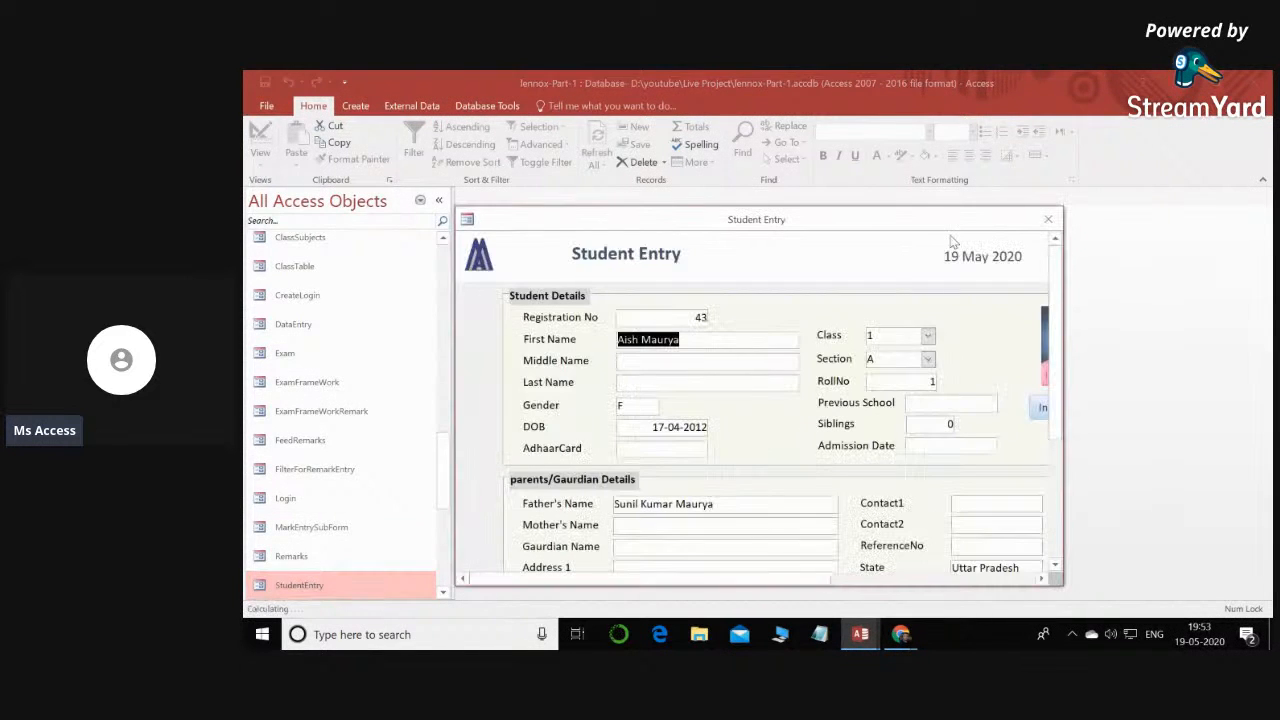
{"action": "left_click_drag", "start_coordinate": [966, 207], "coordinate": [966, 92]}
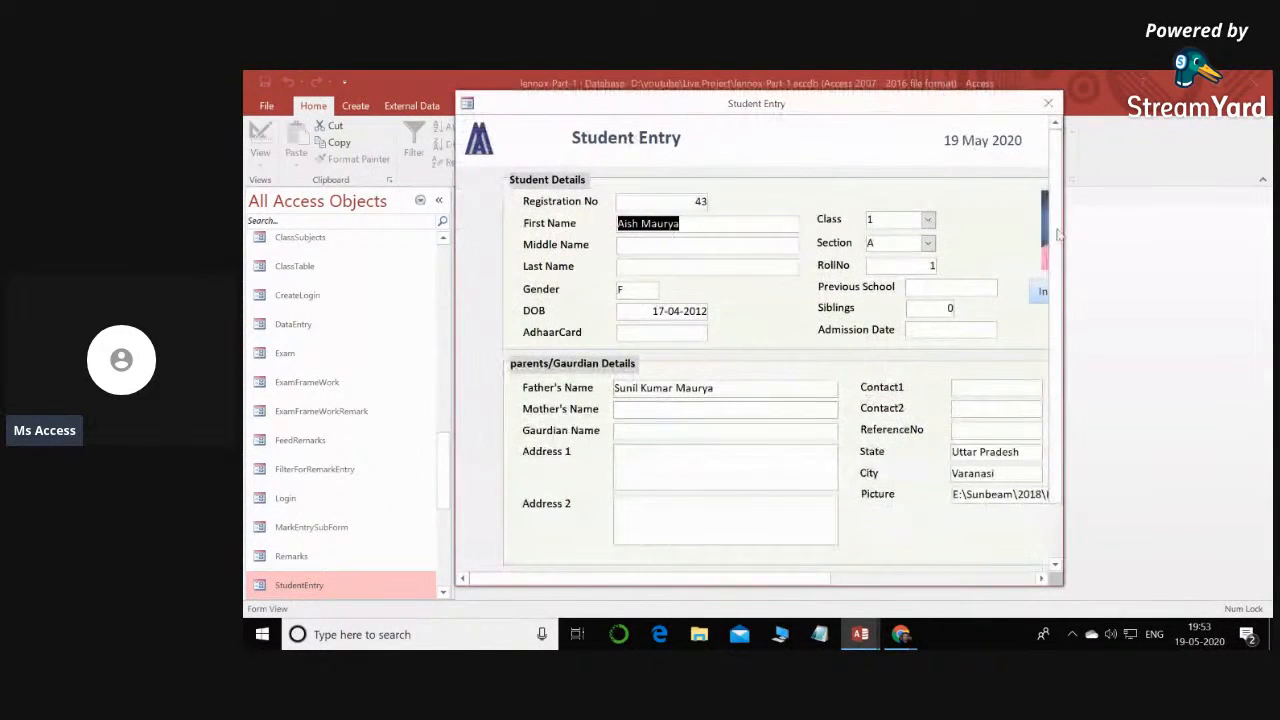
{"action": "left_click_drag", "start_coordinate": [1068, 296], "coordinate": [1228, 292]}
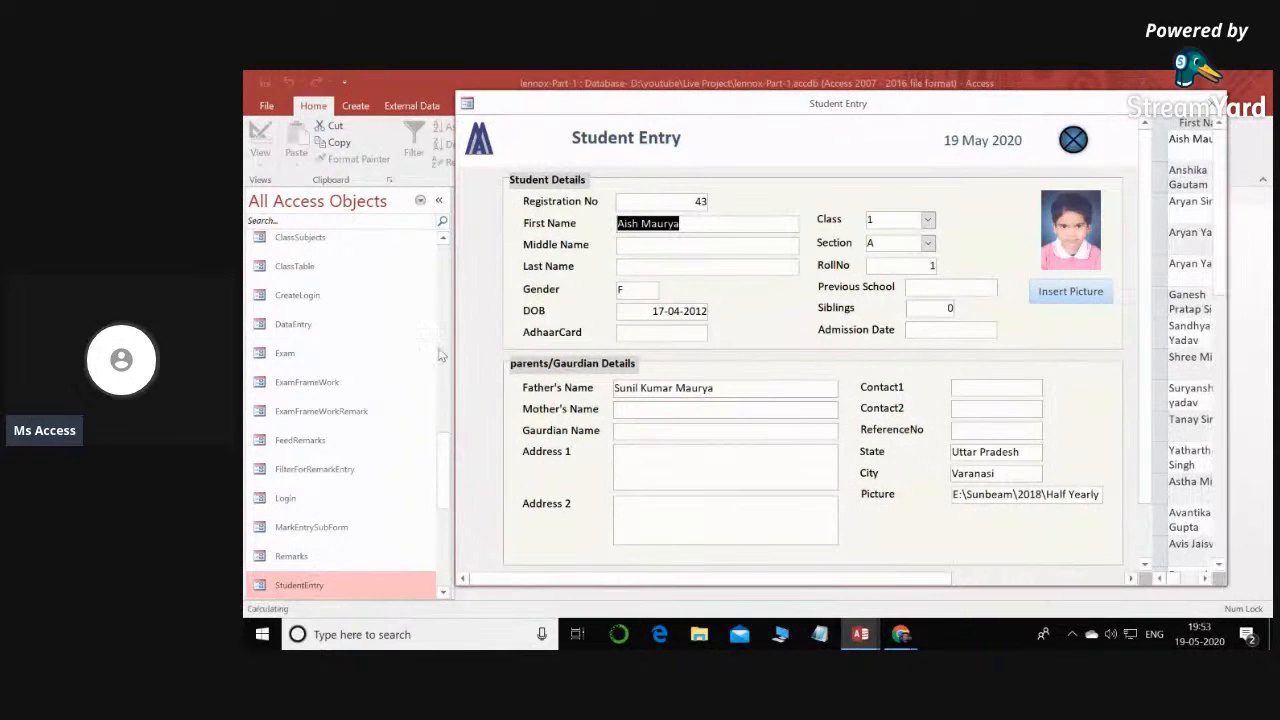
{"action": "left_click_drag", "start_coordinate": [454, 346], "coordinate": [270, 346]}
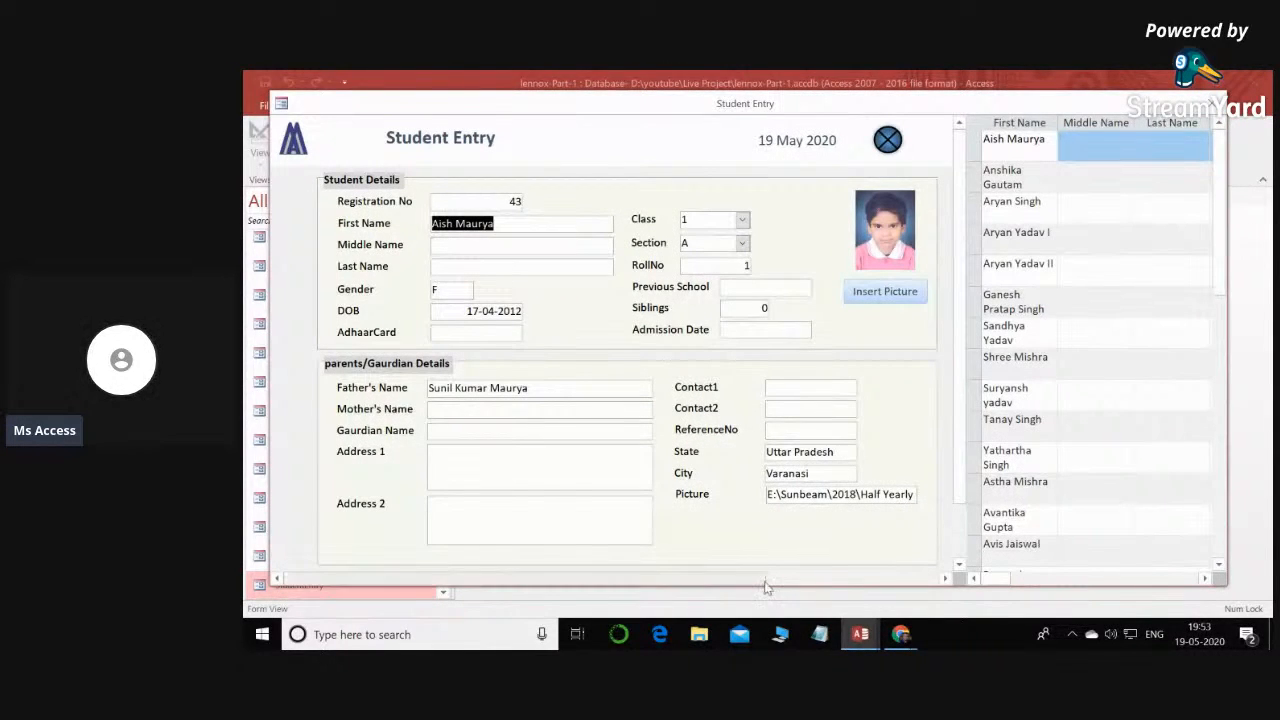
{"action": "left_click_drag", "start_coordinate": [774, 585], "coordinate": [752, 607]}
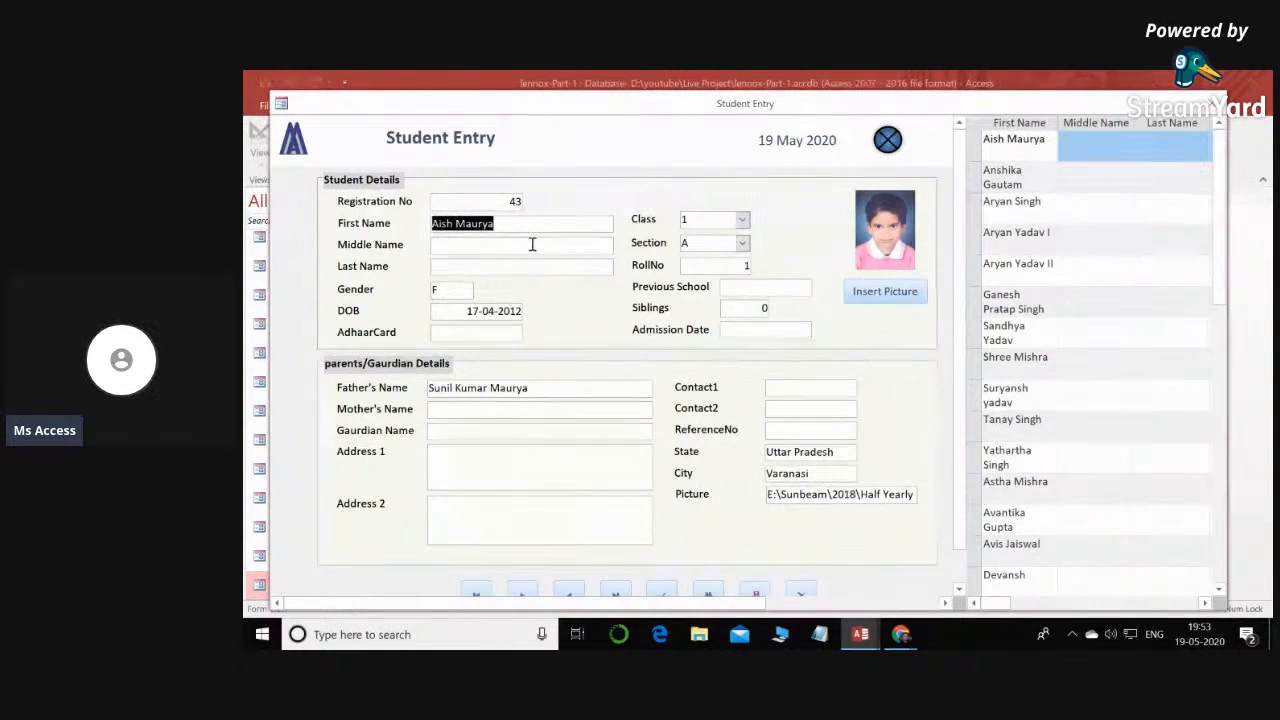
{"action": "scroll", "coordinate": [535, 252], "scroll_direction": "down", "scroll_amount": 1}
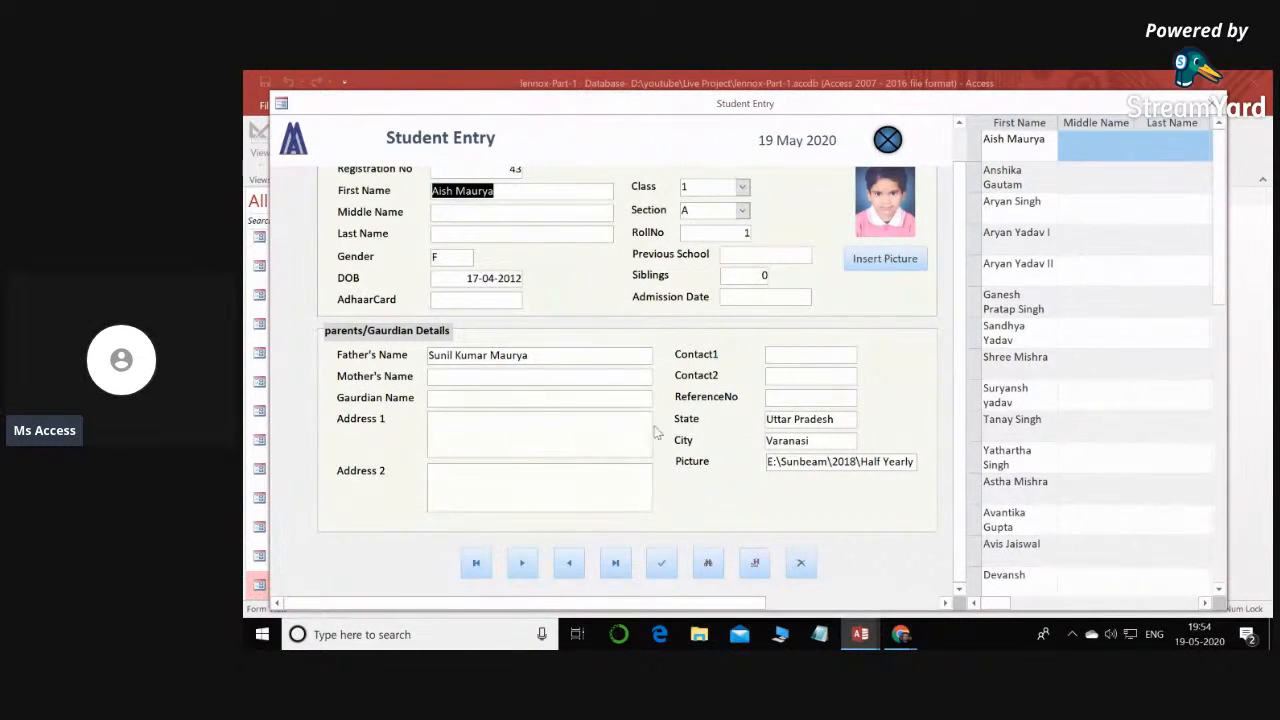
- Switch to the LiveProject database and view its Student form maximized in Form view, checking the fields and record buttons
{"action": "left_click", "coordinate": [862, 636]}
{"action": "left_click", "coordinate": [926, 573]}
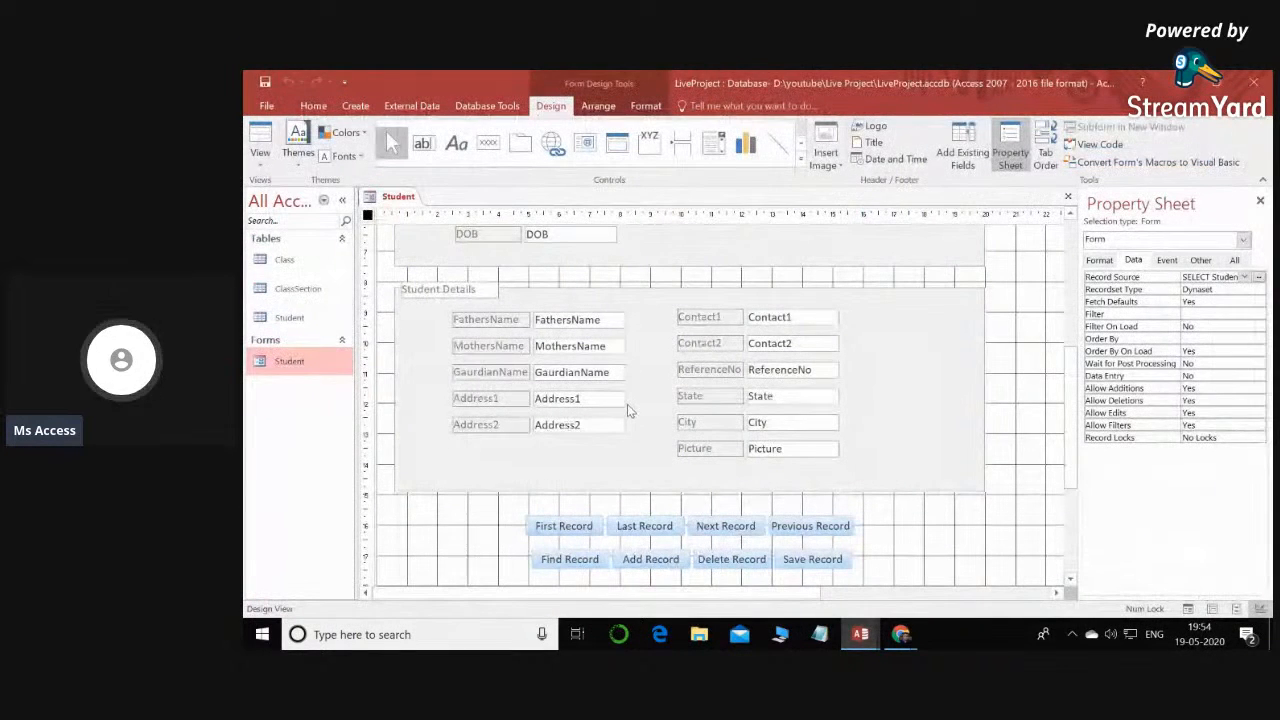
{"action": "double_click", "coordinate": [306, 362]}
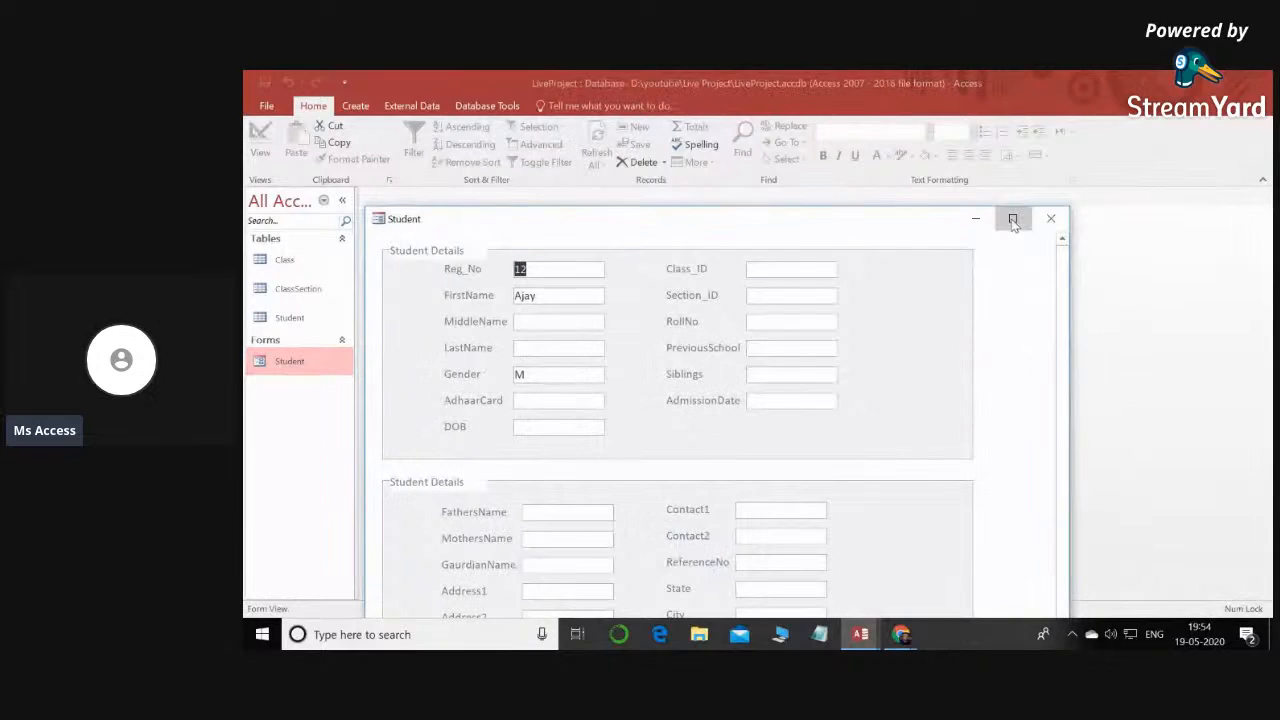
{"action": "left_click", "coordinate": [1011, 217]}
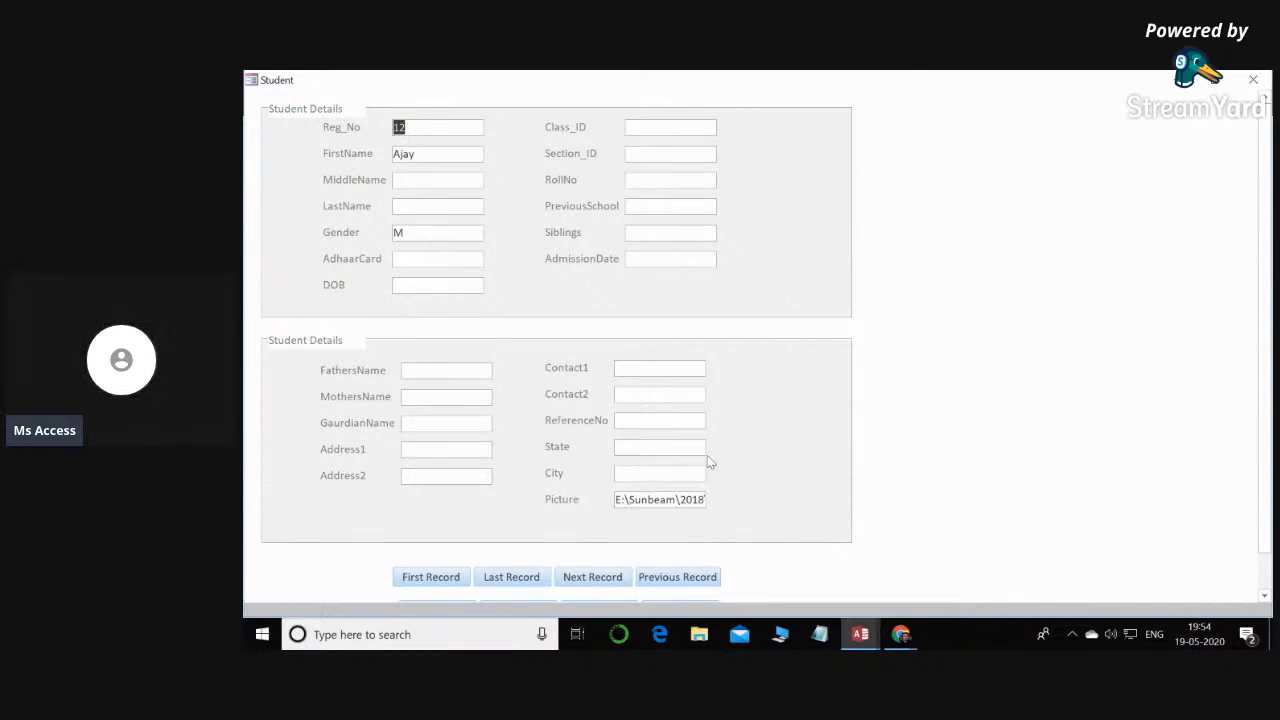
{"action": "scroll", "coordinate": [707, 455], "scroll_direction": "down", "scroll_amount": 1}
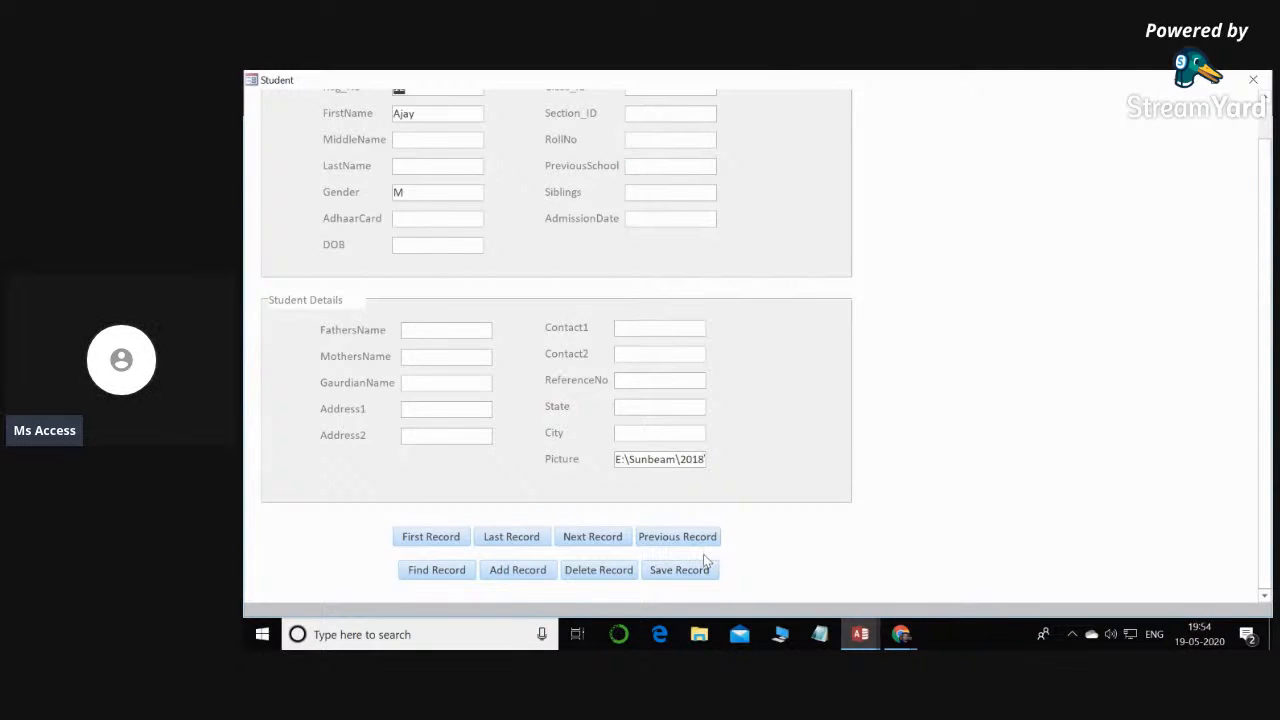
{"action": "scroll", "coordinate": [703, 554], "scroll_direction": "up", "scroll_amount": 1}
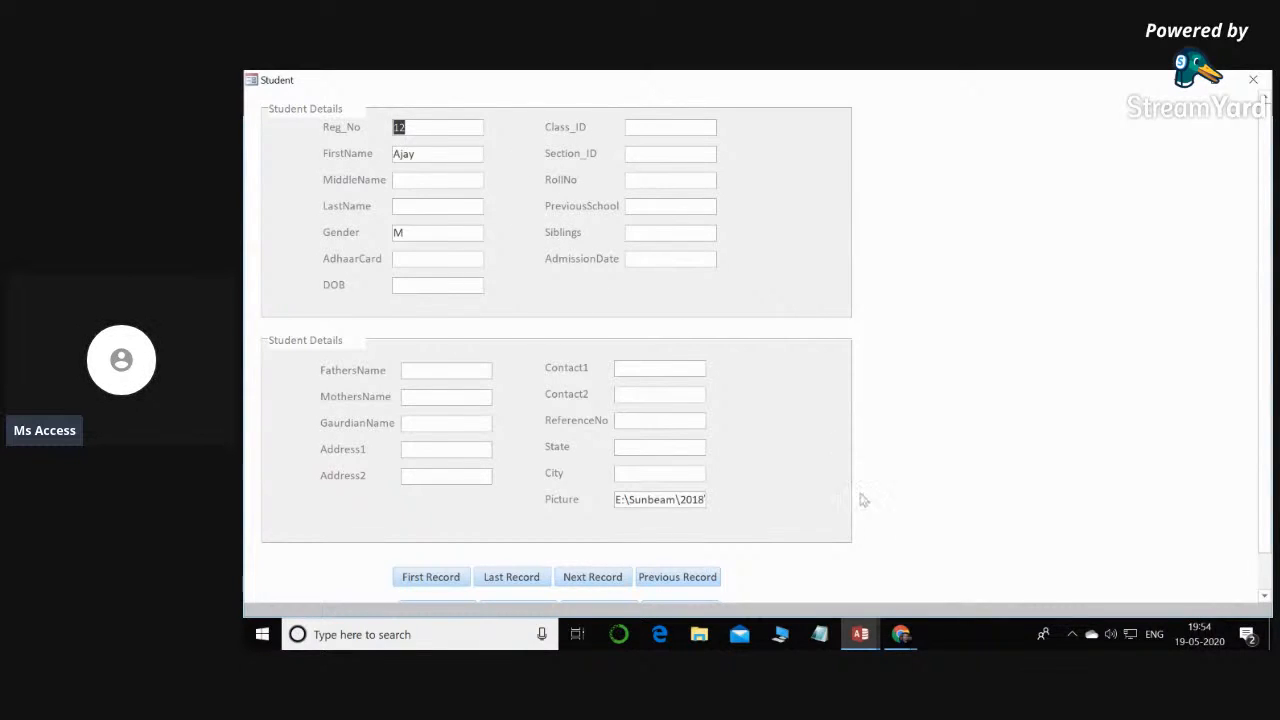
- Return to the lennox-Part-1 Student Entry form, choose class 1 for the current record and inspect the available Section options
{"action": "left_click", "coordinate": [860, 633]}
{"action": "left_click", "coordinate": [767, 565]}
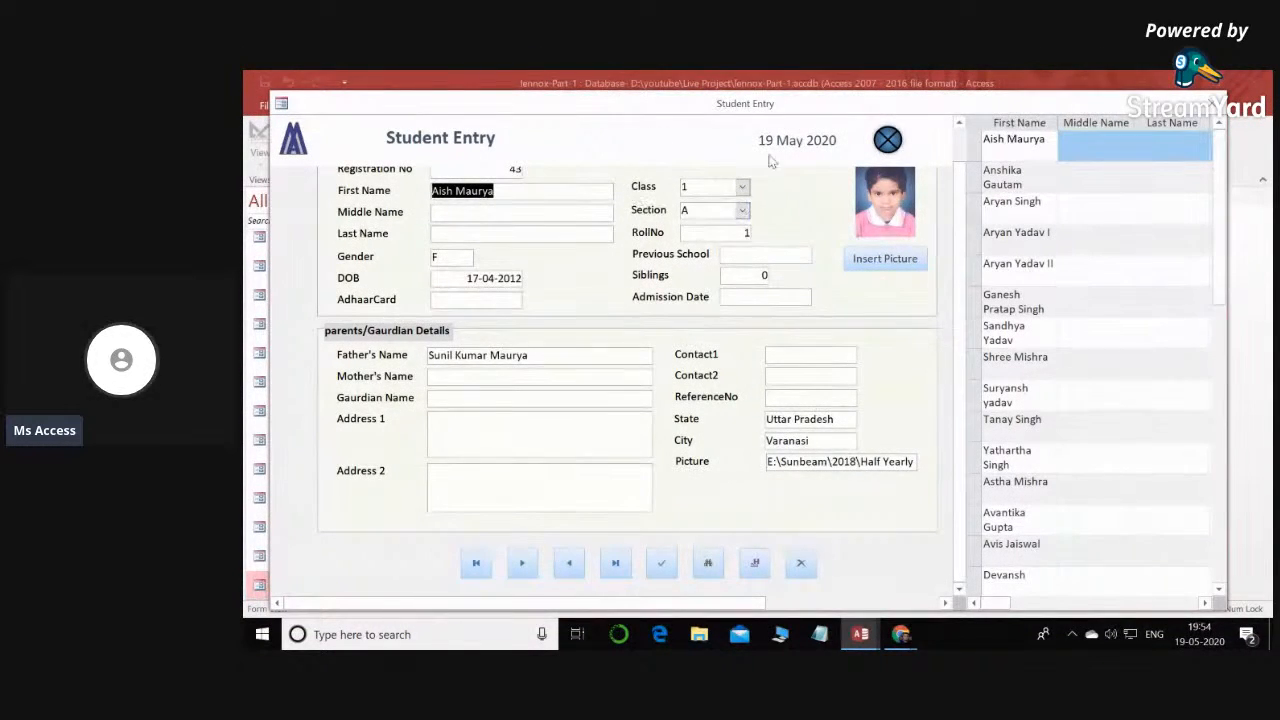
{"action": "left_click", "coordinate": [741, 187]}
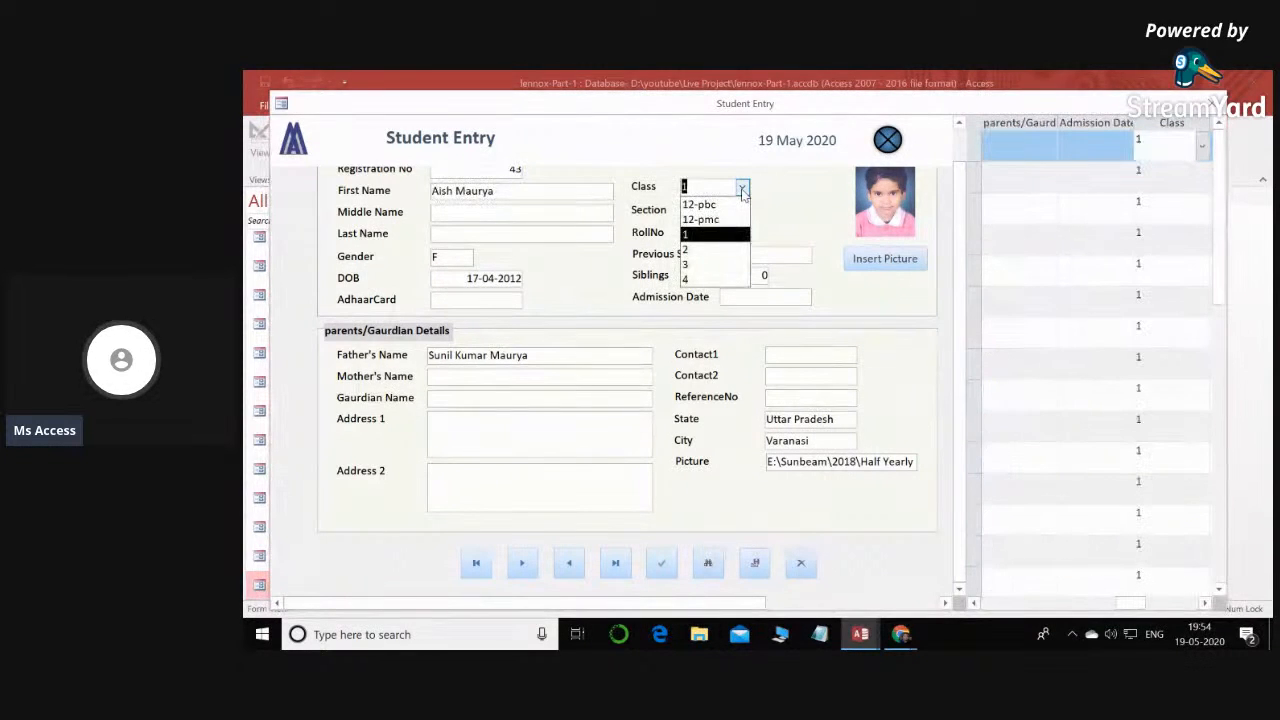
{"action": "left_click", "coordinate": [736, 234]}
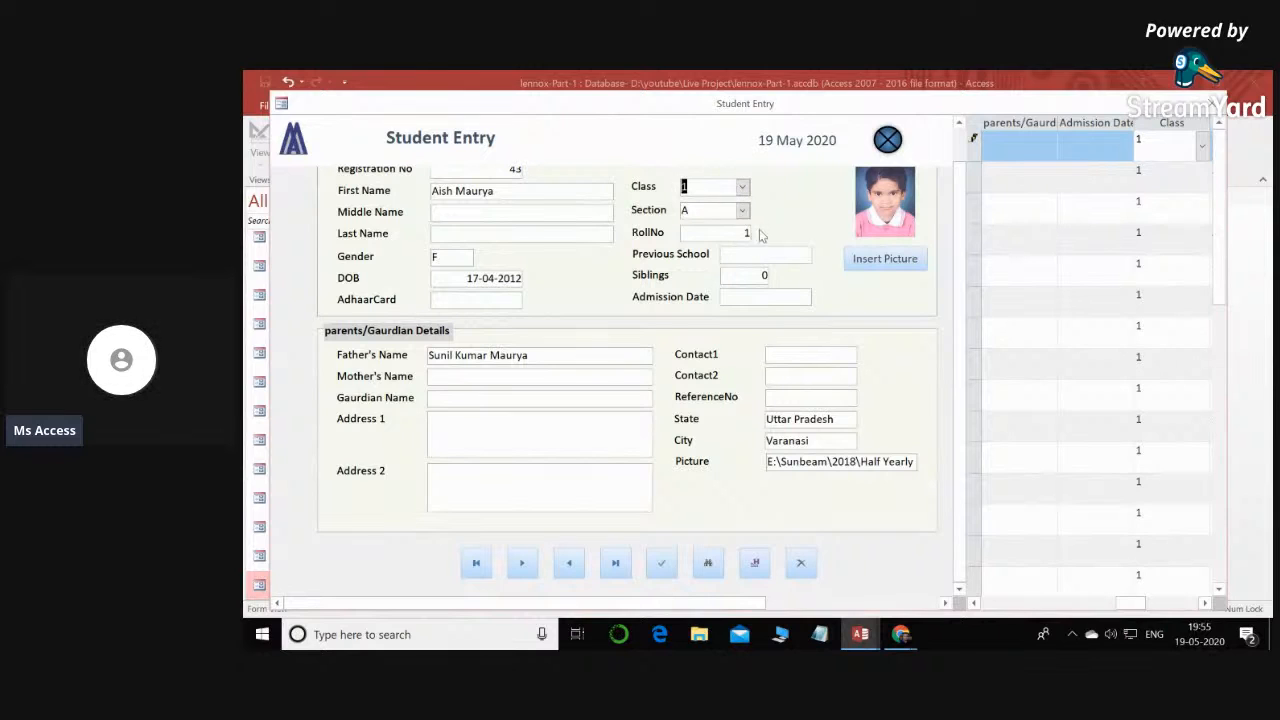
{"action": "left_click", "coordinate": [744, 214]}
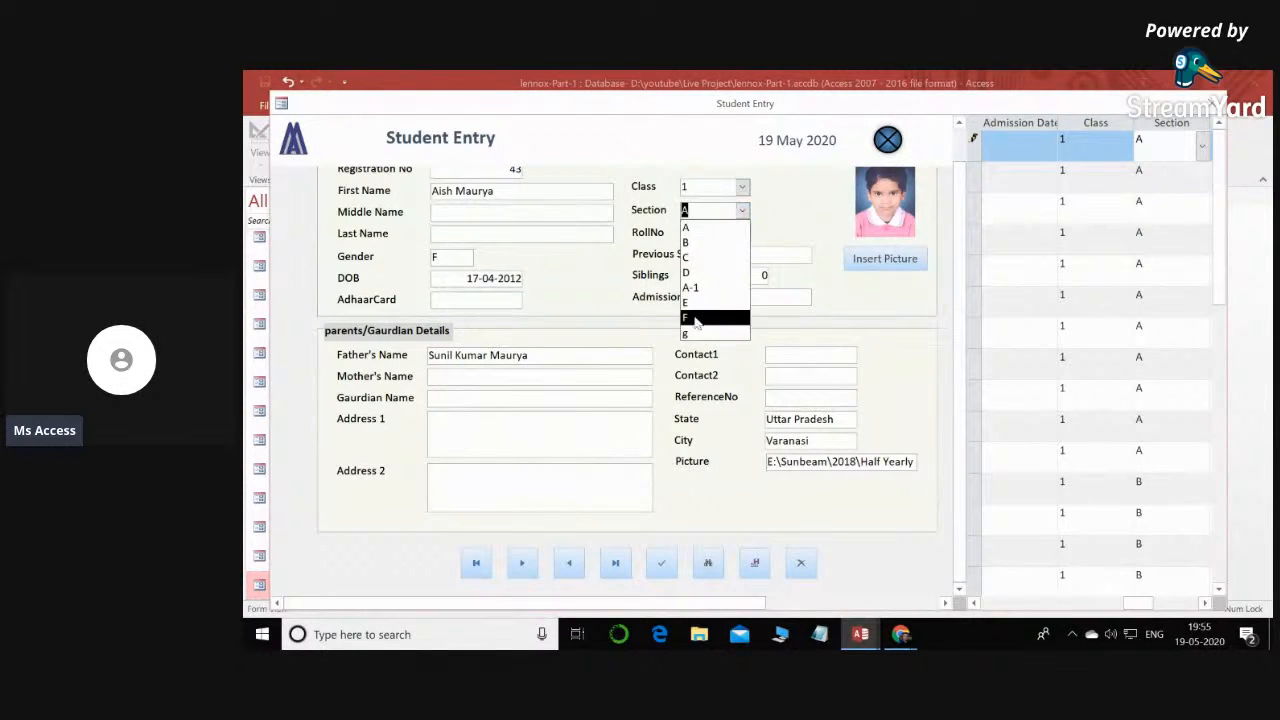
{"action": "left_click", "coordinate": [776, 211]}
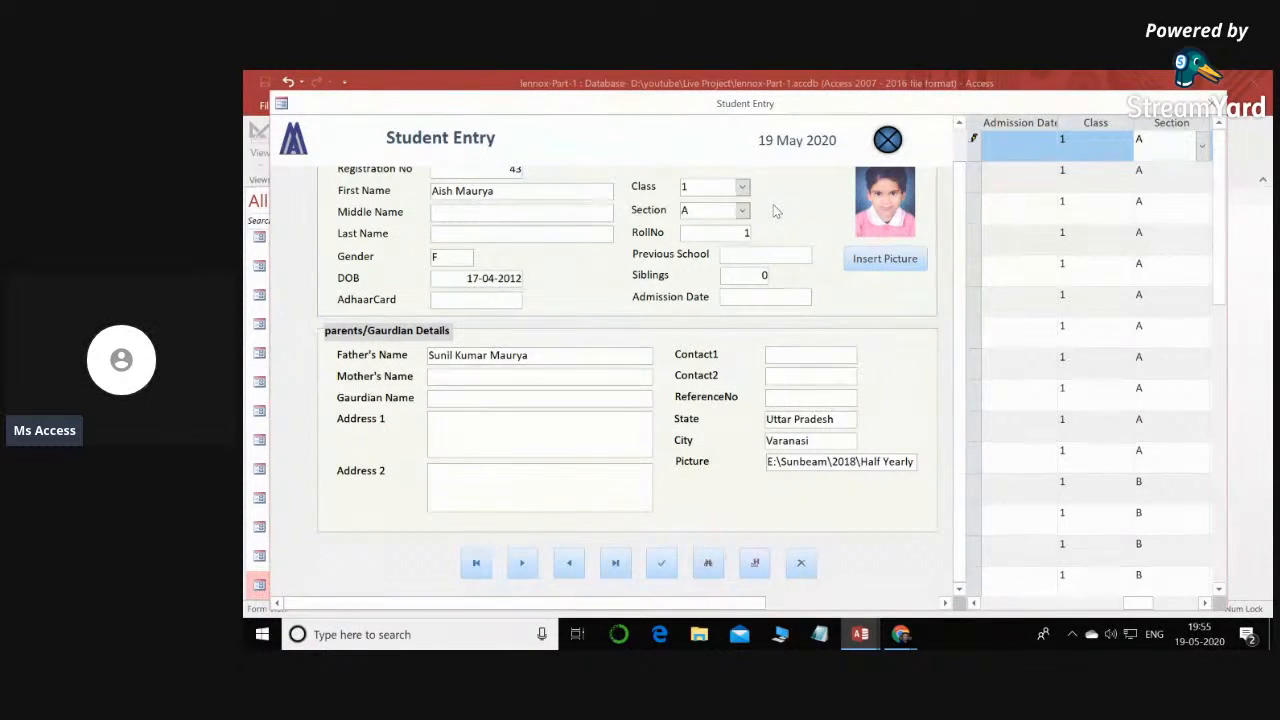
{"action": "scroll", "coordinate": [563, 242], "scroll_direction": "up", "scroll_amount": 1}
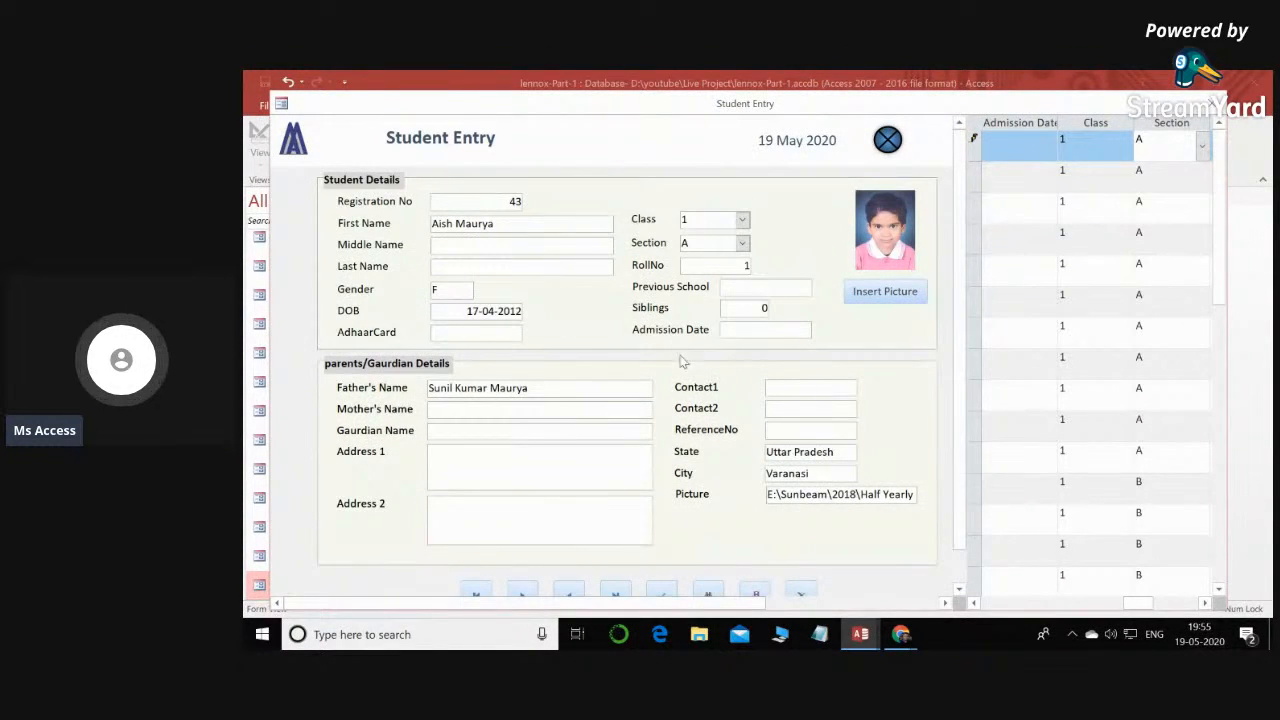
- Examine the choices offered for Class and Section on the Student Entry form without changing either value
{"action": "left_click", "coordinate": [743, 222]}
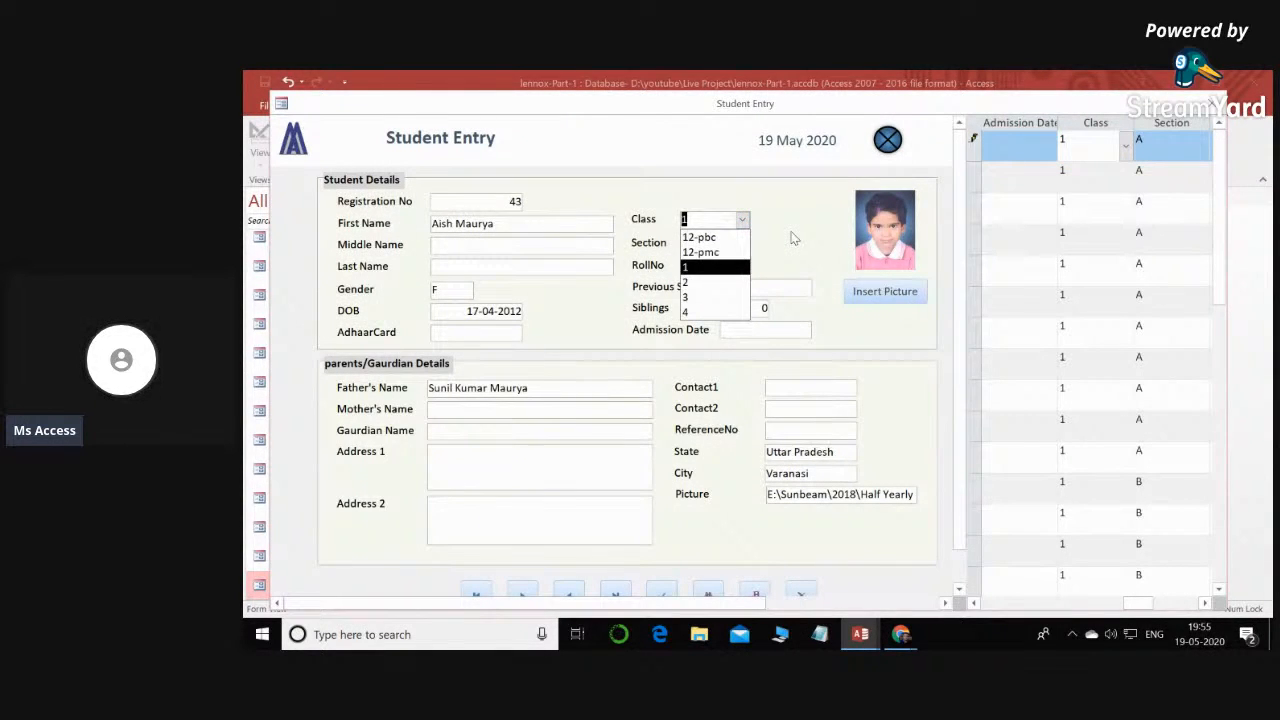
{"action": "left_click", "coordinate": [793, 238]}
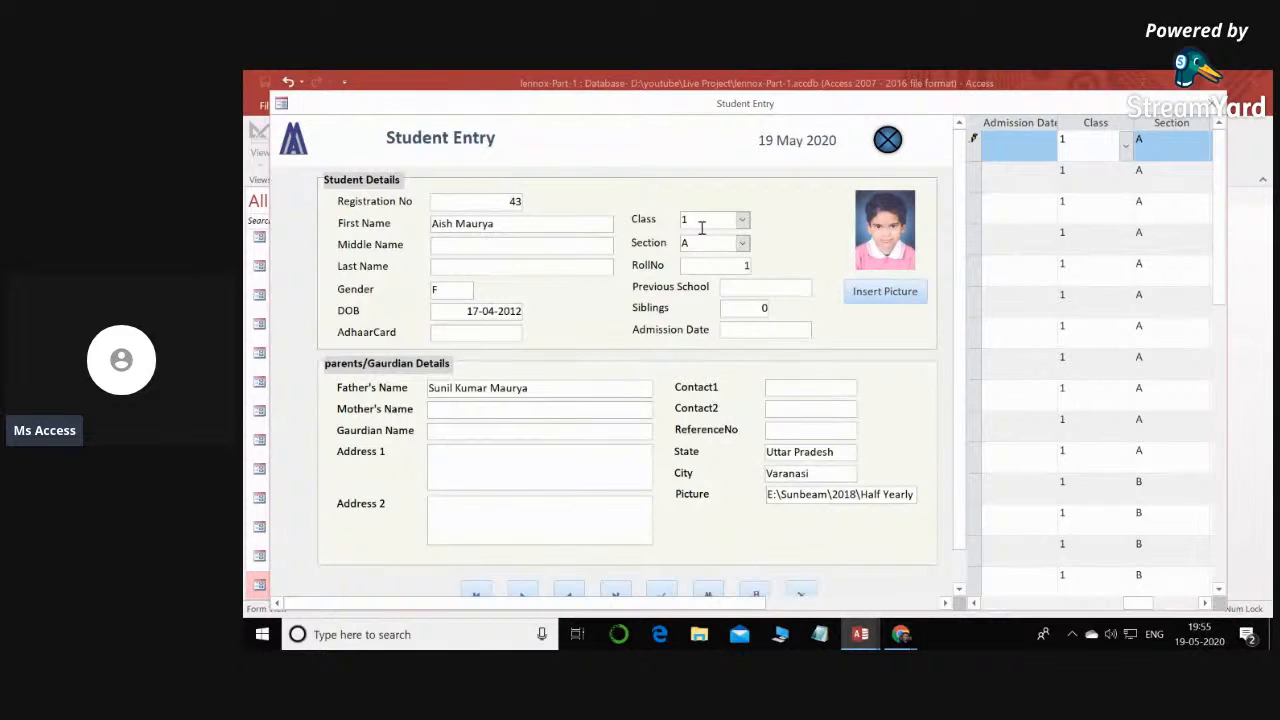
{"action": "left_click", "coordinate": [743, 244]}
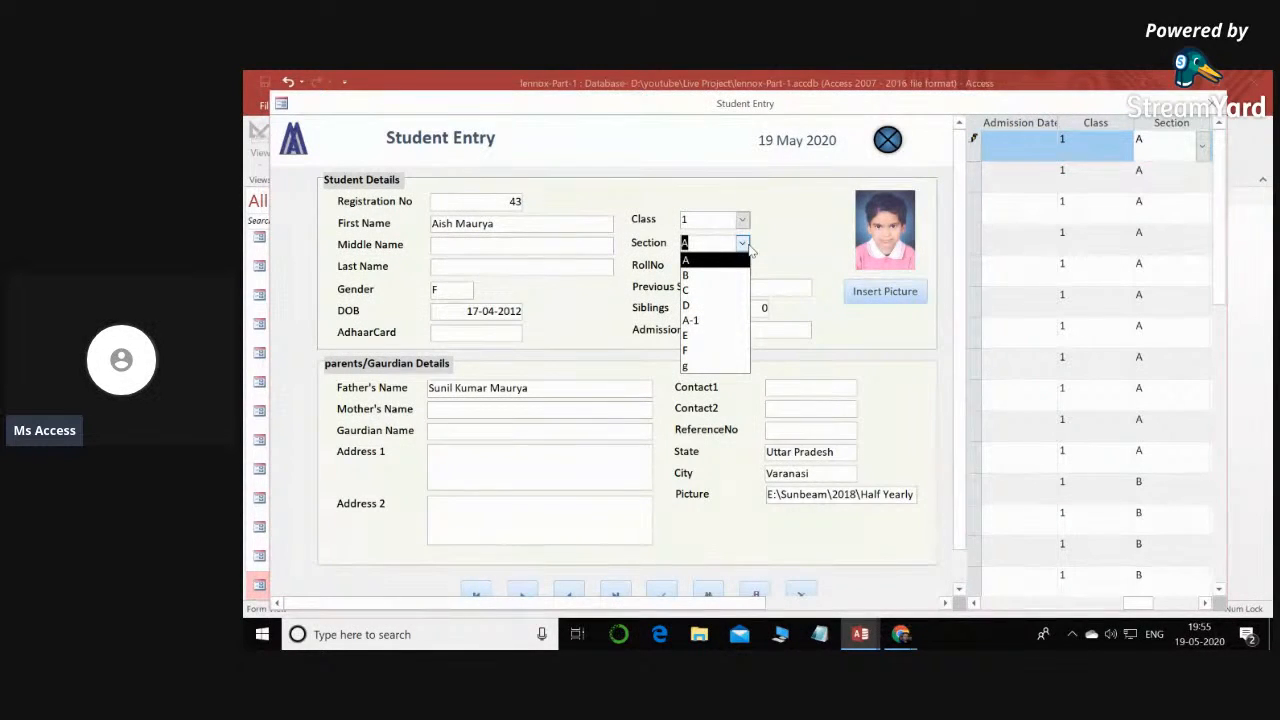
{"action": "left_click", "coordinate": [775, 238]}
{"action": "left_click", "coordinate": [745, 224]}
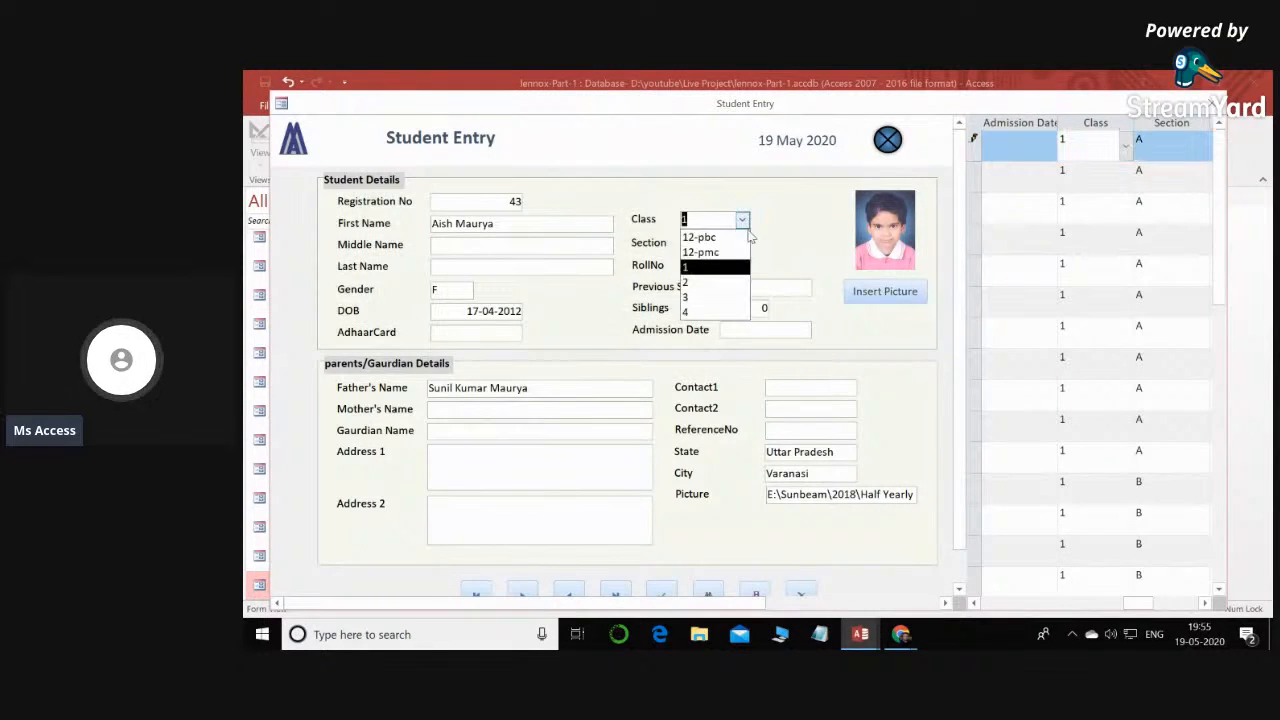
{"action": "left_click", "coordinate": [782, 232]}
{"action": "left_click", "coordinate": [745, 244]}
{"action": "left_click", "coordinate": [783, 250]}
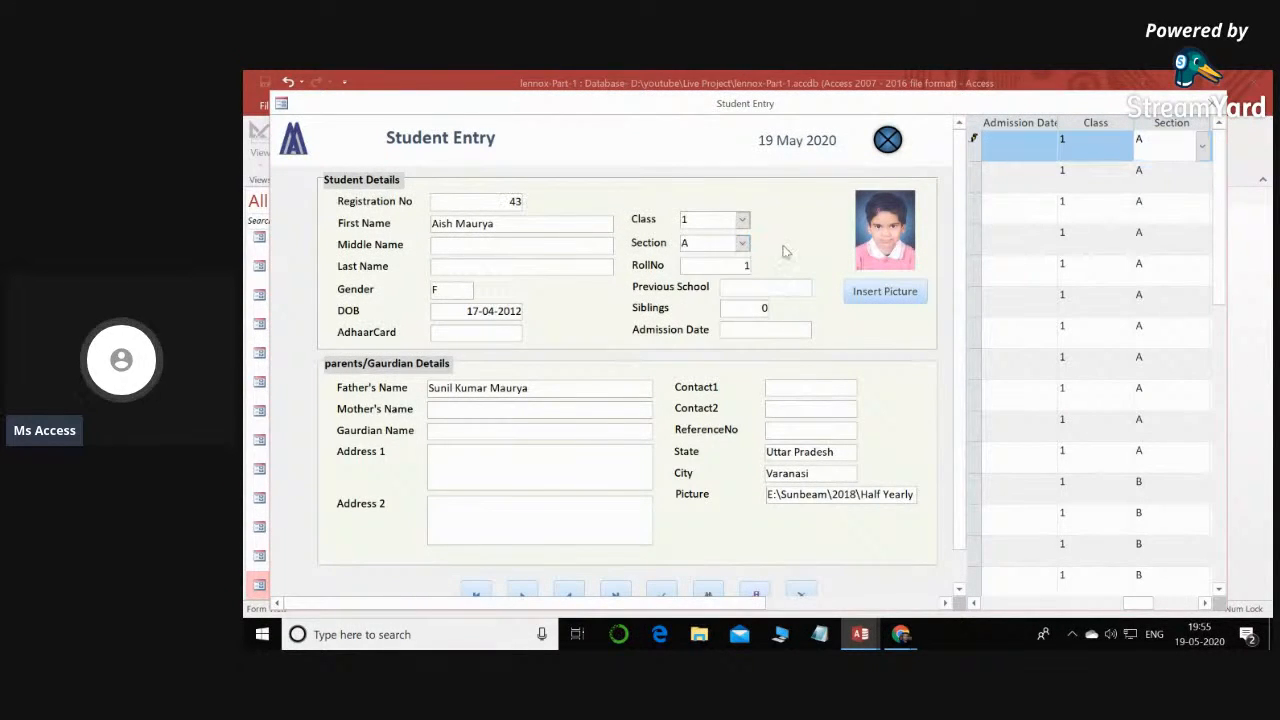
- Close the Student Entry form in lennox-Part-1 and the maximized Student form in the LiveProject database
{"action": "left_click", "coordinate": [742, 219]}
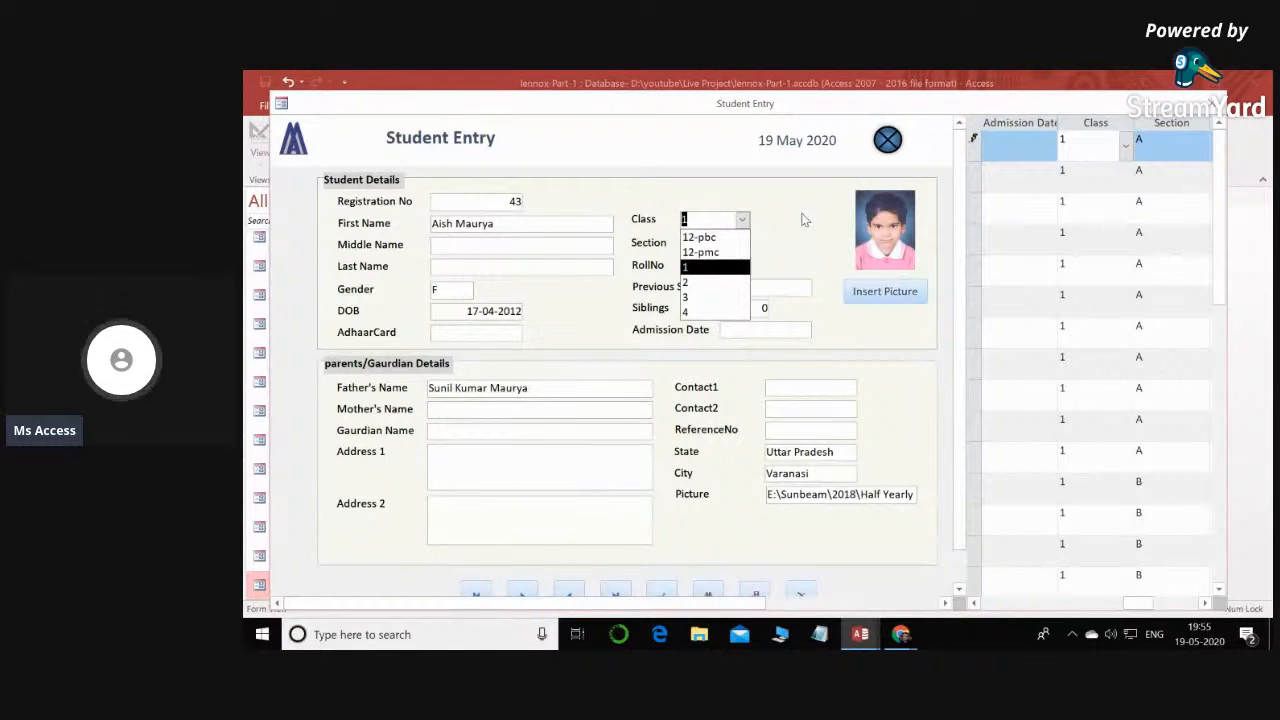
{"action": "left_click", "coordinate": [887, 140]}
{"action": "mouse_move", "coordinate": [860, 634]}
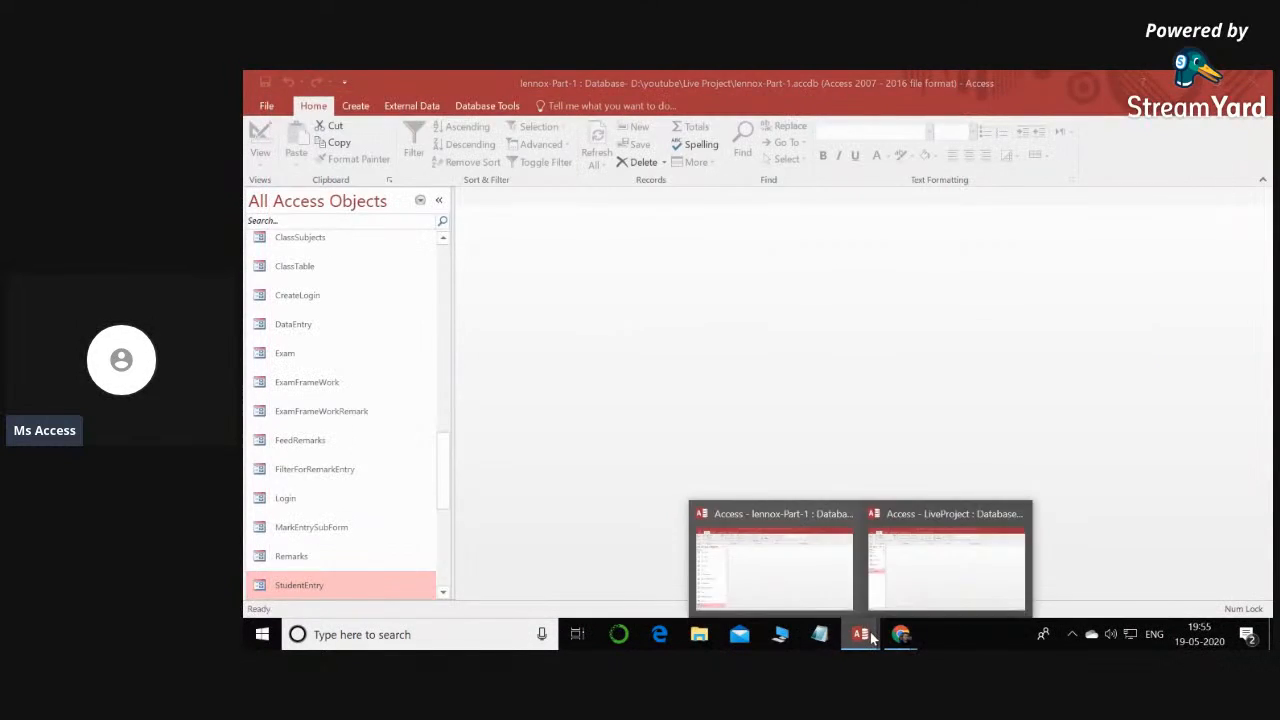
{"action": "left_click", "coordinate": [920, 569]}
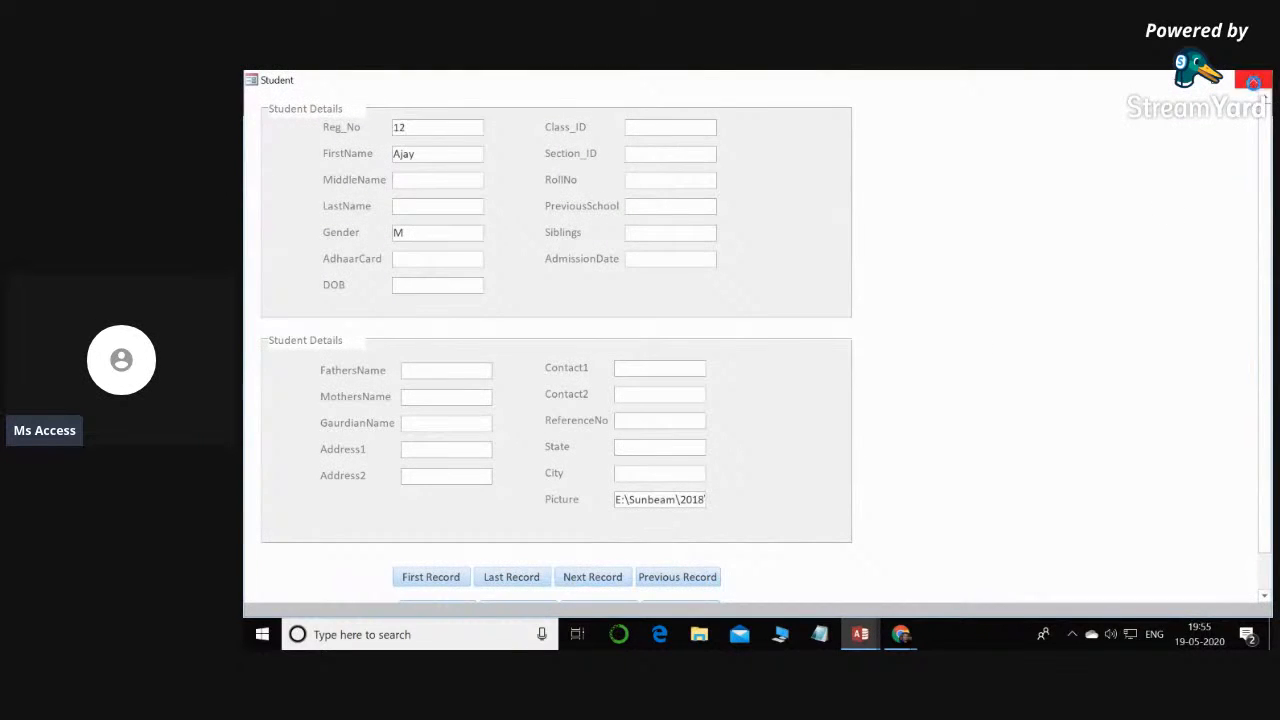
{"action": "left_click", "coordinate": [1253, 79]}
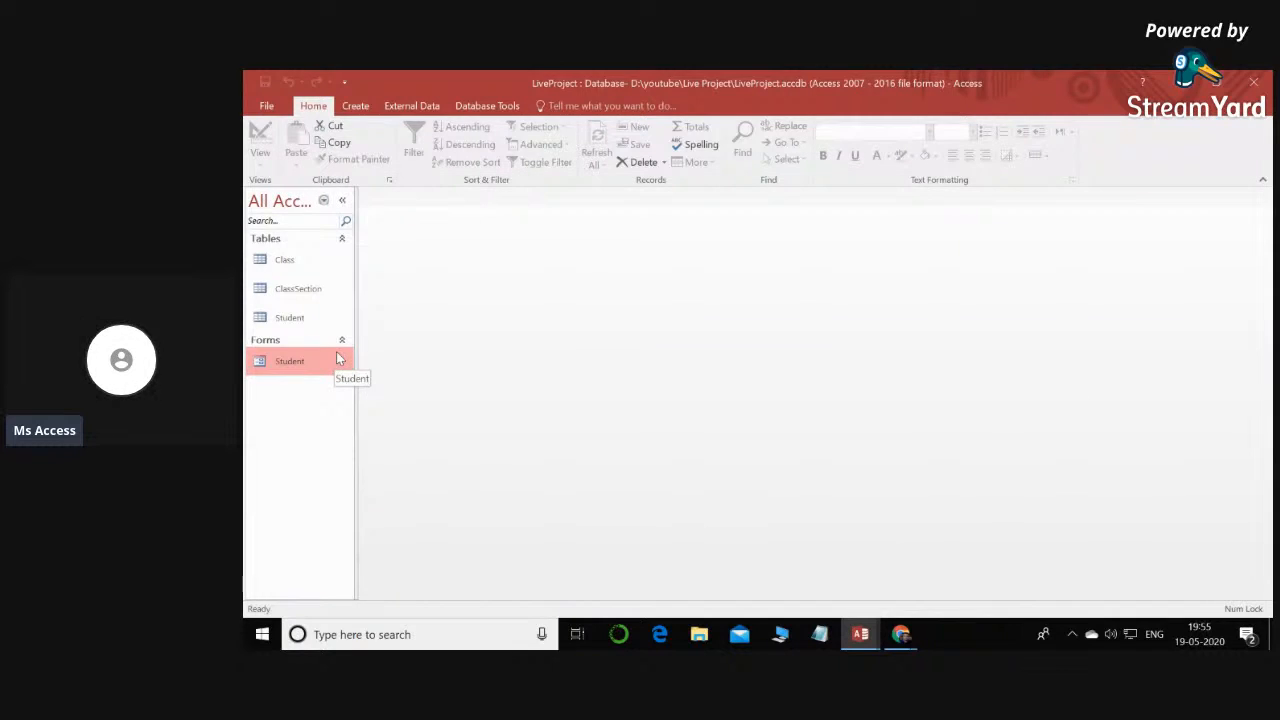
- Compare the Student table's datasheet with the Student form's fields in LiveProject, and close both
{"action": "left_click", "coordinate": [312, 265]}
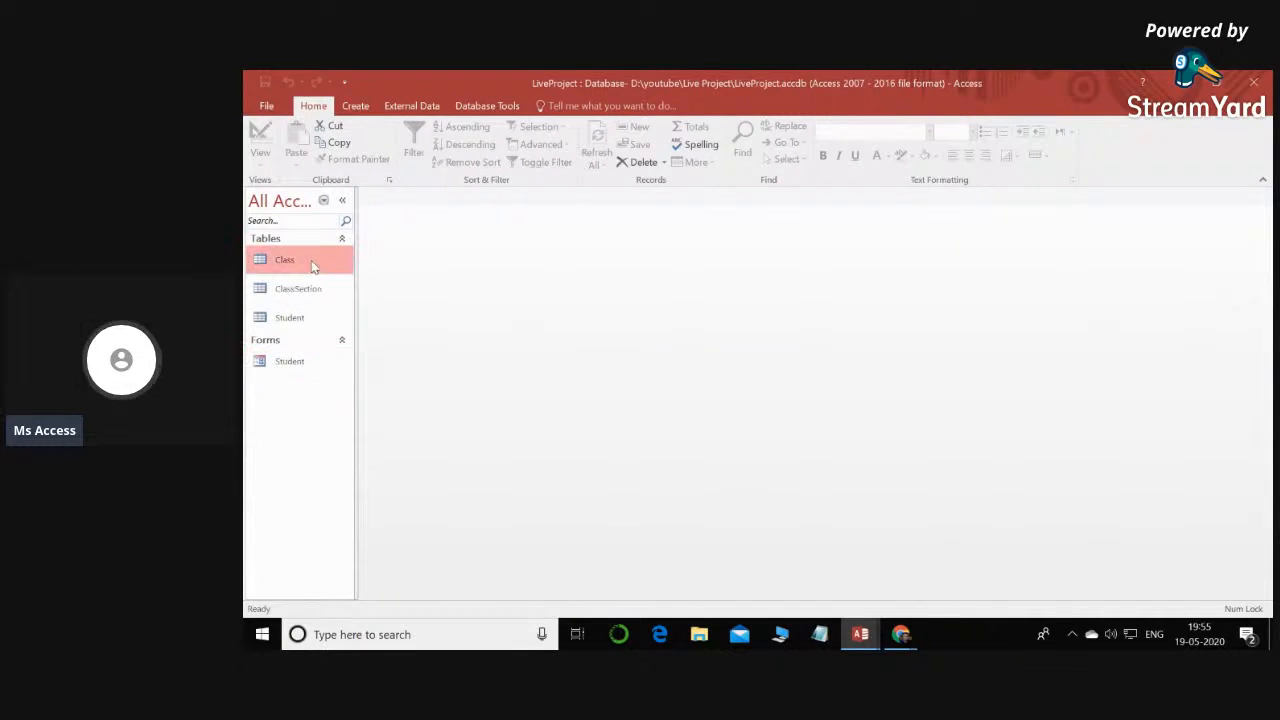
{"action": "left_click", "coordinate": [318, 300]}
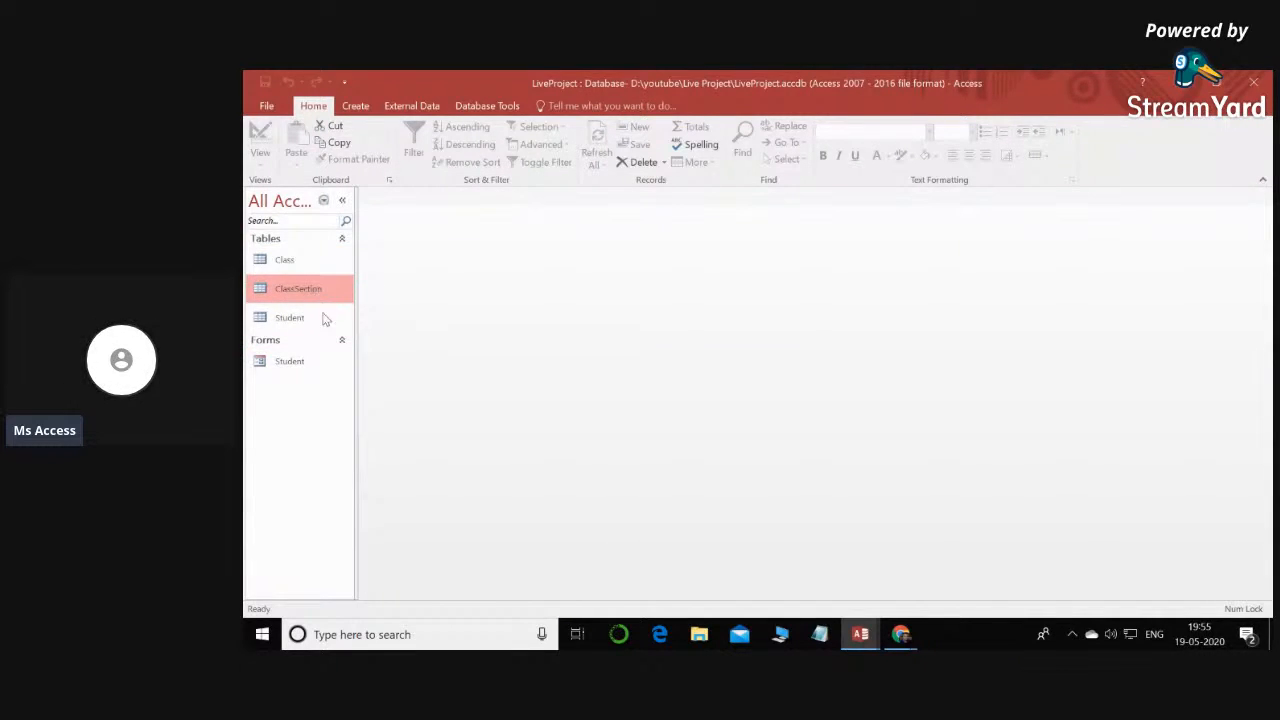
{"action": "double_click", "coordinate": [298, 325]}
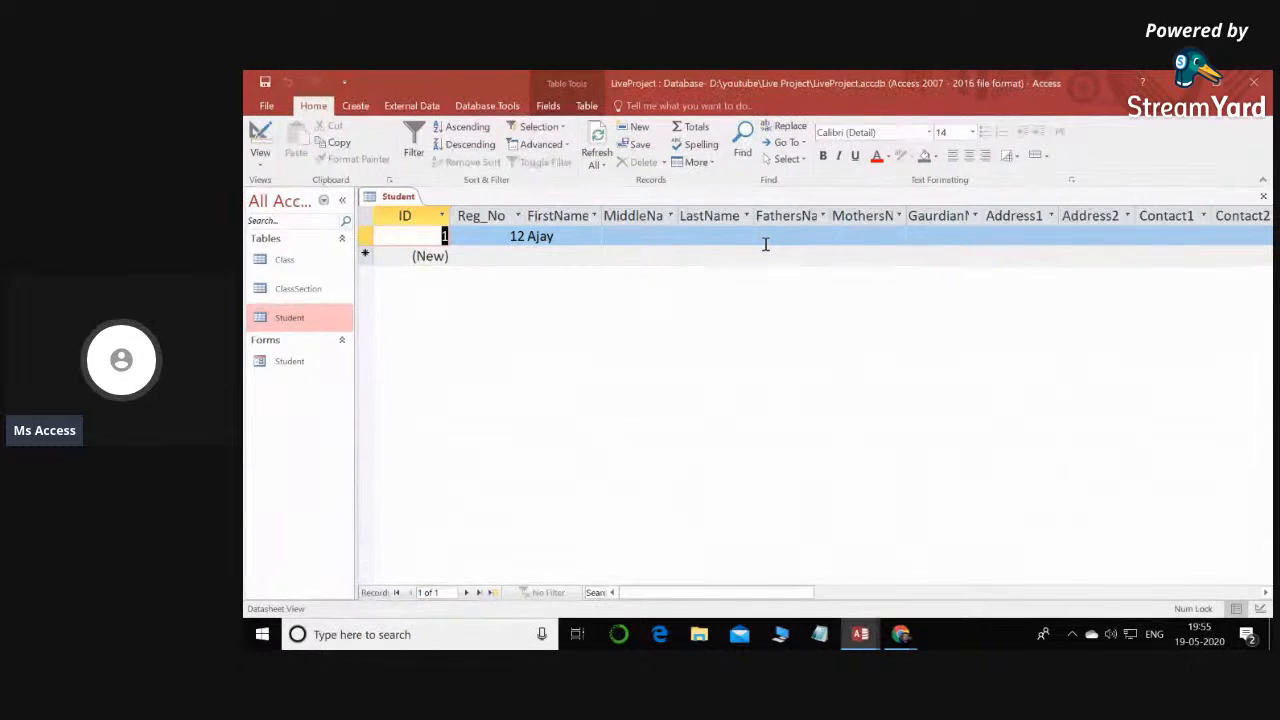
{"action": "left_click", "coordinate": [285, 368]}
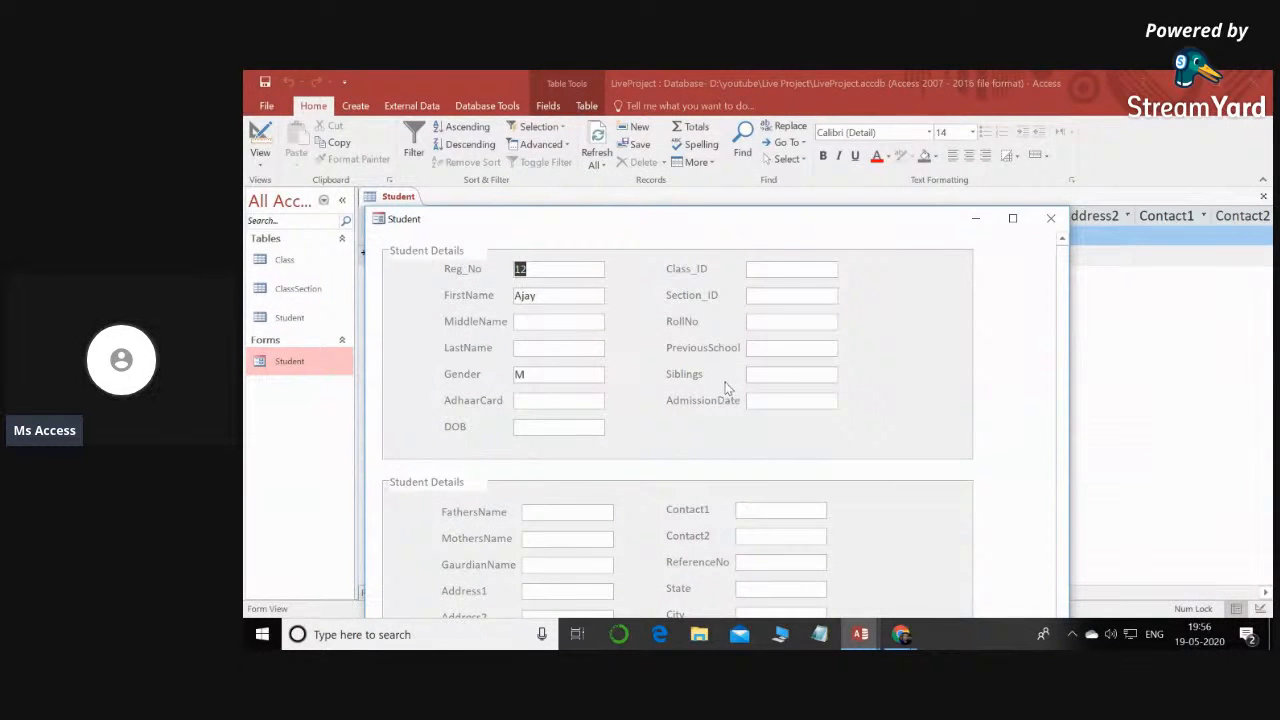
{"action": "left_click", "coordinate": [1050, 217]}
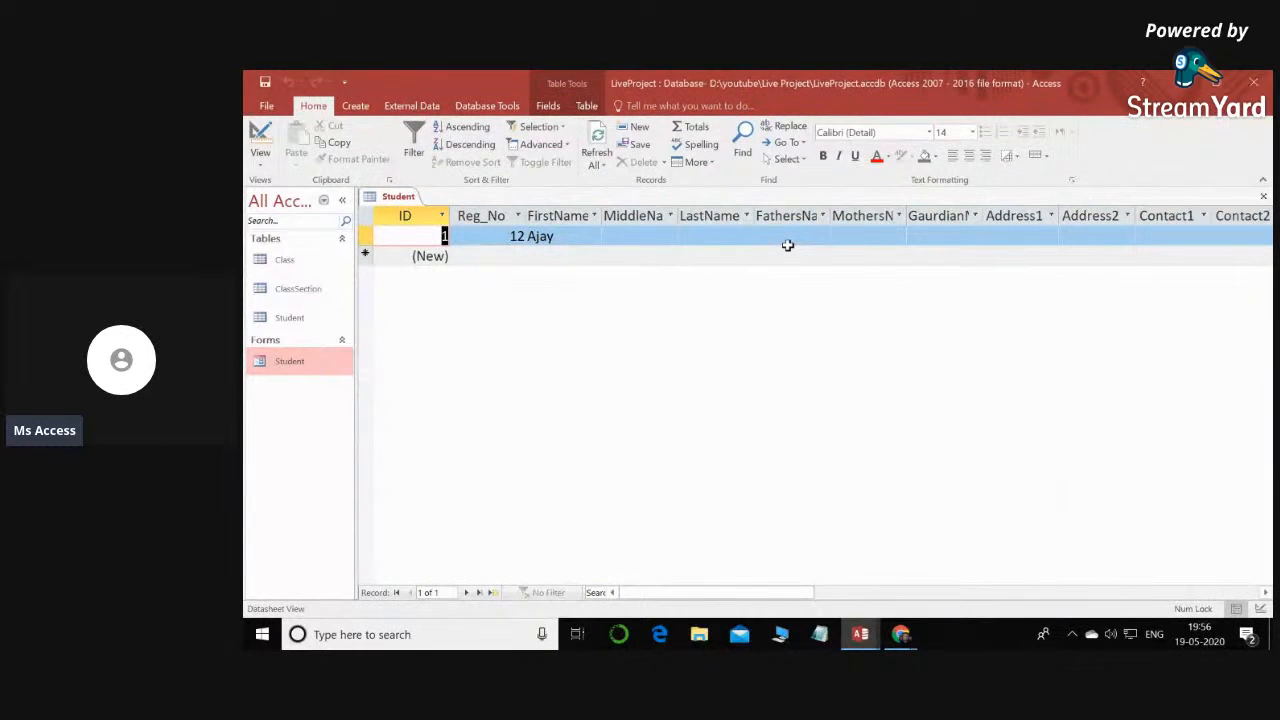
{"action": "right_click", "coordinate": [405, 197]}
{"action": "left_click", "coordinate": [440, 224]}
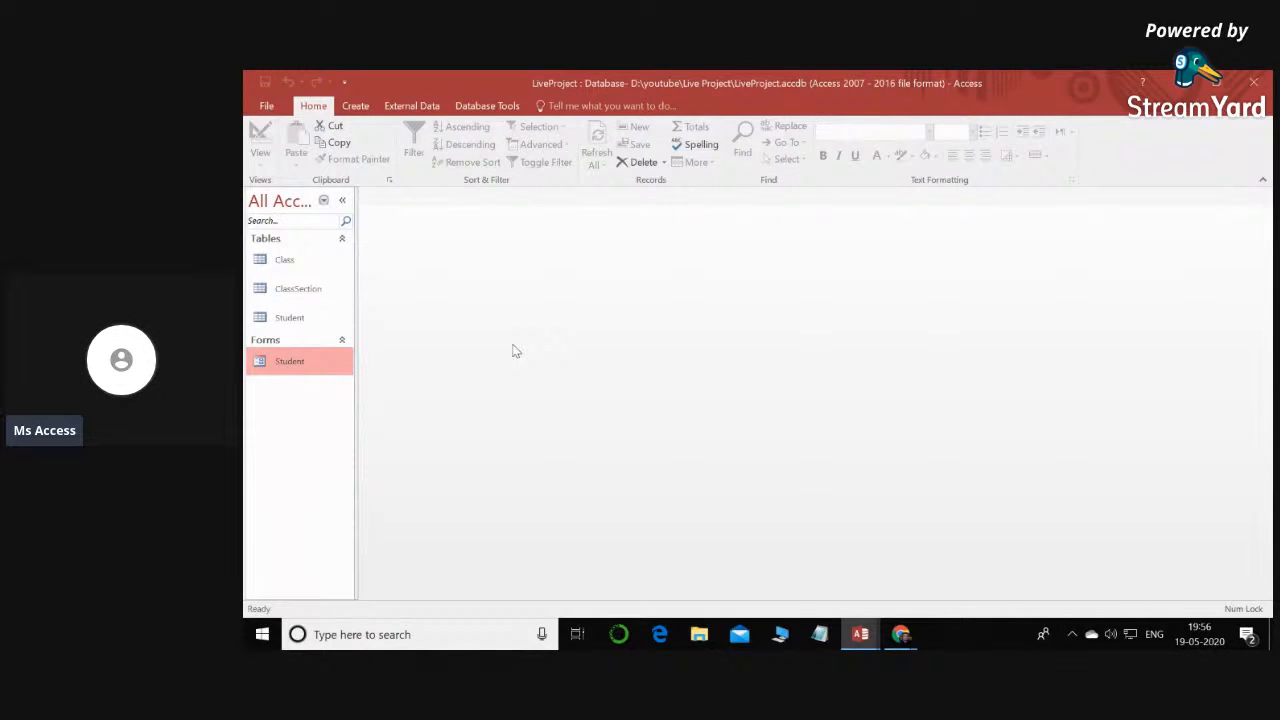
- Open the Student table and the Student form, check the form's Class_ID field, and close the form
{"action": "double_click", "coordinate": [289, 319]}
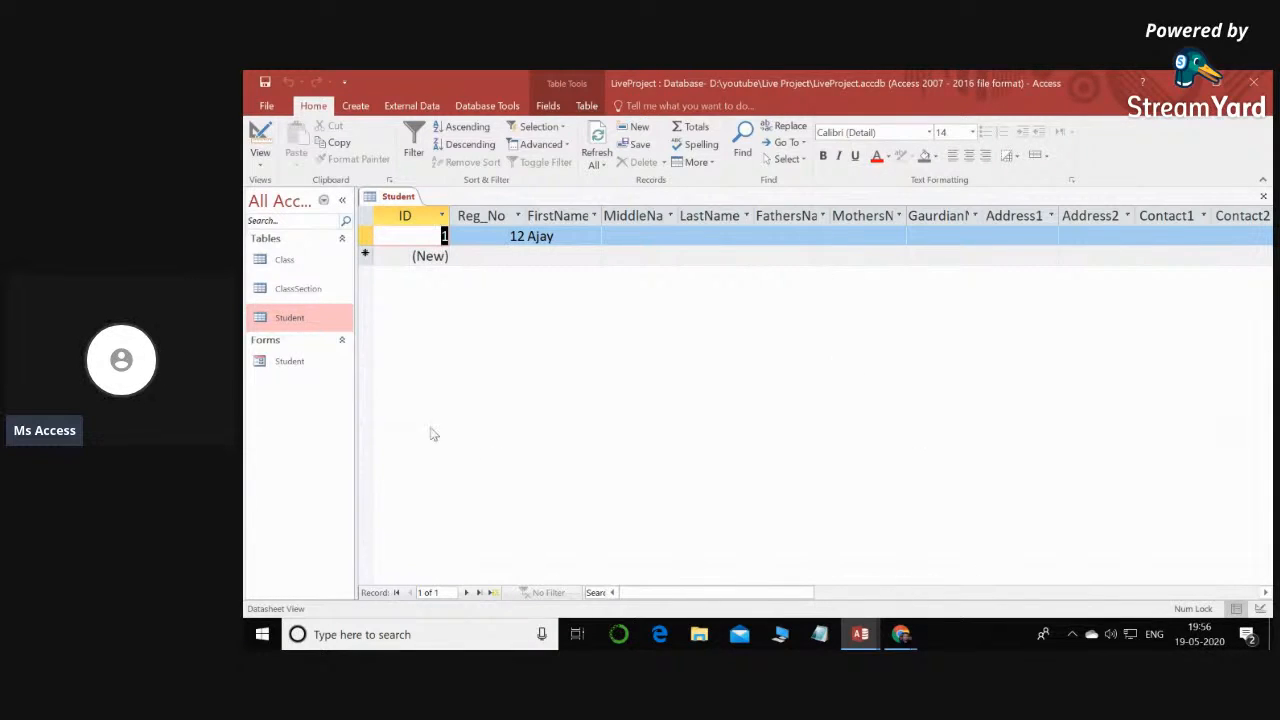
{"action": "double_click", "coordinate": [289, 362]}
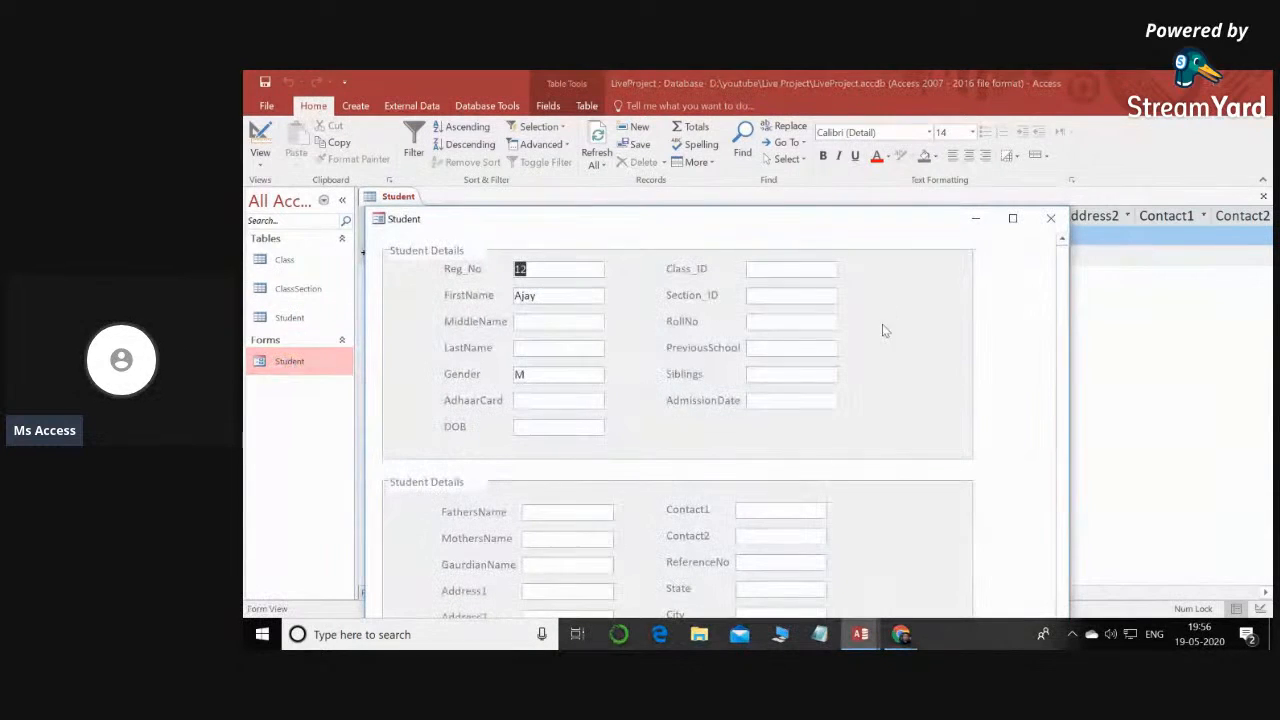
{"action": "left_click", "coordinate": [808, 269]}
{"action": "left_click", "coordinate": [1052, 226]}
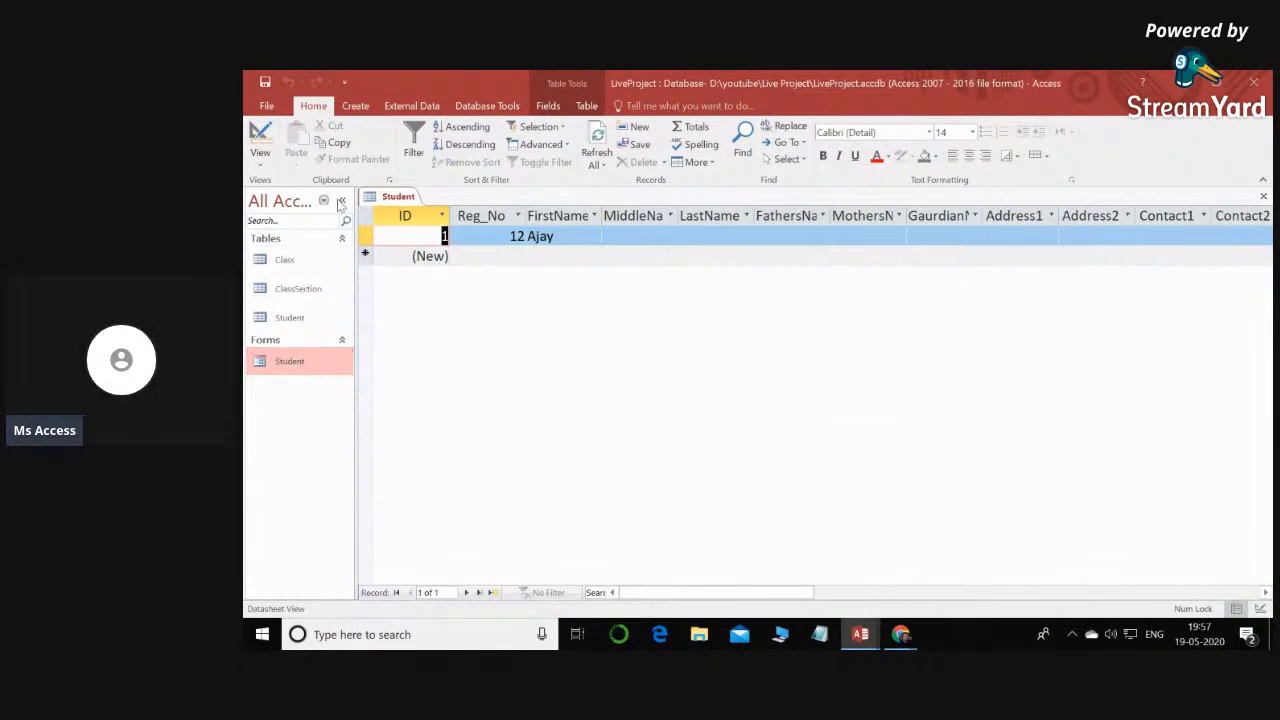
- Open the Relationships window of the LiveProject database
{"action": "left_click", "coordinate": [300, 286]}
{"action": "left_click", "coordinate": [303, 322]}
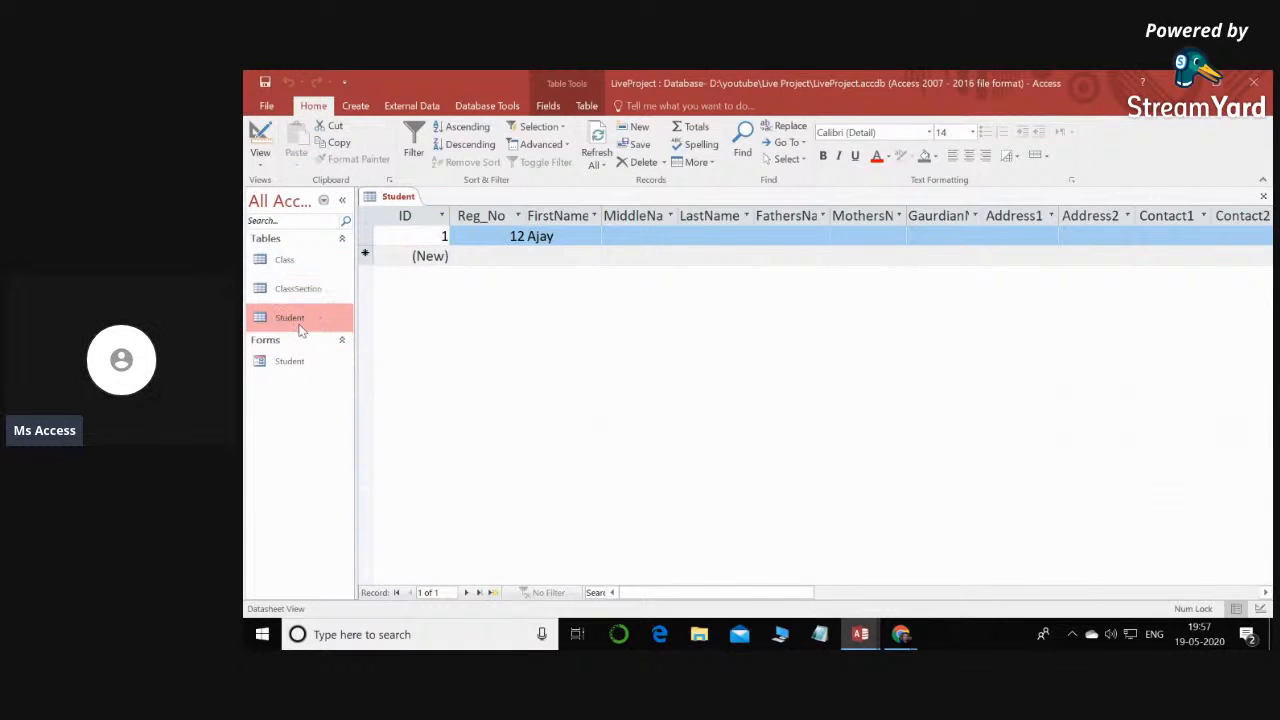
{"action": "left_click", "coordinate": [490, 110]}
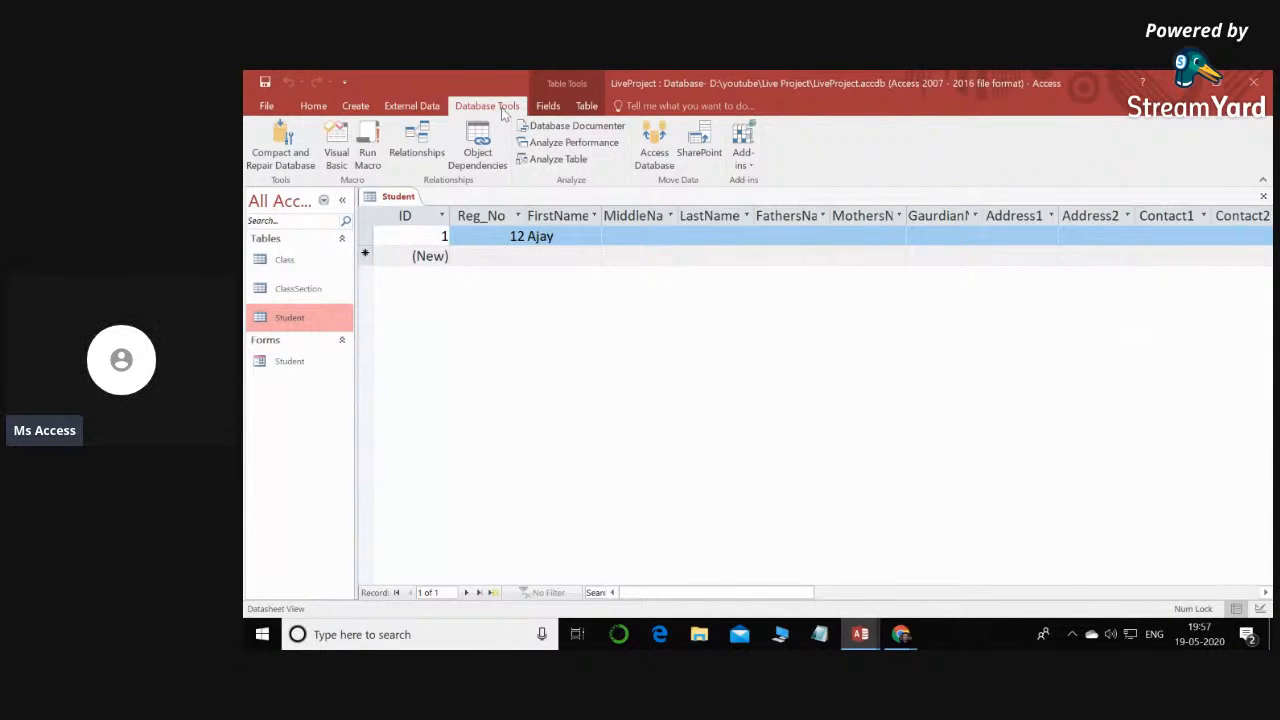
{"action": "left_click", "coordinate": [429, 156]}
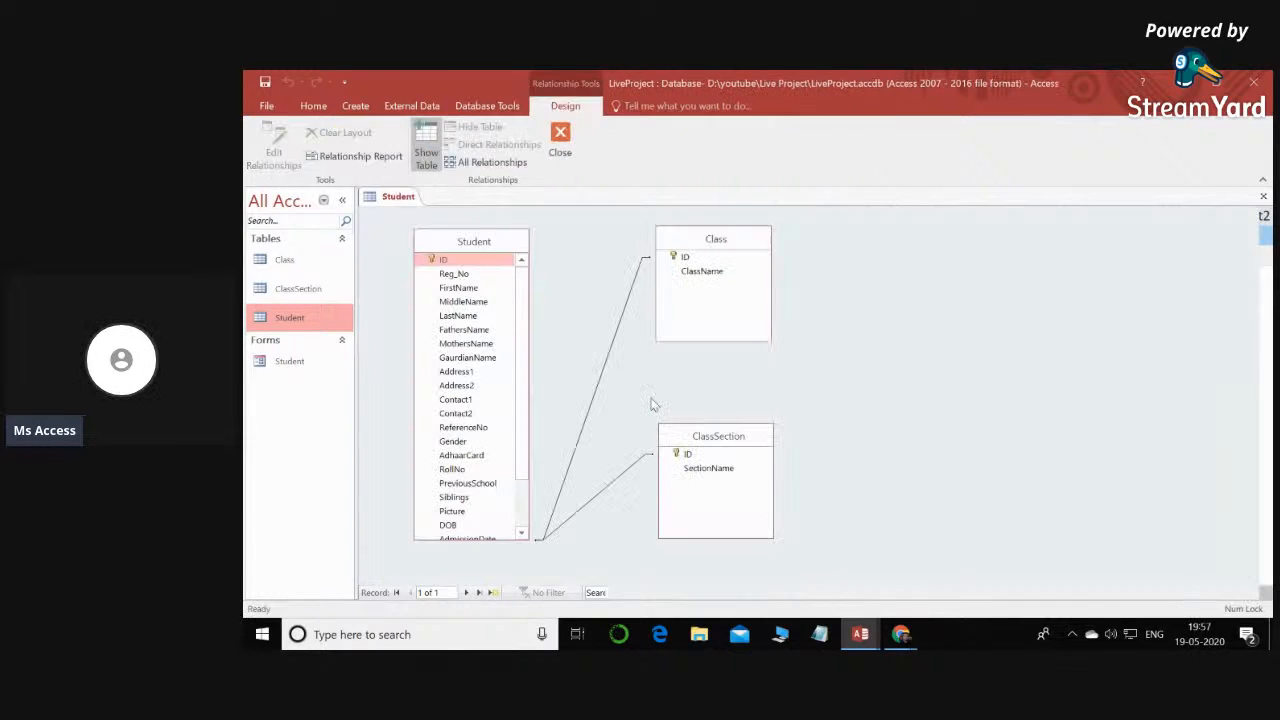
- Remove the Class, ClassSection and Student tables from the Relationships layout
{"action": "right_click", "coordinate": [737, 240]}
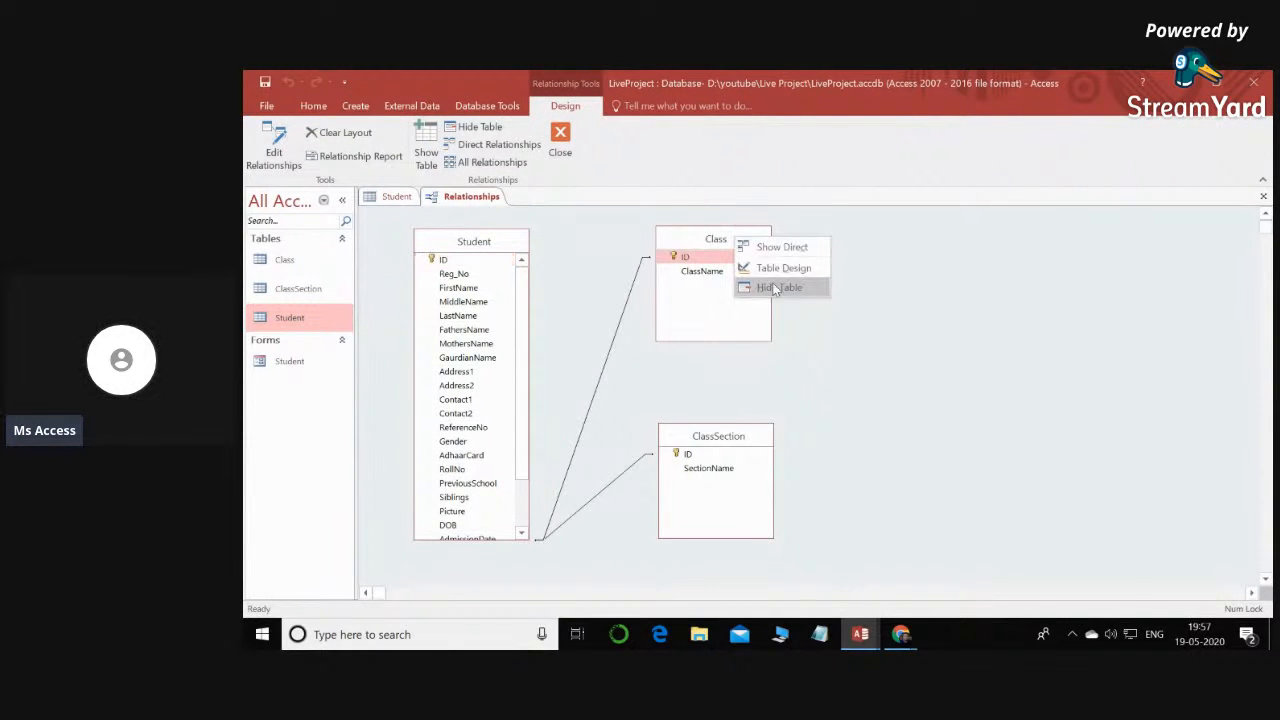
{"action": "left_click", "coordinate": [727, 247]}
{"action": "key", "text": "Delete"}
{"action": "left_click", "coordinate": [743, 443]}
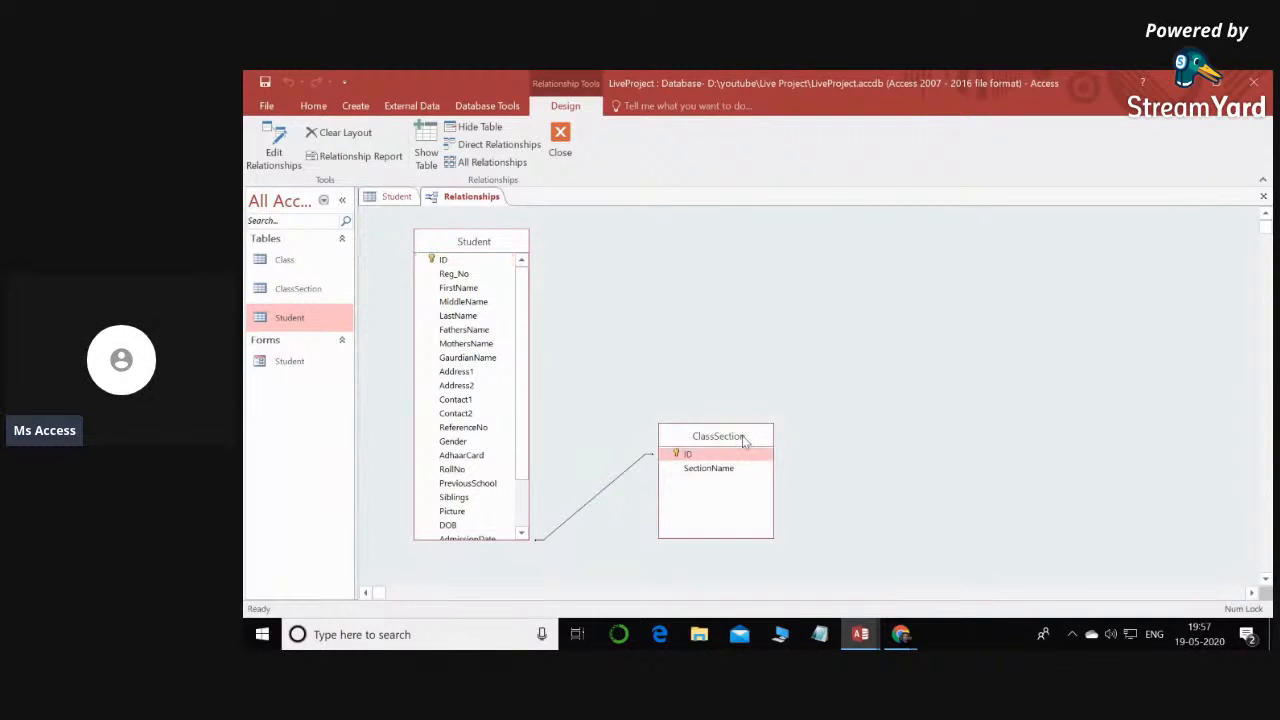
{"action": "key", "text": "Delete"}
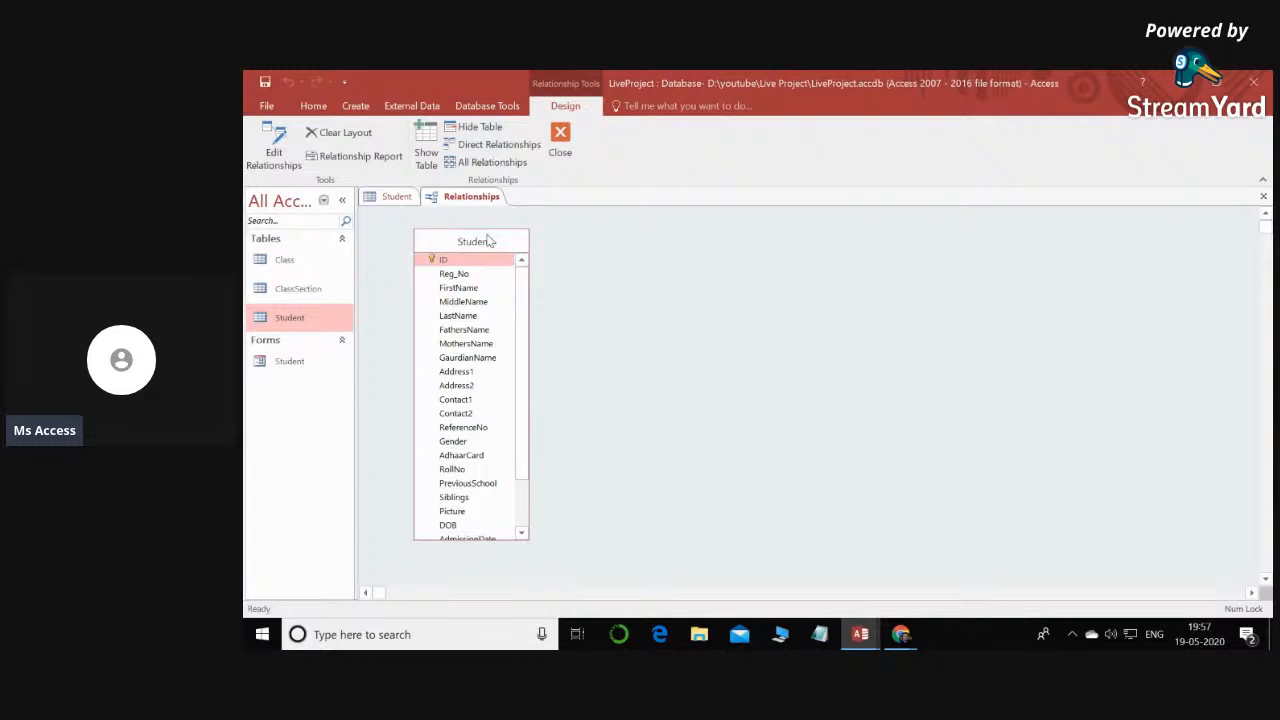
{"action": "key", "text": "Delete"}
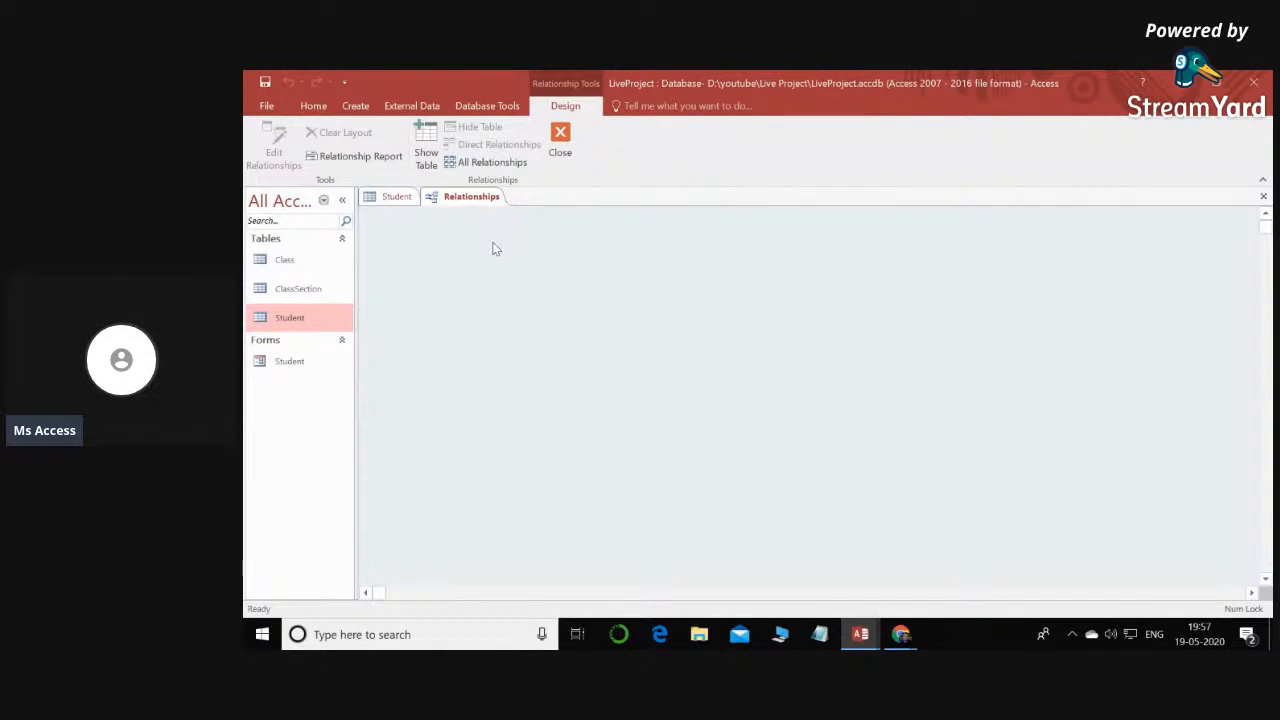
- Add the Class, ClassSection and Student tables to the empty Relationships layout
{"action": "right_click", "coordinate": [641, 275]}
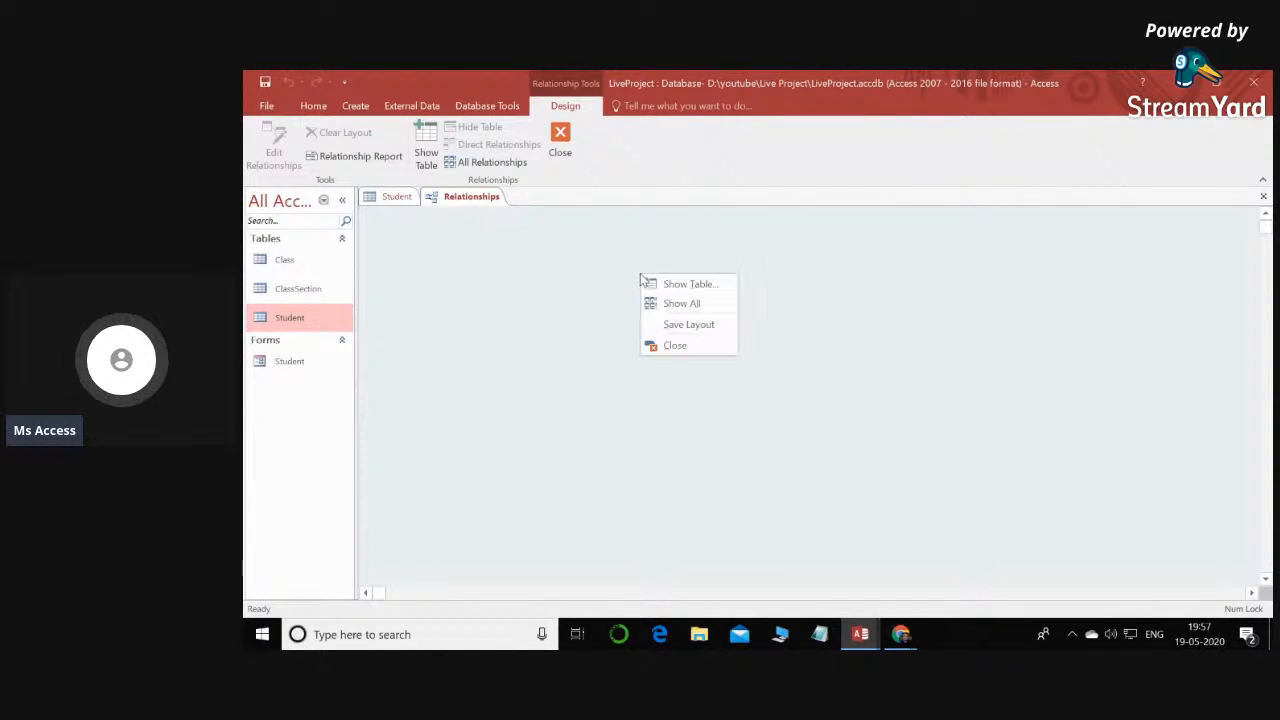
{"action": "left_click", "coordinate": [703, 288]}
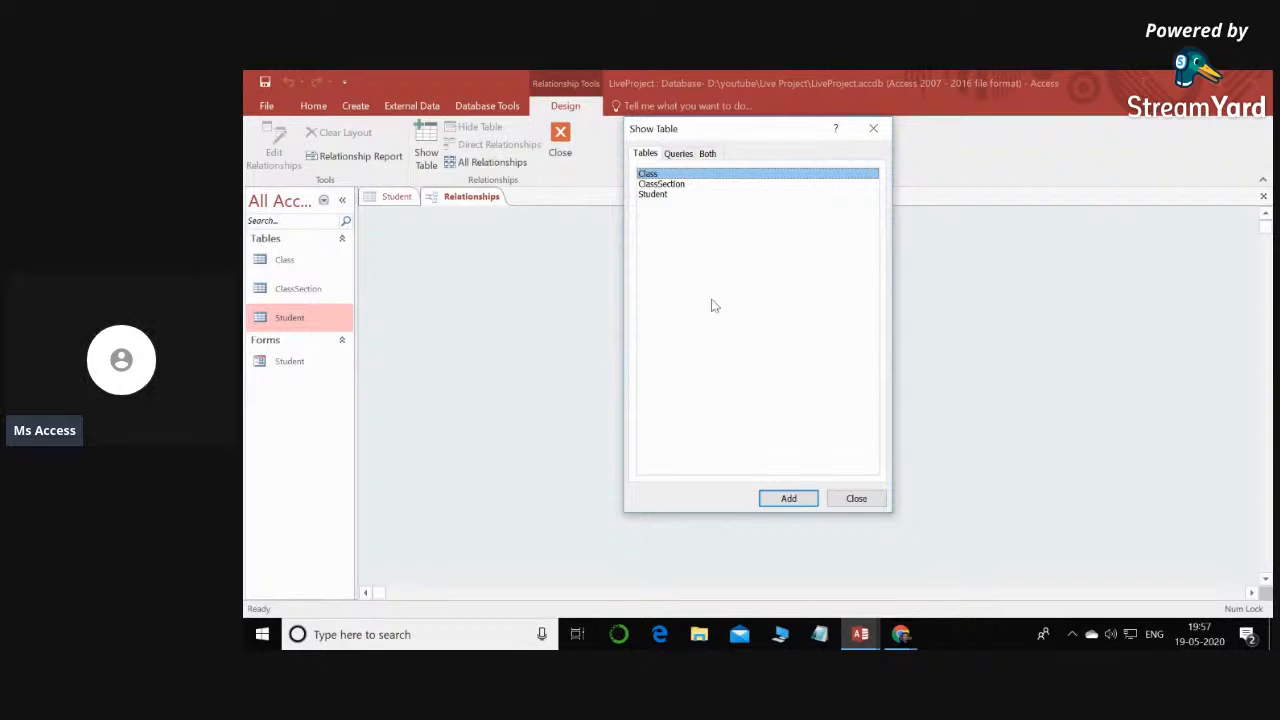
{"action": "left_click", "coordinate": [789, 499]}
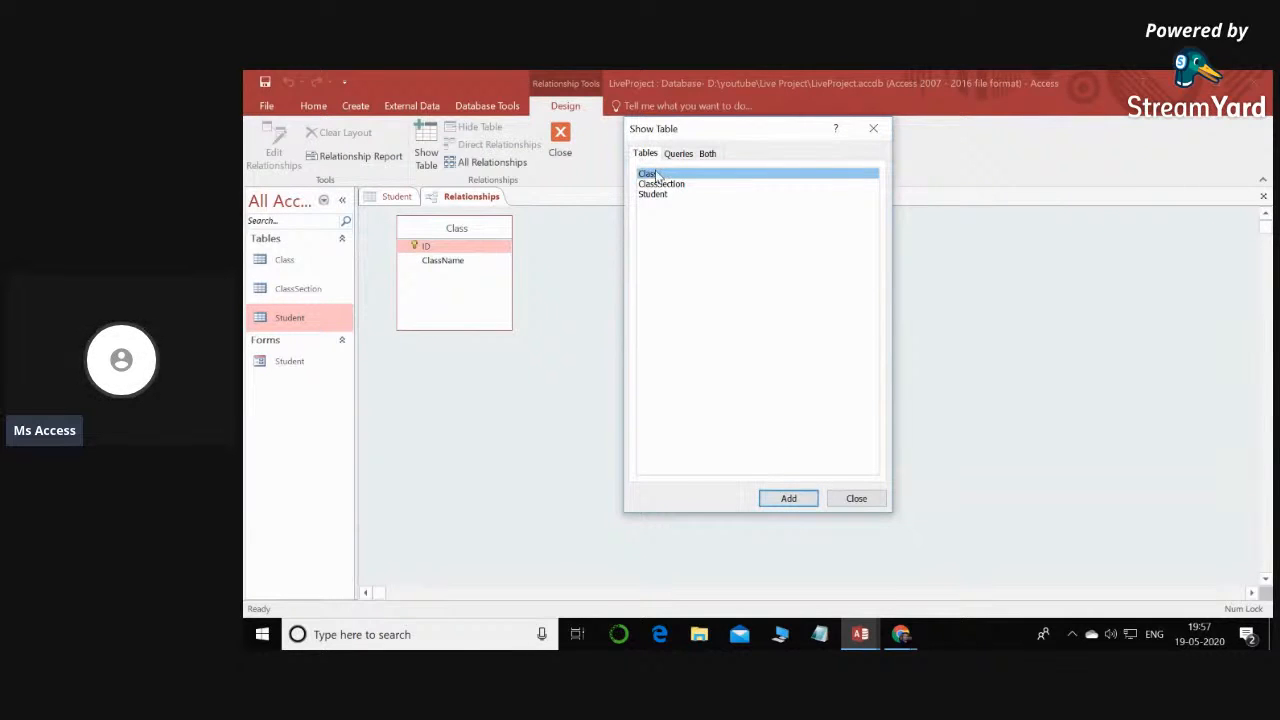
{"action": "left_click", "coordinate": [663, 185]}
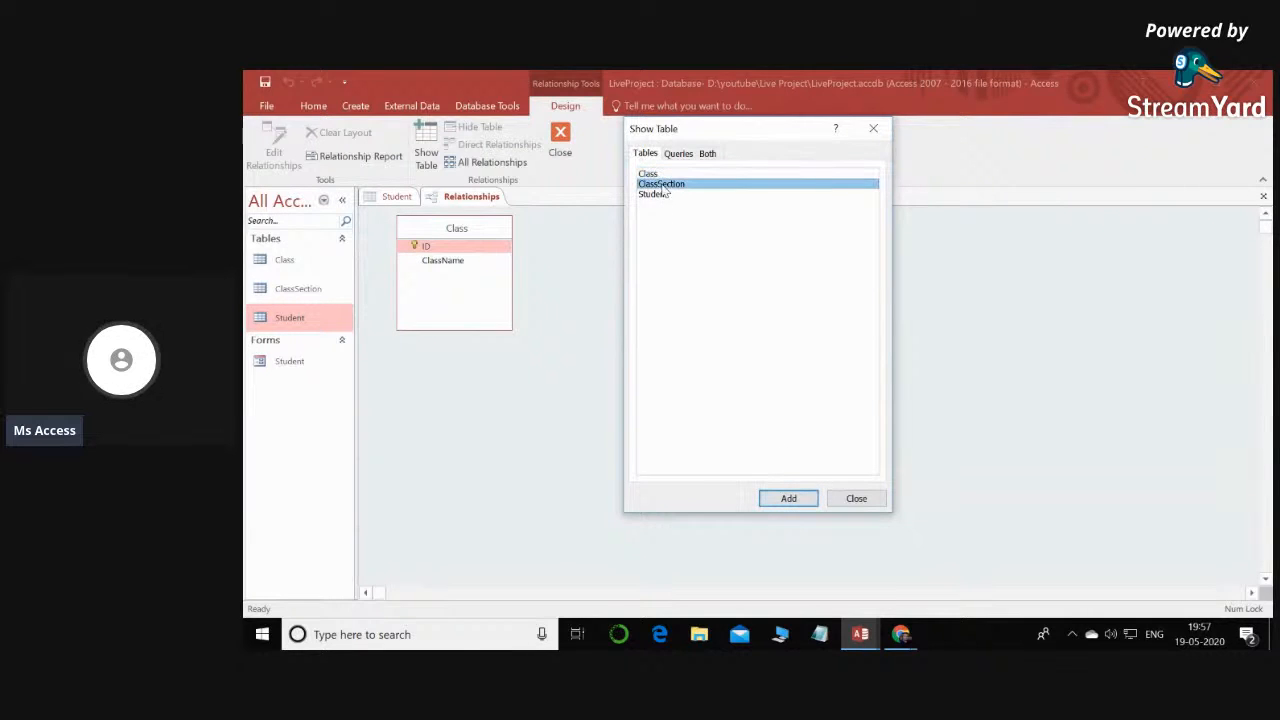
{"action": "left_click", "coordinate": [806, 502]}
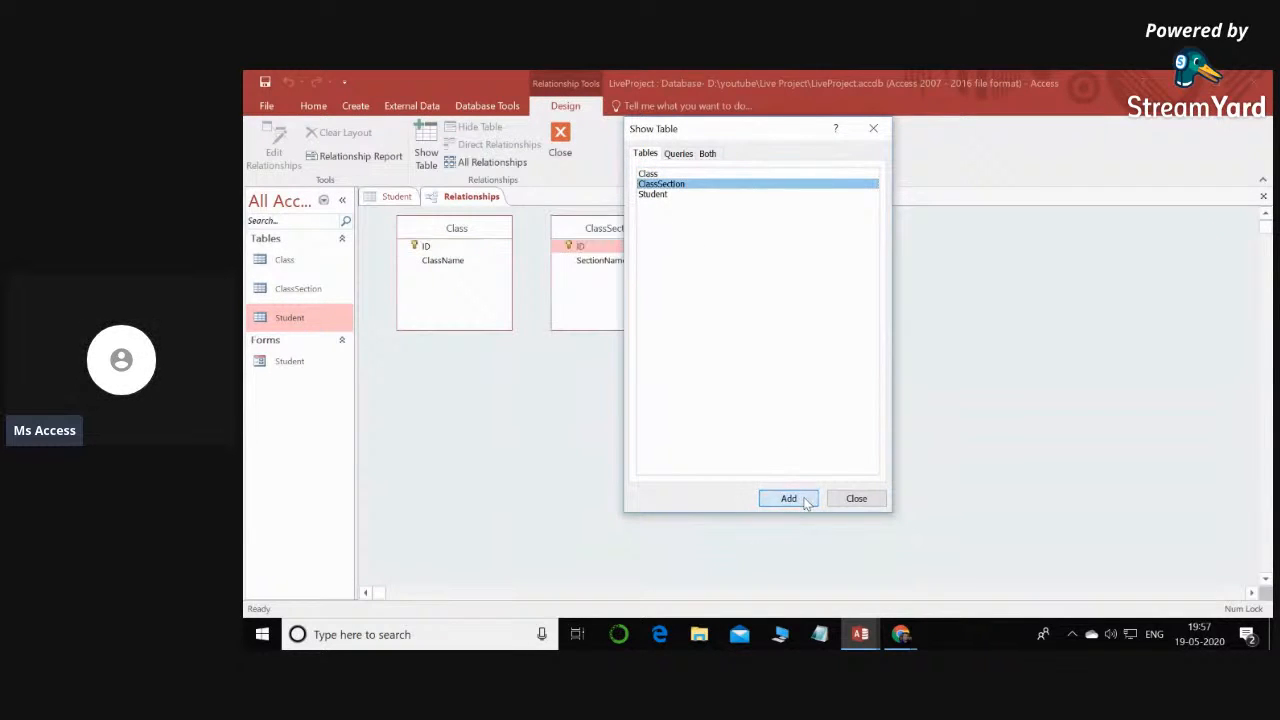
{"action": "left_click", "coordinate": [662, 195]}
{"action": "left_click", "coordinate": [786, 505]}
{"action": "left_click", "coordinate": [858, 498]}
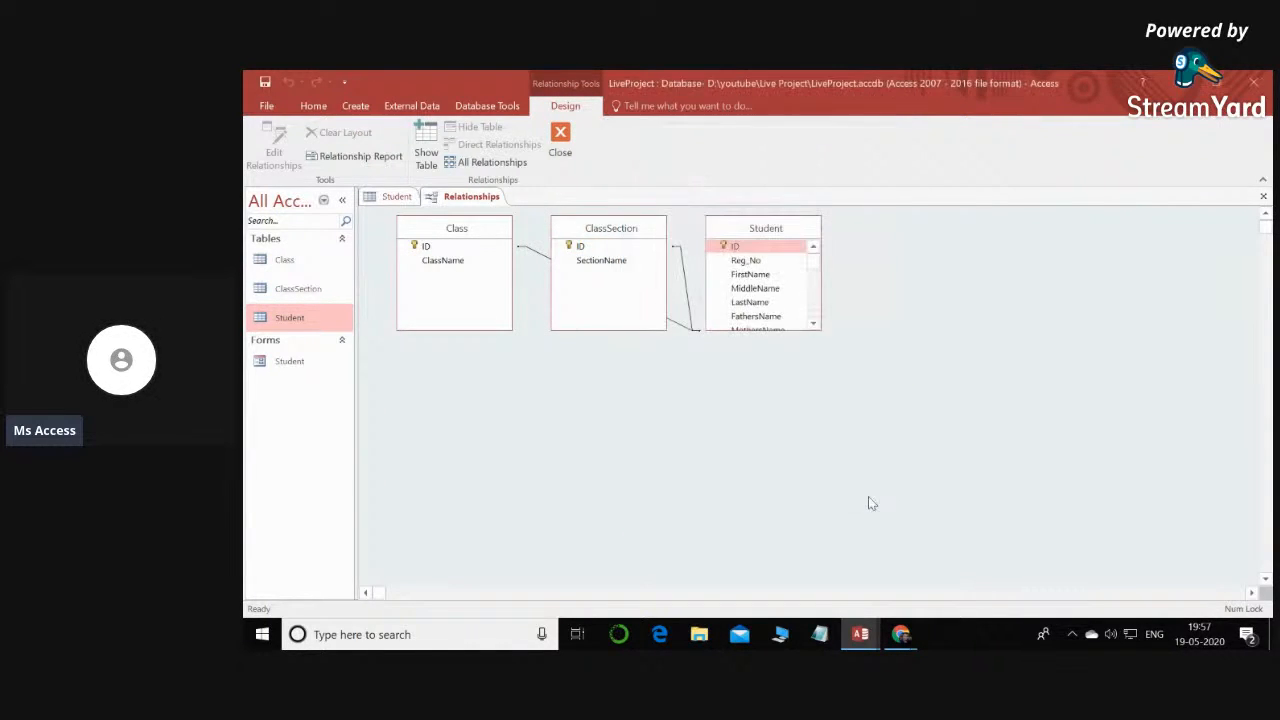
- Spread out the tables in the layout, with Student opposite Class and ClassSection so both relationship lines are separate
{"action": "left_click_drag", "start_coordinate": [629, 223], "coordinate": [551, 468]}
{"action": "left_click_drag", "start_coordinate": [770, 229], "coordinate": [789, 328]}
{"action": "left_click_drag", "start_coordinate": [452, 234], "coordinate": [1050, 276]}
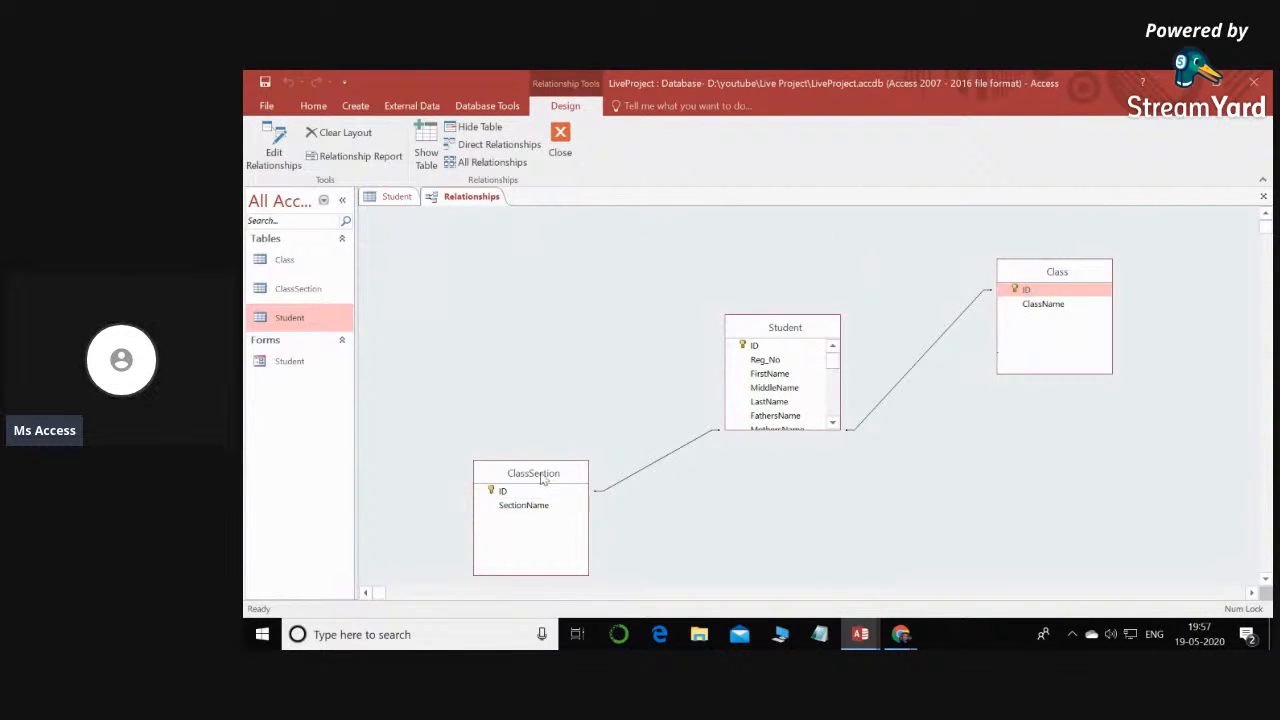
{"action": "left_click_drag", "start_coordinate": [541, 474], "coordinate": [1100, 476]}
{"action": "left_click_drag", "start_coordinate": [770, 326], "coordinate": [408, 270]}
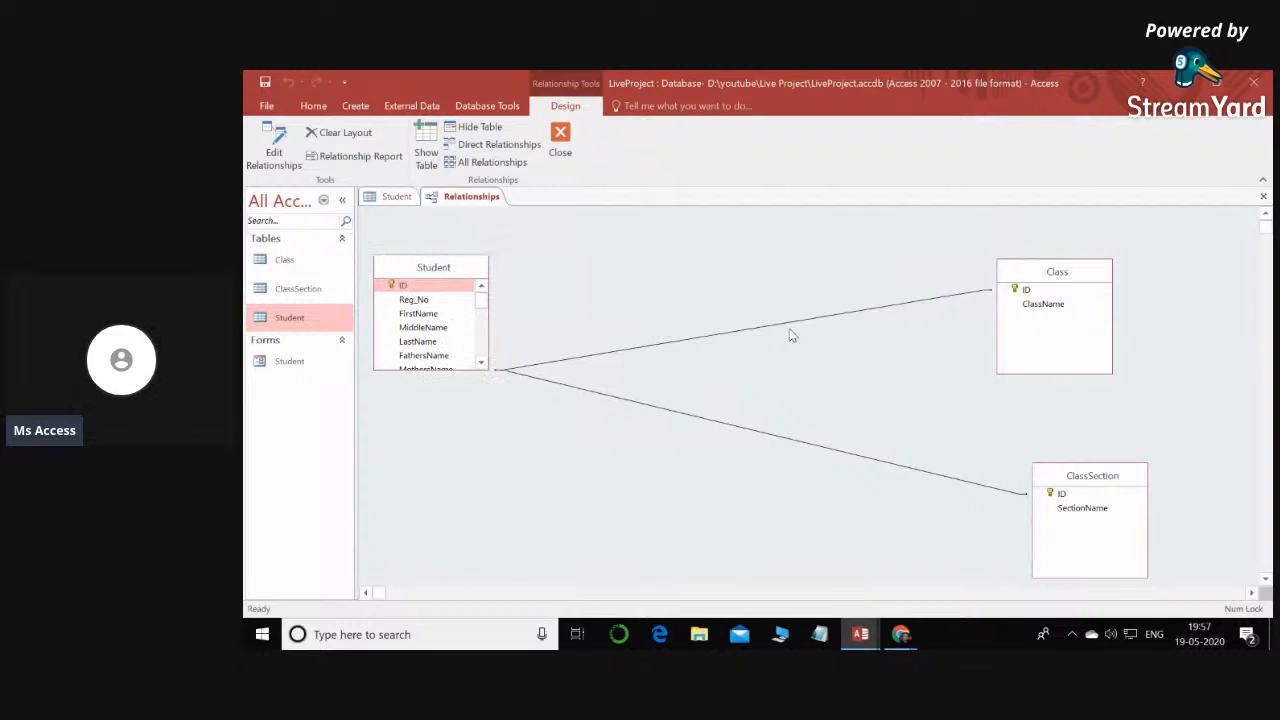
- Delete the relationships linking the Student table to Class and ClassSection
{"action": "right_click", "coordinate": [799, 326]}
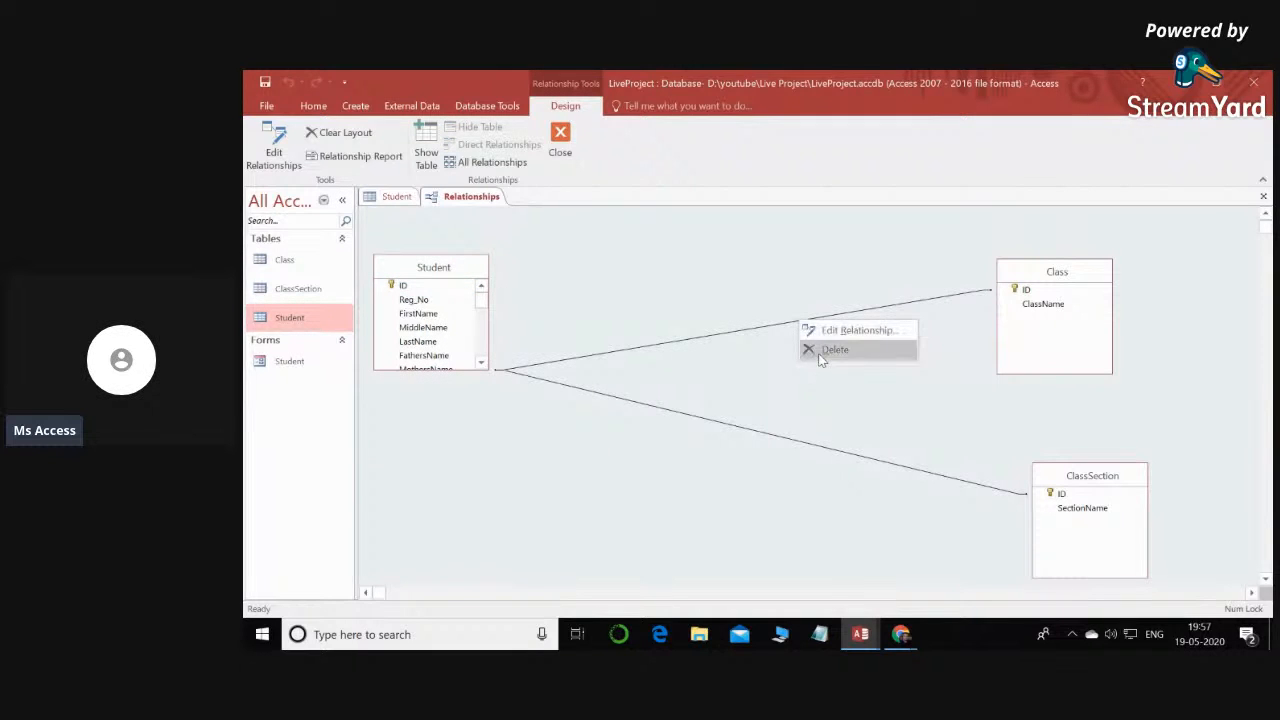
{"action": "left_click", "coordinate": [828, 354]}
{"action": "left_click", "coordinate": [748, 403]}
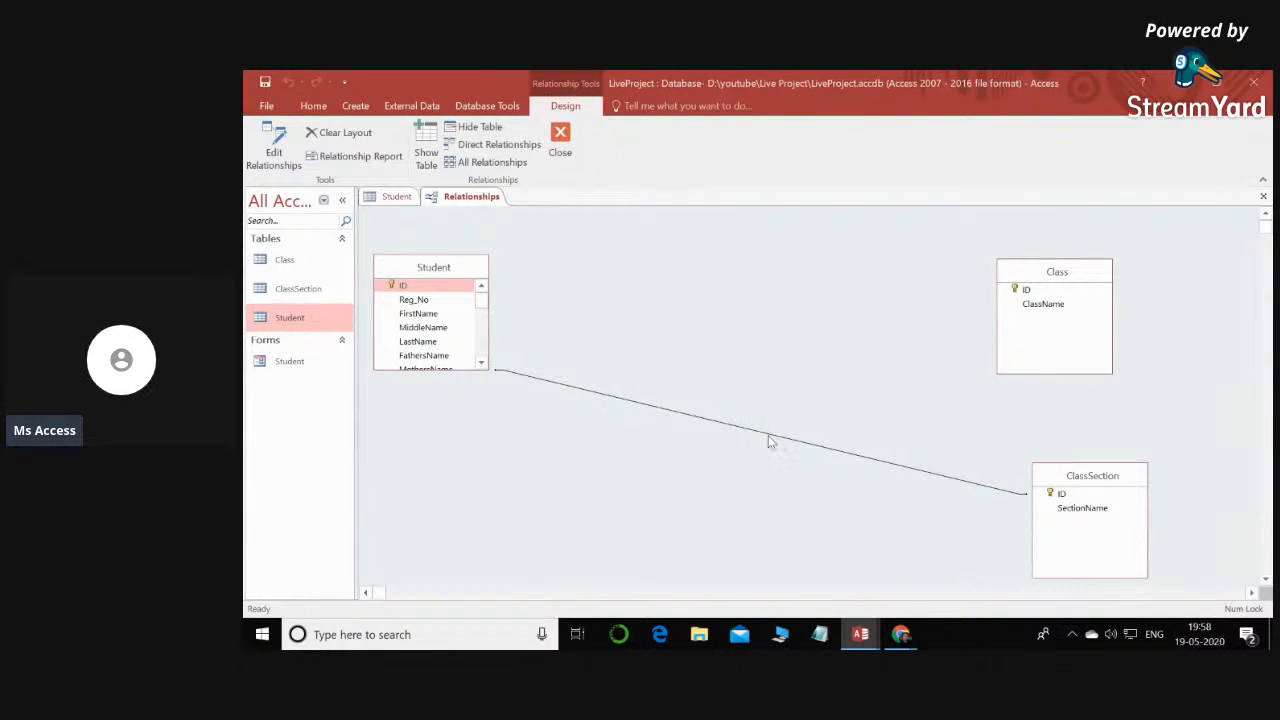
{"action": "right_click", "coordinate": [768, 438]}
{"action": "left_click", "coordinate": [795, 458]}
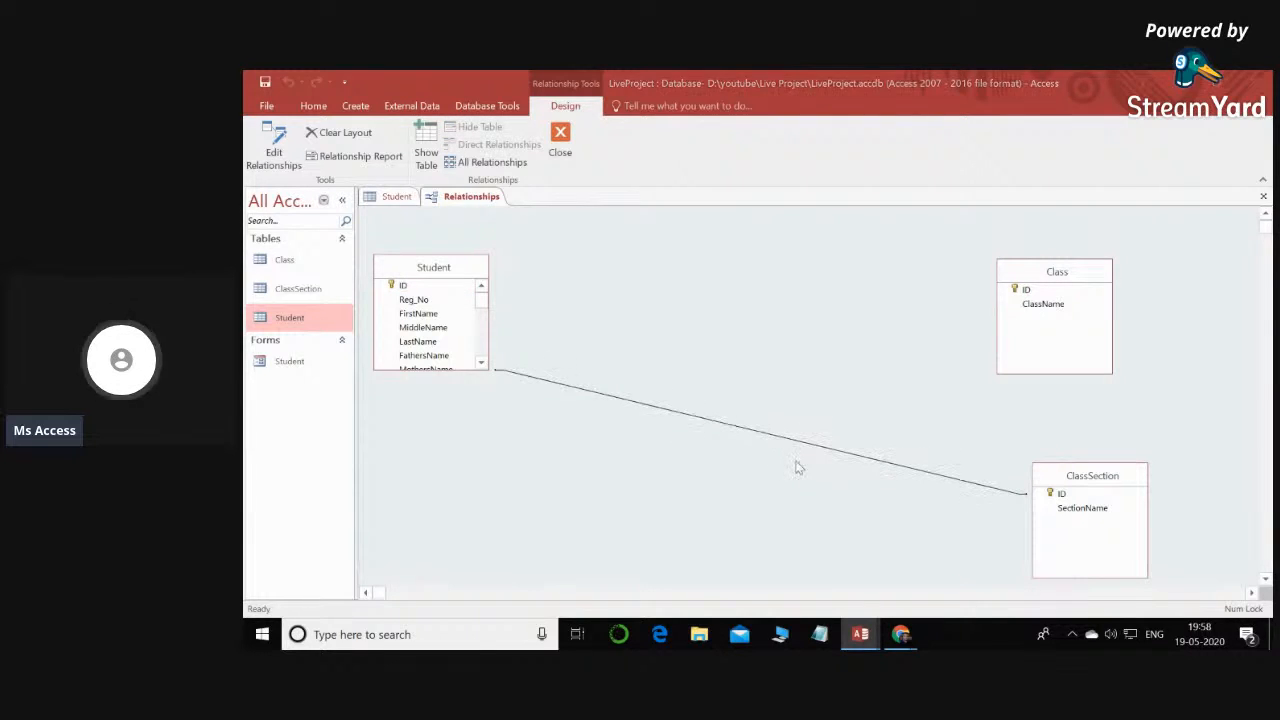
{"action": "left_click", "coordinate": [734, 398]}
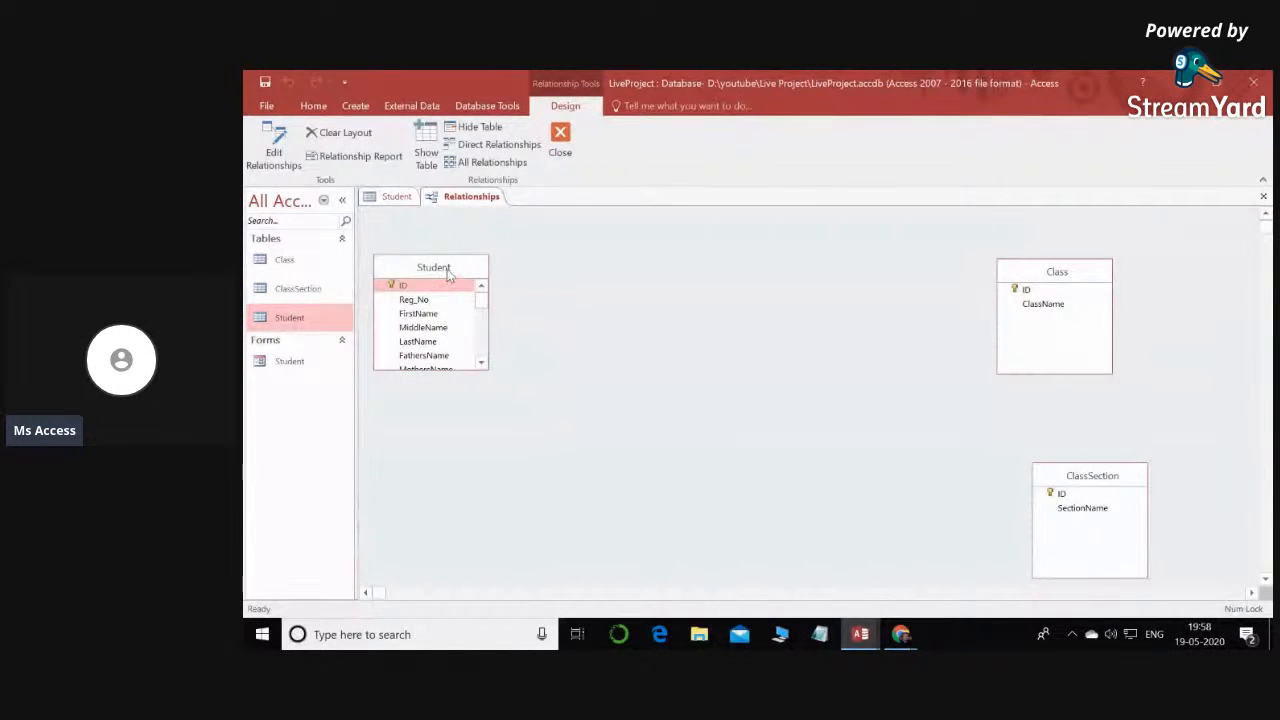
- Lengthen the Student field list down to AdhaarCard and bring the Class and ClassSection tables closer beside it
{"action": "left_click_drag", "start_coordinate": [433, 267], "coordinate": [582, 296]}
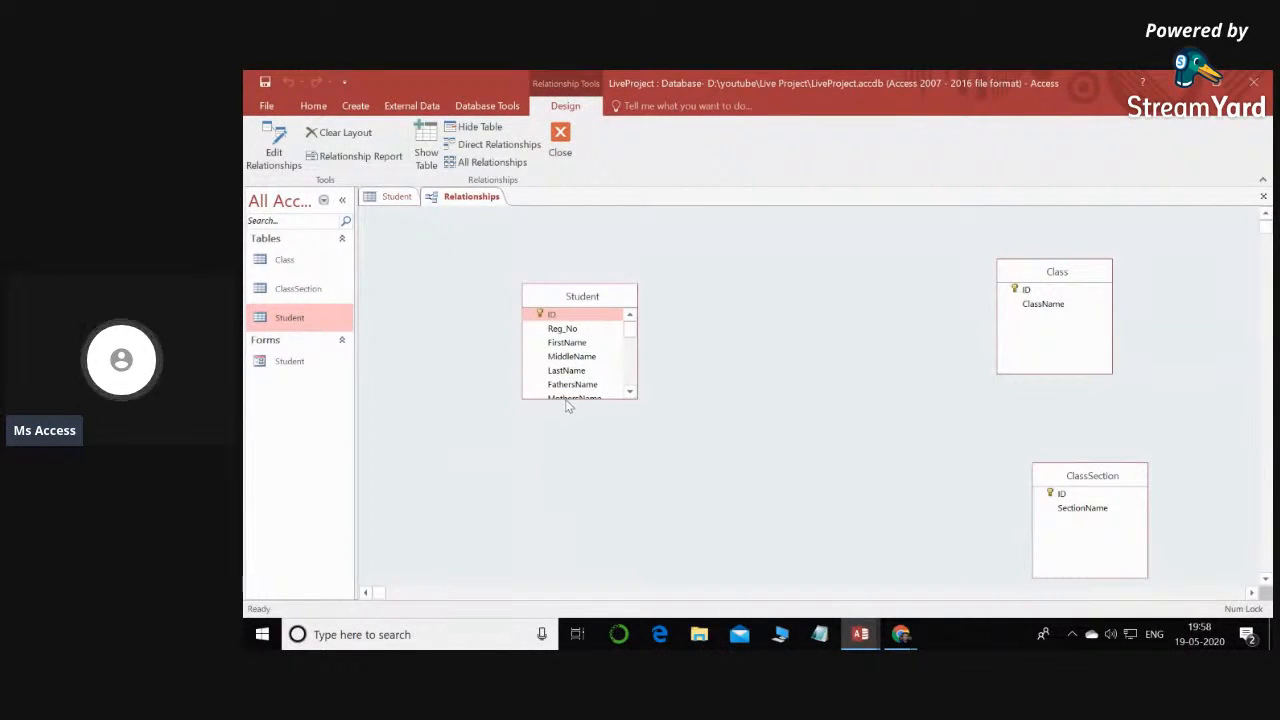
{"action": "left_click_drag", "start_coordinate": [566, 397], "coordinate": [575, 518]}
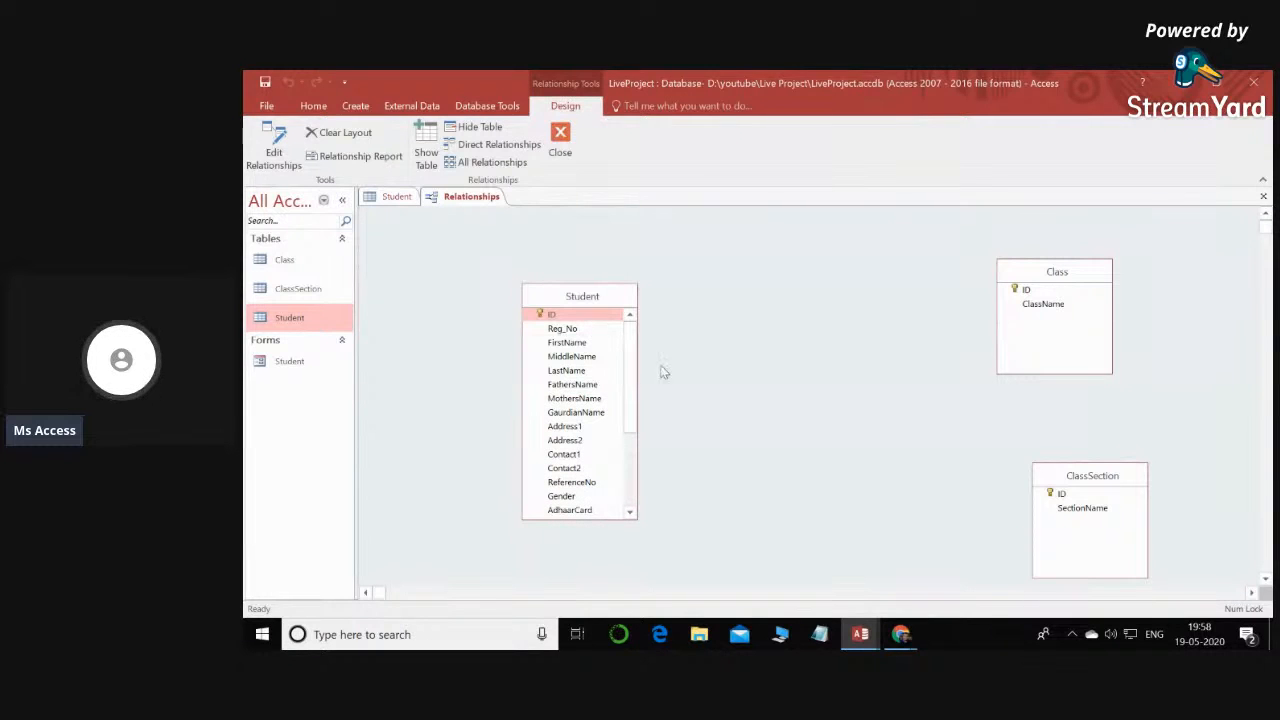
{"action": "left_click_drag", "start_coordinate": [1033, 283], "coordinate": [819, 270]}
{"action": "left_click_drag", "start_coordinate": [1117, 481], "coordinate": [869, 426]}
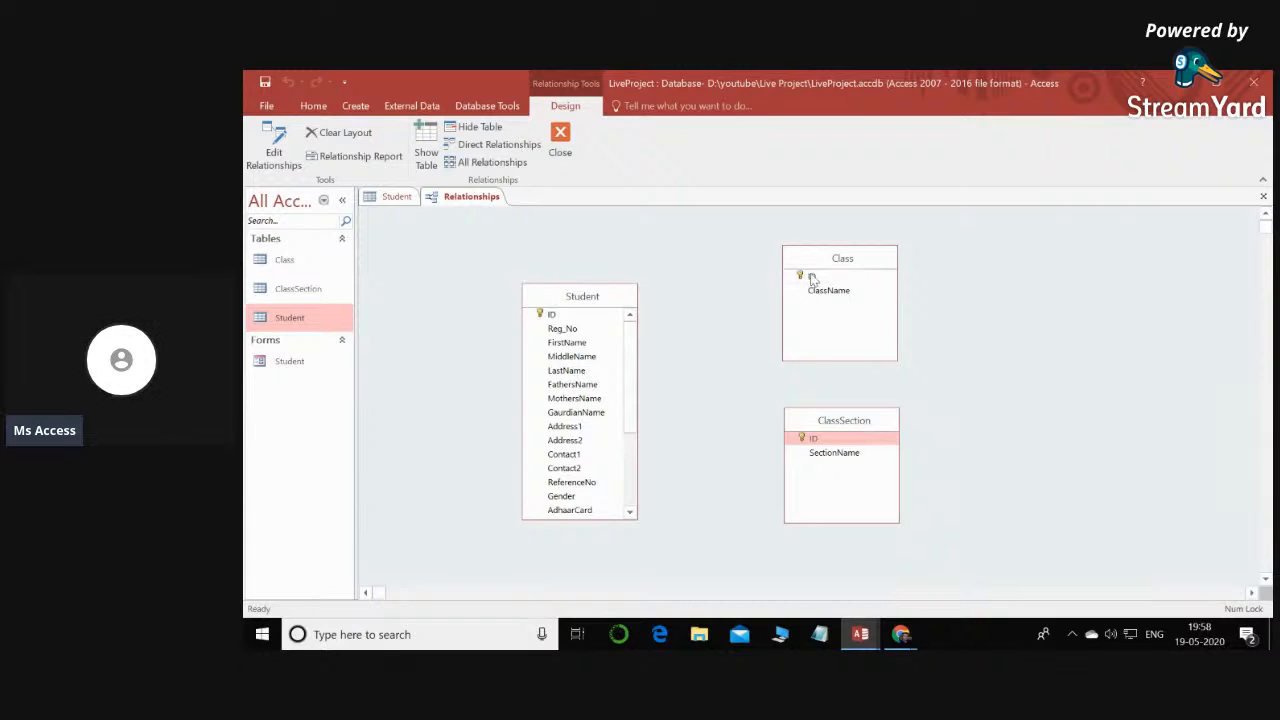
- Point out the primary key ID field in the Class, ClassSection and Student tables
{"action": "left_click", "coordinate": [811, 277]}
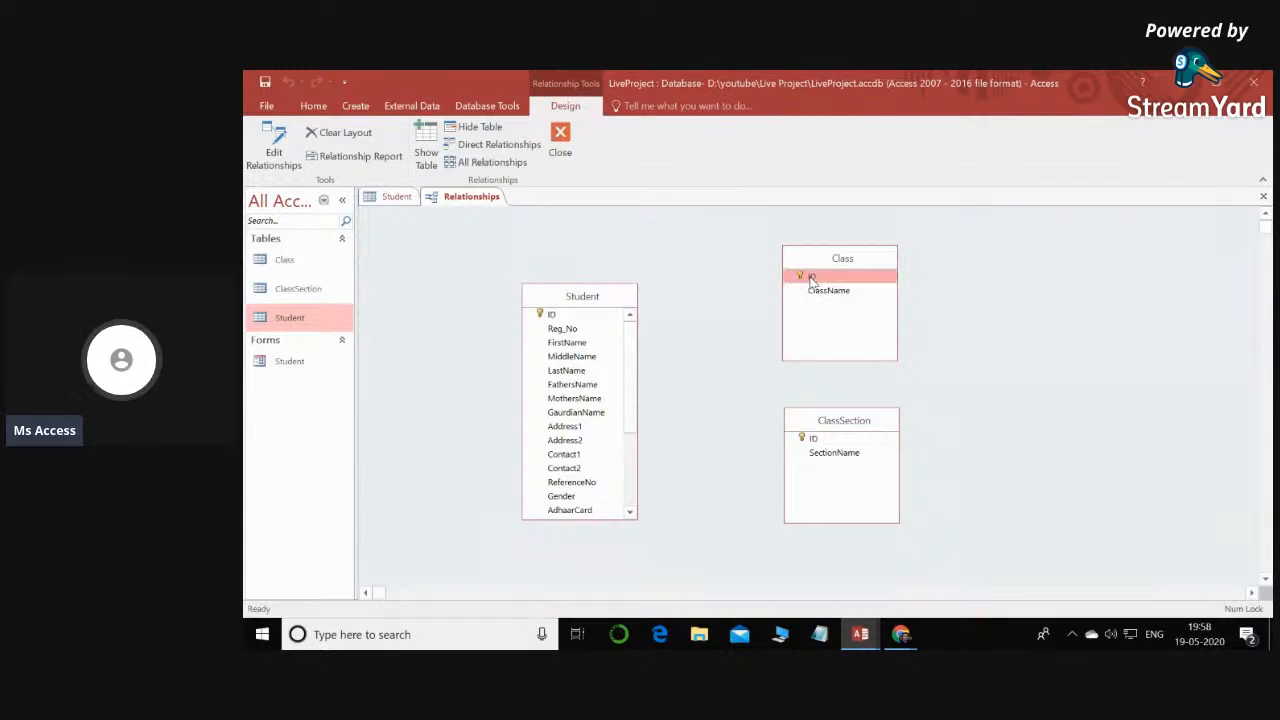
{"action": "left_click", "coordinate": [817, 441]}
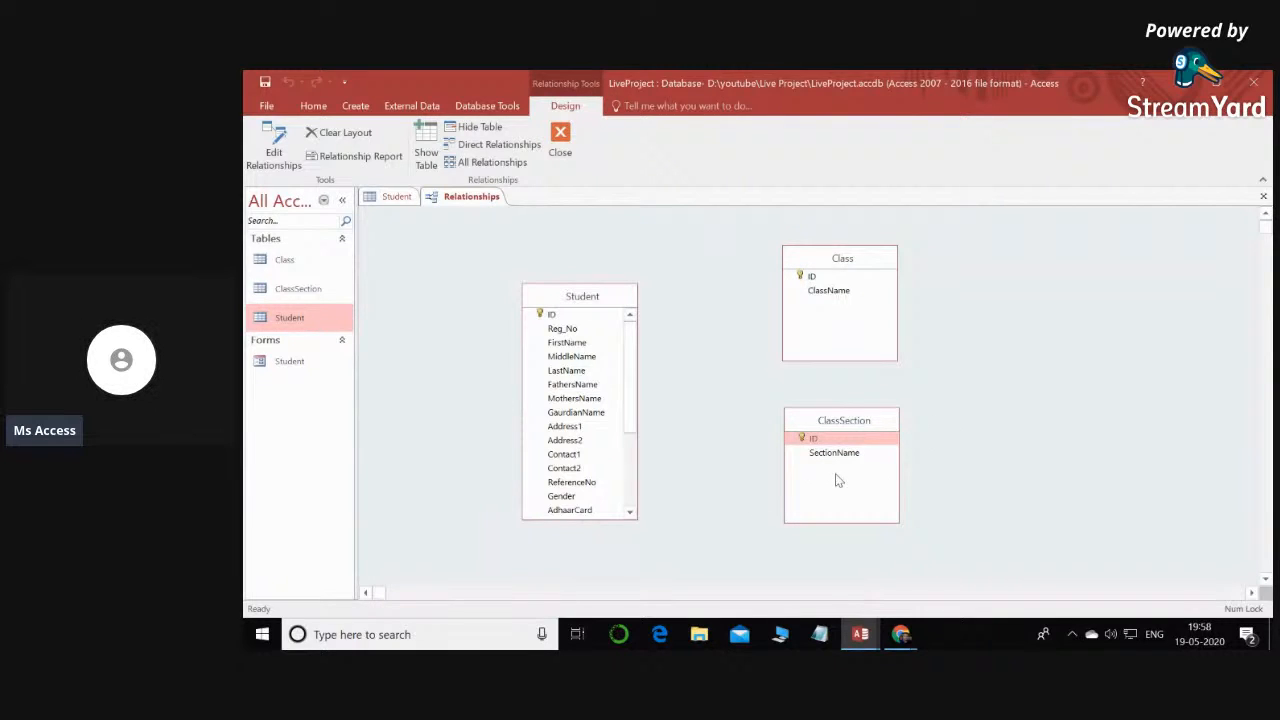
{"action": "left_click", "coordinate": [560, 316]}
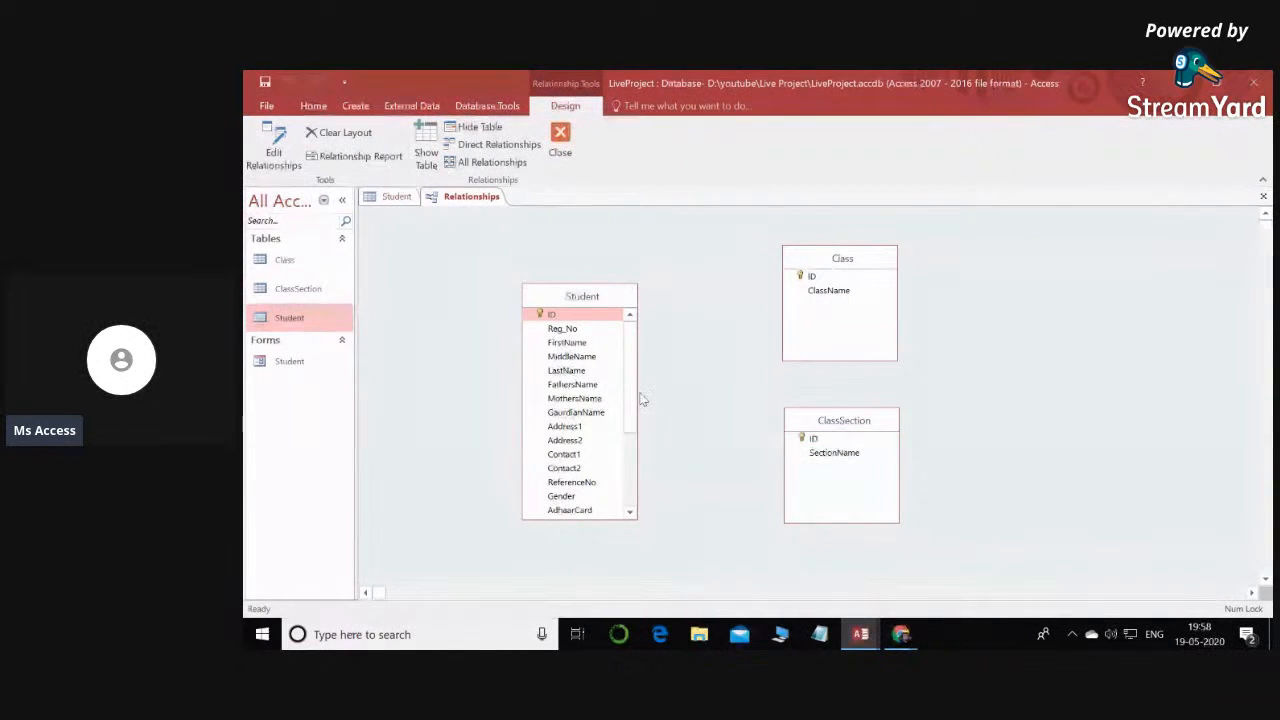
- Examine the Student table's Class_ID and Section_ID fields against the Class table's ID key
{"action": "scroll", "coordinate": [631, 374], "scroll_direction": "down", "scroll_amount": 3}
{"action": "scroll", "coordinate": [597, 497], "scroll_direction": "up", "scroll_amount": 3}
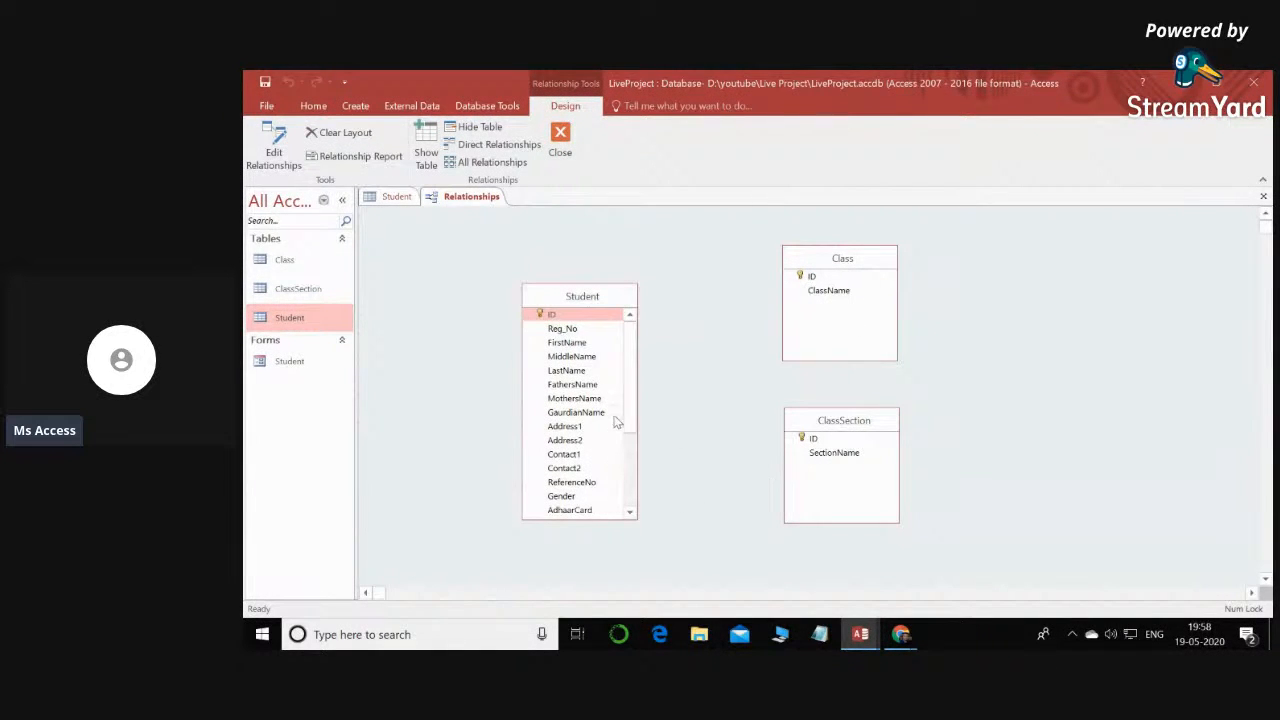
{"action": "scroll", "coordinate": [631, 428], "scroll_direction": "down", "scroll_amount": 1}
{"action": "scroll", "coordinate": [631, 428], "scroll_direction": "down", "scroll_amount": 3}
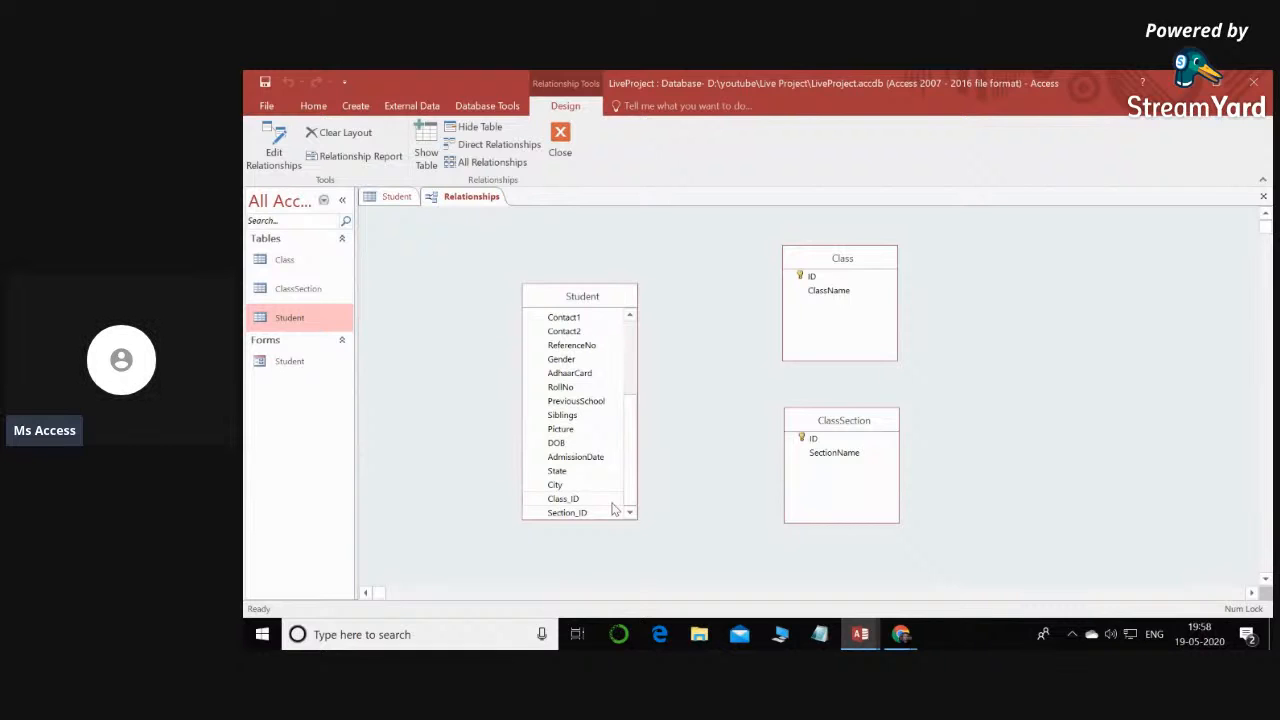
{"action": "left_click", "coordinate": [575, 500]}
{"action": "left_click", "coordinate": [561, 515]}
{"action": "left_click", "coordinate": [586, 499]}
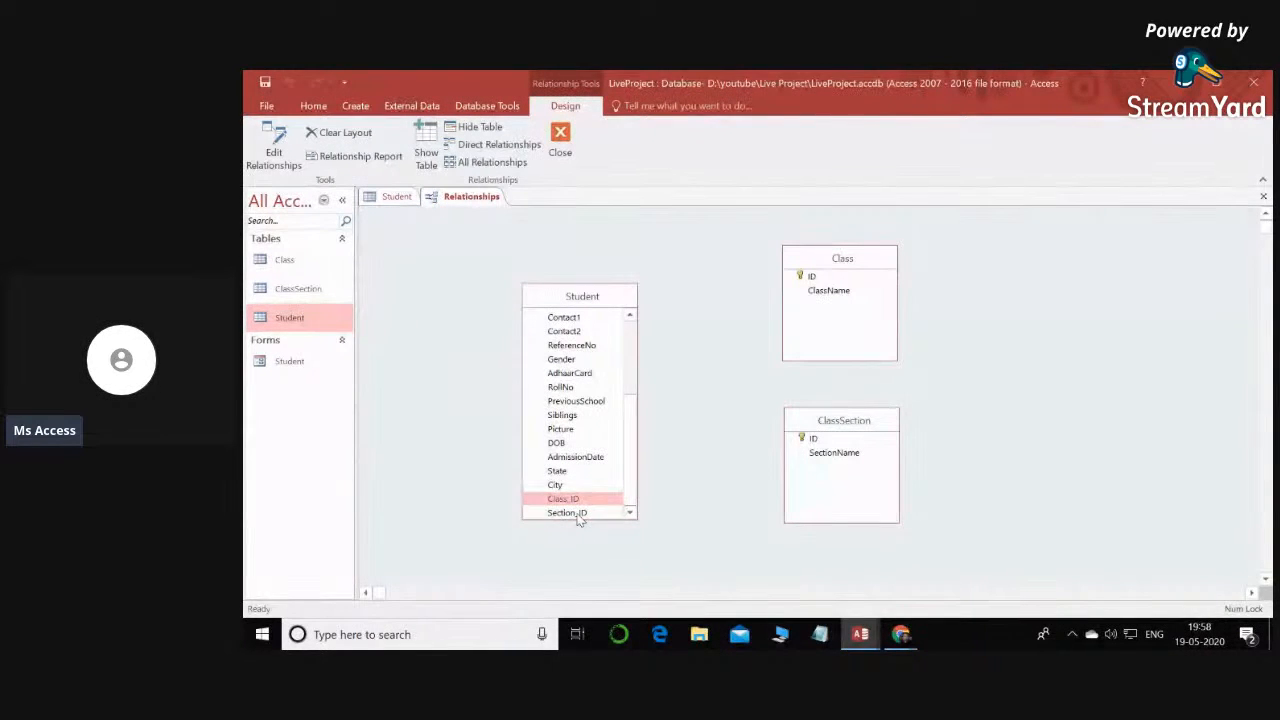
{"action": "left_click", "coordinate": [577, 514]}
{"action": "left_click", "coordinate": [573, 499]}
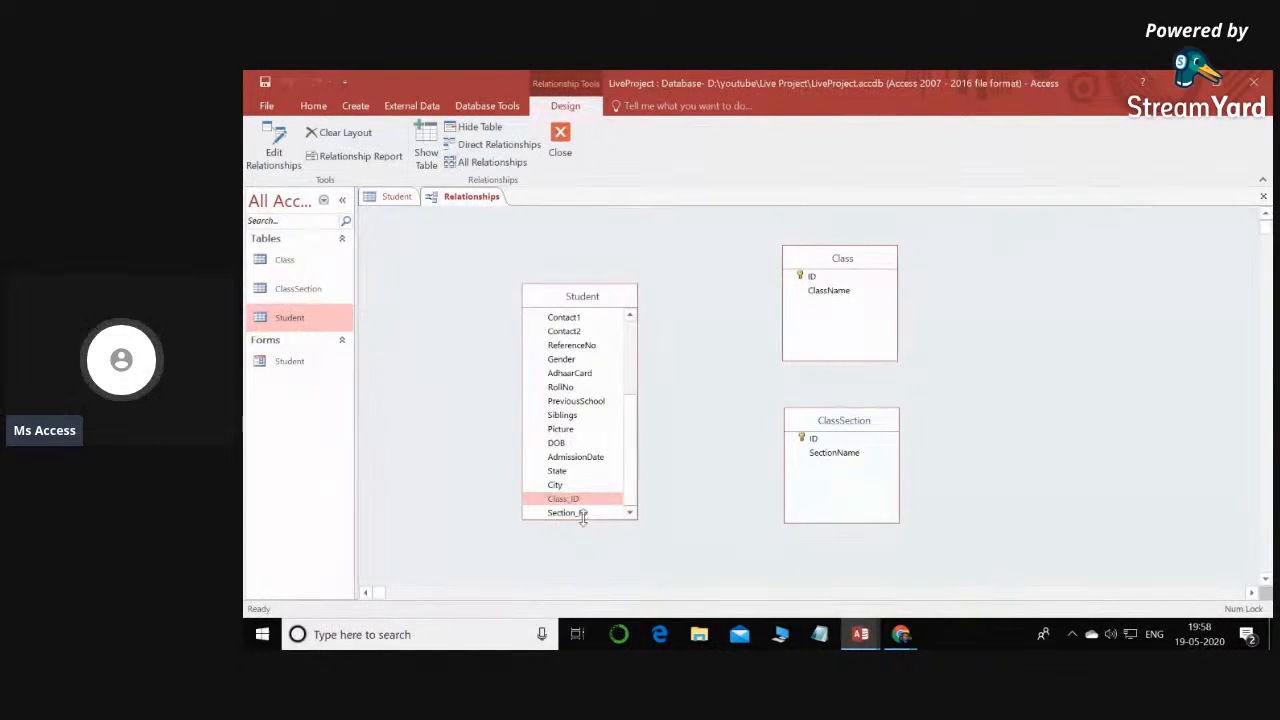
{"action": "left_click", "coordinate": [583, 514]}
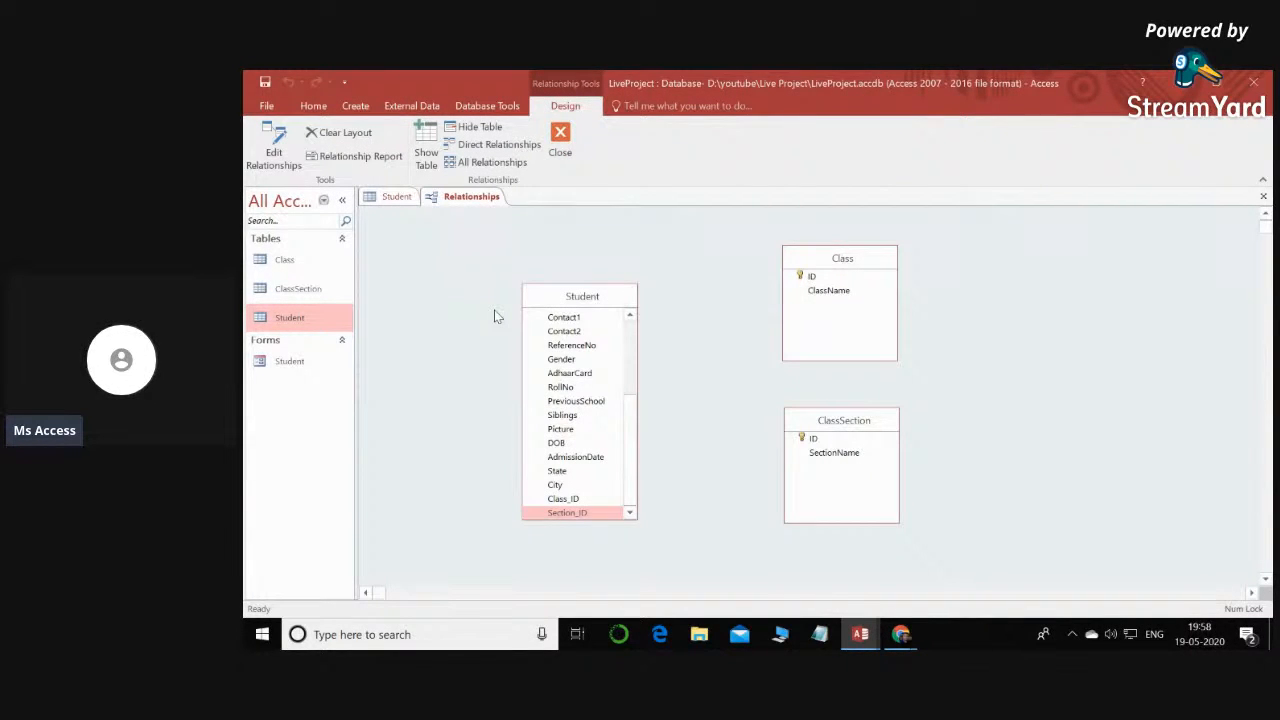
{"action": "left_click", "coordinate": [829, 277]}
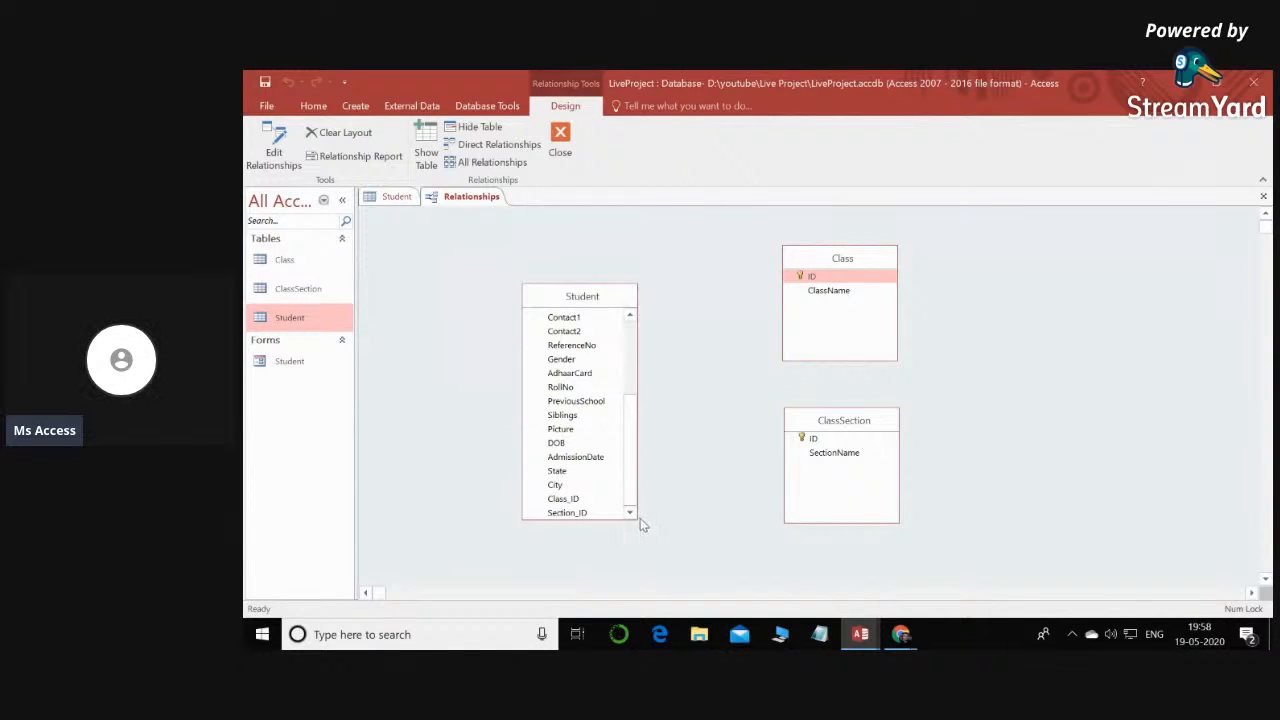
{"action": "left_click", "coordinate": [577, 499]}
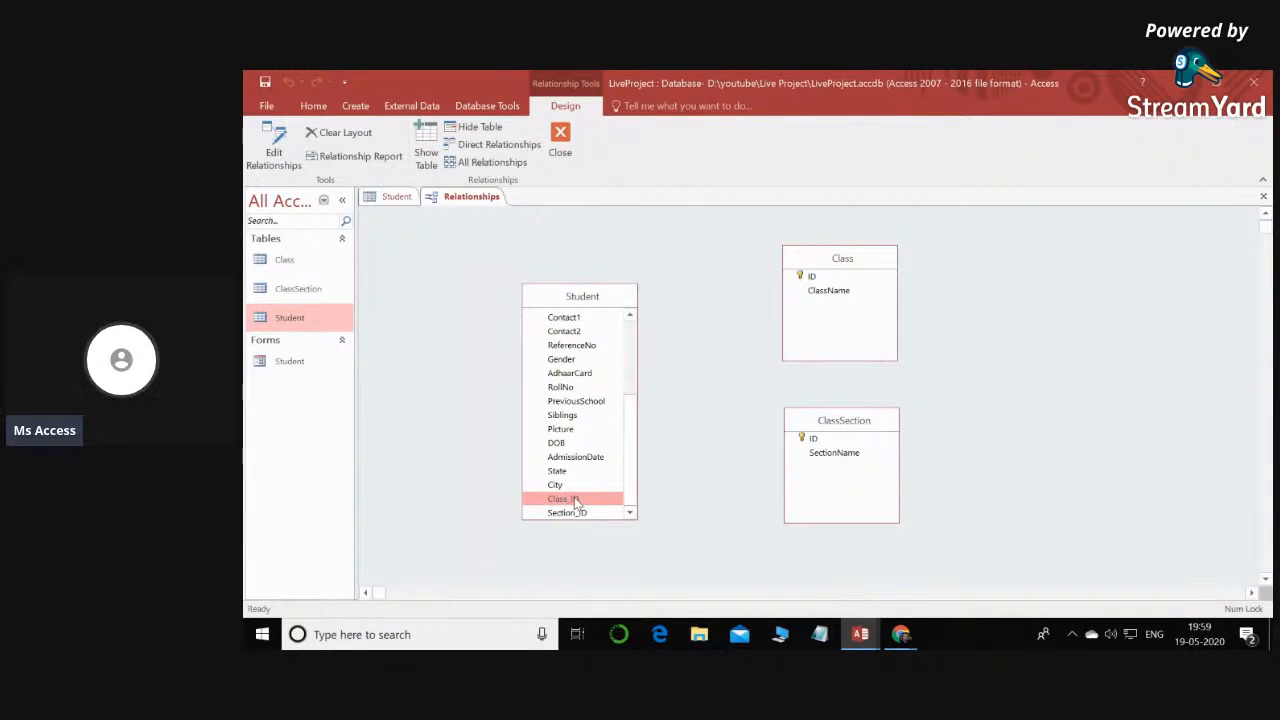
- Create a relationship between the Student table's Class_ID field and the Class table's ID, leaving referential integrity unenforced
{"action": "left_click_drag", "start_coordinate": [568, 503], "coordinate": [813, 284]}
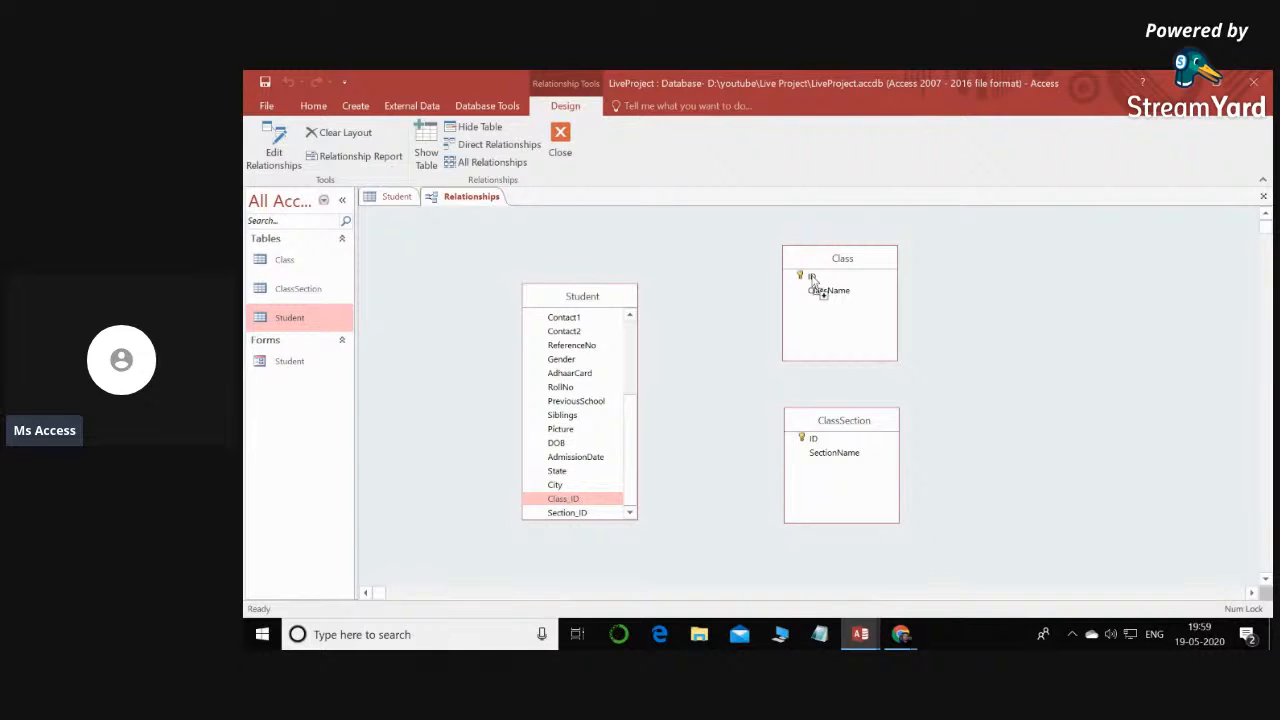
{"action": "left_click_drag", "start_coordinate": [813, 282], "coordinate": [813, 278]}
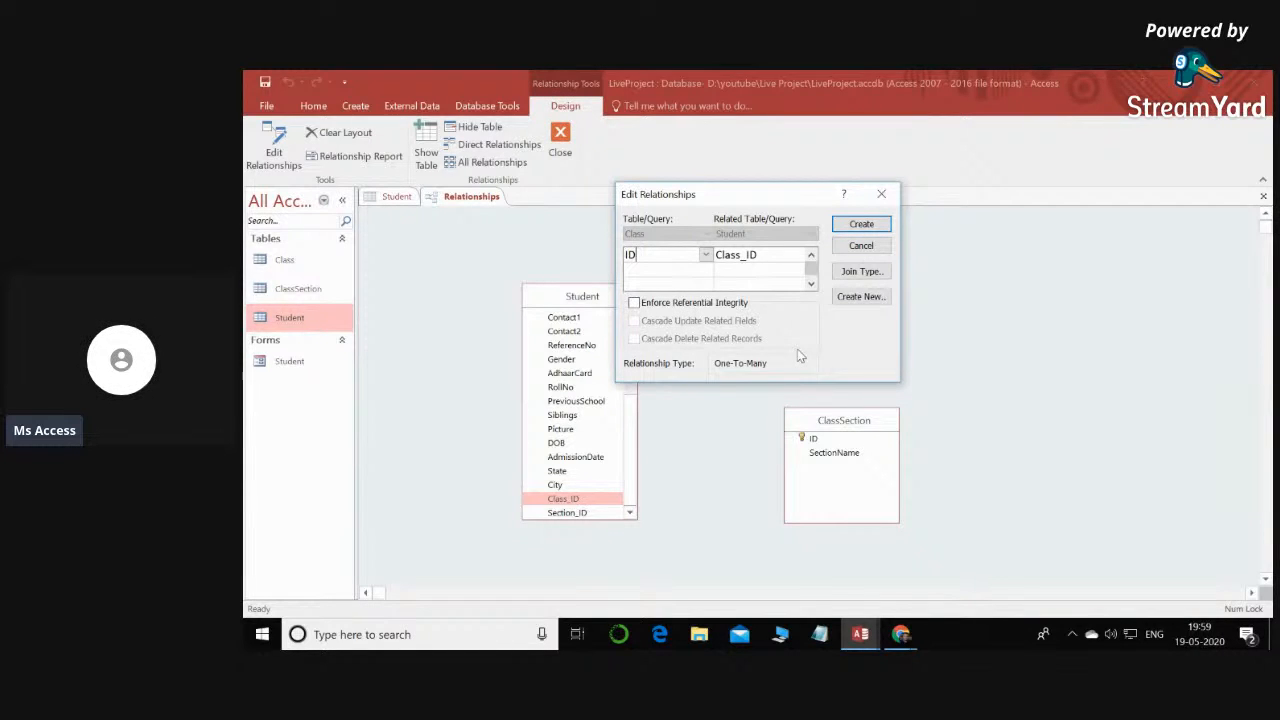
{"action": "left_click", "coordinate": [862, 225]}
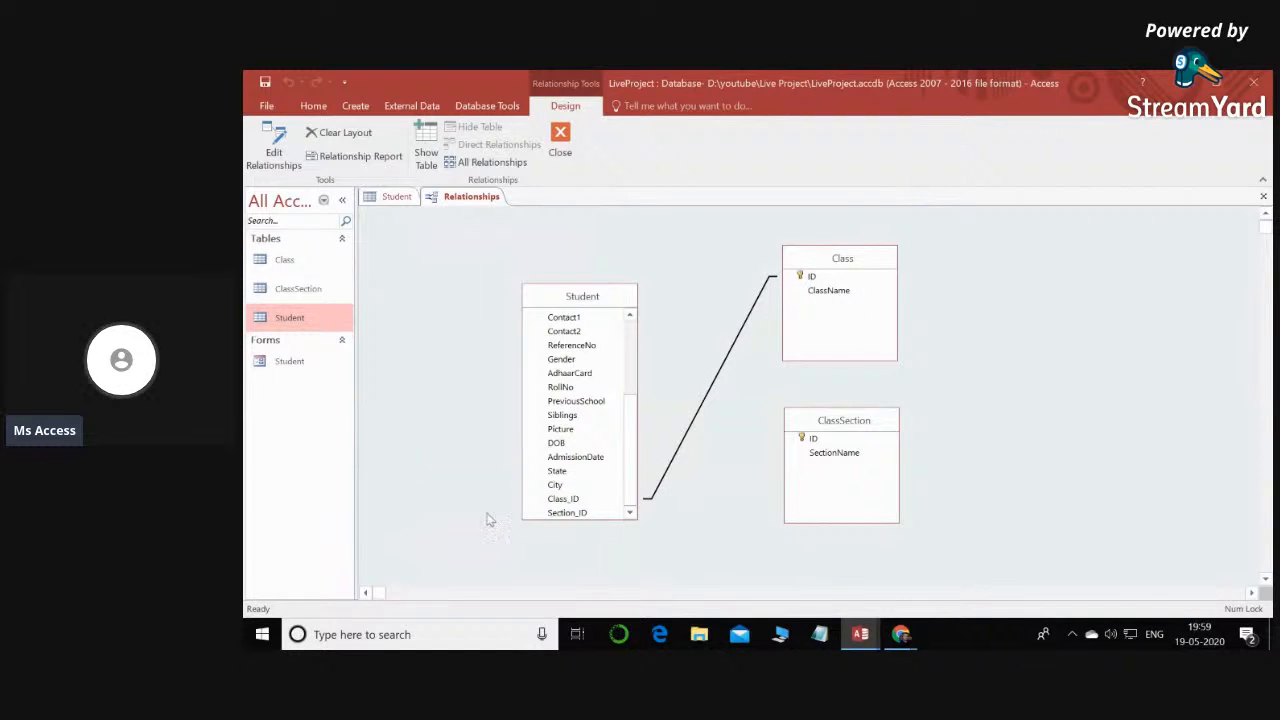
- Create a relationship between the Student table's Section_ID field and the ClassSection table's ID, without enforcing referential integrity
{"action": "left_click", "coordinate": [570, 503]}
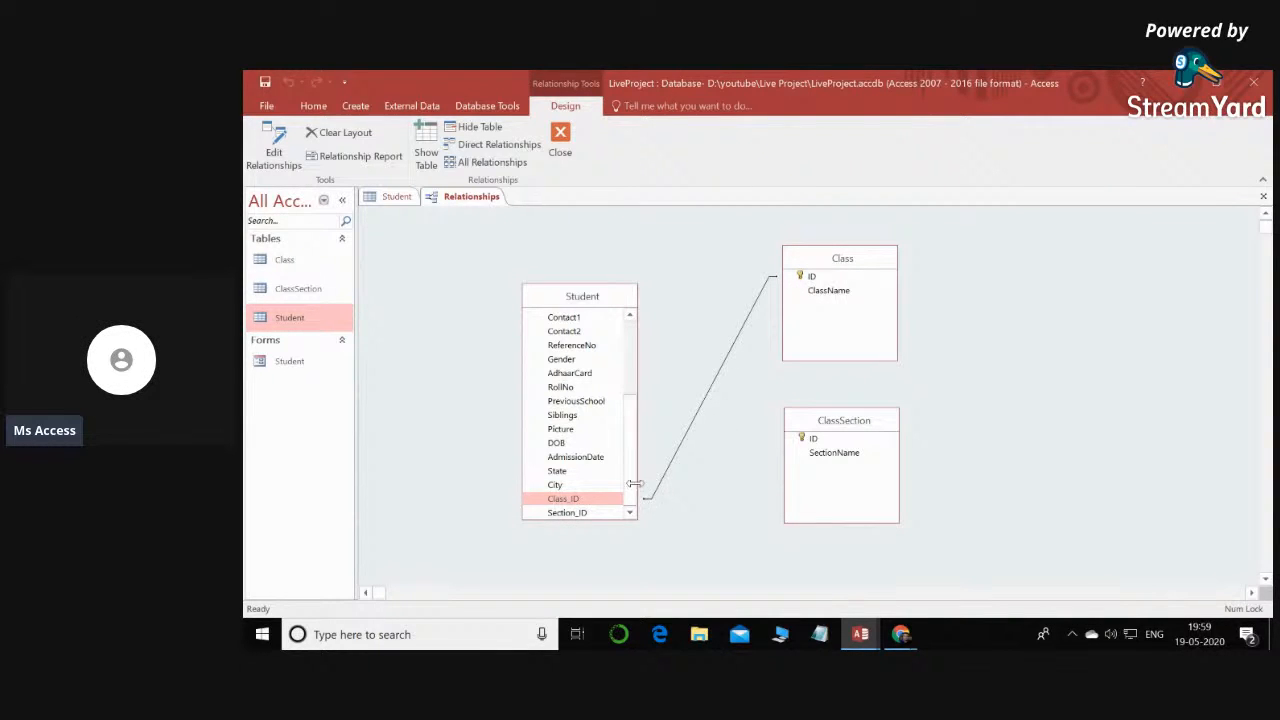
{"action": "left_click", "coordinate": [569, 514]}
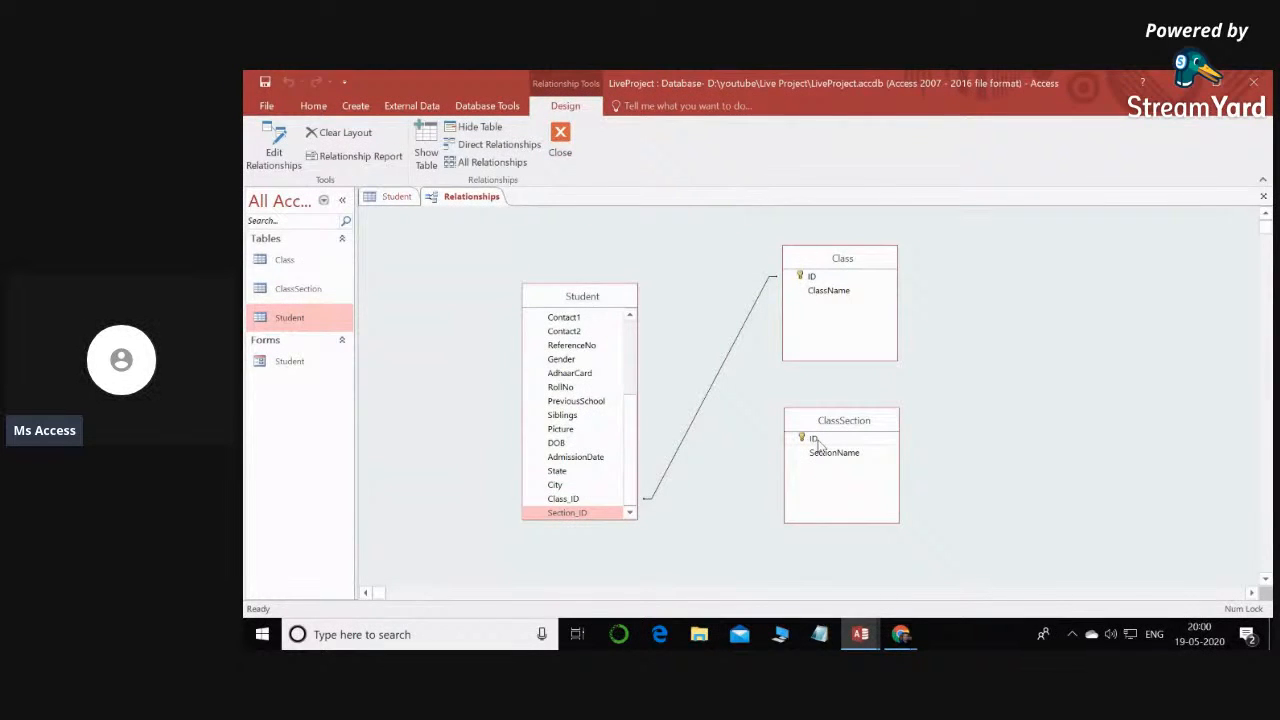
{"action": "left_click_drag", "start_coordinate": [577, 515], "coordinate": [807, 439]}
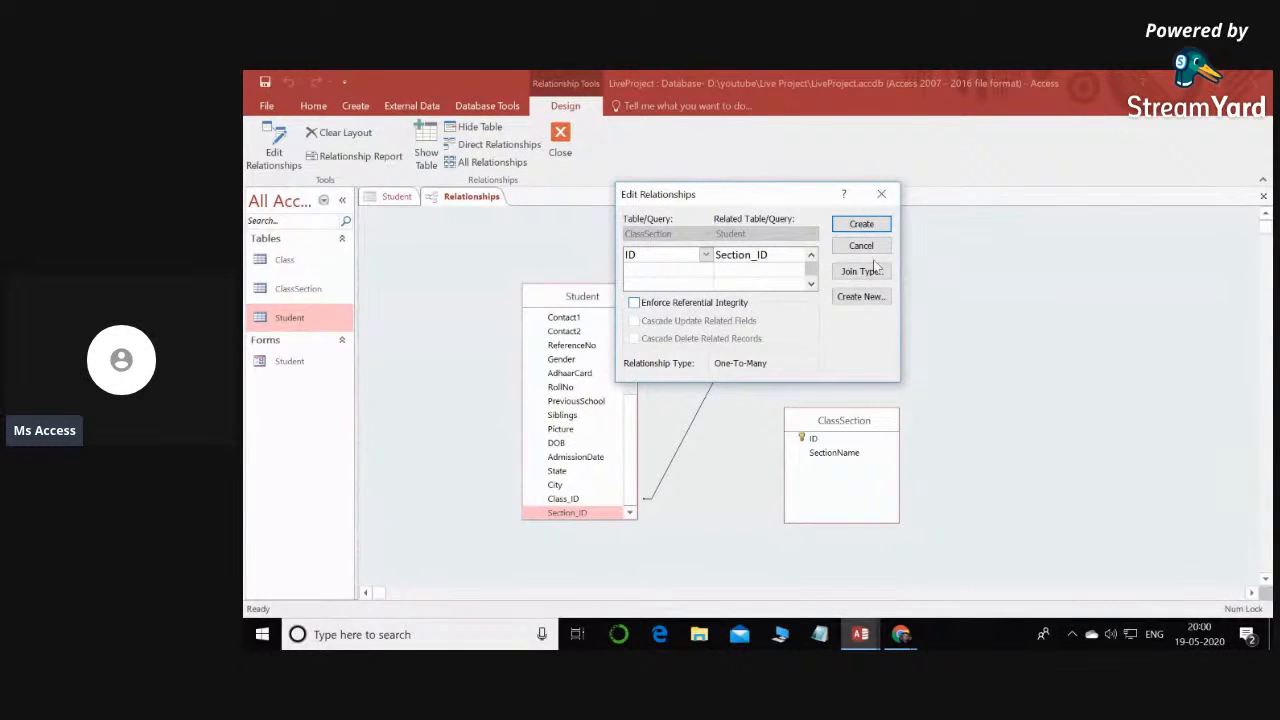
{"action": "left_click", "coordinate": [861, 224]}
- Space out the Class and ClassSection tables, lengthen the Student field list, and close the relationships layout with its changes saved
{"action": "left_click_drag", "start_coordinate": [840, 420], "coordinate": [891, 481]}
{"action": "left_click_drag", "start_coordinate": [858, 255], "coordinate": [1069, 291]}
{"action": "left_click_drag", "start_coordinate": [581, 518], "coordinate": [581, 551]}
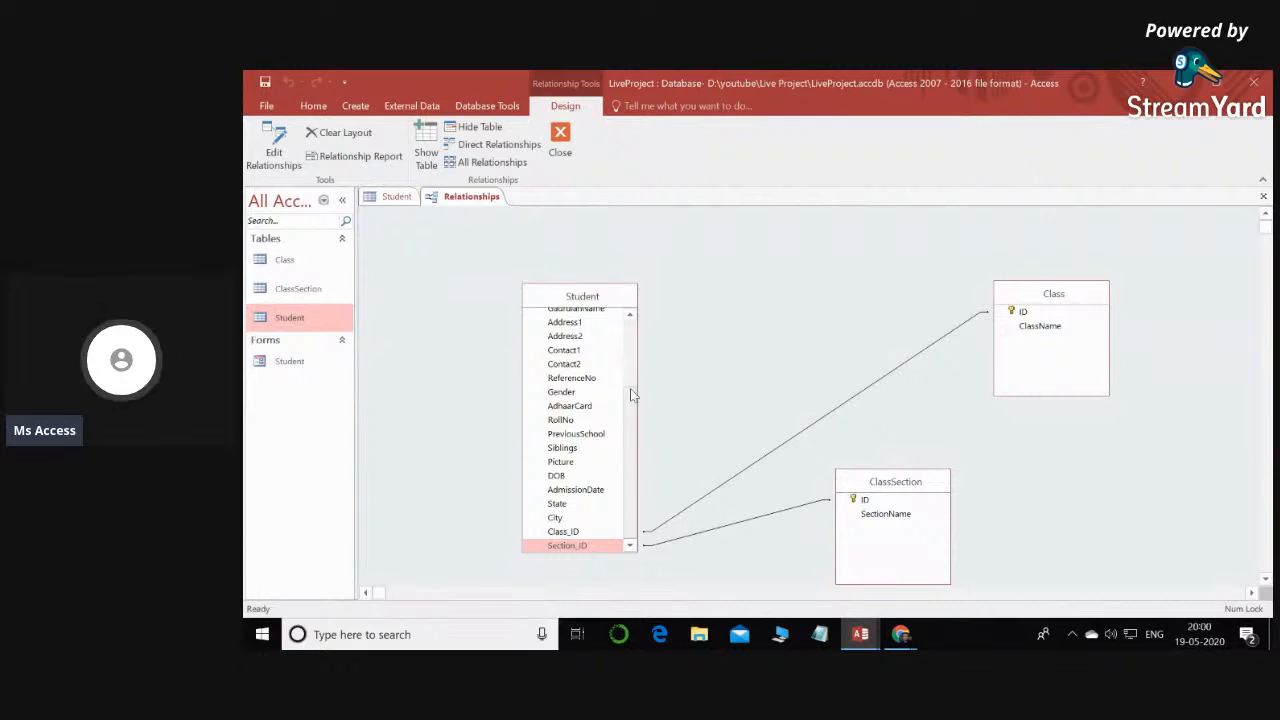
{"action": "left_click", "coordinate": [561, 145]}
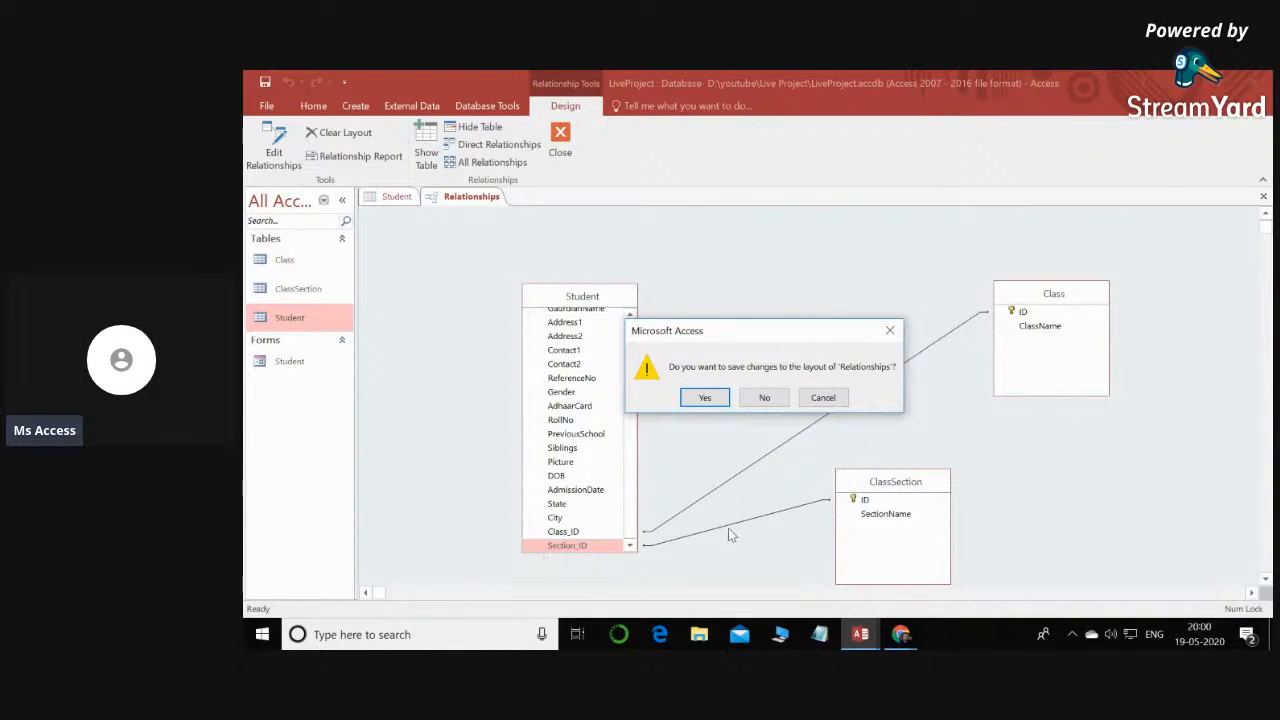
{"action": "left_click", "coordinate": [706, 397]}
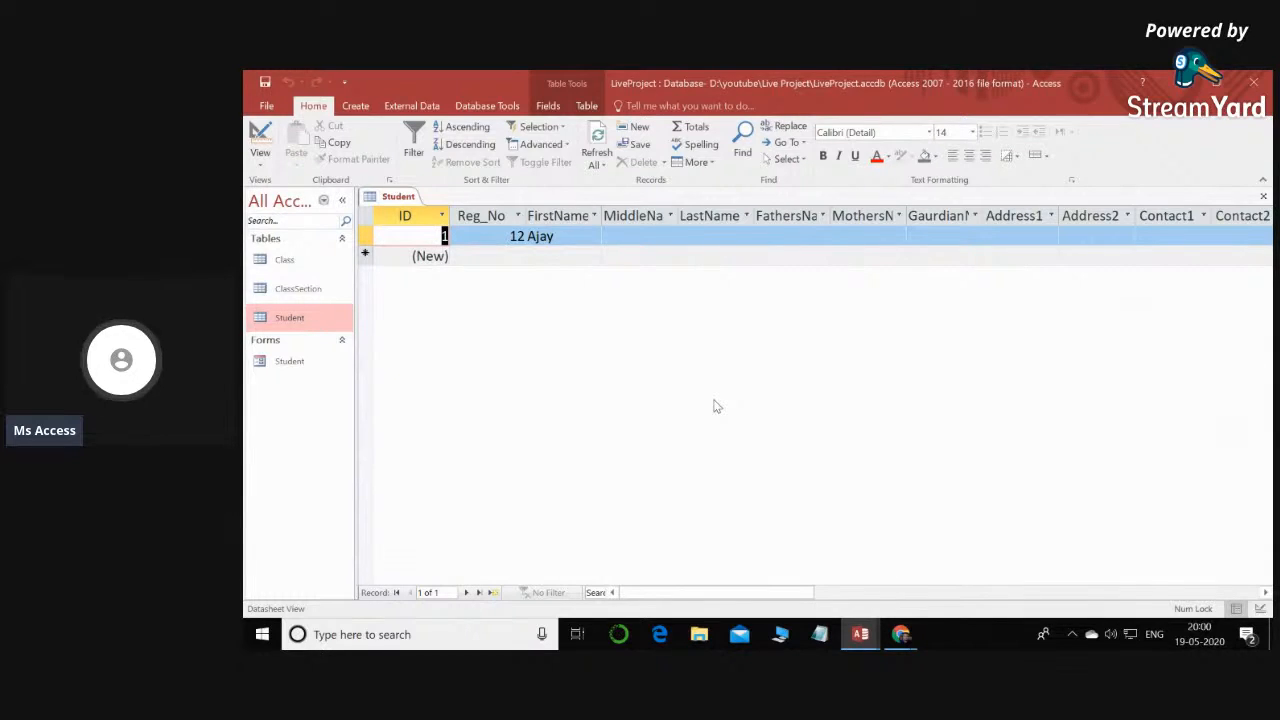
- Open the Student form in Design View
{"action": "right_click", "coordinate": [298, 360]}
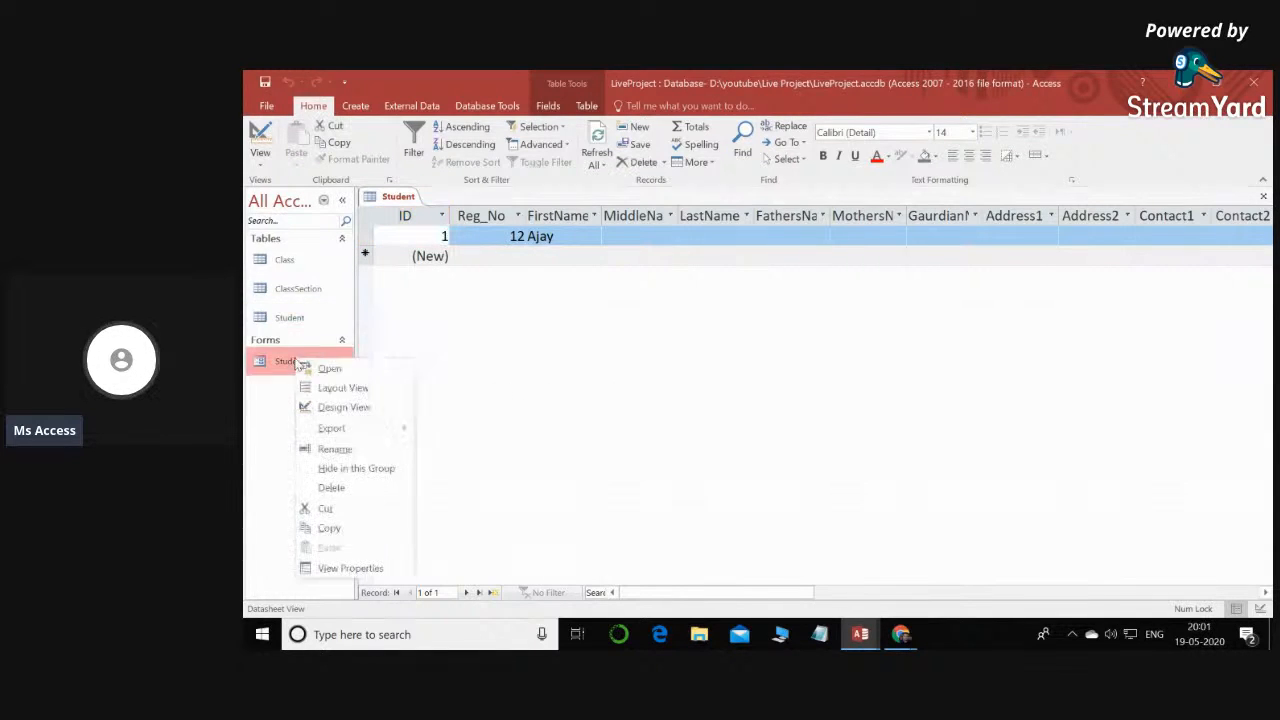
{"action": "left_click", "coordinate": [343, 407]}
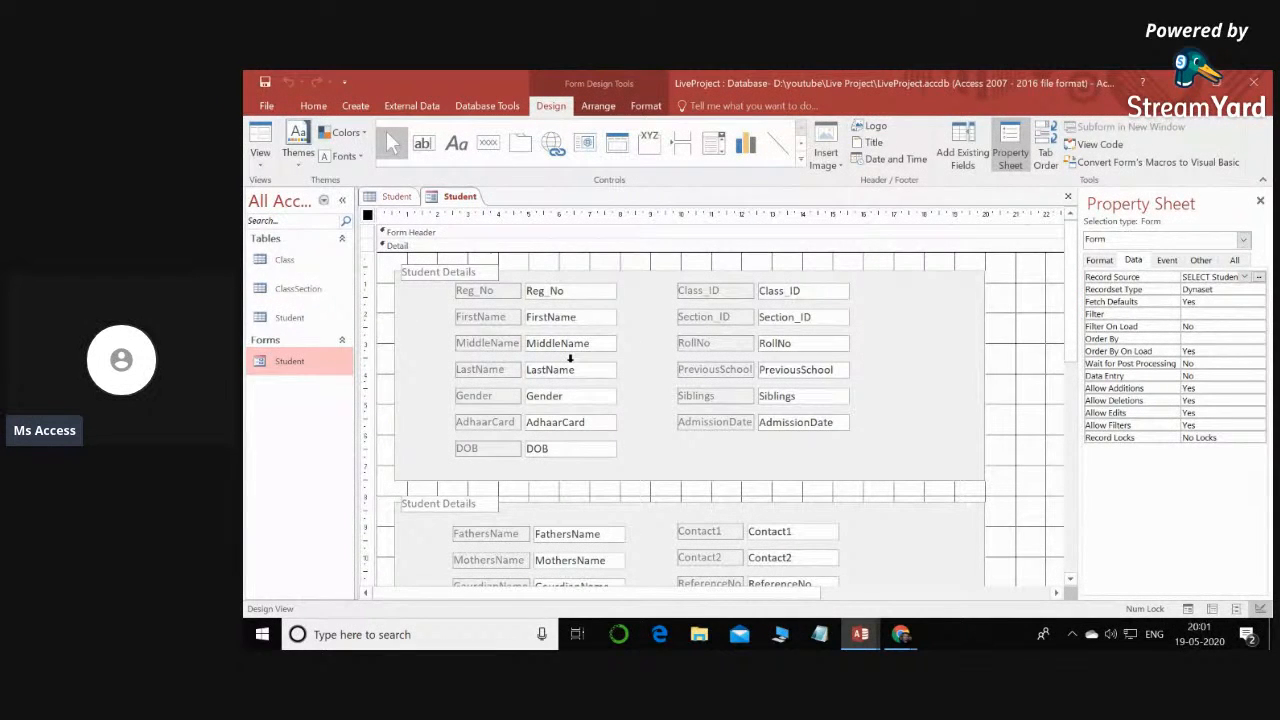
{"action": "right_click", "coordinate": [303, 358]}
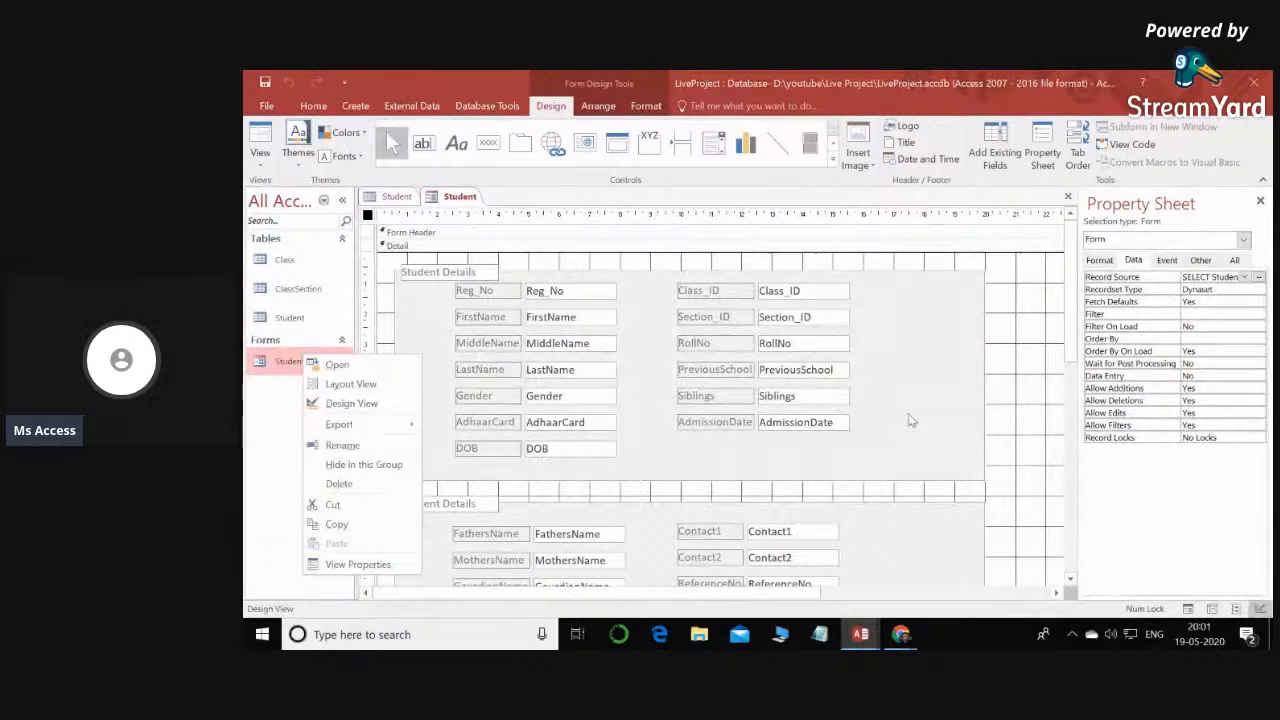
{"action": "left_click", "coordinate": [910, 420]}
- Change the Class_ID text box in the Student Details section to a combo box
{"action": "left_click", "coordinate": [817, 292]}
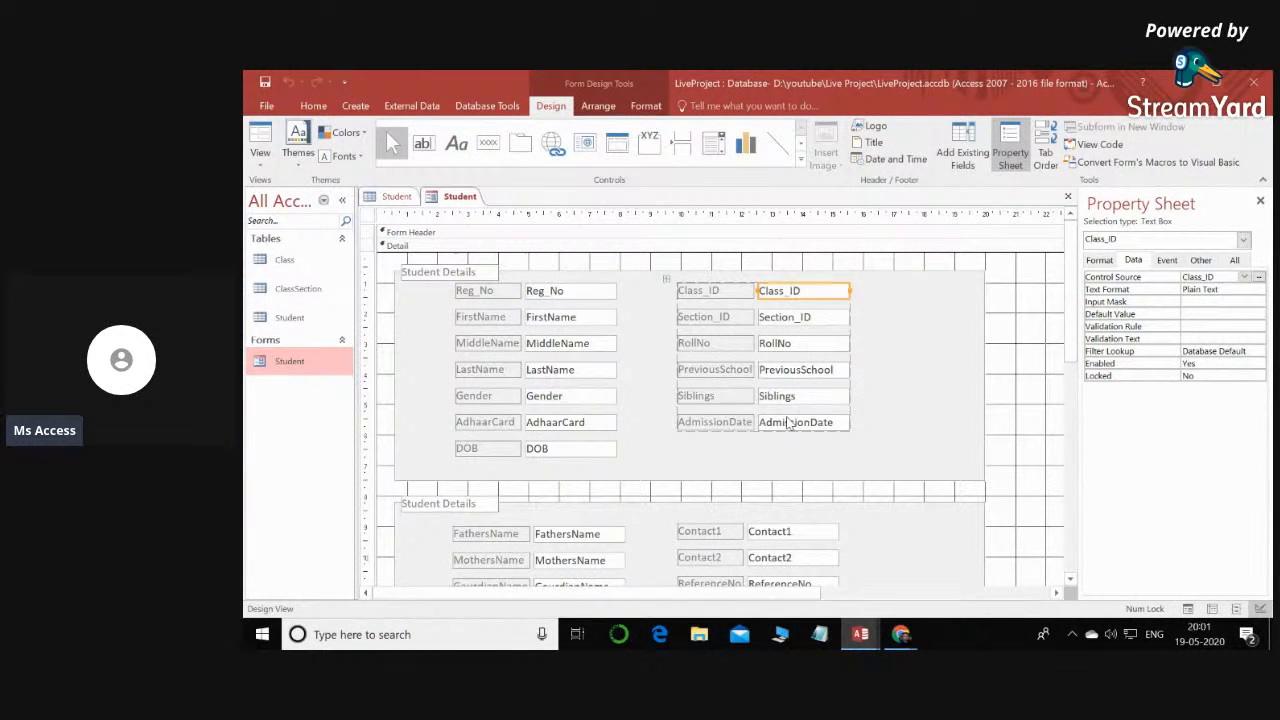
{"action": "right_click", "coordinate": [796, 291]}
{"action": "mouse_move", "coordinate": [875, 170]}
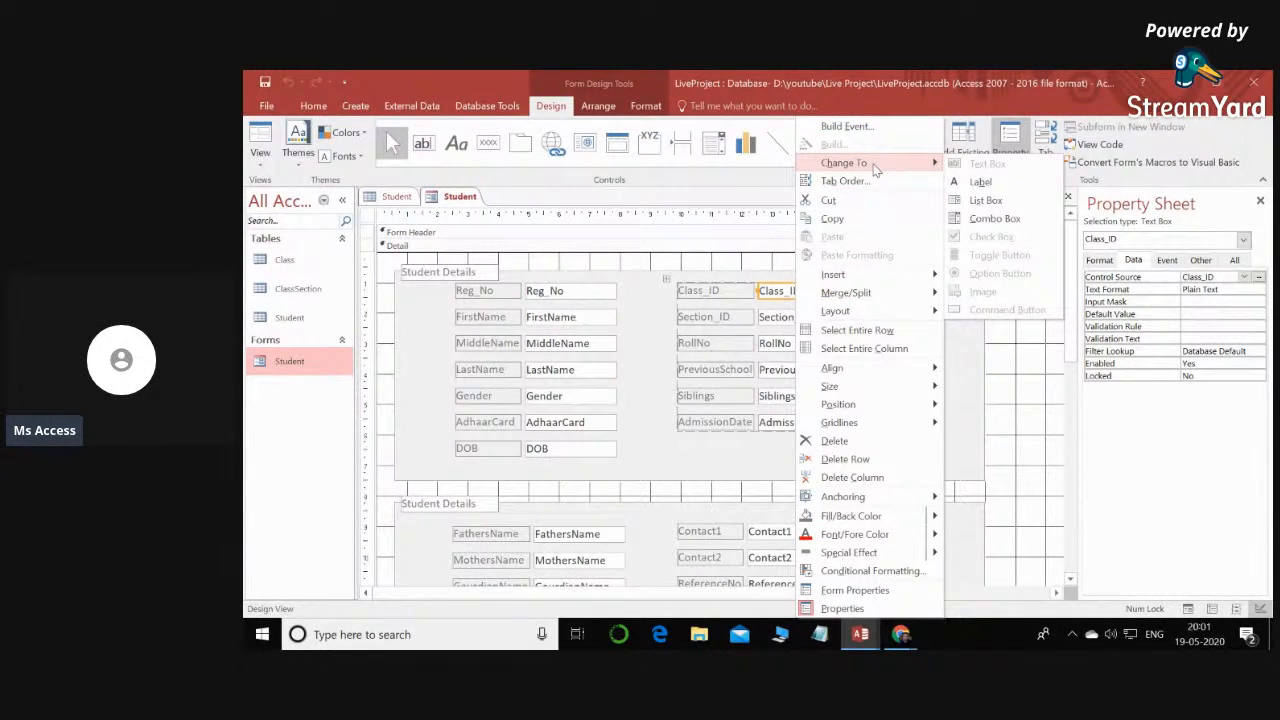
{"action": "left_click", "coordinate": [992, 220]}
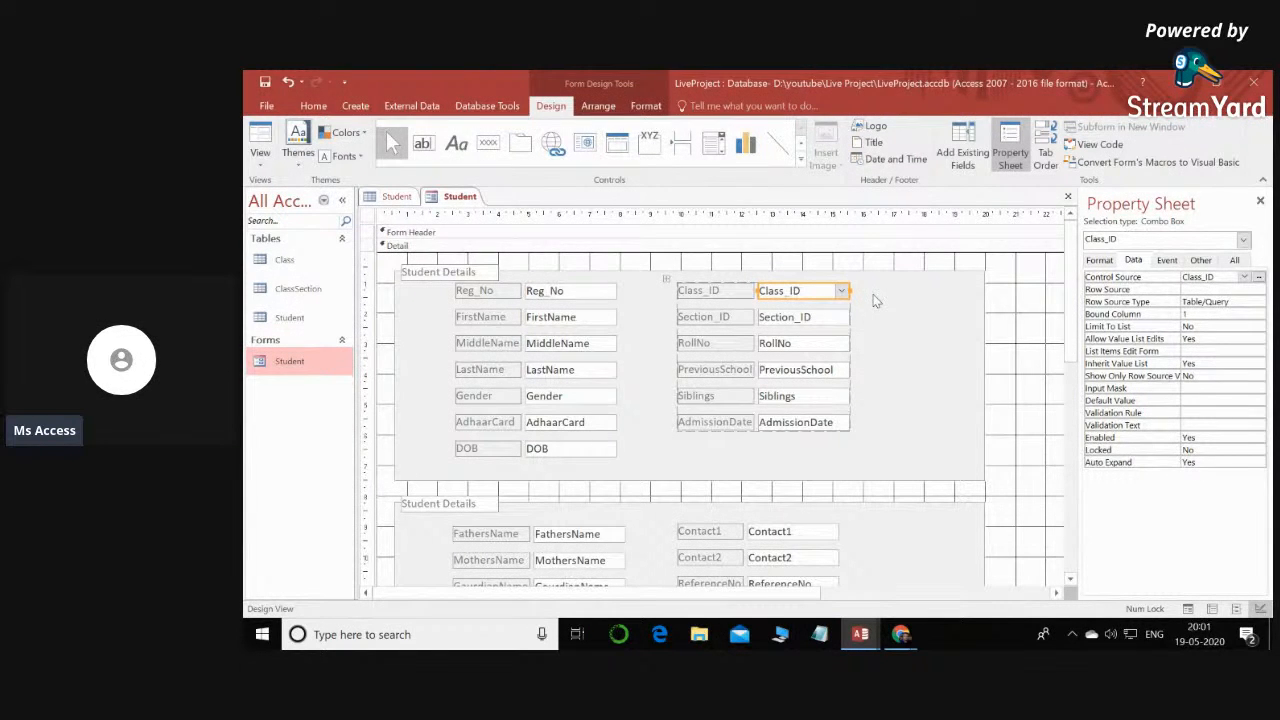
- Change the Section_ID text box below Class_ID to a combo box
{"action": "left_click", "coordinate": [800, 330]}
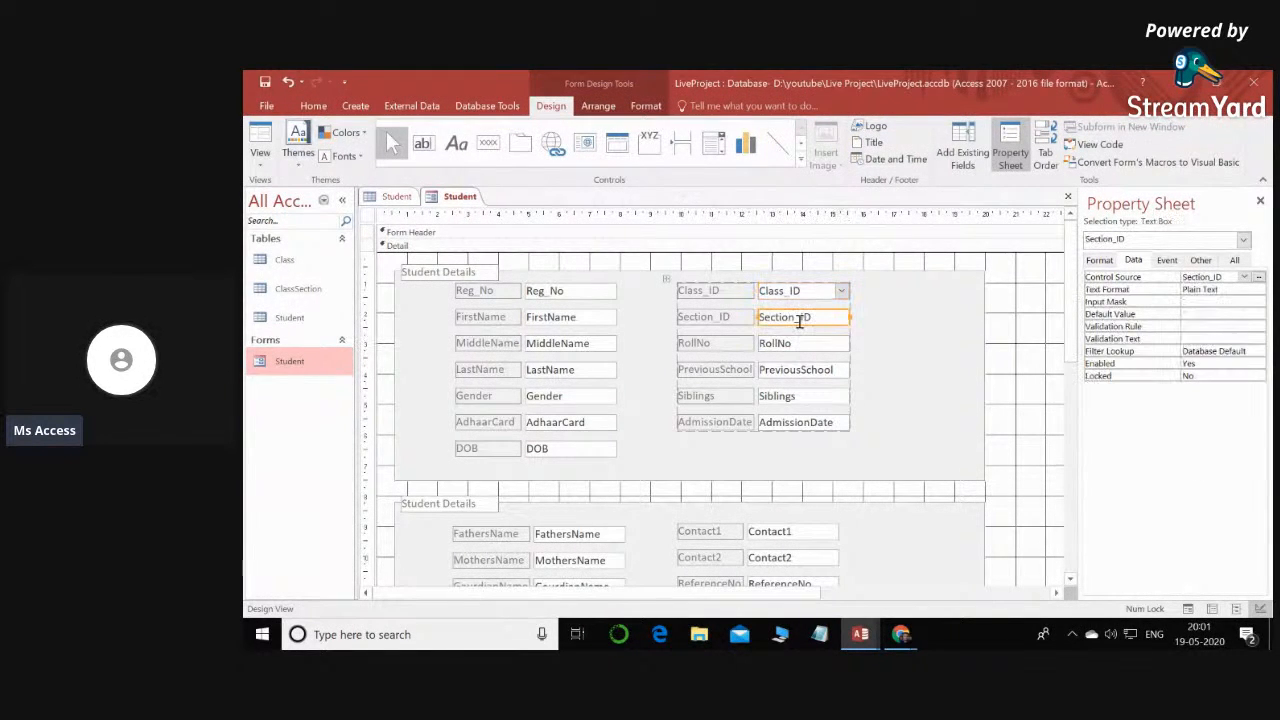
{"action": "right_click", "coordinate": [800, 330]}
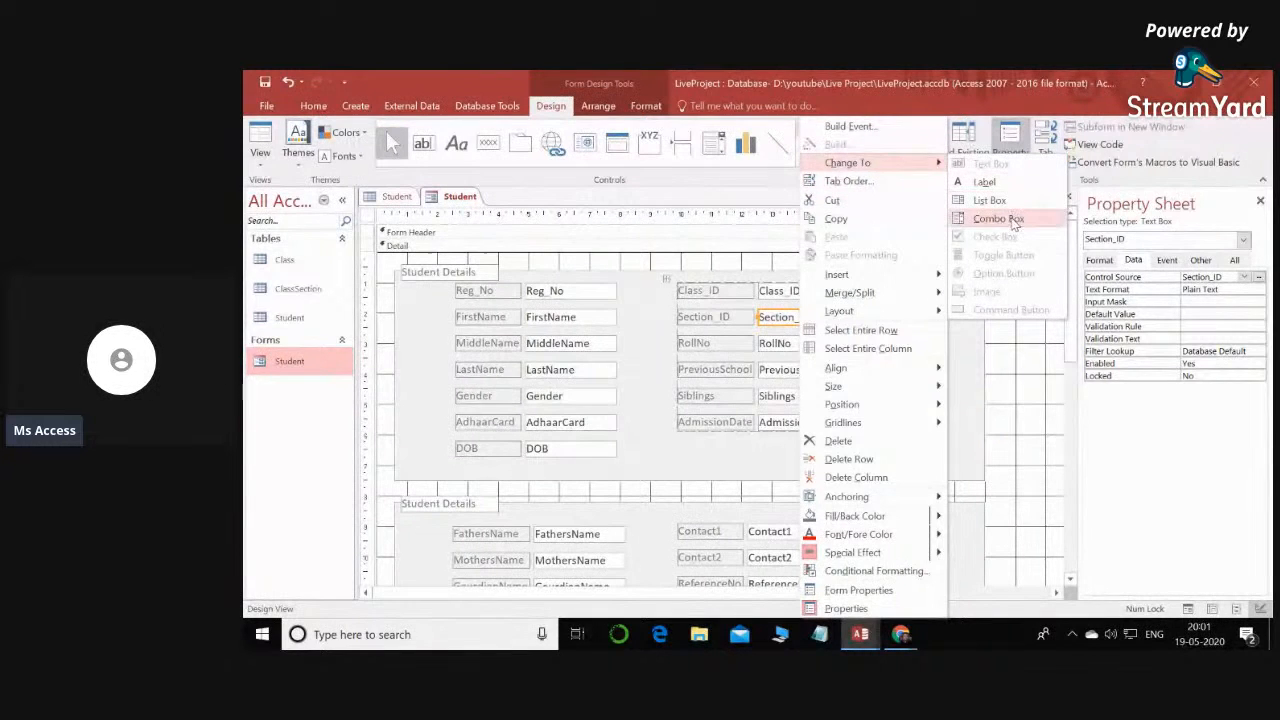
{"action": "left_click", "coordinate": [996, 218]}
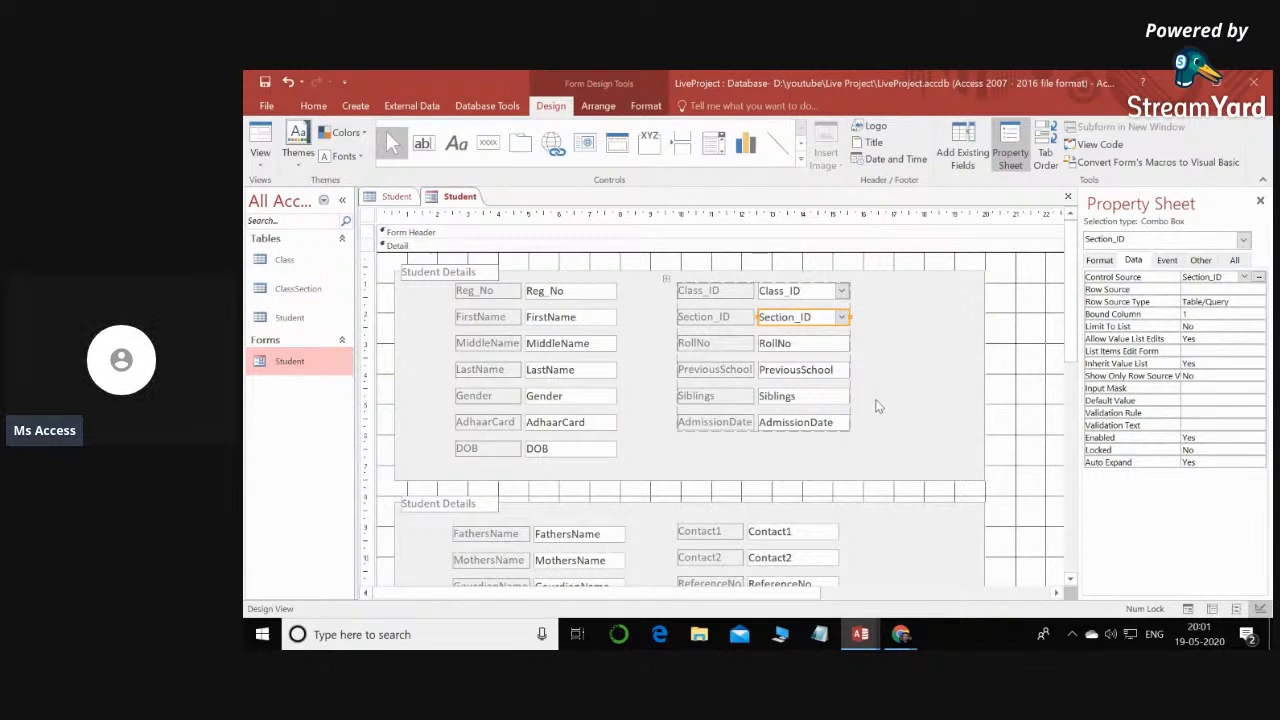
{"action": "left_click", "coordinate": [800, 292]}
{"action": "left_click", "coordinate": [805, 316]}
{"action": "left_click", "coordinate": [805, 292]}
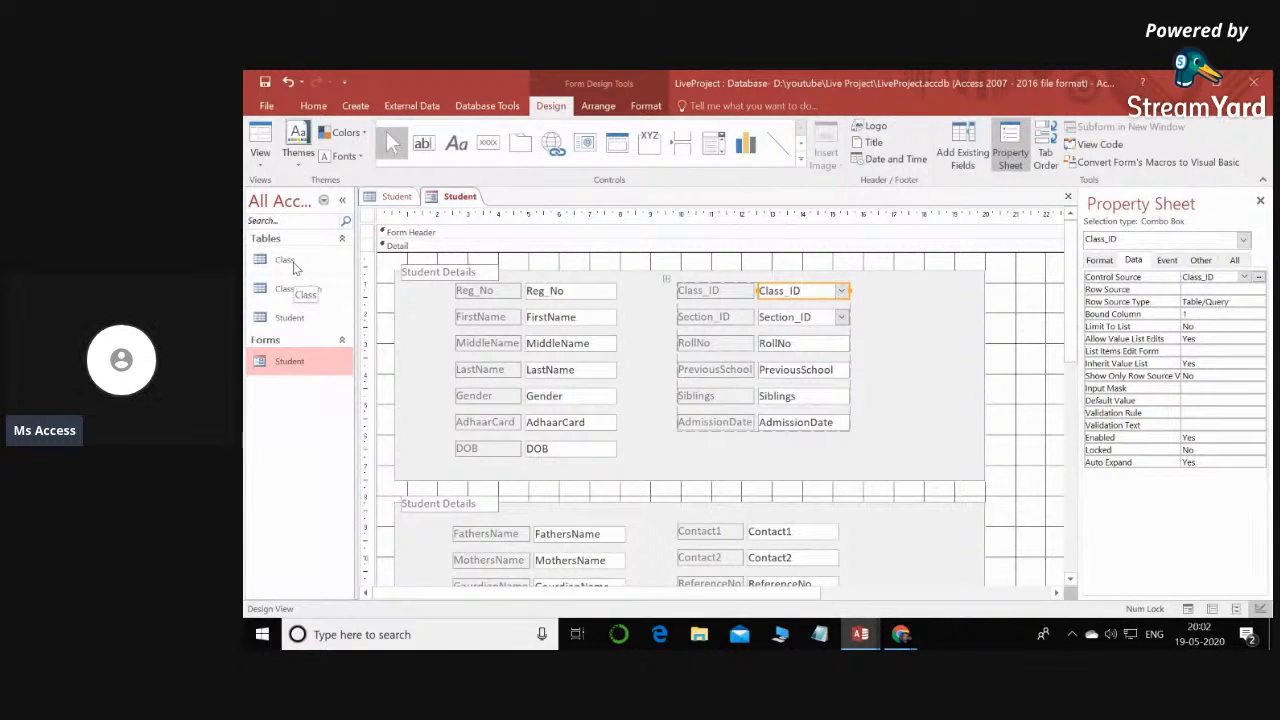
- Add the class names I and II as records in the Class table and close it
{"action": "double_click", "coordinate": [287, 262]}
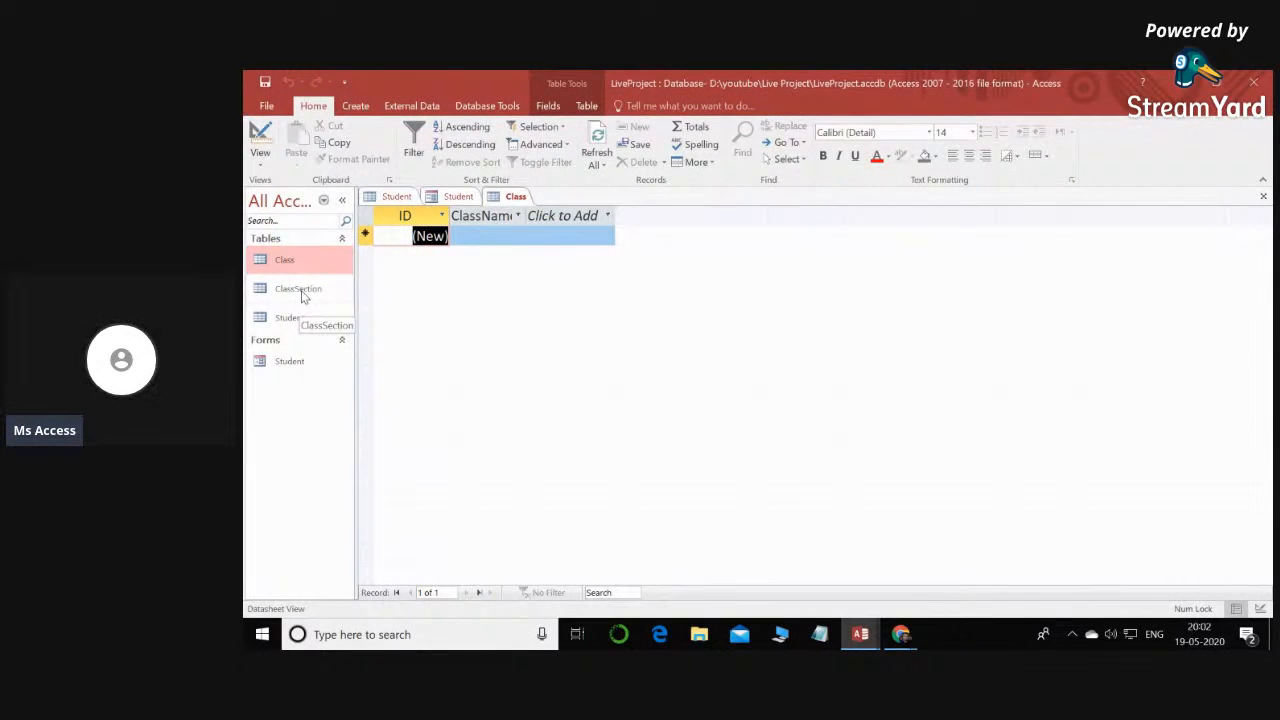
{"action": "left_click", "coordinate": [495, 236]}
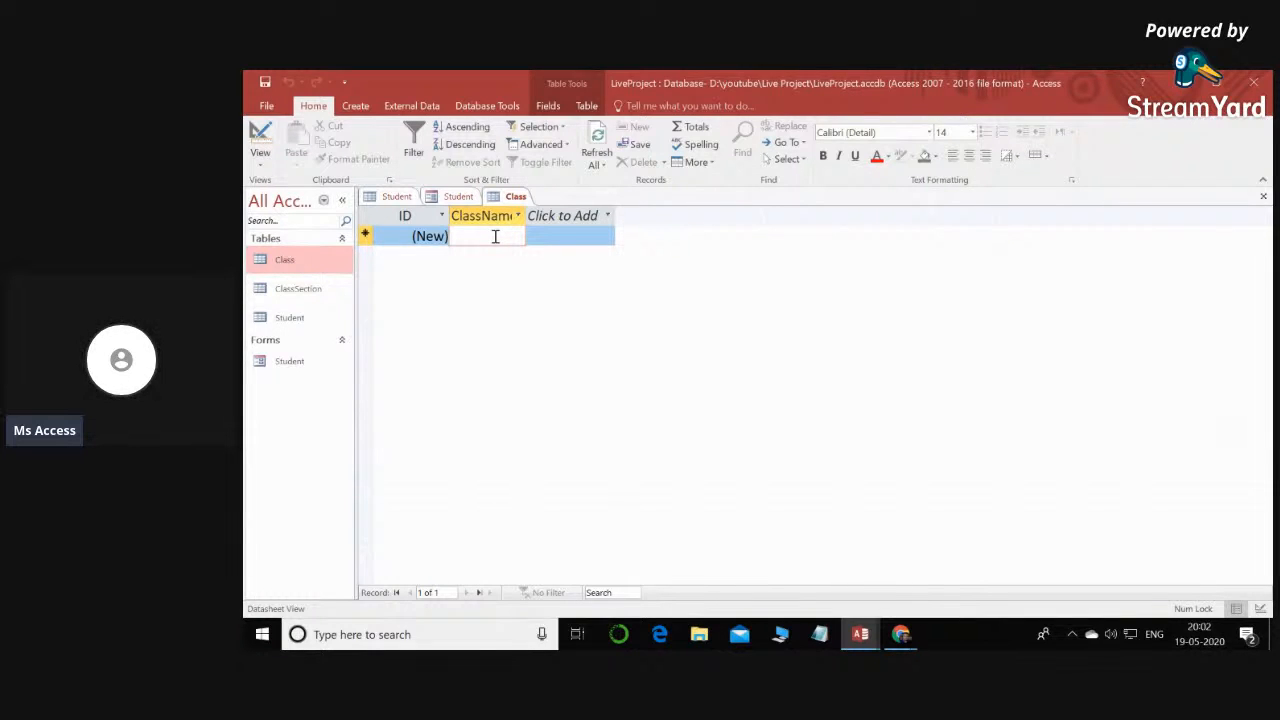
{"action": "type", "text": "I"}
{"action": "left_click", "coordinate": [497, 258]}
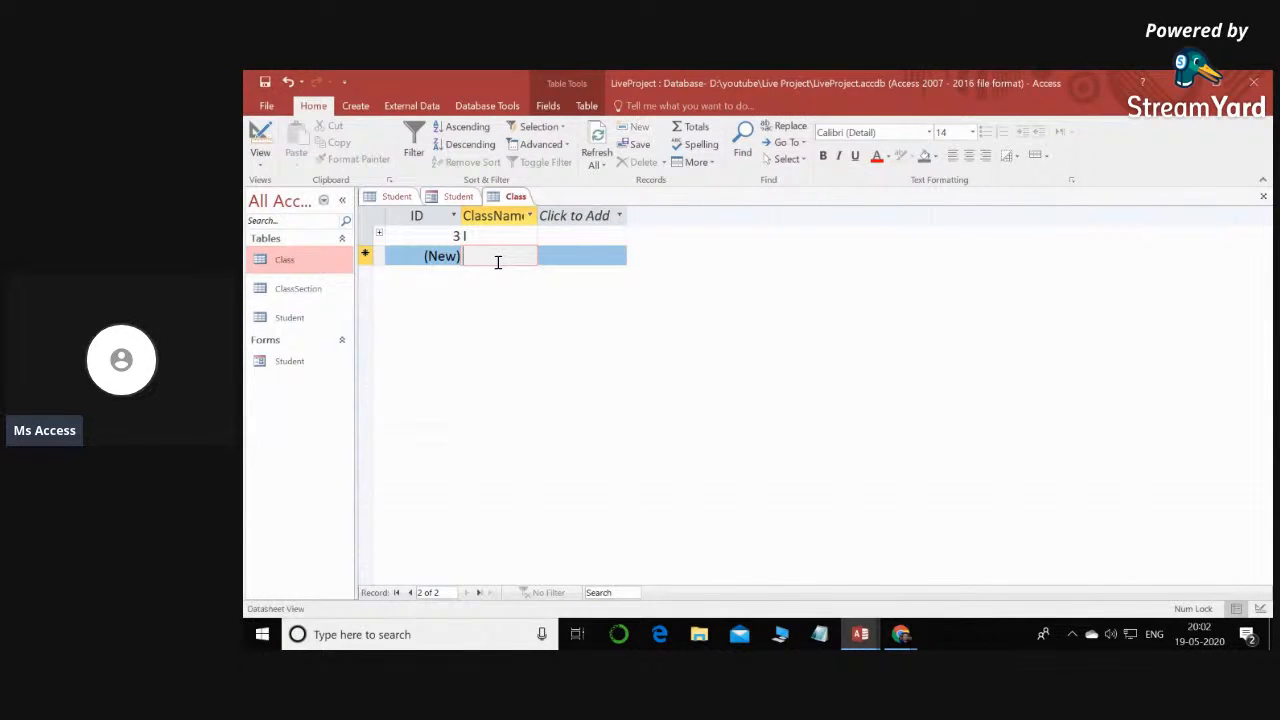
{"action": "type", "text": "II"}
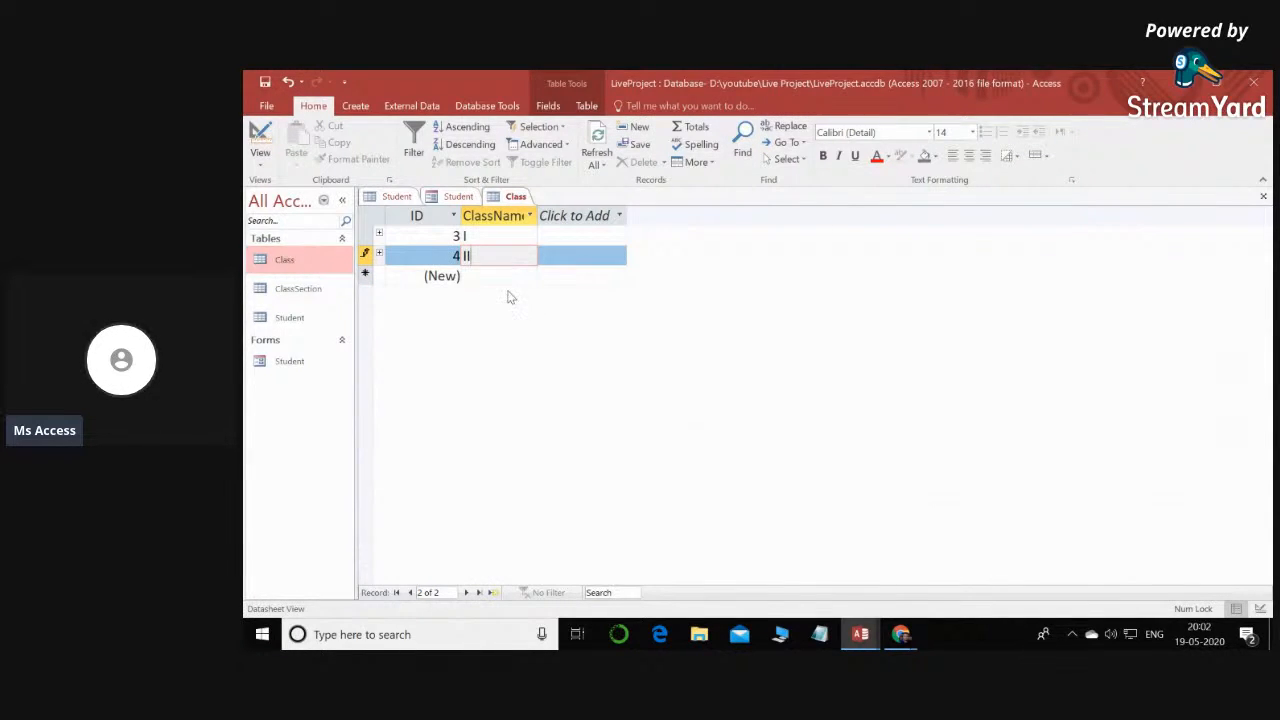
{"action": "left_click", "coordinate": [508, 240]}
{"action": "left_click", "coordinate": [510, 253]}
{"action": "left_click", "coordinate": [1263, 196]}
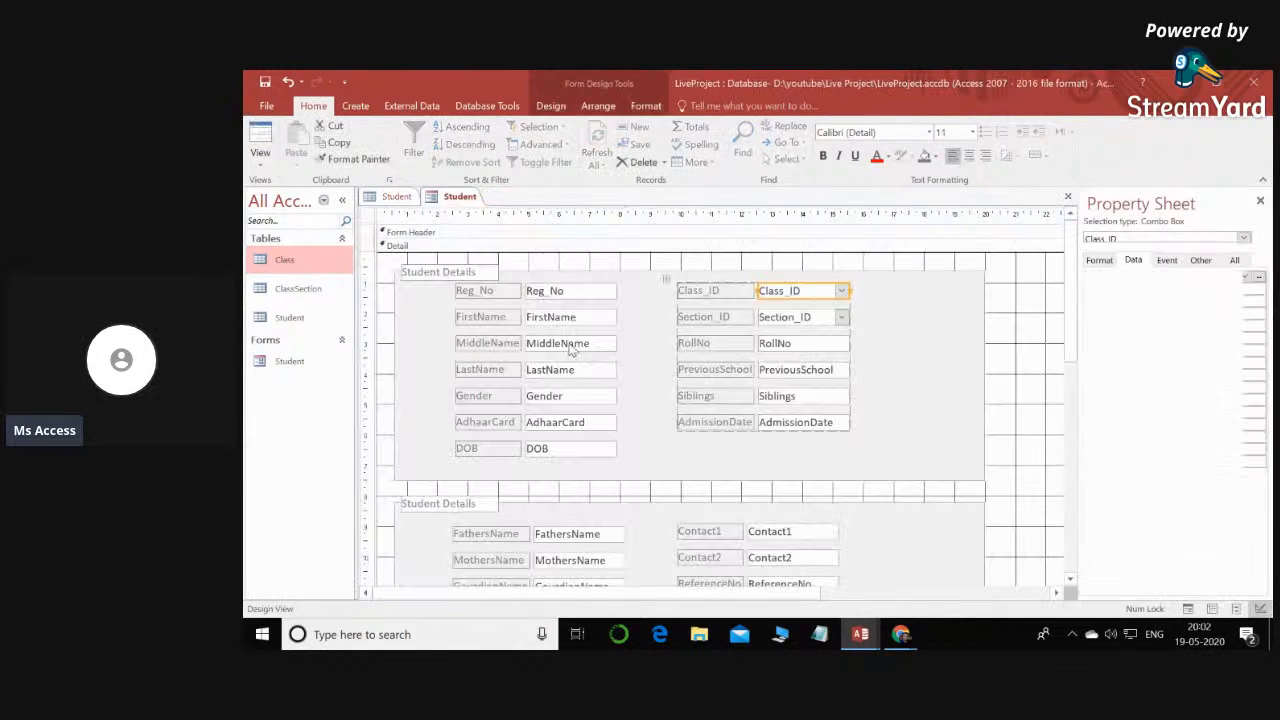
- Add the section names A and B as records in the ClassSection table and close it
{"action": "double_click", "coordinate": [298, 289]}
{"action": "left_click", "coordinate": [495, 235]}
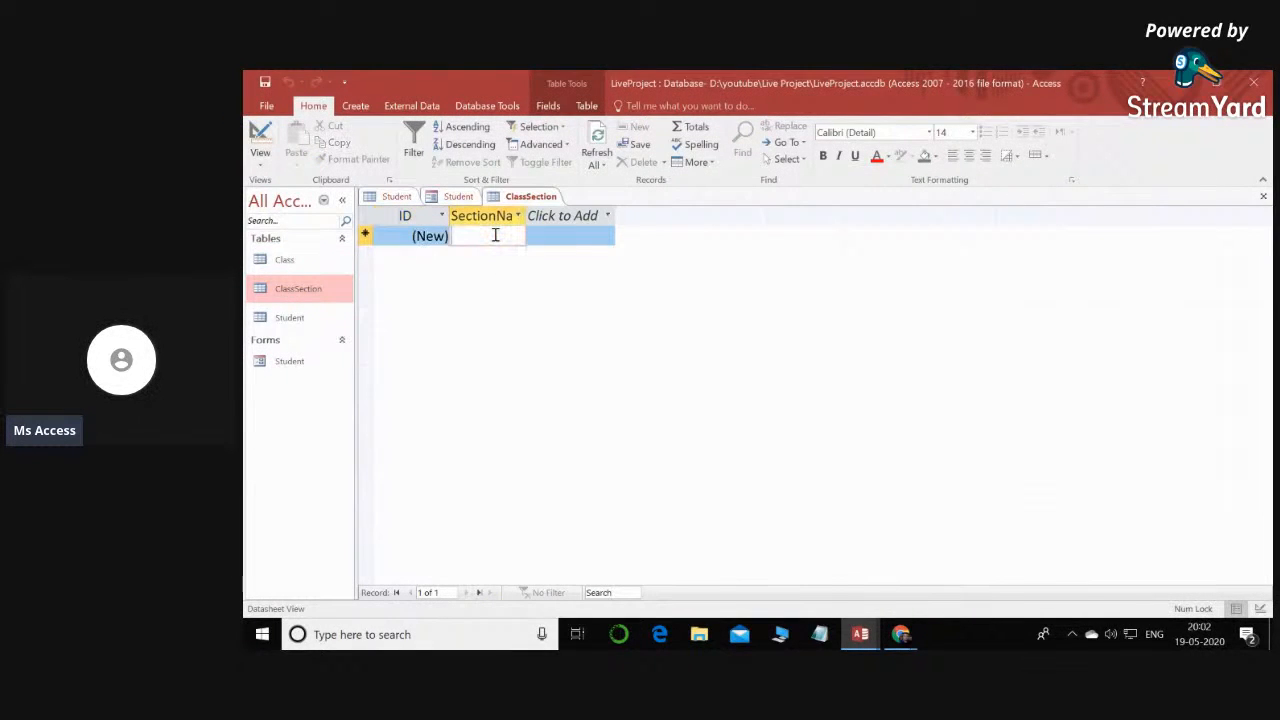
{"action": "type", "text": "3 A"}
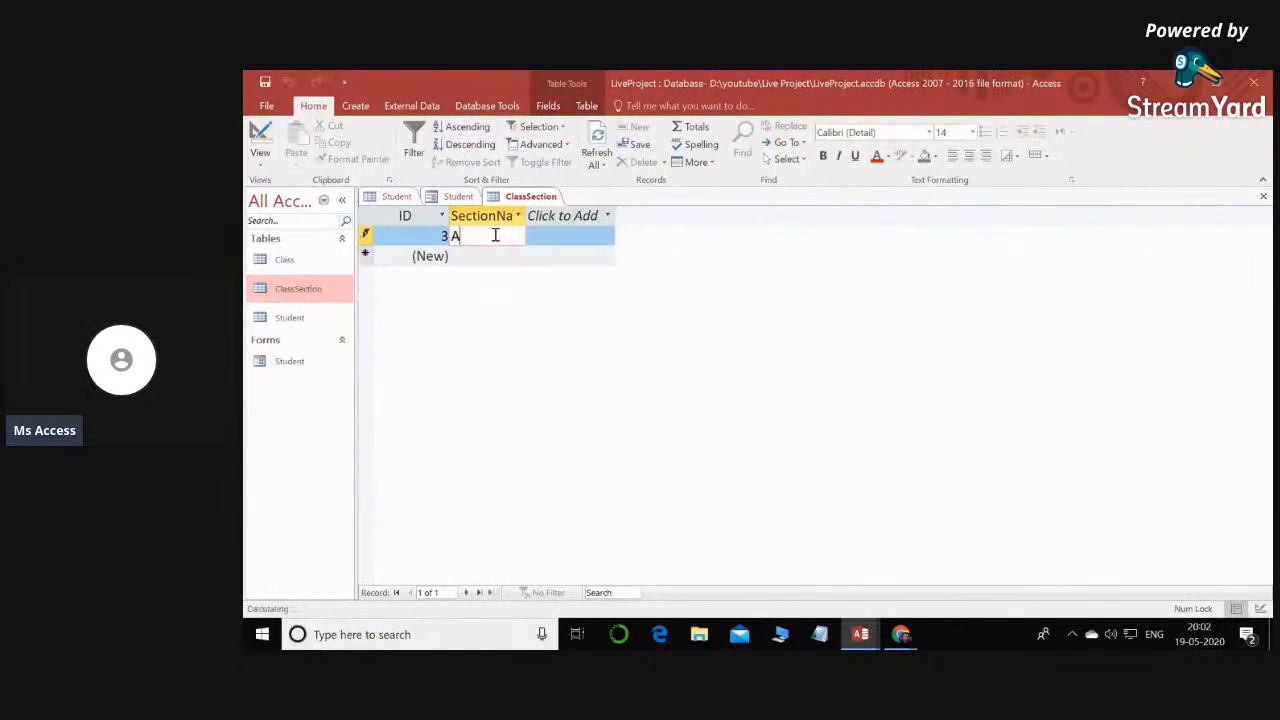
{"action": "left_click", "coordinate": [494, 256]}
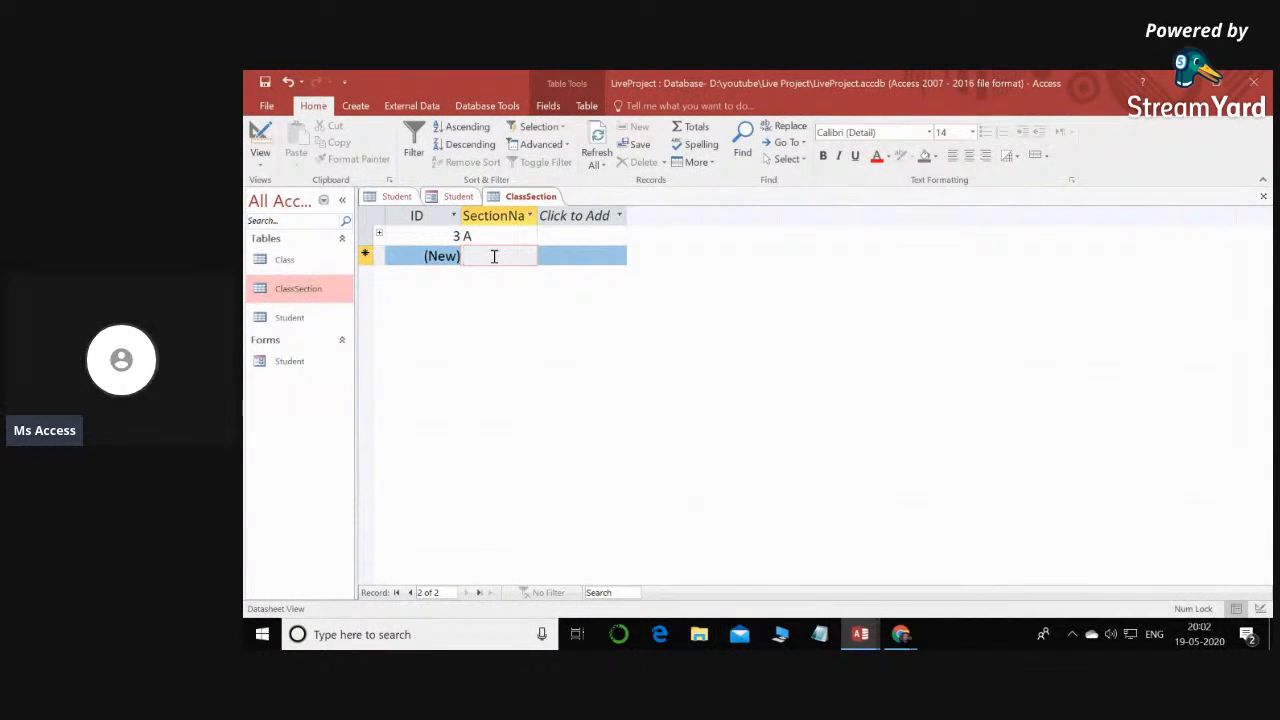
{"action": "type", "text": "B"}
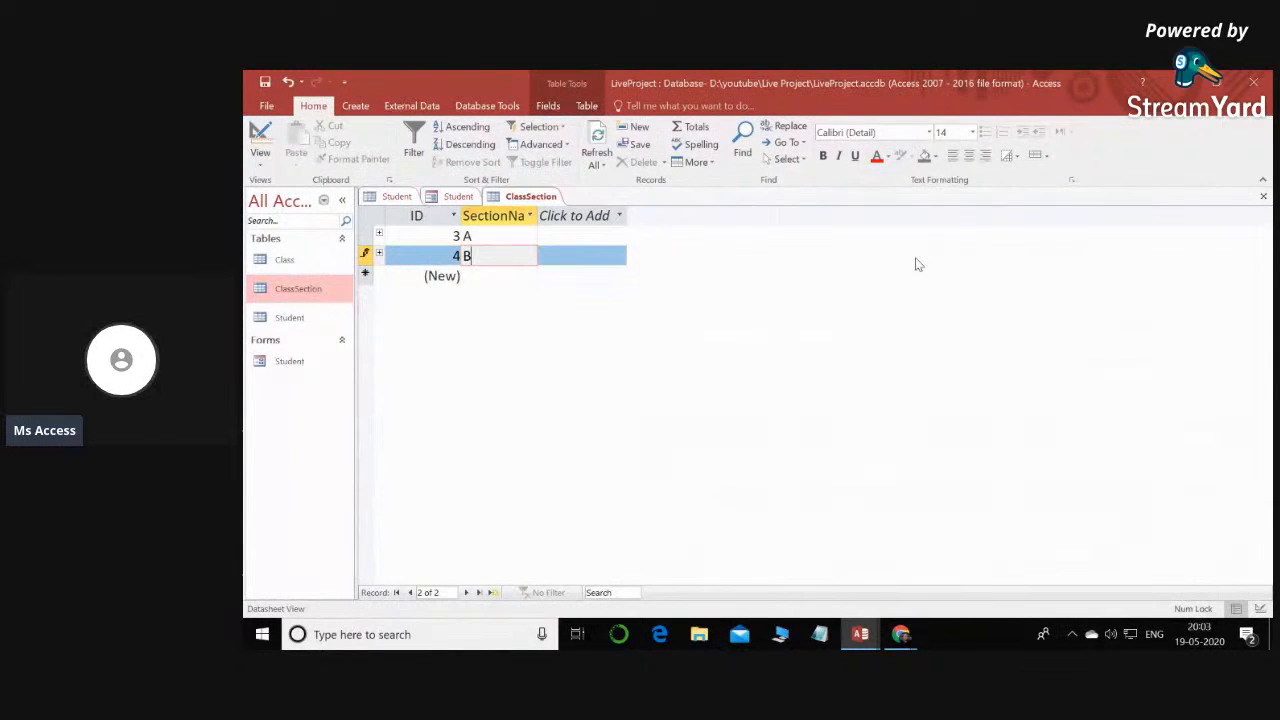
{"action": "left_click", "coordinate": [1263, 196]}
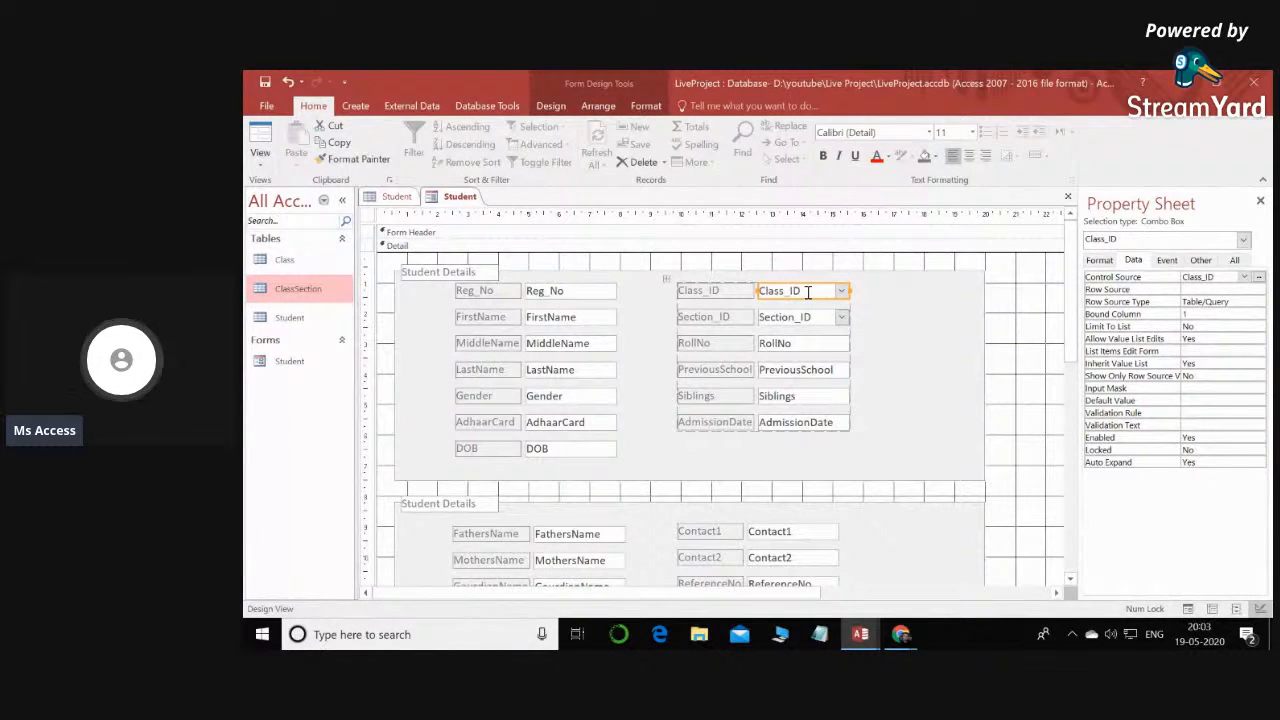
- Start a Row Source query for the Class_ID combo box and add the Class table to it
{"action": "left_click", "coordinate": [818, 320]}
{"action": "left_click", "coordinate": [815, 292]}
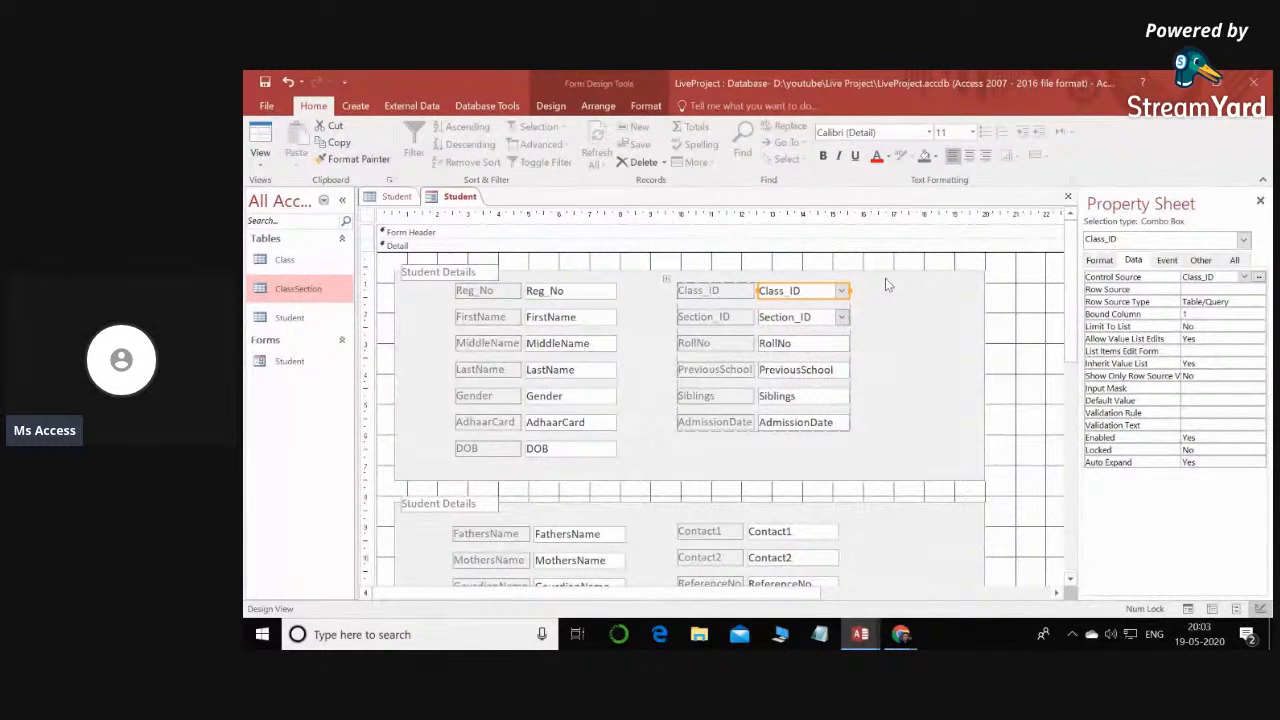
{"action": "left_click_drag", "start_coordinate": [1075, 347], "coordinate": [1010, 300]}
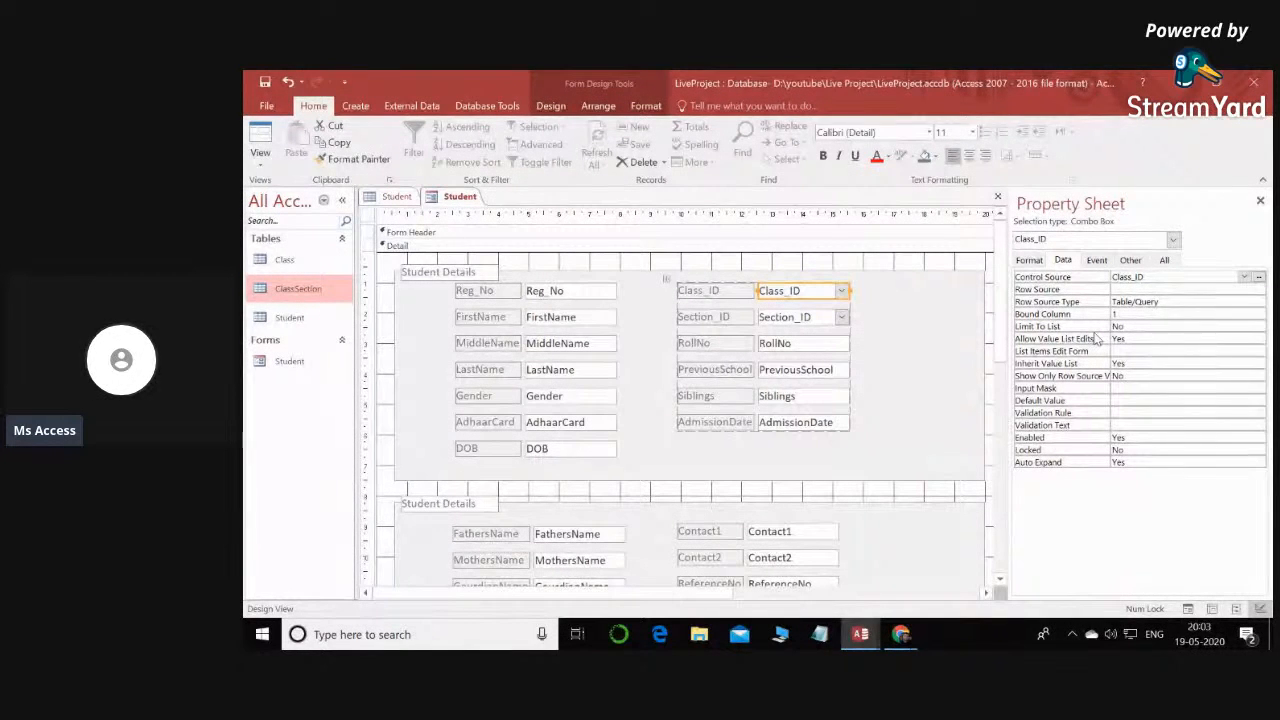
{"action": "left_click", "coordinate": [1032, 261]}
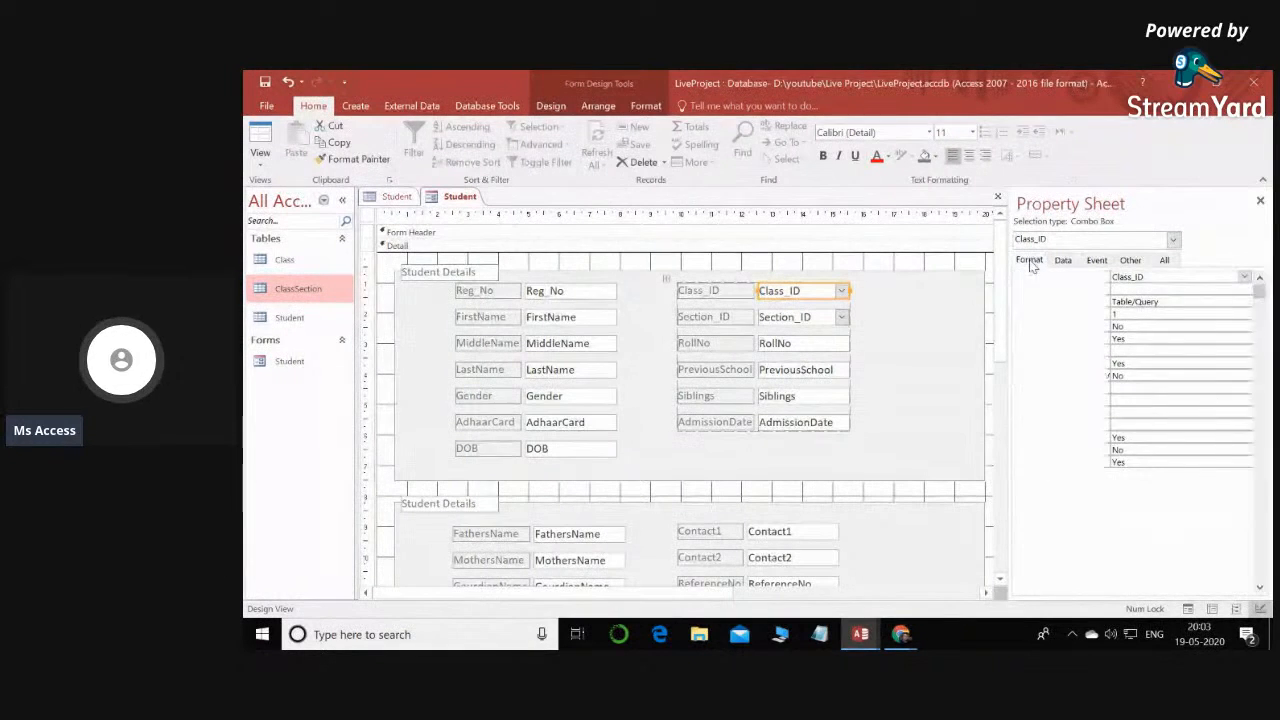
{"action": "left_click", "coordinate": [1063, 263]}
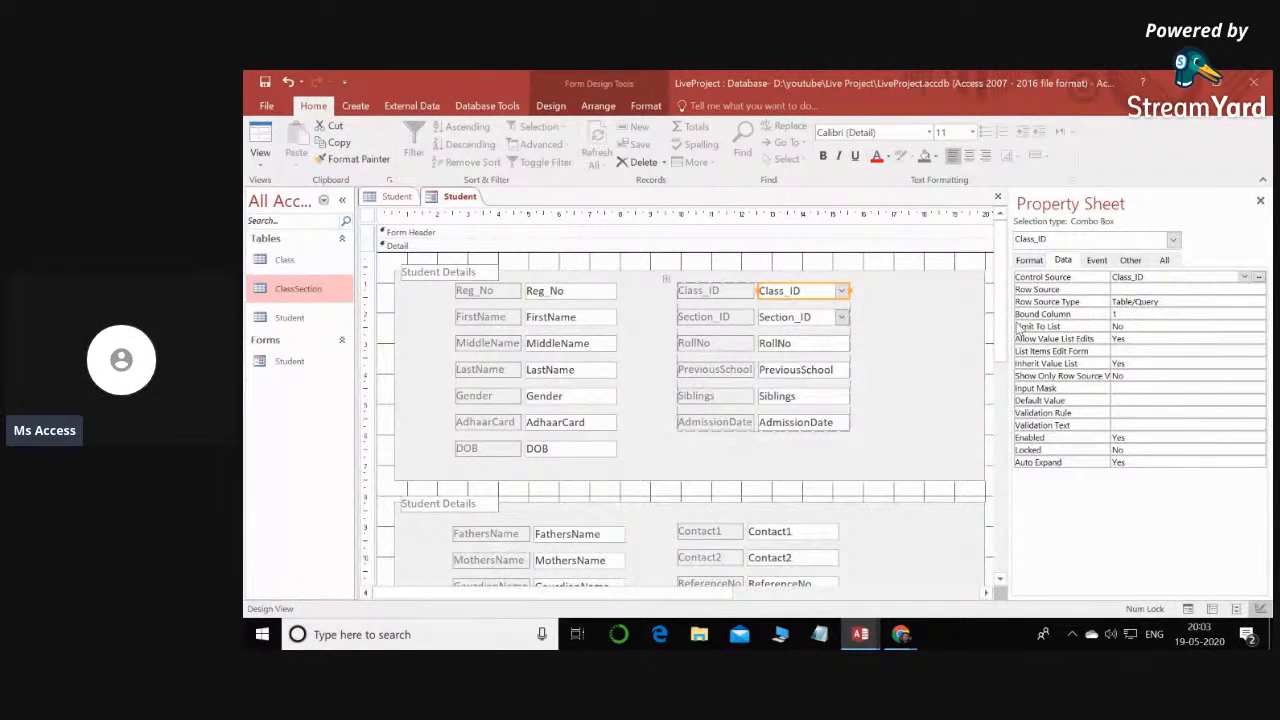
{"action": "left_click", "coordinate": [1068, 291]}
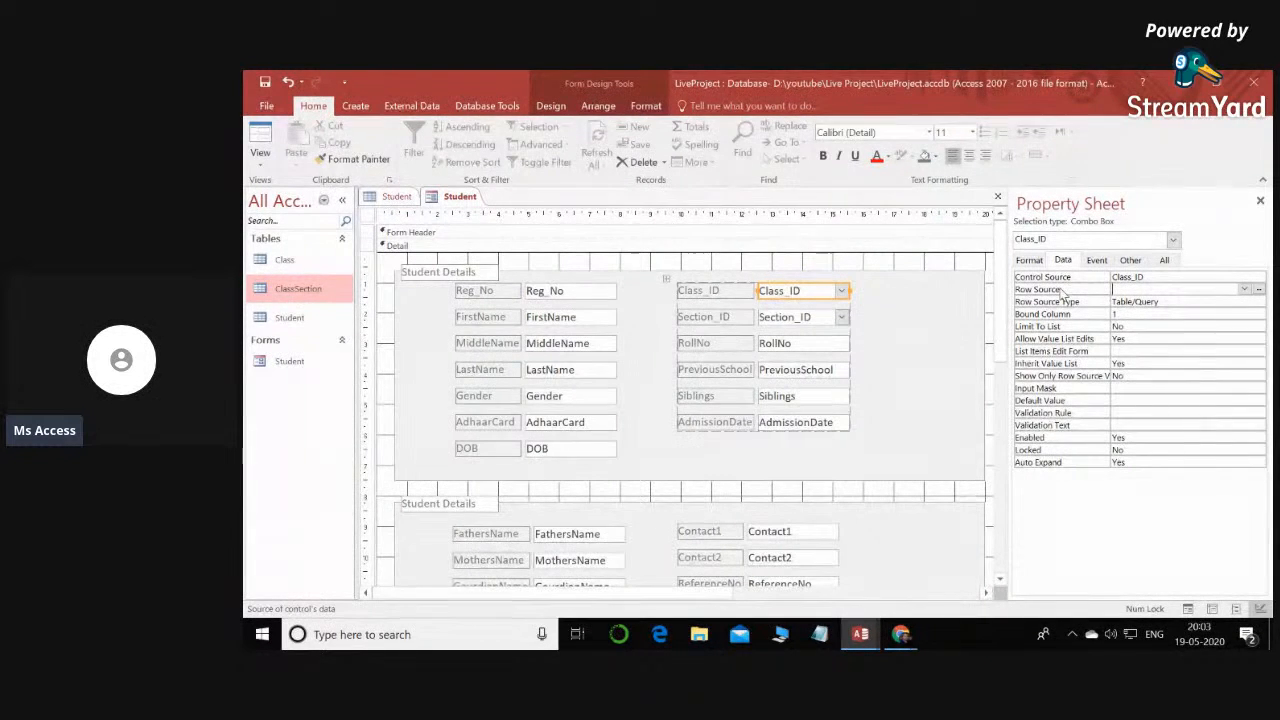
{"action": "left_click", "coordinate": [1245, 290]}
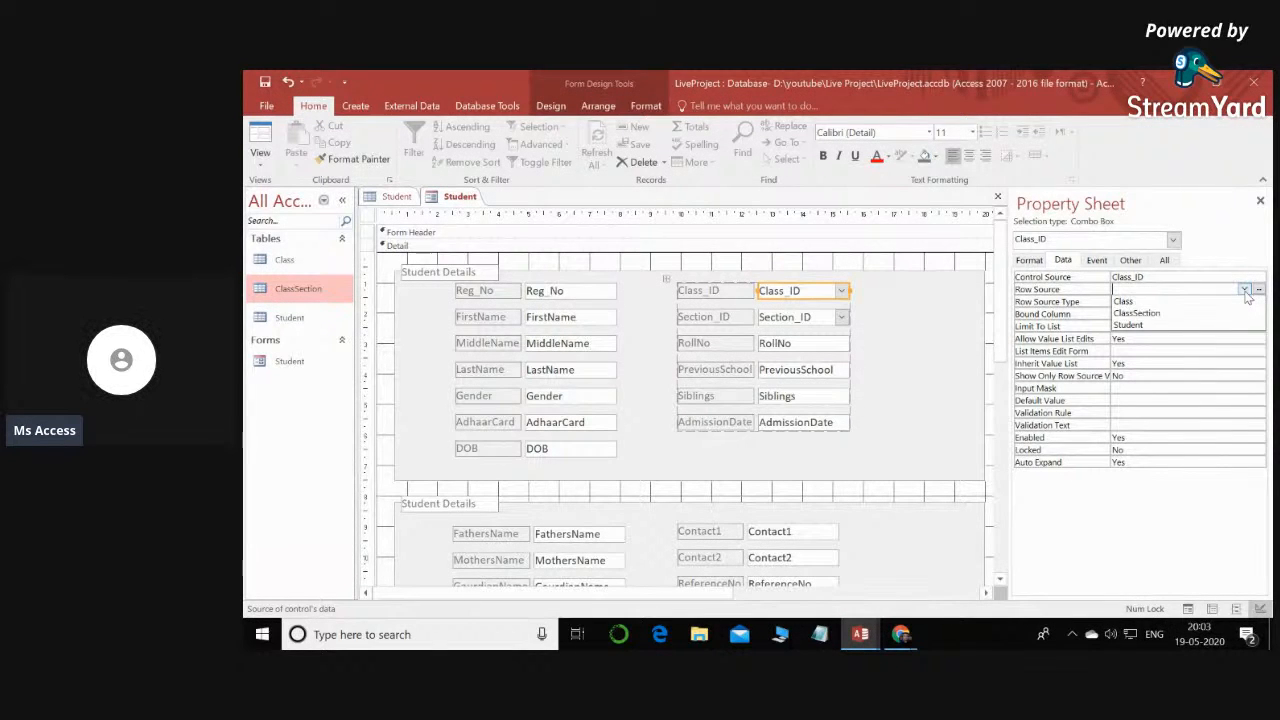
{"action": "left_click", "coordinate": [1245, 290]}
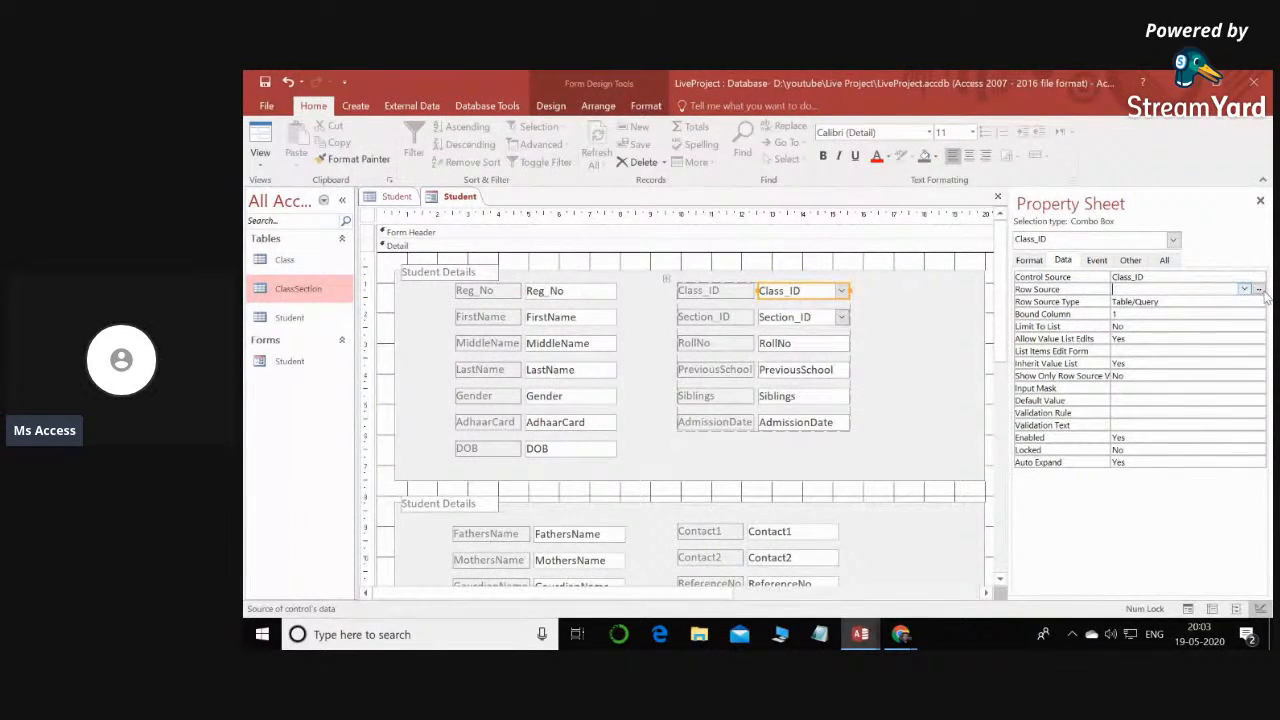
{"action": "left_click", "coordinate": [1258, 289]}
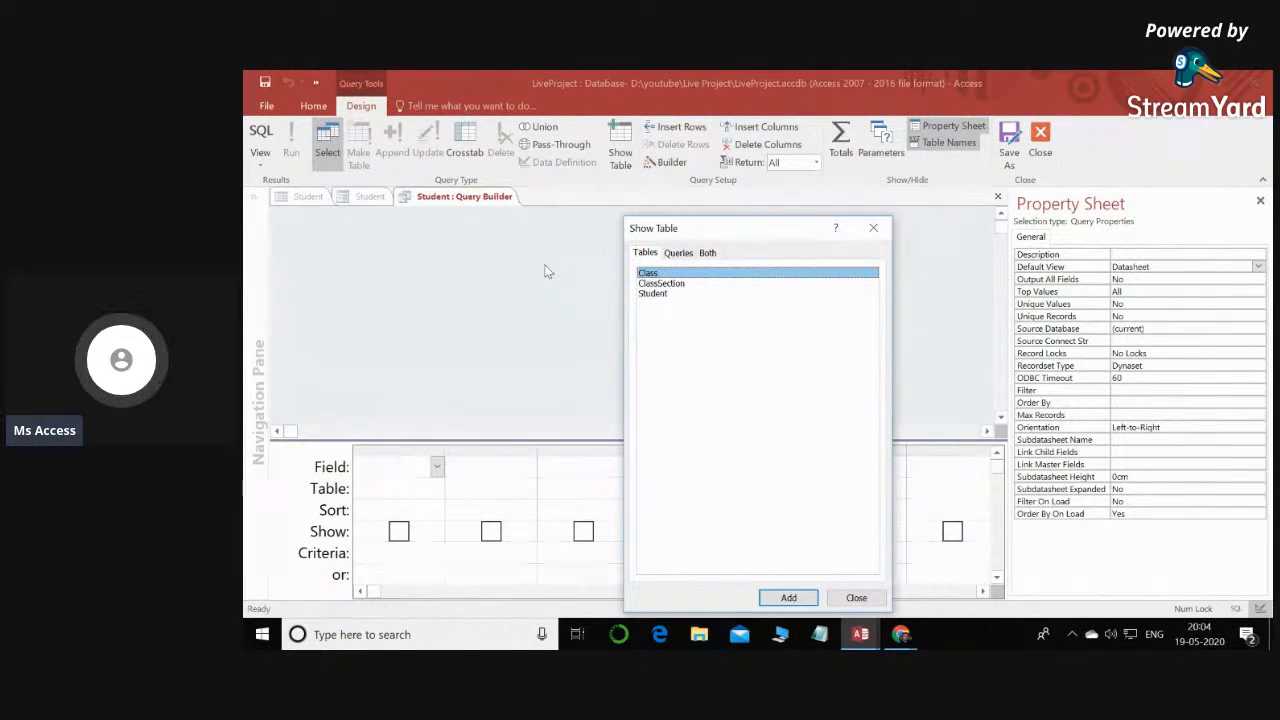
{"action": "left_click_drag", "start_coordinate": [686, 229], "coordinate": [624, 158]}
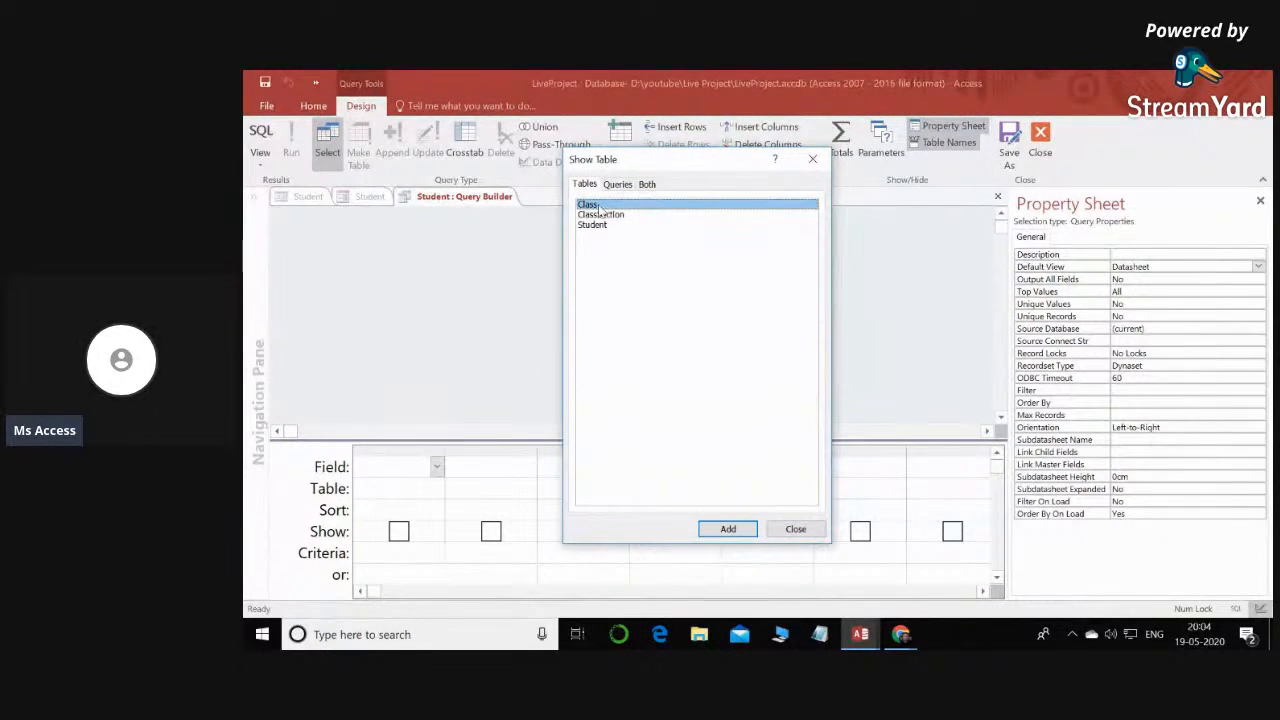
{"action": "left_click", "coordinate": [729, 529]}
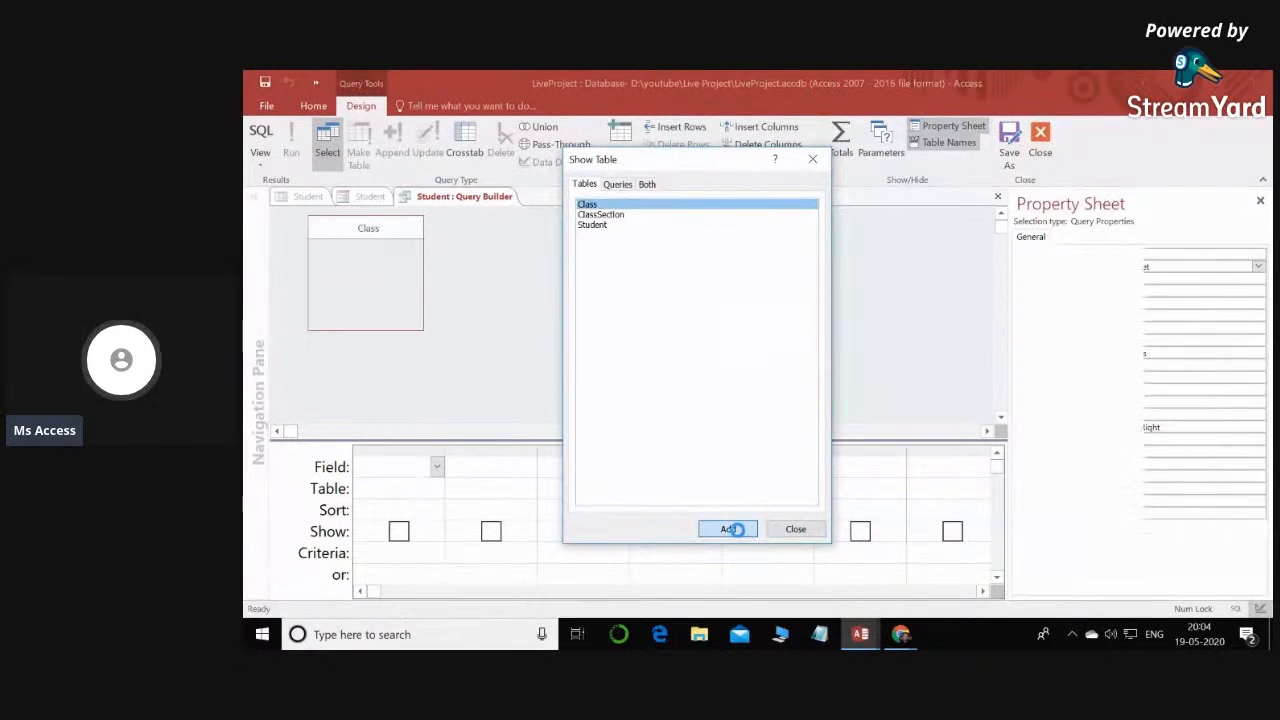
{"action": "left_click", "coordinate": [796, 530]}
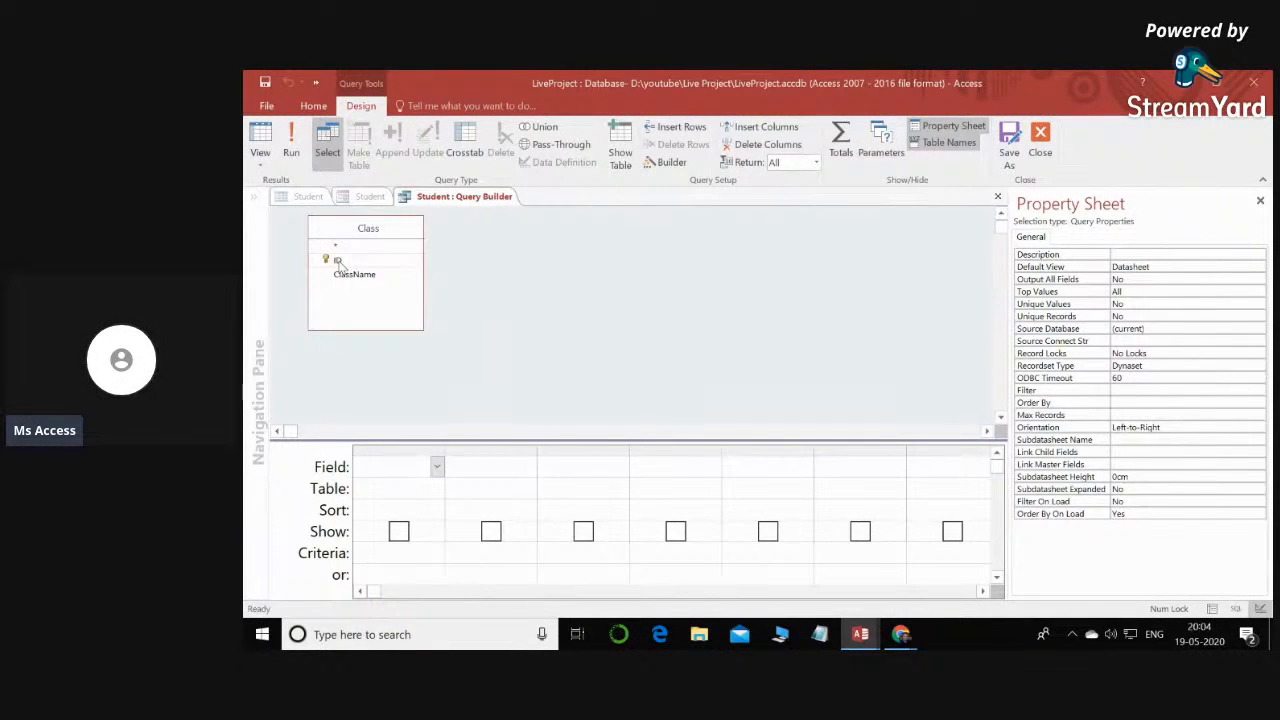
- Include the ID and ClassName fields in the Class query, and close it with the changes saved to Row Source
{"action": "double_click", "coordinate": [338, 261]}
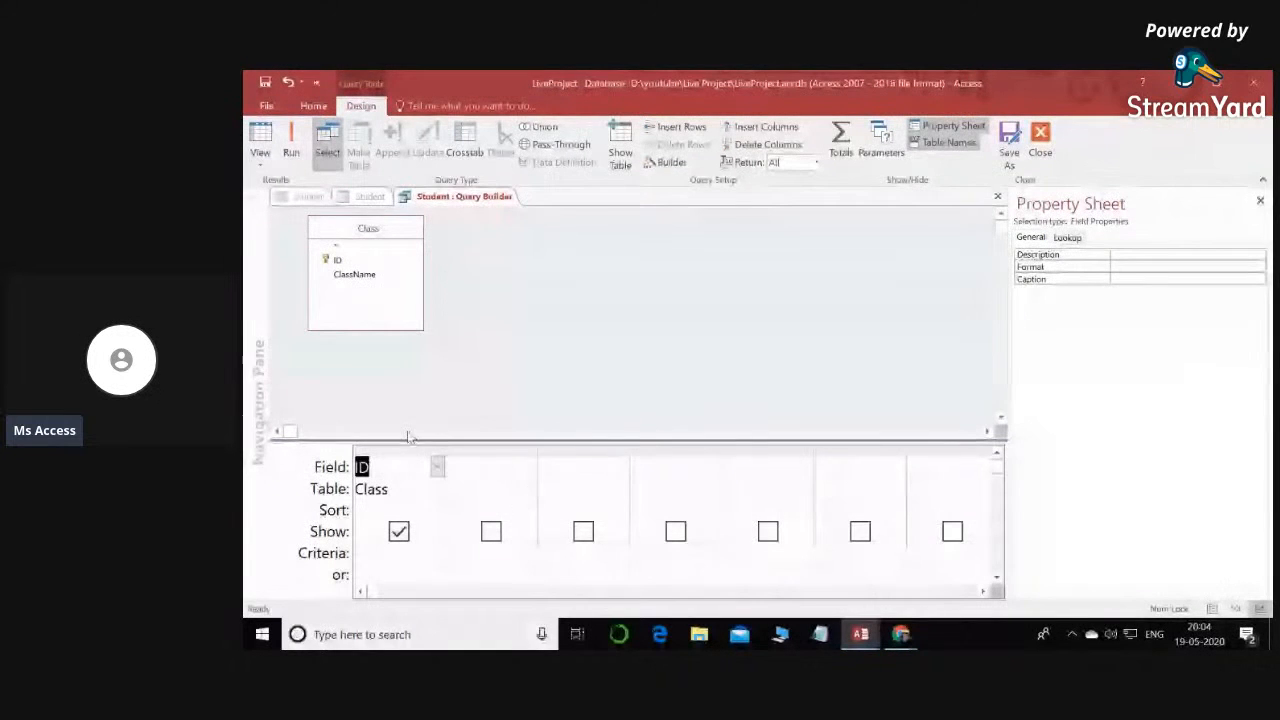
{"action": "left_click", "coordinate": [439, 489]}
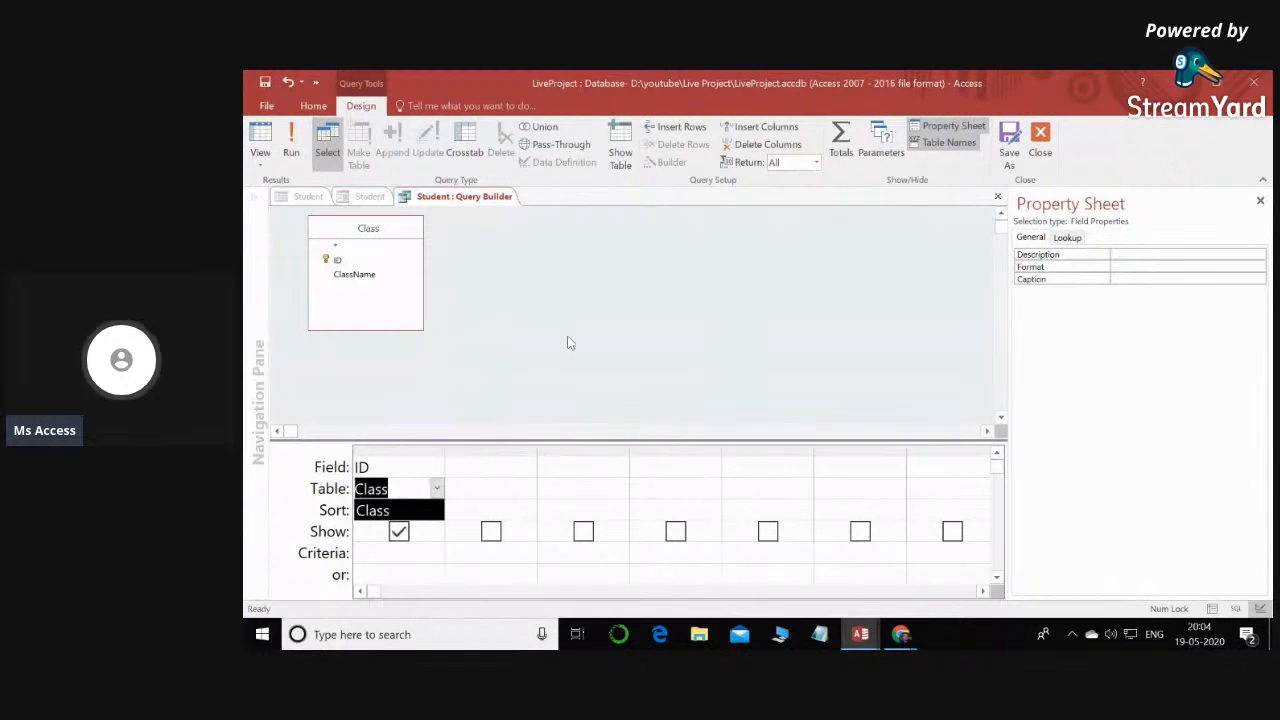
{"action": "left_click", "coordinate": [434, 509]}
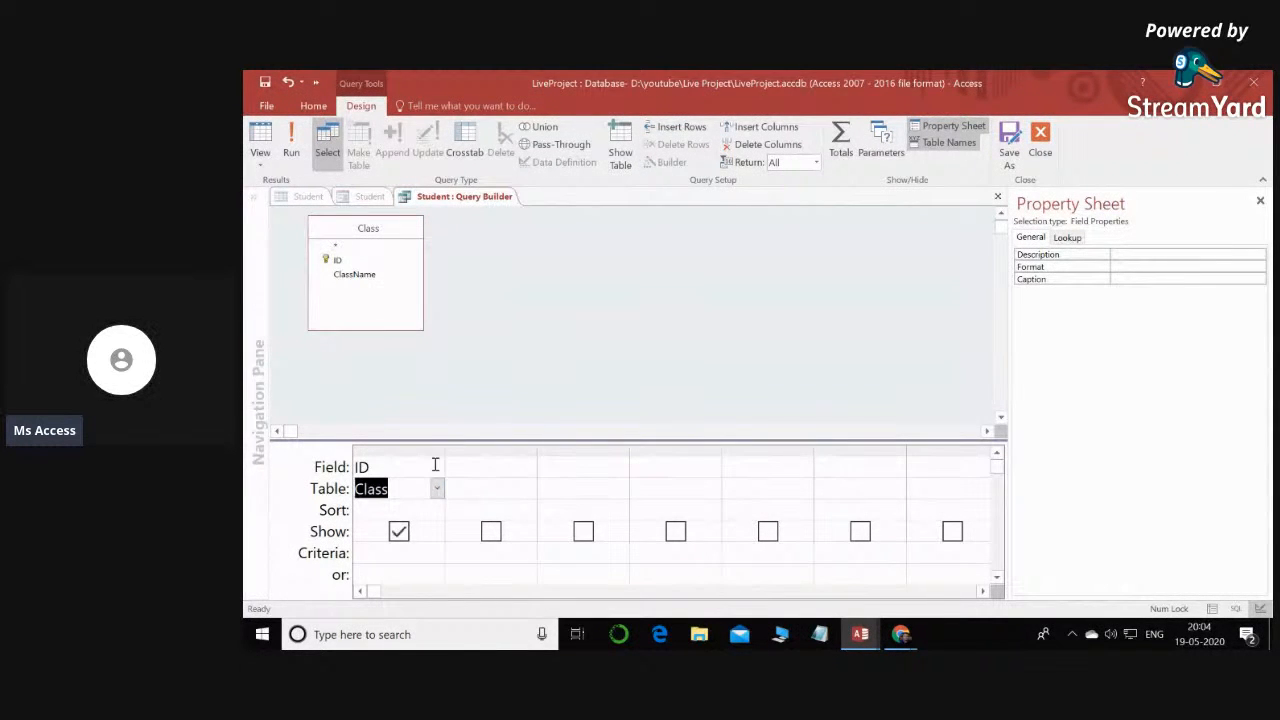
{"action": "left_click", "coordinate": [531, 488]}
{"action": "left_click", "coordinate": [514, 508]}
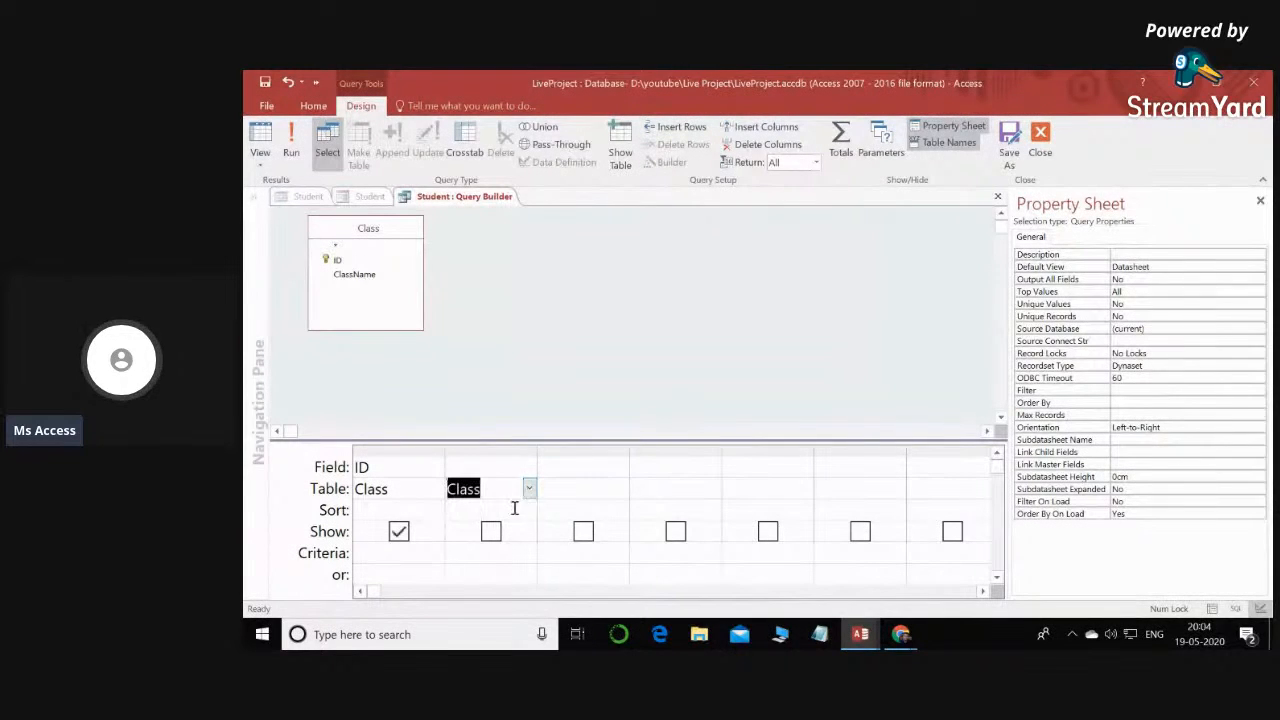
{"action": "left_click", "coordinate": [530, 466]}
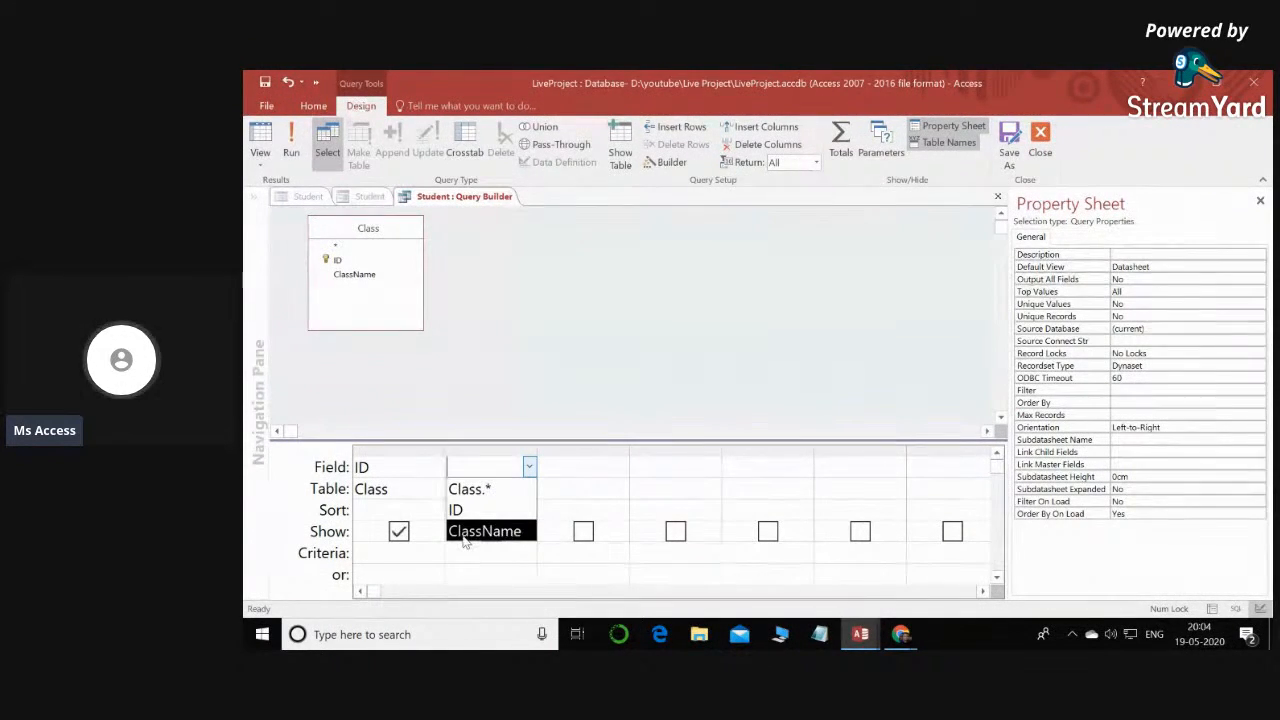
{"action": "left_click", "coordinate": [515, 532]}
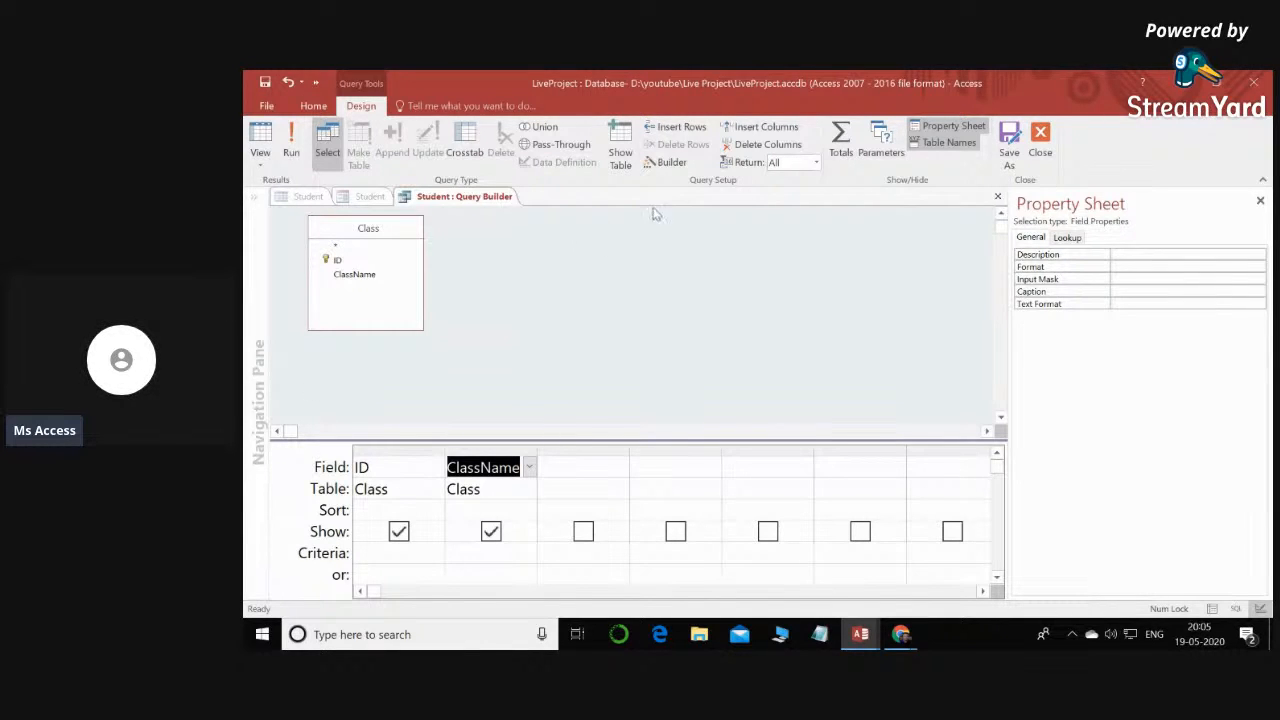
{"action": "left_click", "coordinate": [1040, 138]}
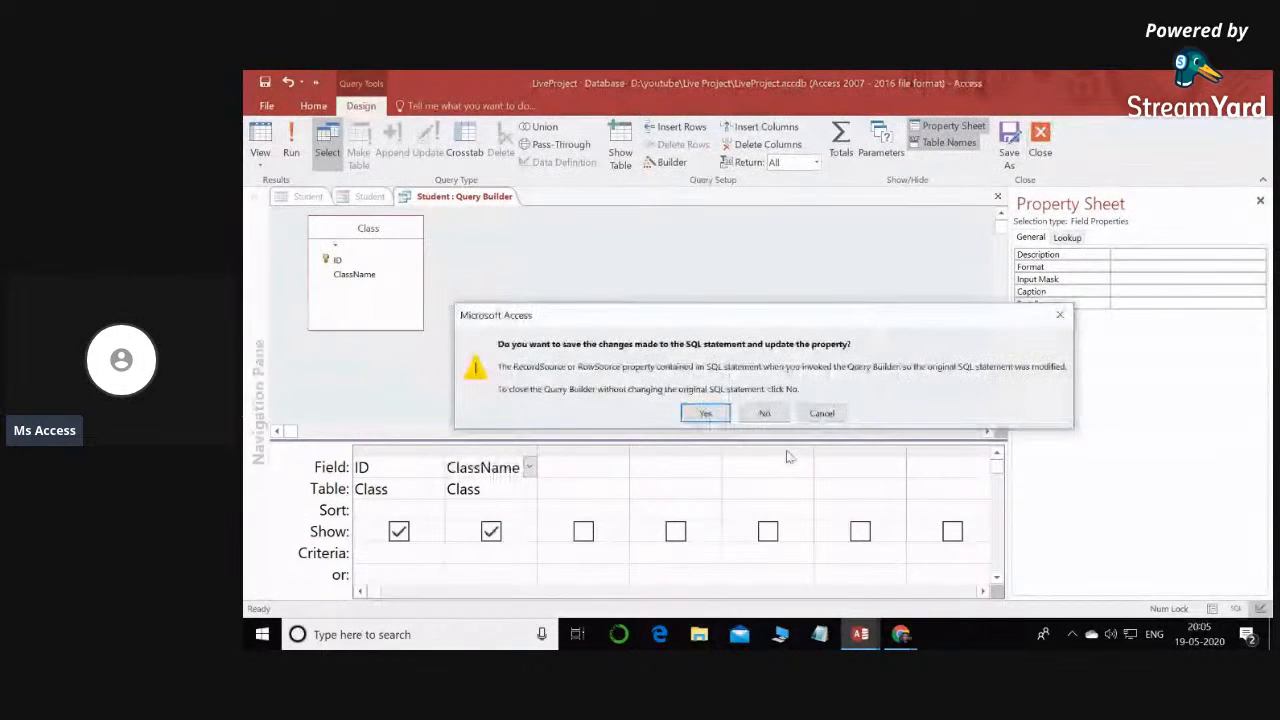
{"action": "left_click", "coordinate": [708, 414]}
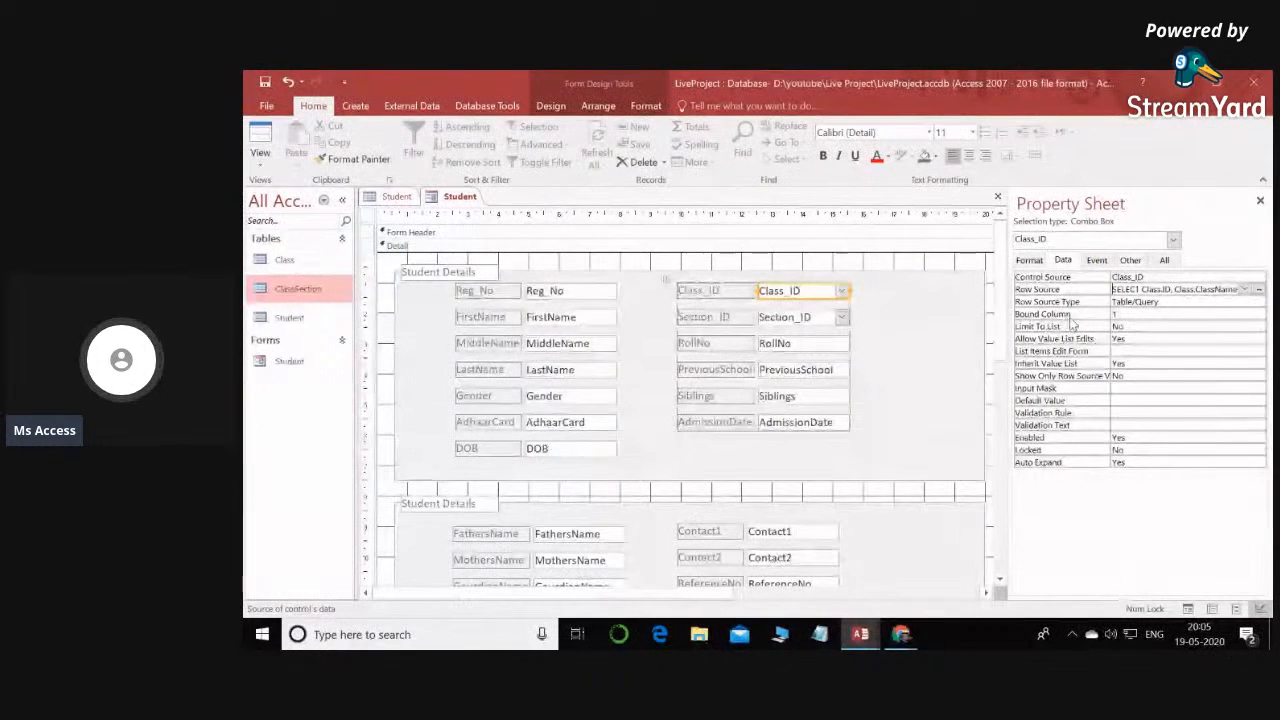
- Set the Class_ID combo box's Column Count to 2
{"action": "left_click", "coordinate": [1118, 315]}
{"action": "left_click", "coordinate": [1131, 312]}
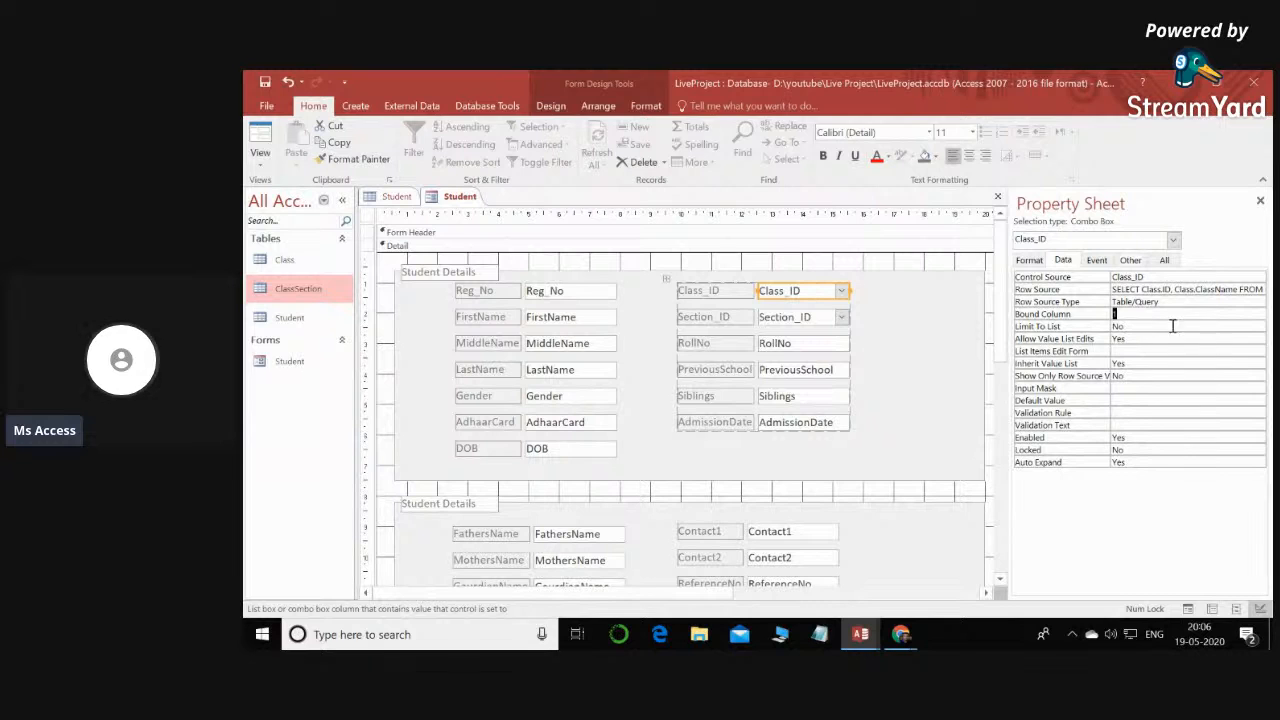
{"action": "left_click", "coordinate": [1118, 314]}
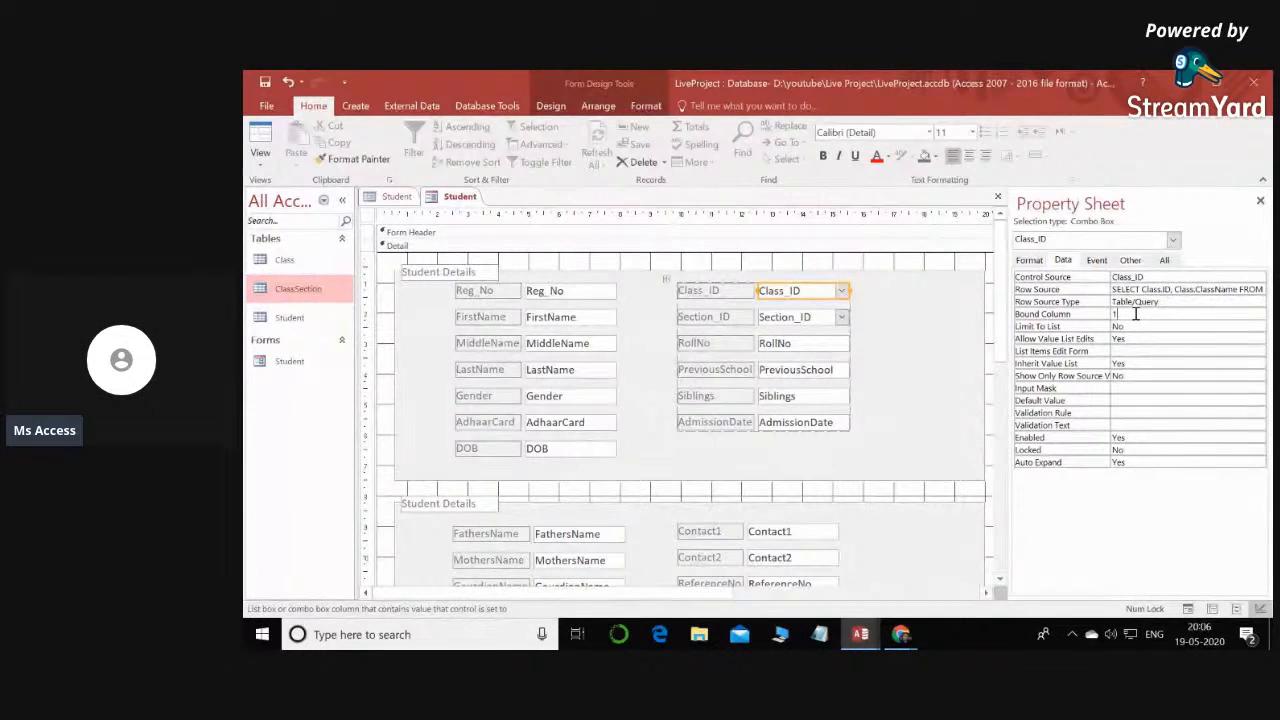
{"action": "left_click", "coordinate": [1030, 260]}
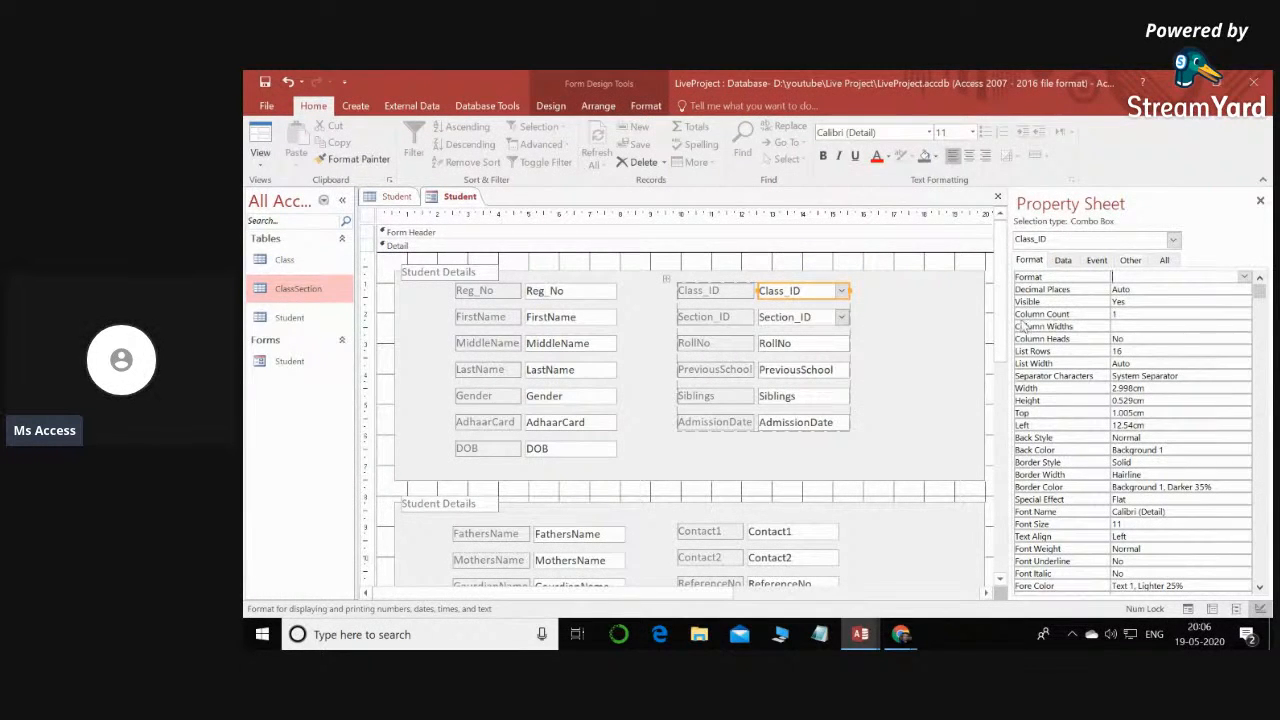
{"action": "left_click", "coordinate": [1024, 316]}
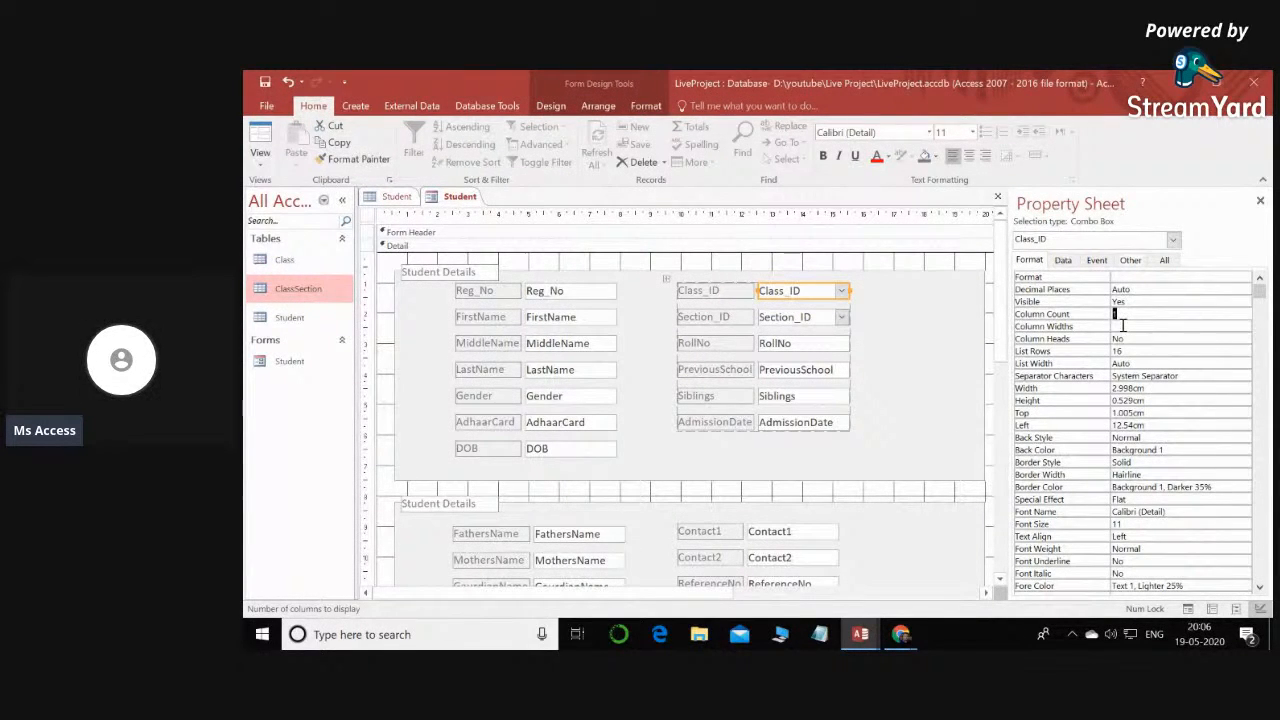
{"action": "type", "text": "2"}
{"action": "left_click_drag", "start_coordinate": [1123, 315], "coordinate": [1108, 315]}
{"action": "left_click", "coordinate": [1122, 327]}
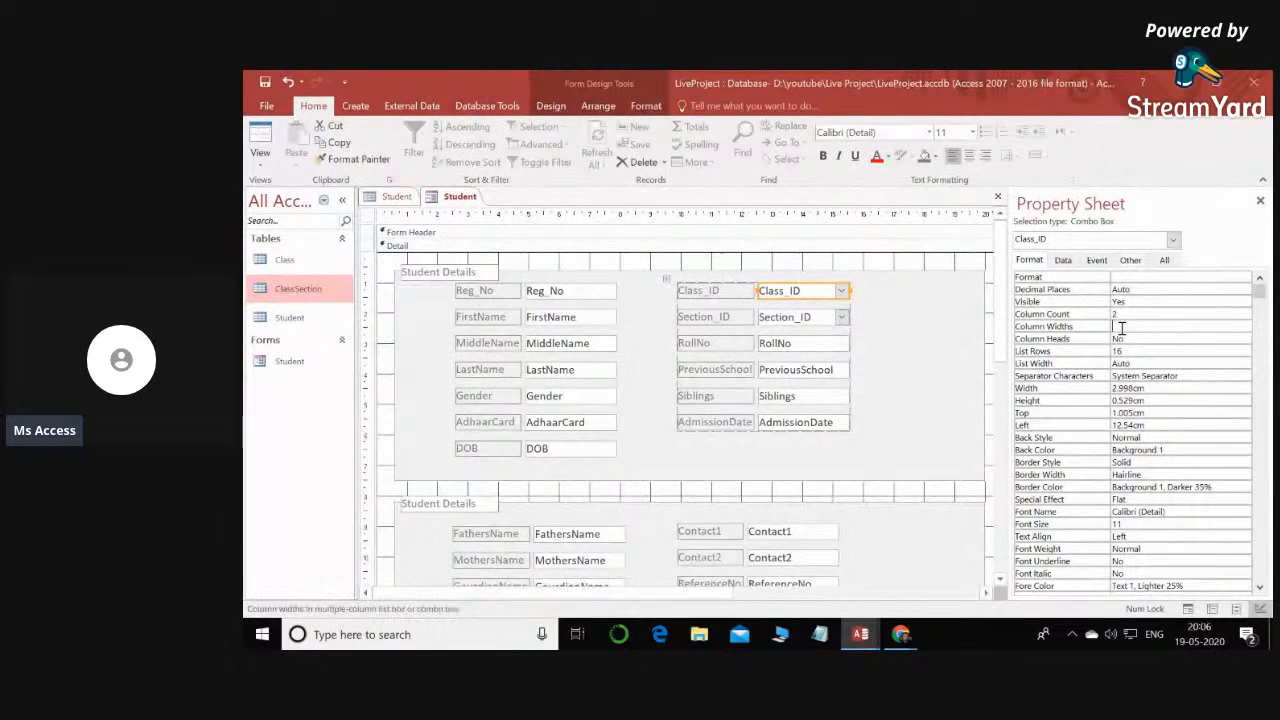
- Start a Row Source query for the Section_ID combo box and add the ClassSection table to it
{"action": "left_click", "coordinate": [816, 317]}
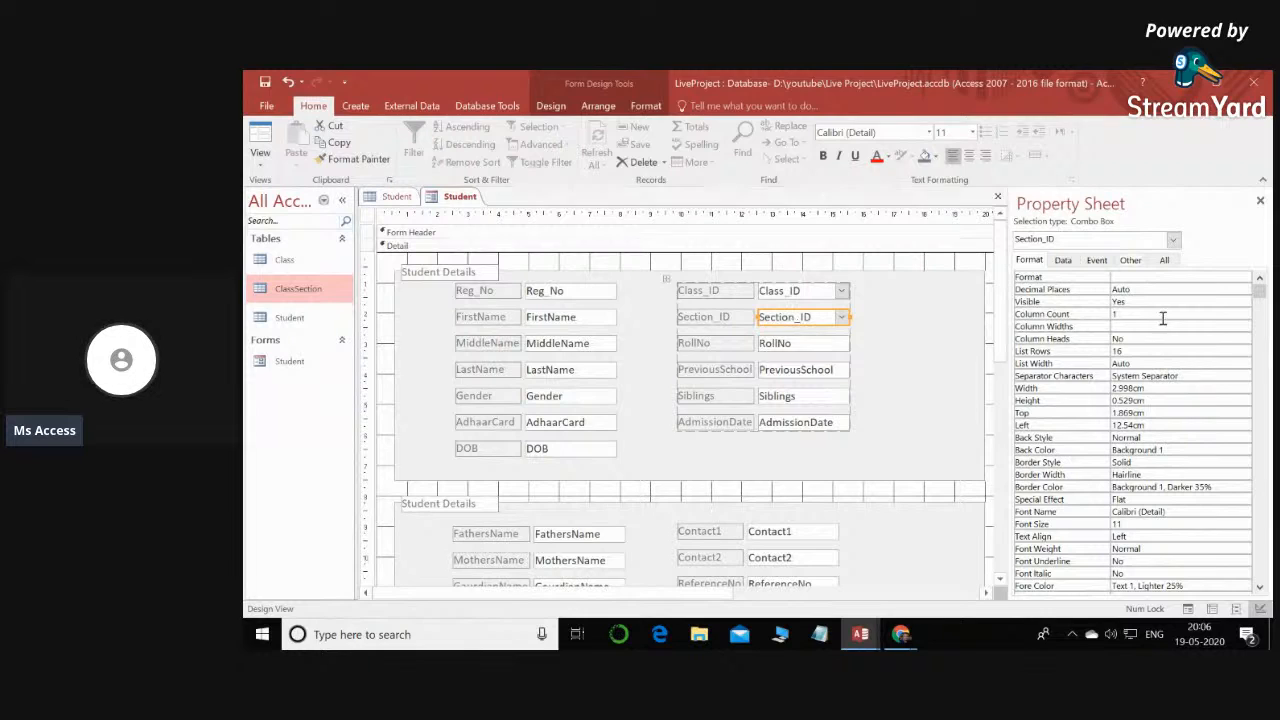
{"action": "left_click", "coordinate": [1063, 260]}
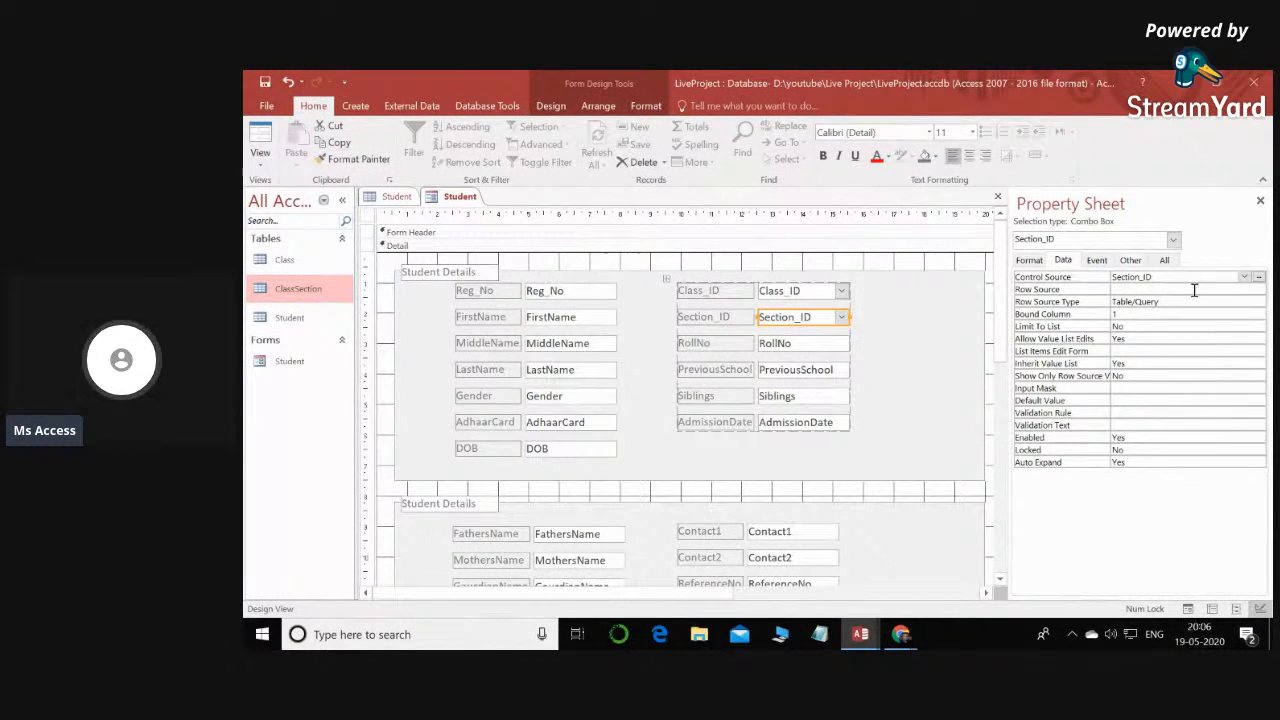
{"action": "left_click", "coordinate": [1150, 289]}
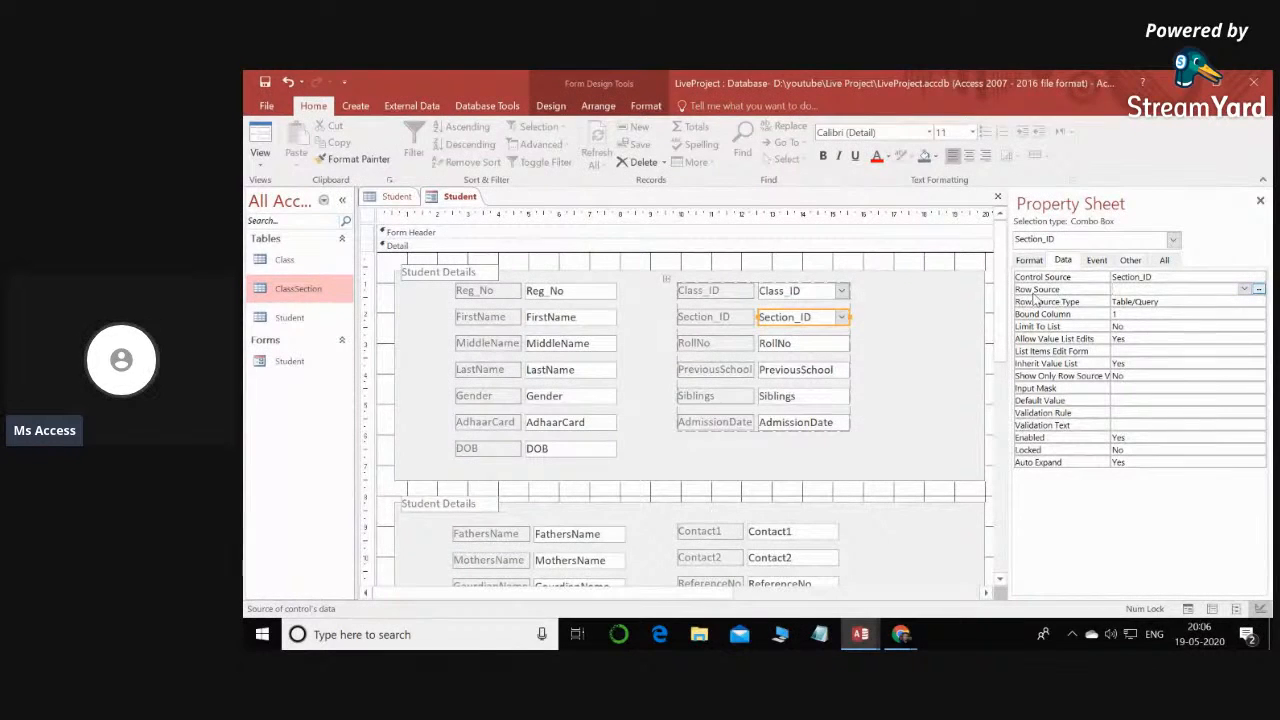
{"action": "left_click", "coordinate": [1259, 289]}
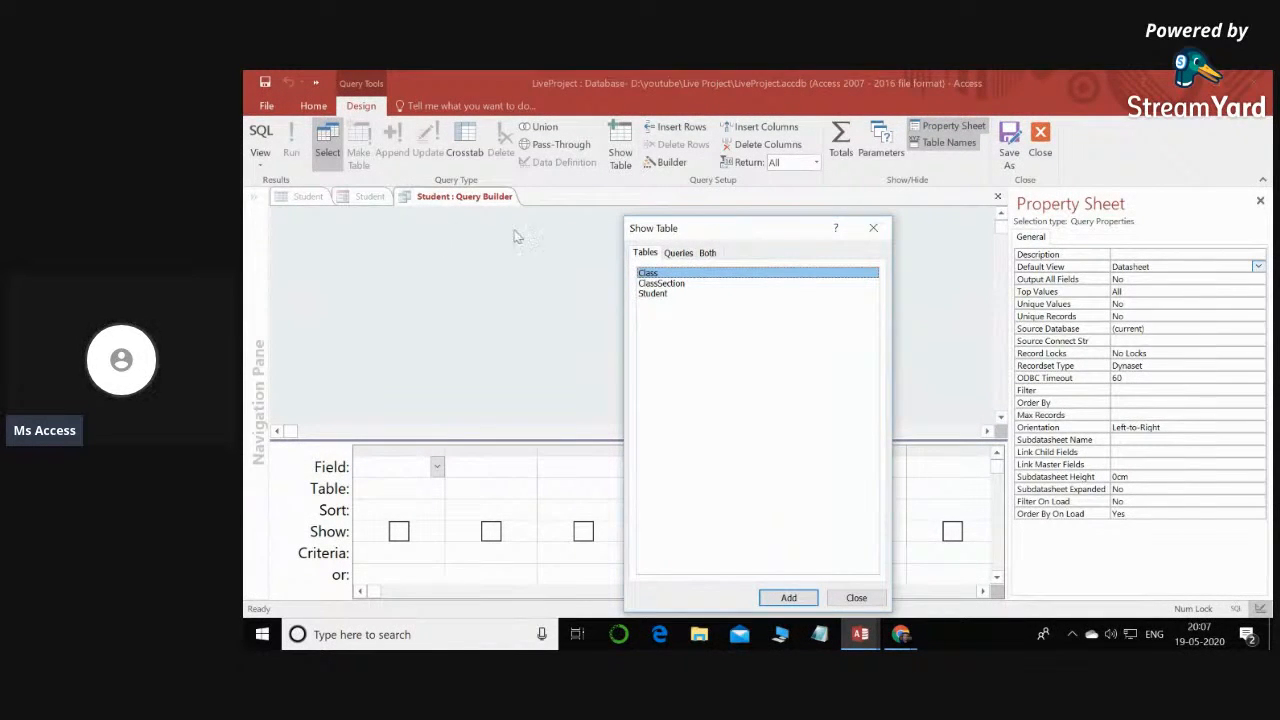
{"action": "left_click", "coordinate": [652, 285]}
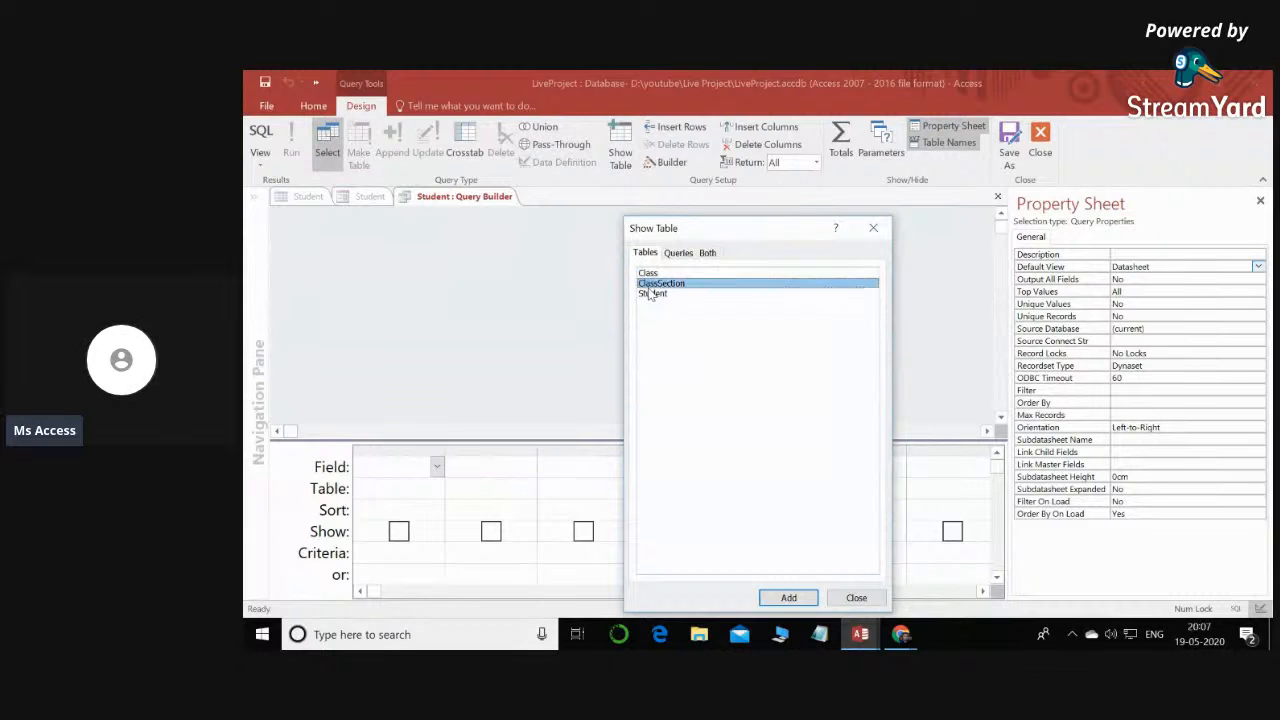
{"action": "left_click", "coordinate": [788, 598]}
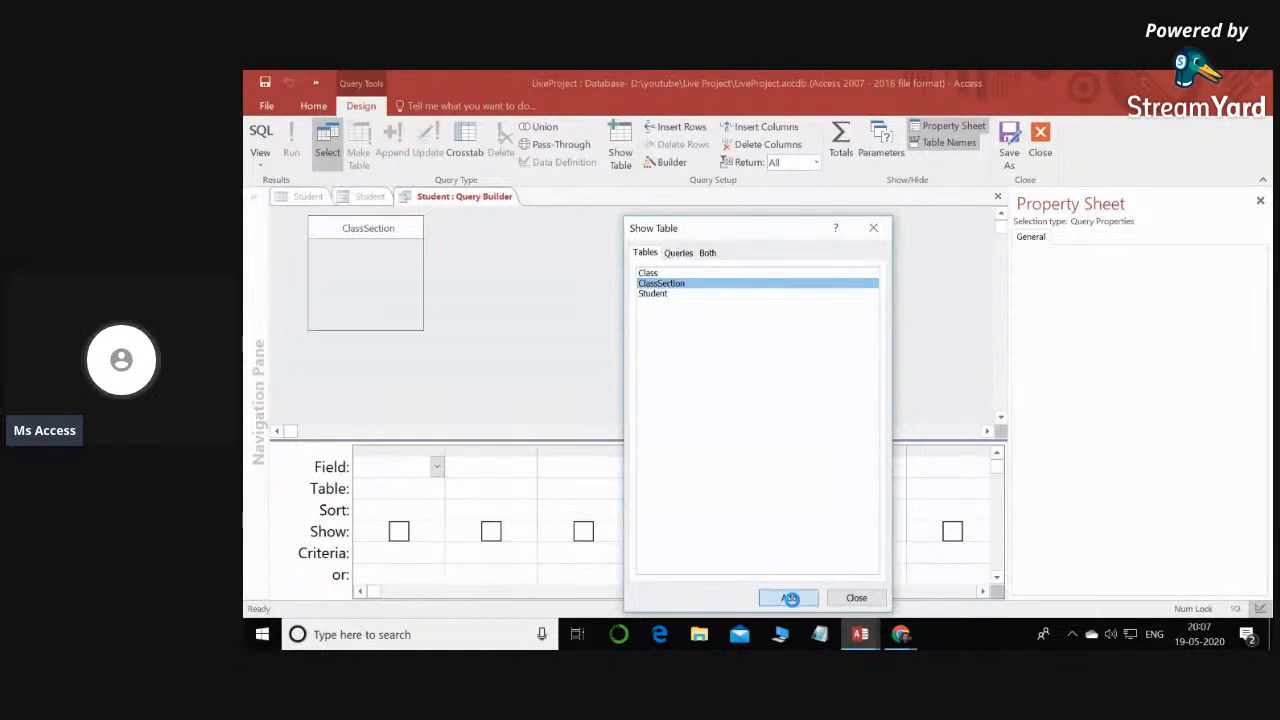
{"action": "left_click", "coordinate": [856, 598]}
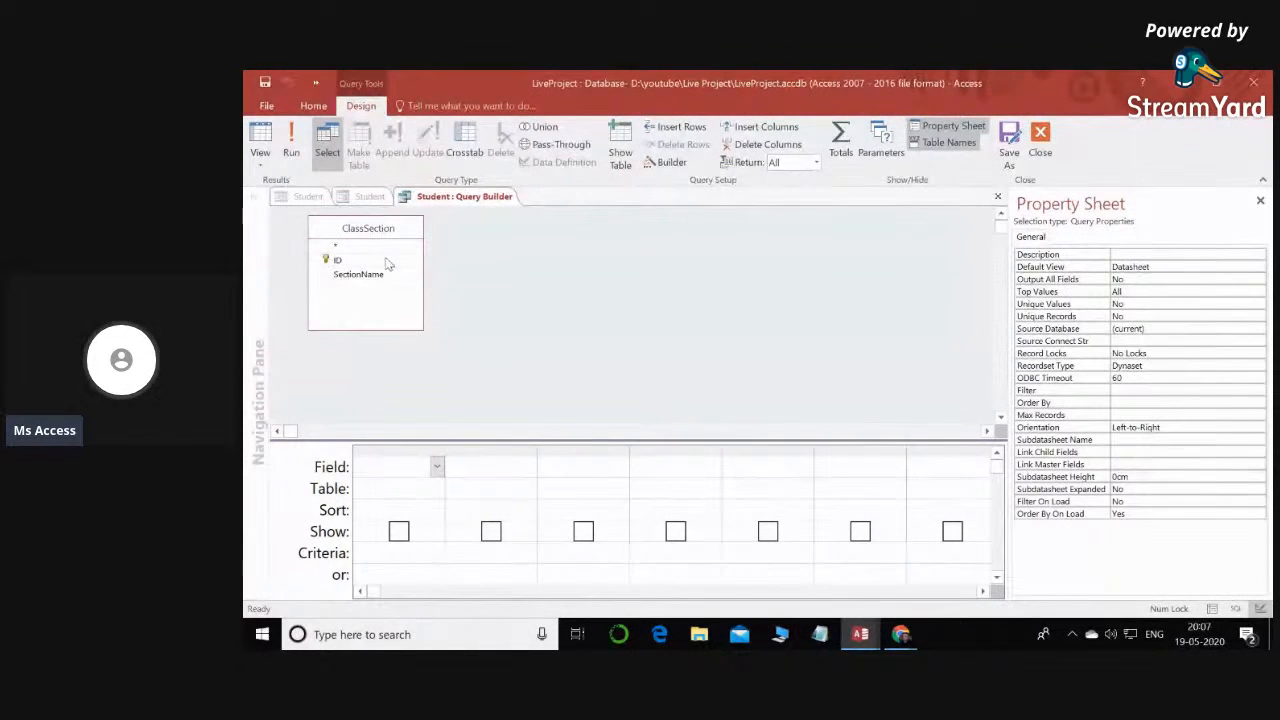
- Include the ID and SectionName fields in the ClassSection query, and close it with the changes saved to Row Source
{"action": "left_click_drag", "start_coordinate": [337, 260], "coordinate": [392, 480]}
{"action": "left_click_drag", "start_coordinate": [358, 274], "coordinate": [465, 458]}
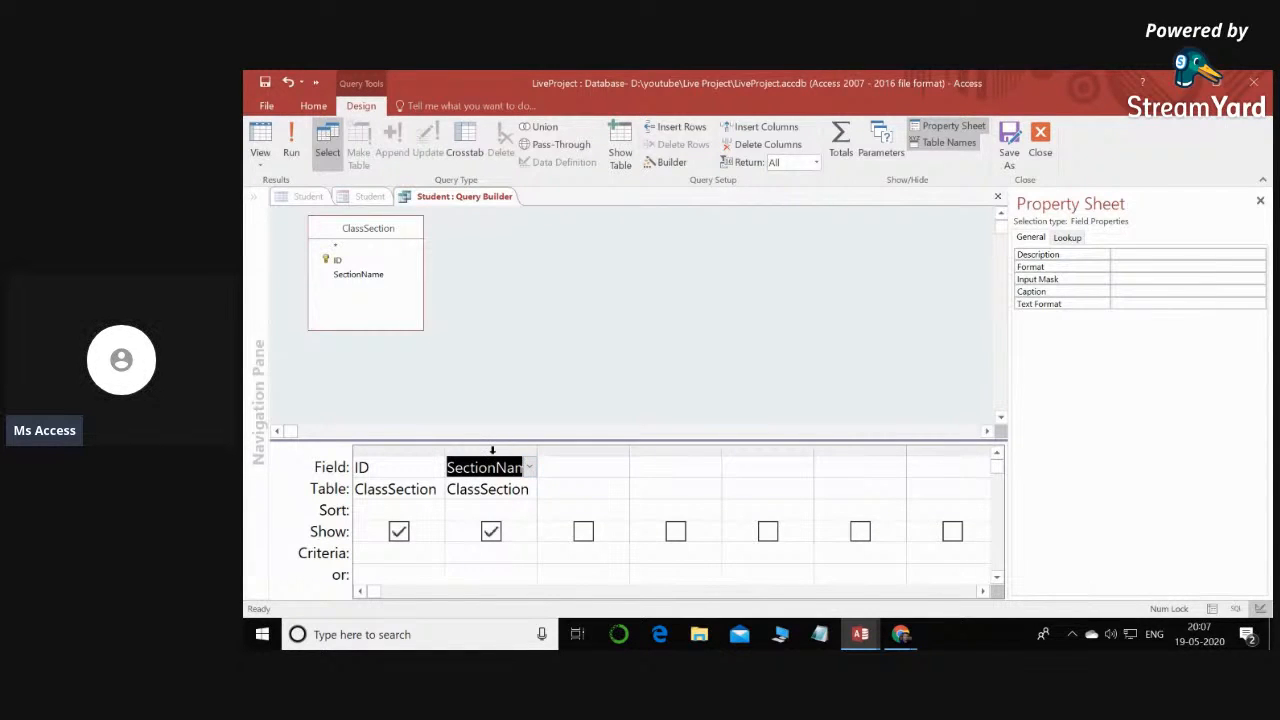
{"action": "left_click", "coordinate": [1040, 140]}
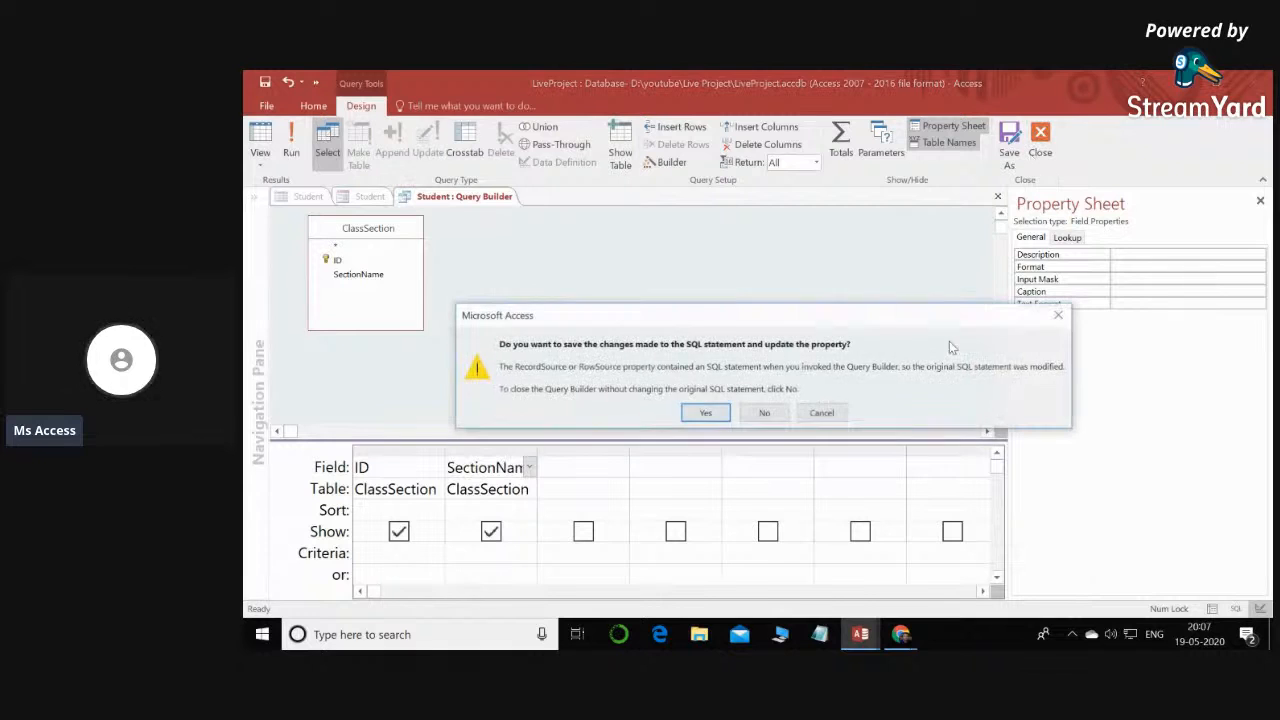
{"action": "left_click", "coordinate": [706, 413]}
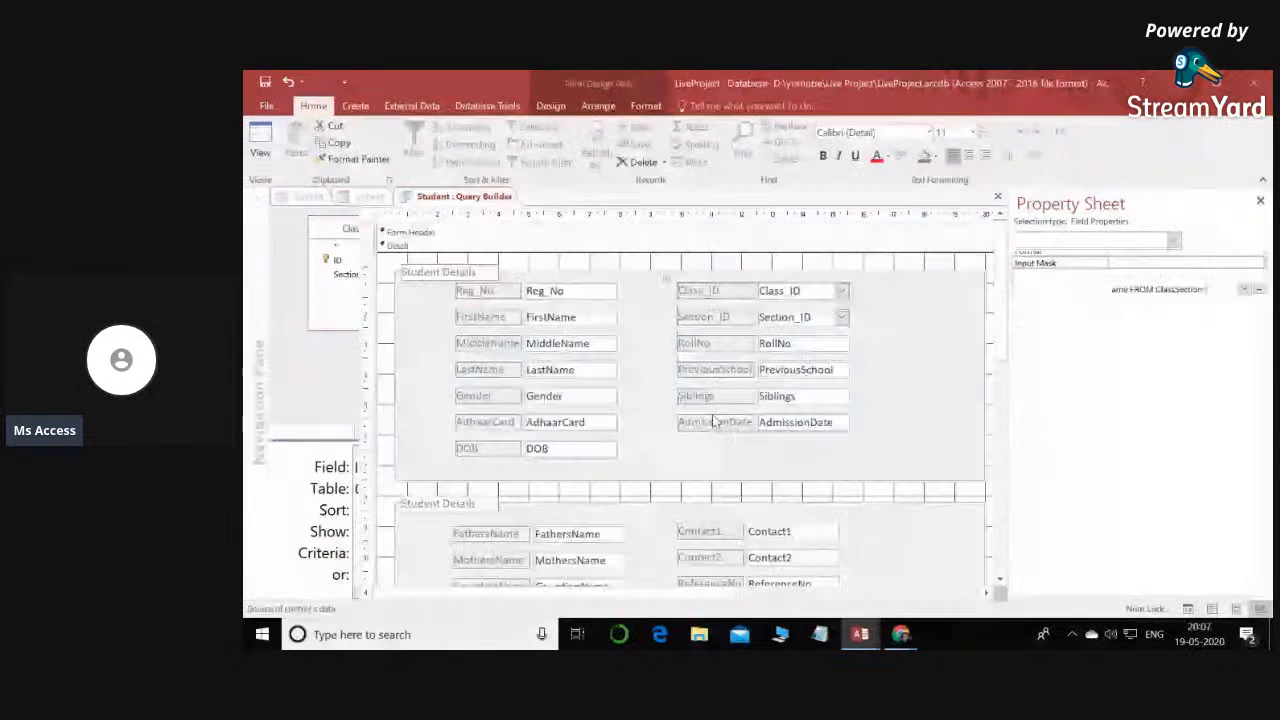
- Set the Section_ID combo box's Column Count to 2
{"action": "left_click", "coordinate": [1031, 260]}
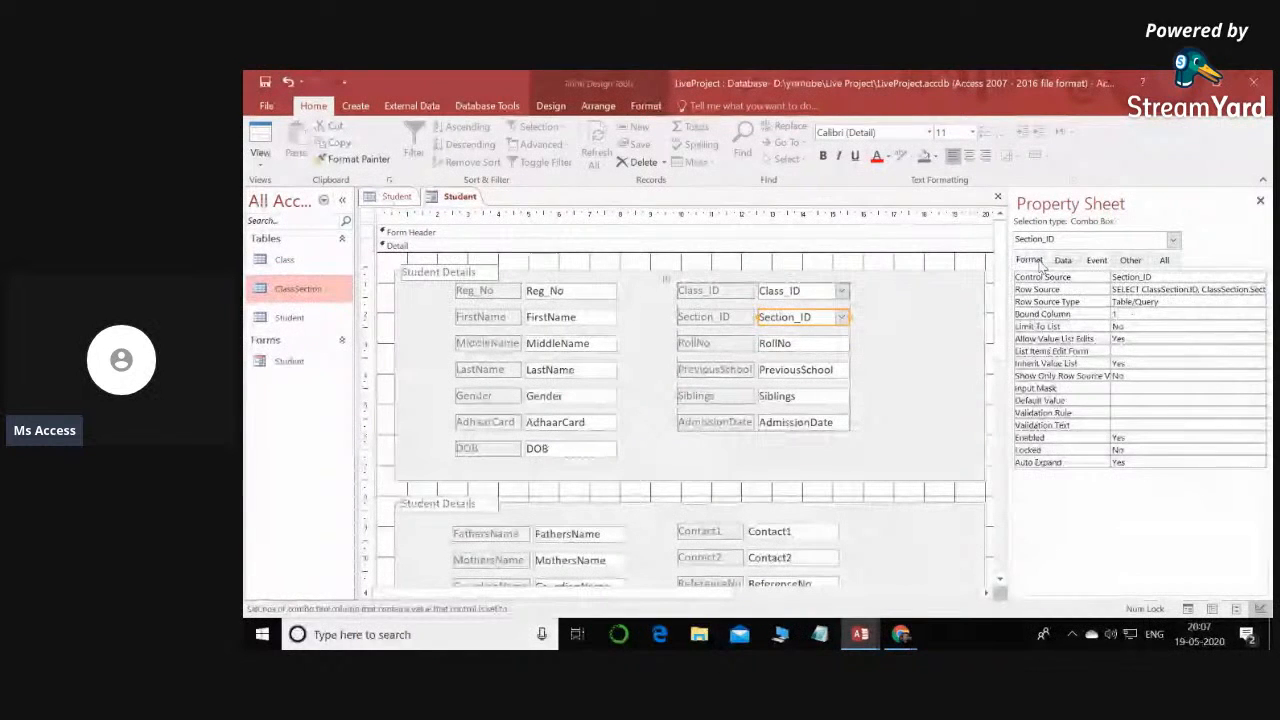
{"action": "left_click", "coordinate": [1095, 318]}
{"action": "type", "text": "2"}
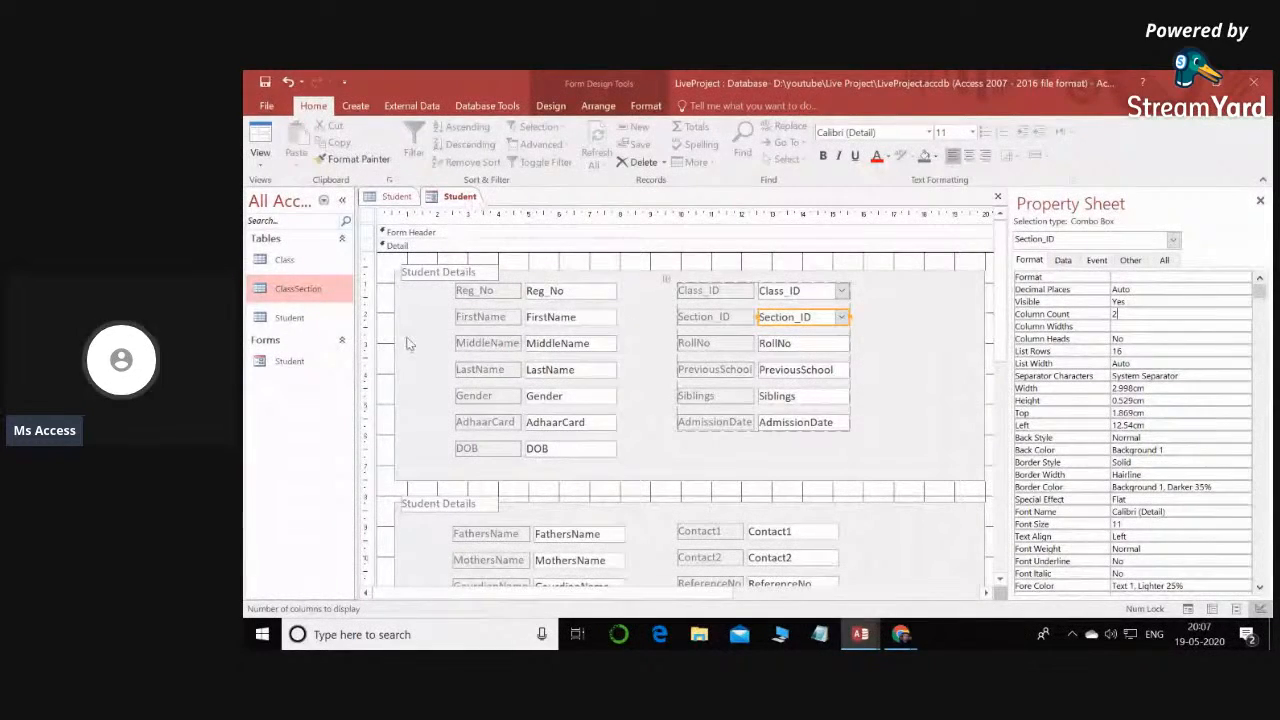
- Show the Student form maximized in Form View and check the entries listed by the Class_ID and Section_ID combo boxes
{"action": "double_click", "coordinate": [463, 198]}
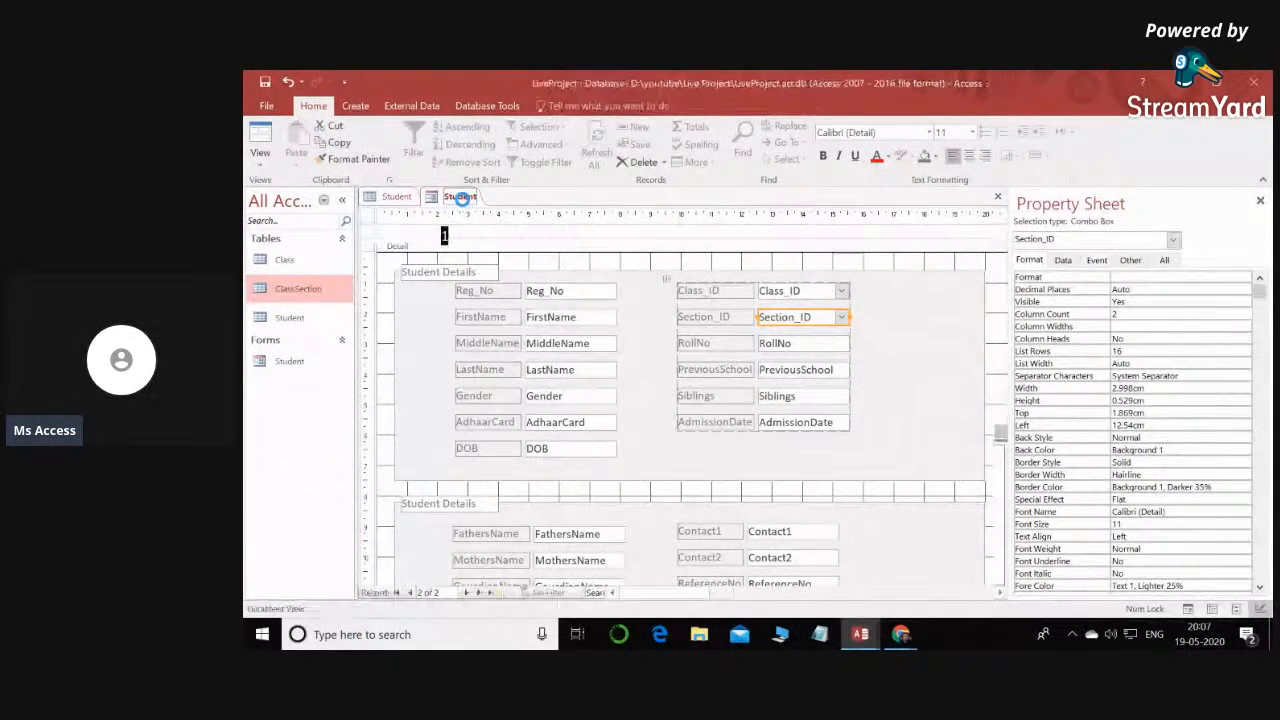
{"action": "left_click", "coordinate": [1012, 217]}
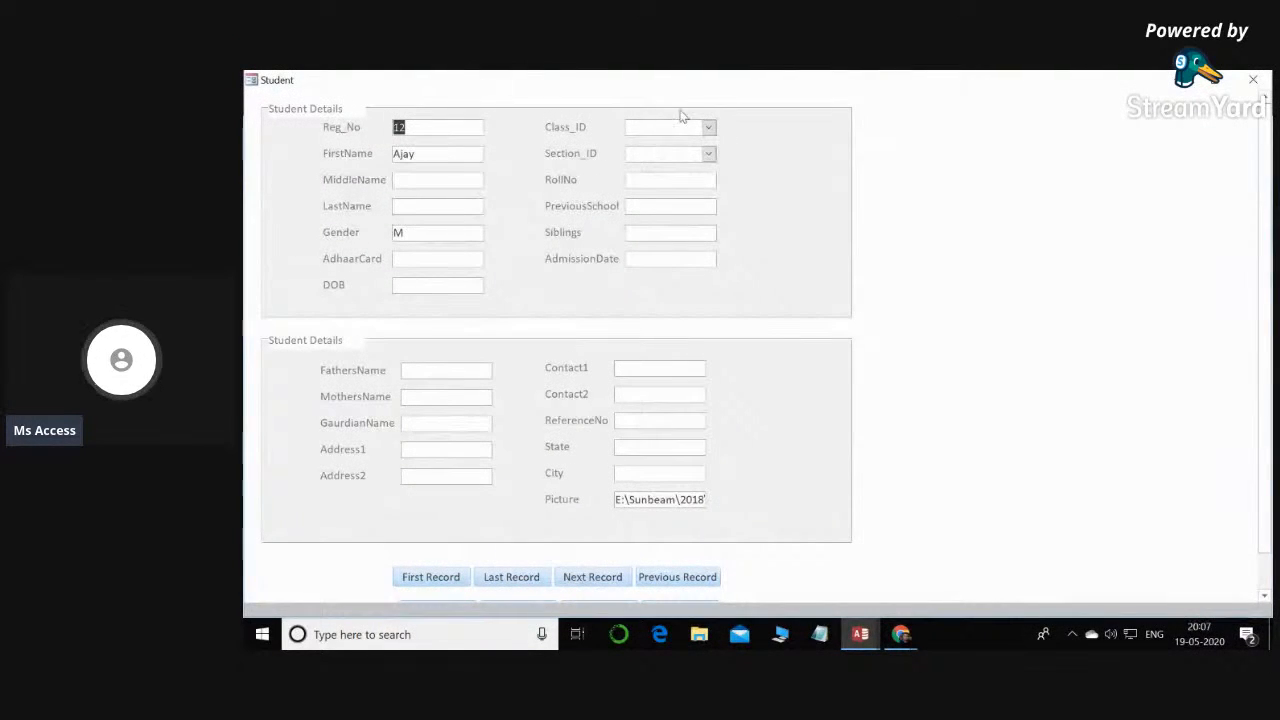
{"action": "left_click", "coordinate": [708, 127]}
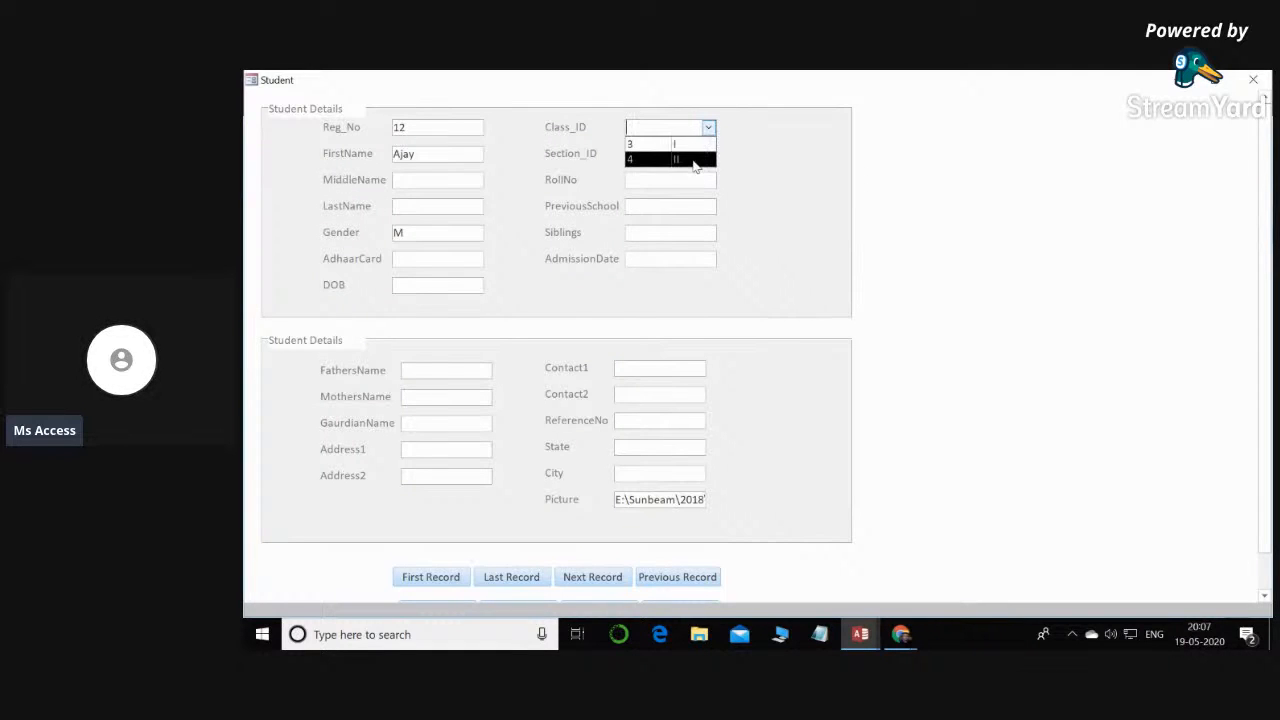
{"action": "left_click", "coordinate": [745, 133]}
{"action": "left_click", "coordinate": [708, 127]}
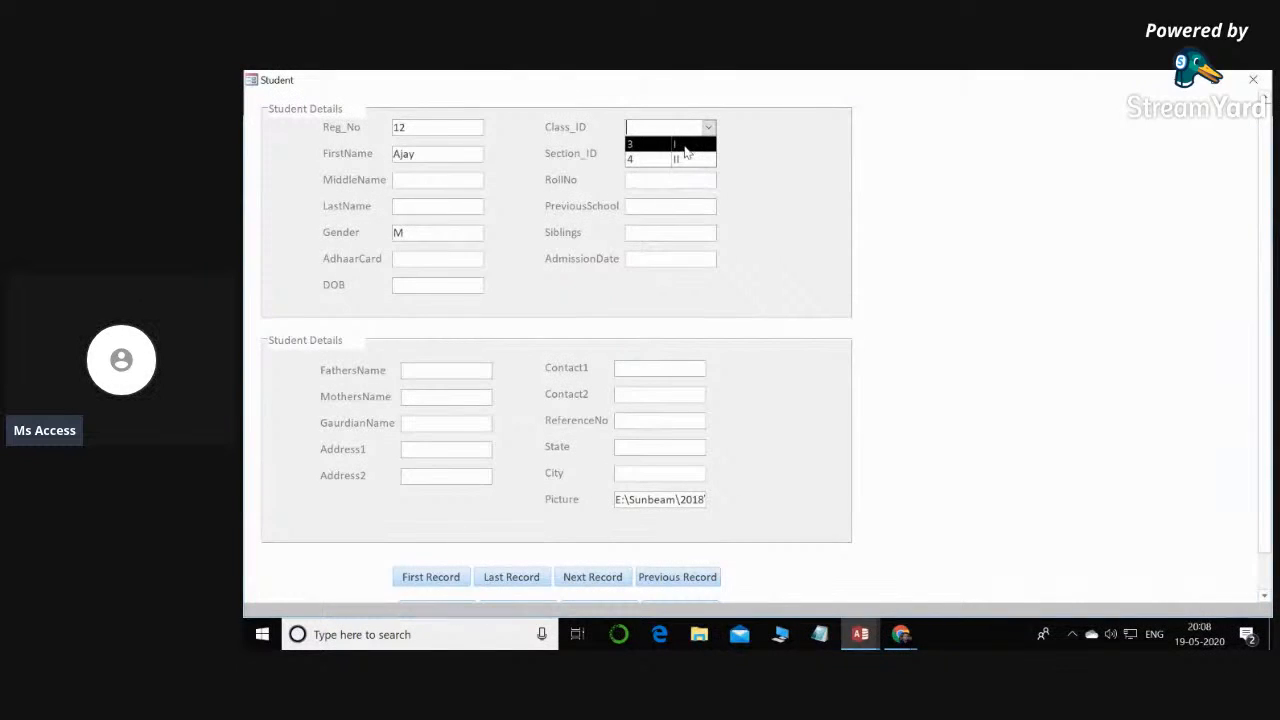
{"action": "left_click", "coordinate": [685, 150]}
{"action": "left_click", "coordinate": [708, 155]}
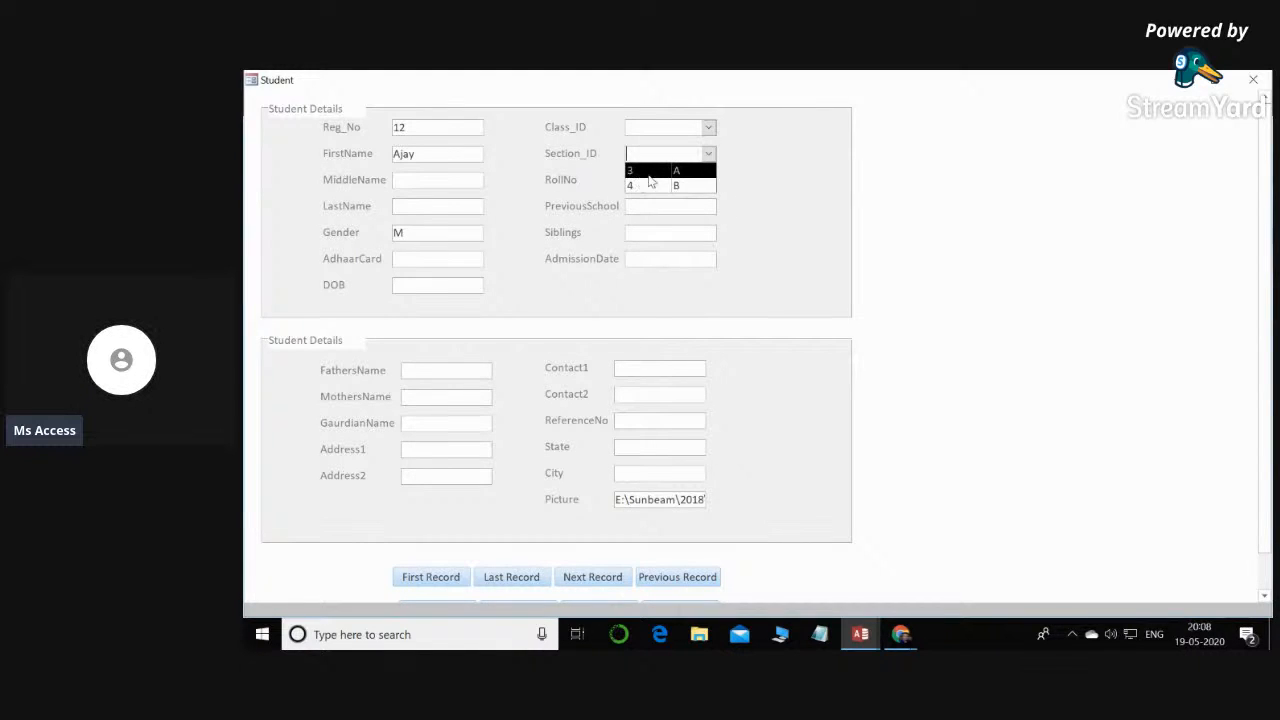
{"action": "left_click", "coordinate": [708, 127]}
{"action": "left_click", "coordinate": [720, 165]}
{"action": "left_click", "coordinate": [712, 155]}
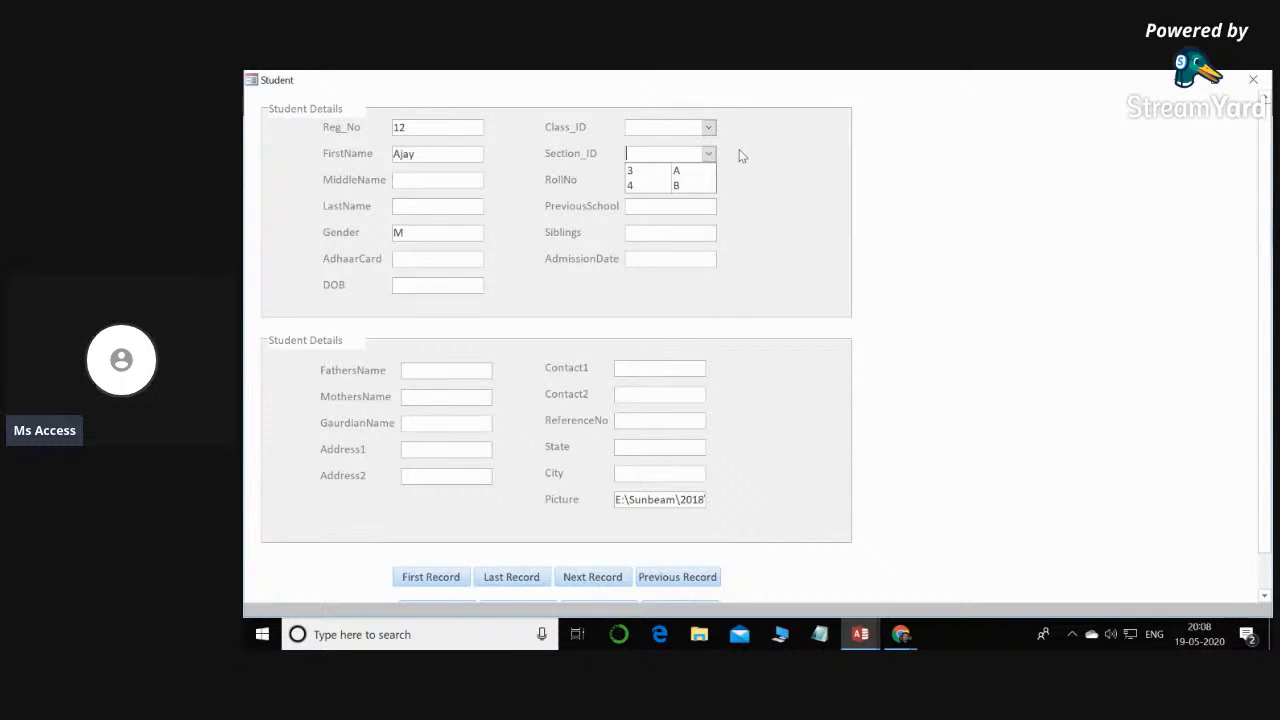
- Return the Student form to Design View and set the Column Widths of the Class_ID and Section_ID combo boxes to 0cm
{"action": "right_click", "coordinate": [952, 188]}
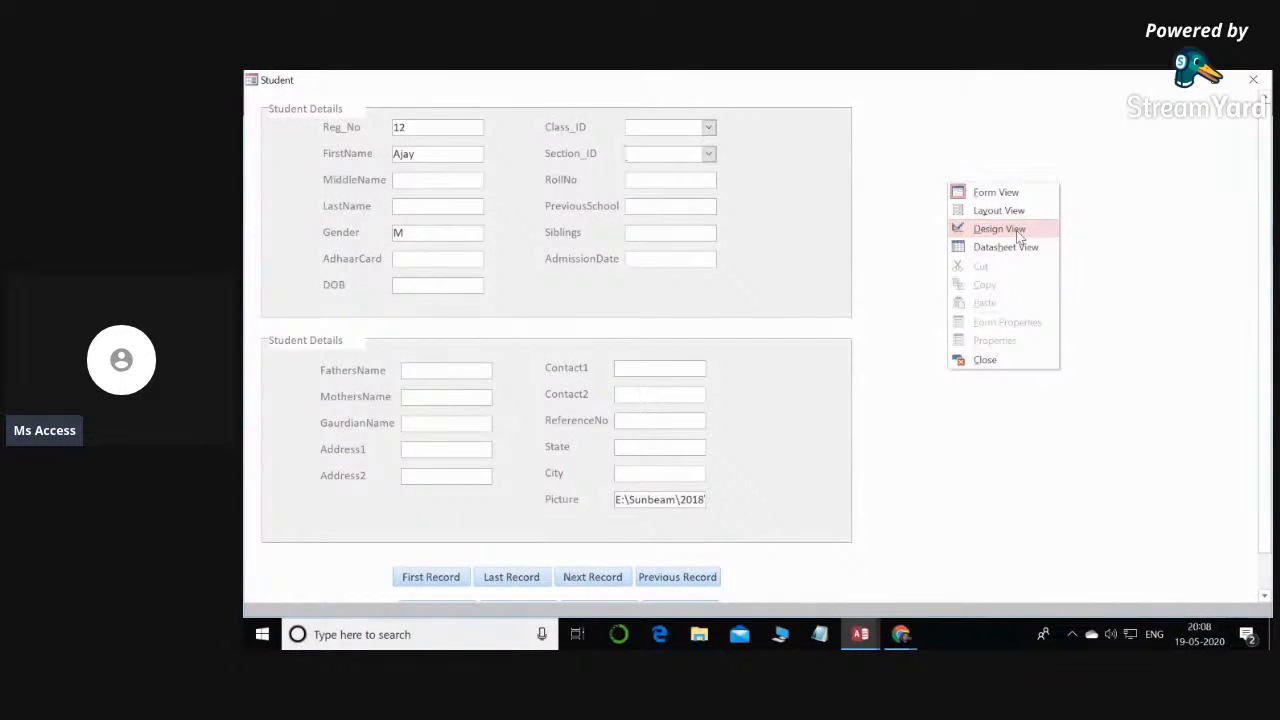
{"action": "left_click", "coordinate": [1000, 229]}
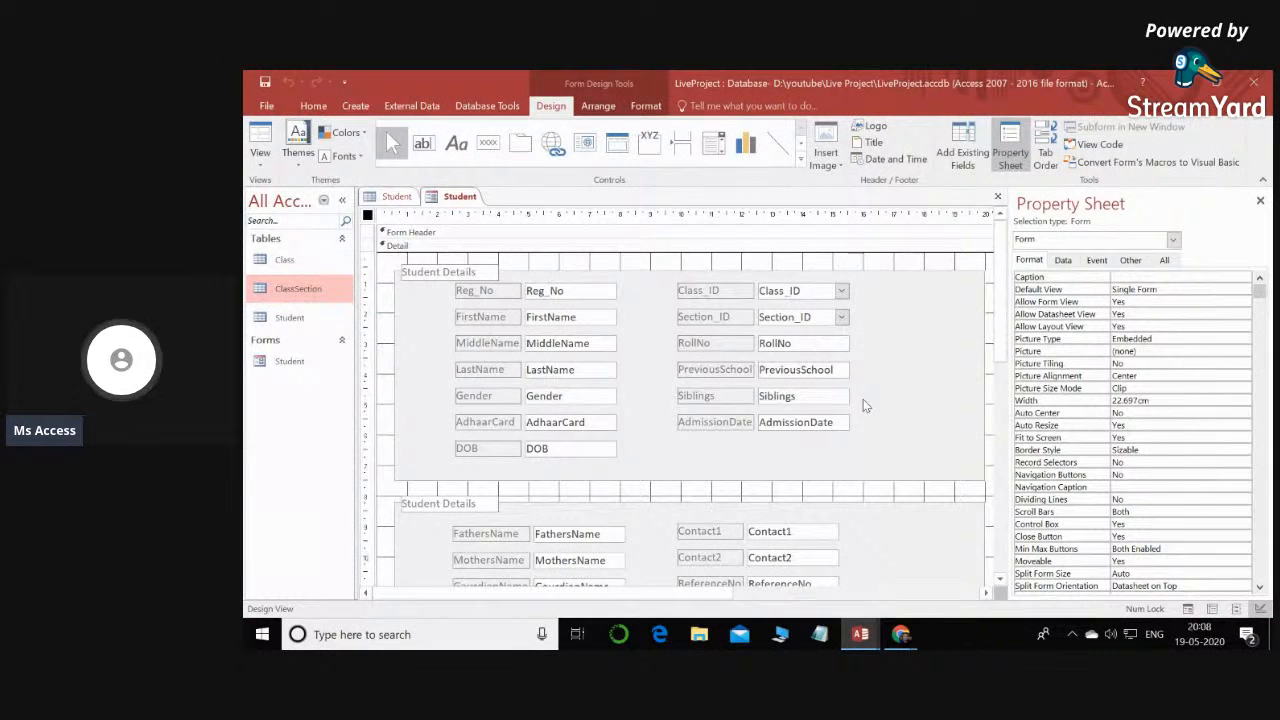
{"action": "left_click", "coordinate": [817, 291]}
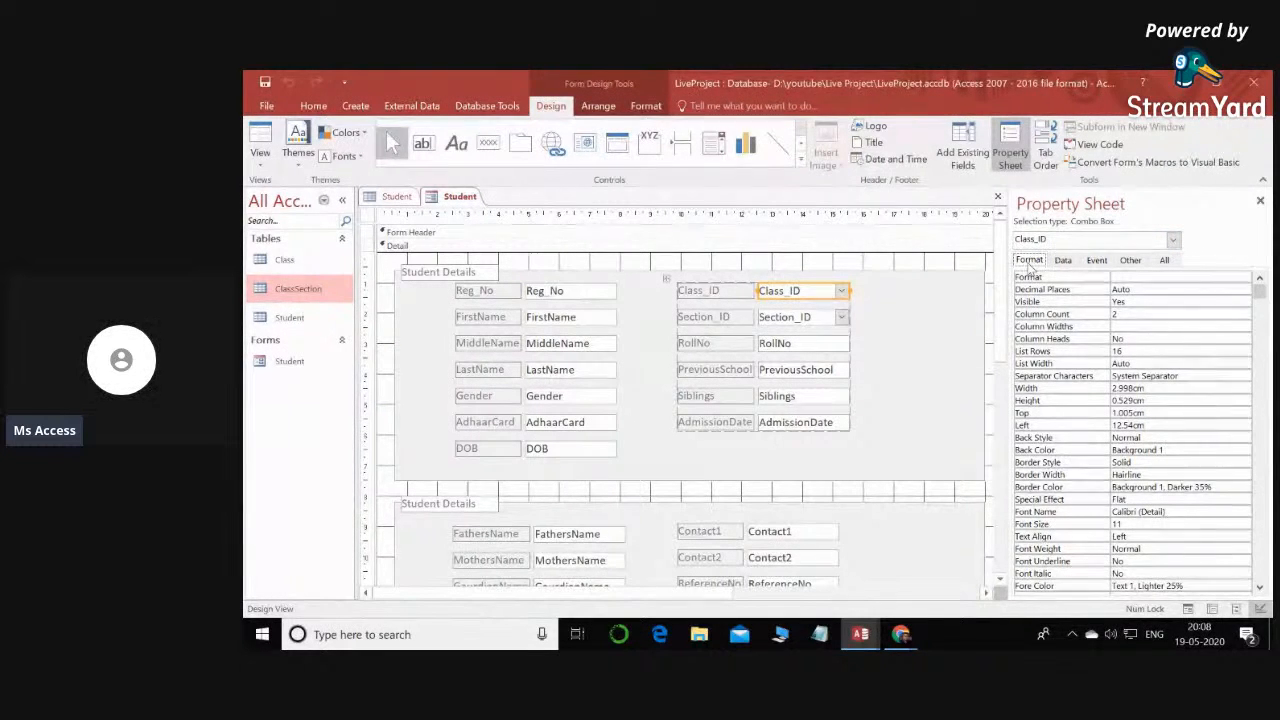
{"action": "left_click", "coordinate": [1120, 314]}
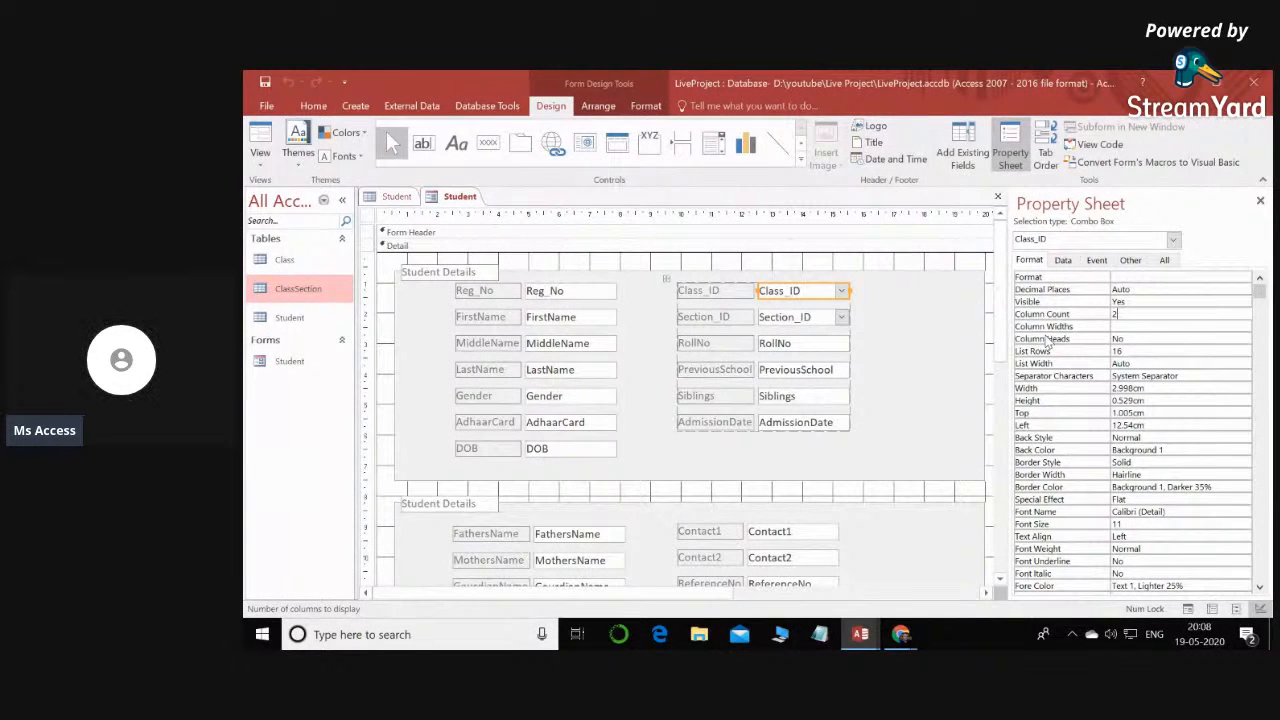
{"action": "left_click", "coordinate": [1128, 327]}
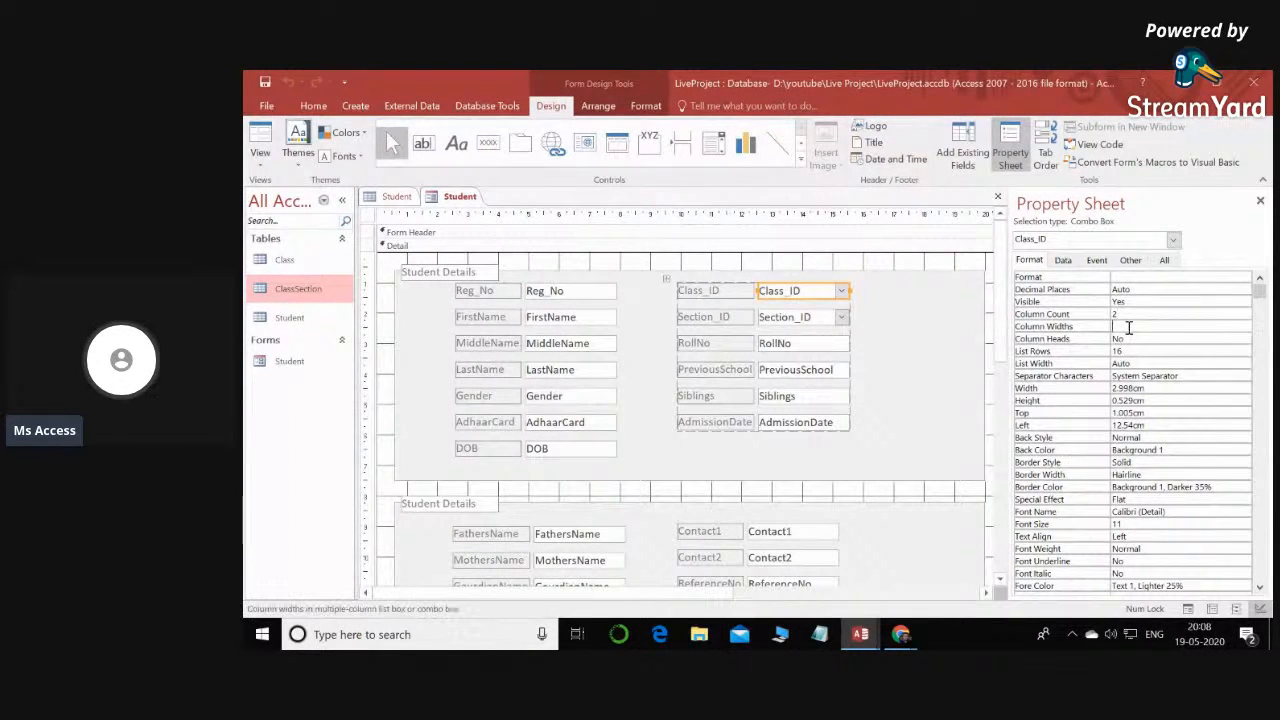
{"action": "type", "text": "0"}
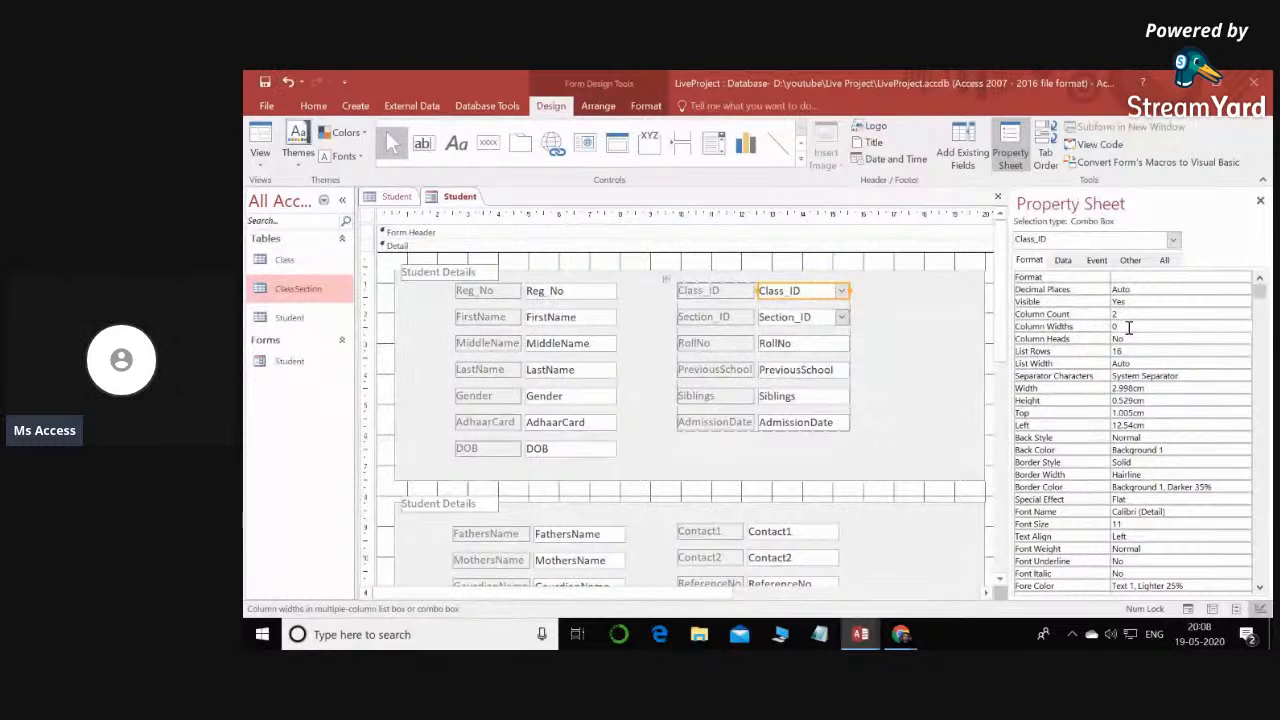
{"action": "type", "text": "cm"}
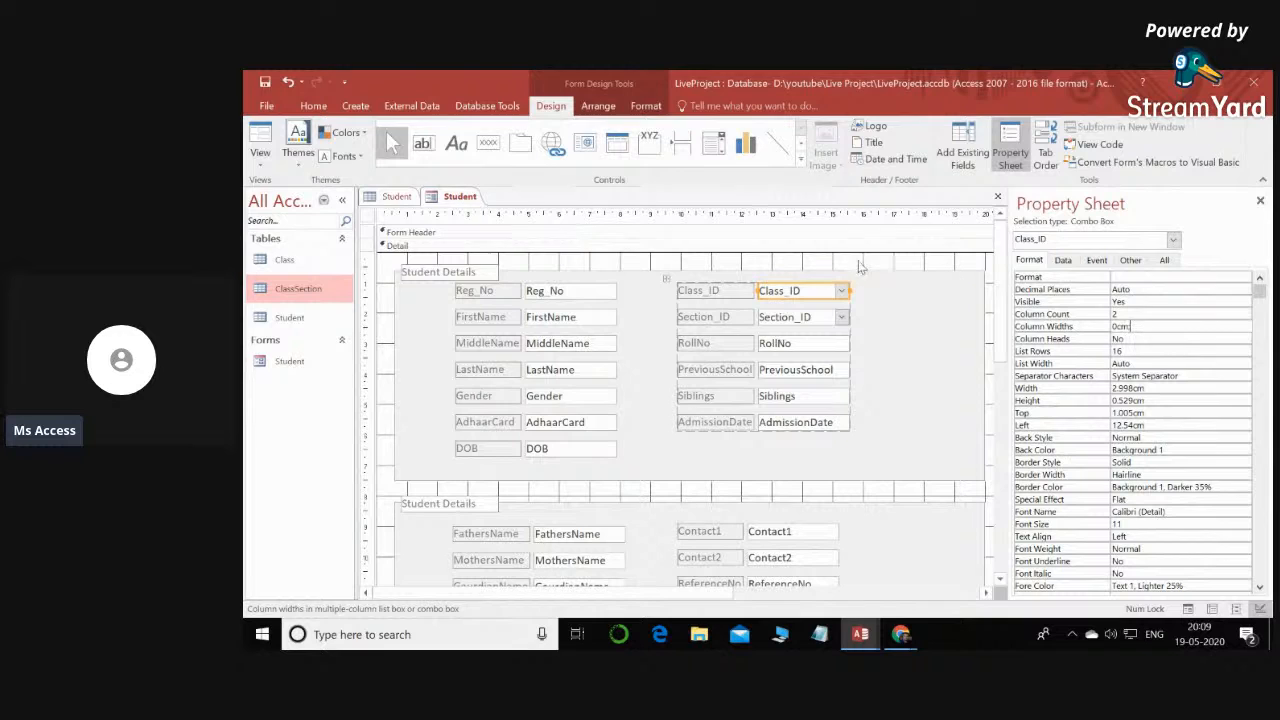
{"action": "left_click", "coordinate": [800, 320]}
{"action": "left_click", "coordinate": [1117, 326]}
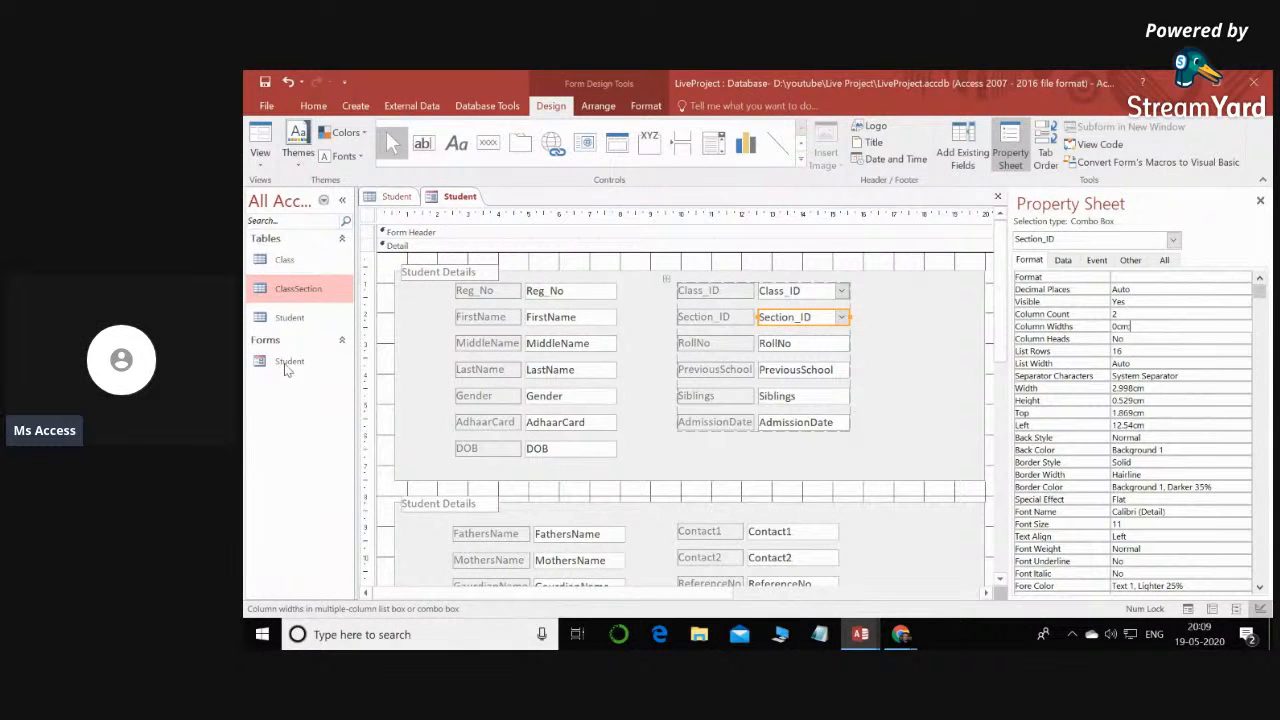
- Display the Student form in Form View again and examine the Class_ID and Section_ID lists with the new column widths
{"action": "right_click", "coordinate": [459, 198]}
{"action": "left_click", "coordinate": [529, 271]}
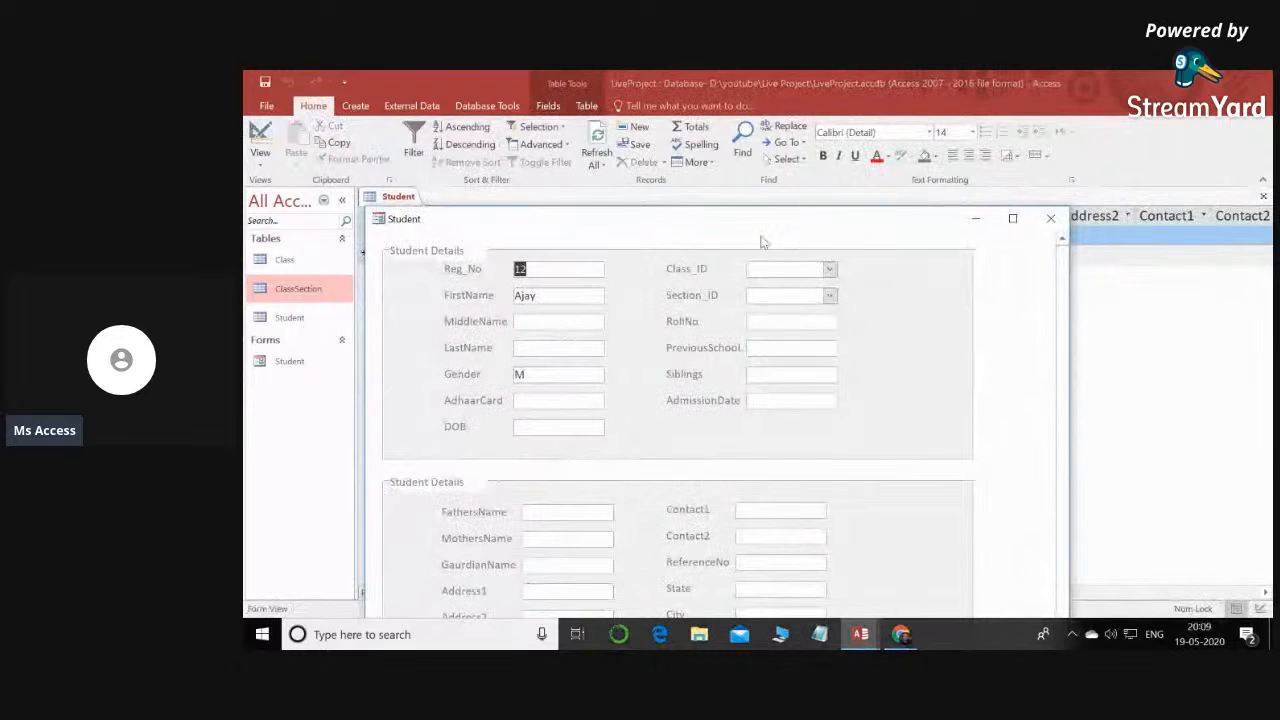
{"action": "left_click", "coordinate": [1012, 218]}
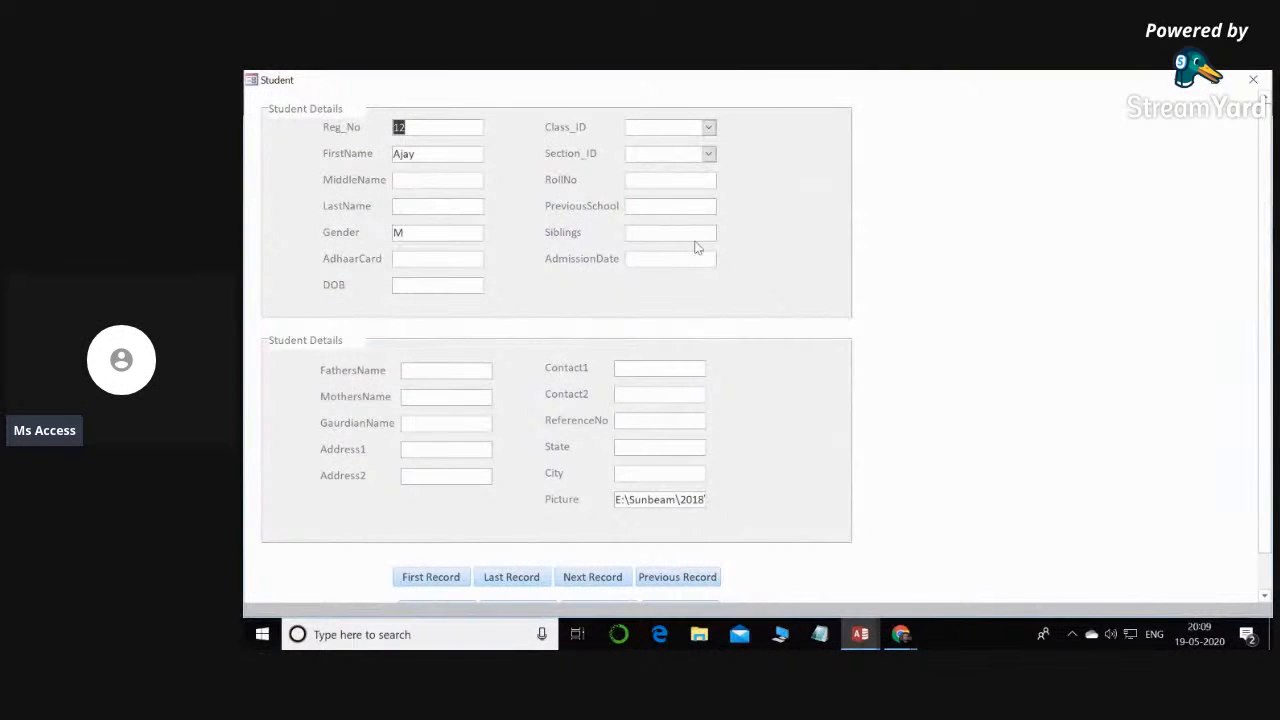
{"action": "left_click", "coordinate": [709, 128]}
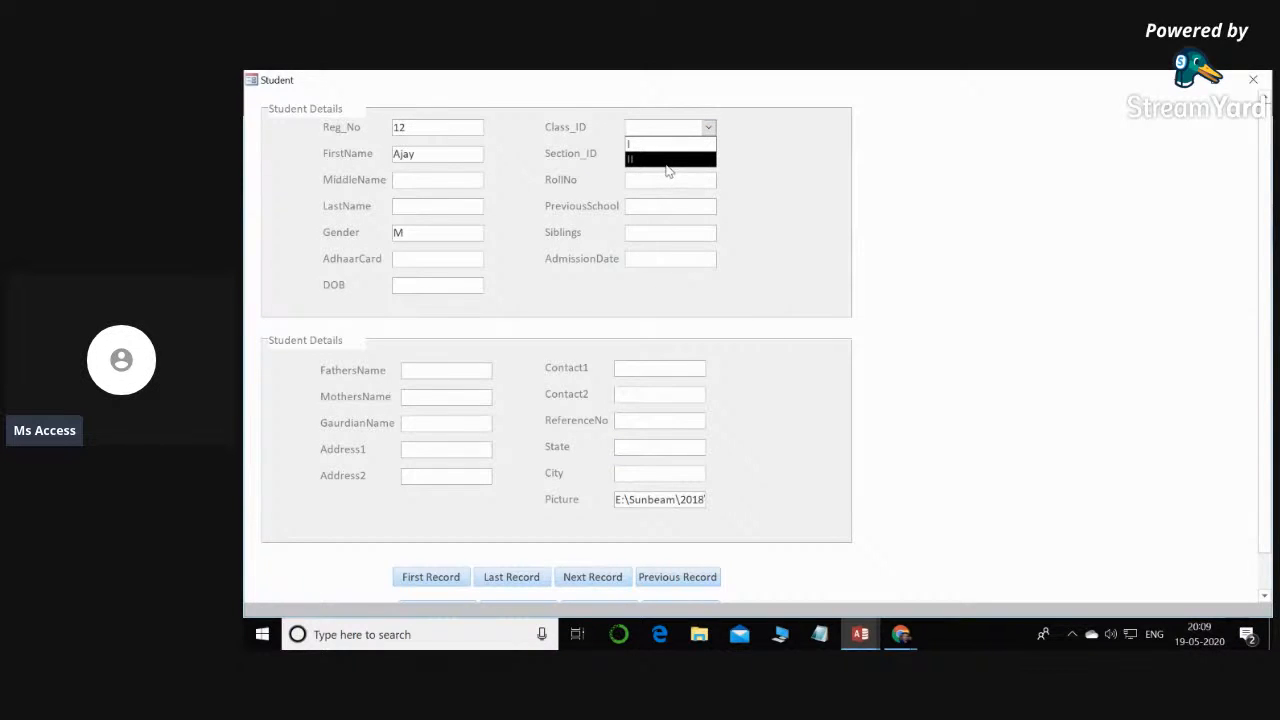
{"action": "left_click", "coordinate": [738, 158]}
{"action": "left_click", "coordinate": [709, 154]}
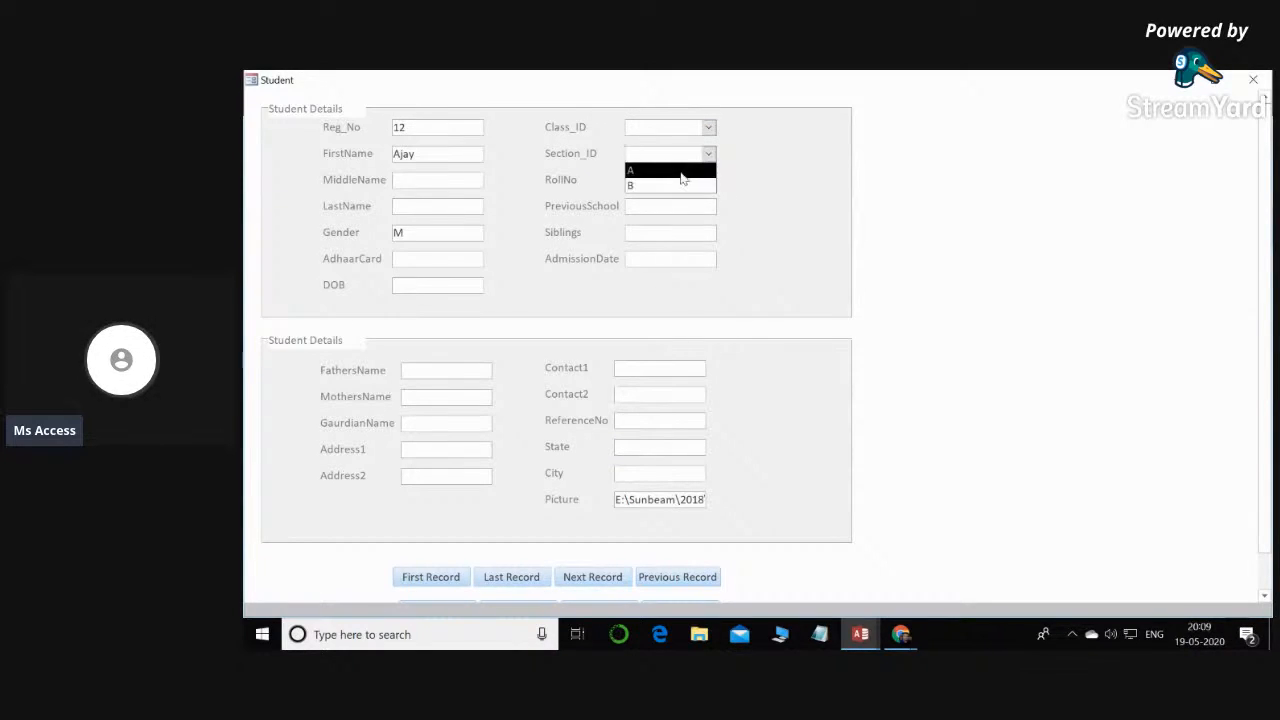
{"action": "left_click", "coordinate": [761, 167]}
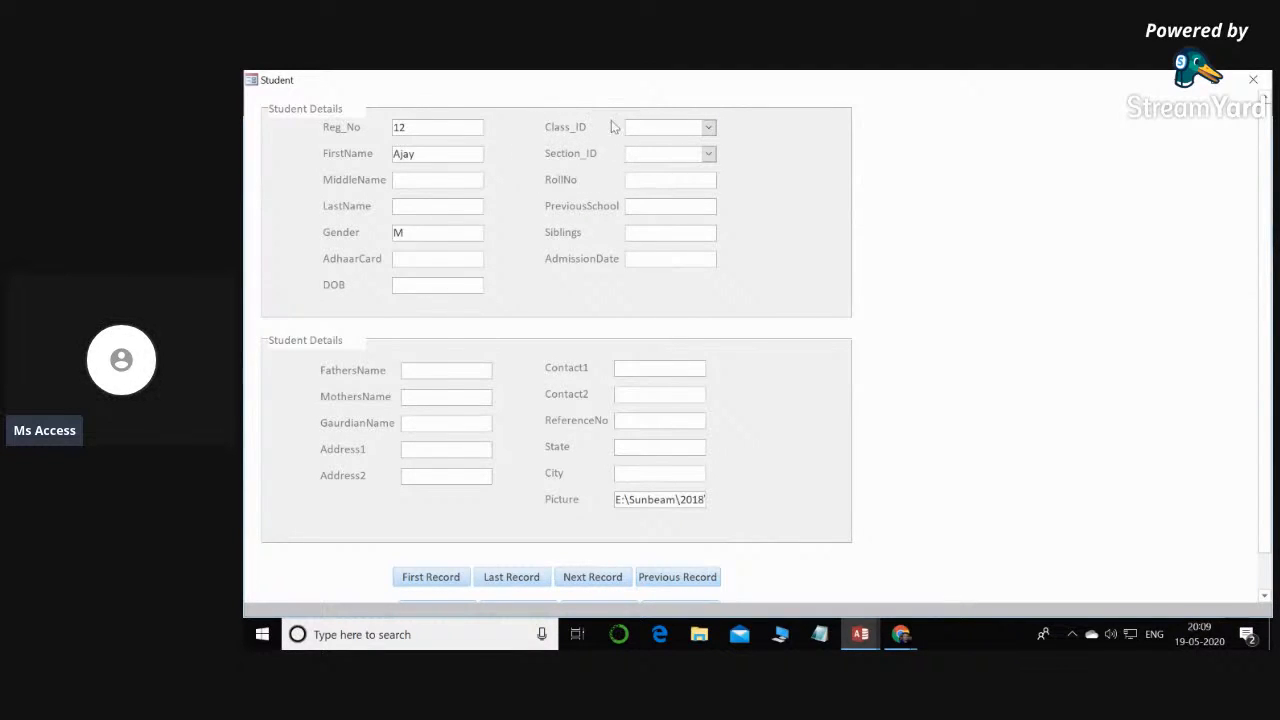
- Switch the Student form to Design View and shorten the Class_ID label to Class
{"action": "right_click", "coordinate": [895, 167]}
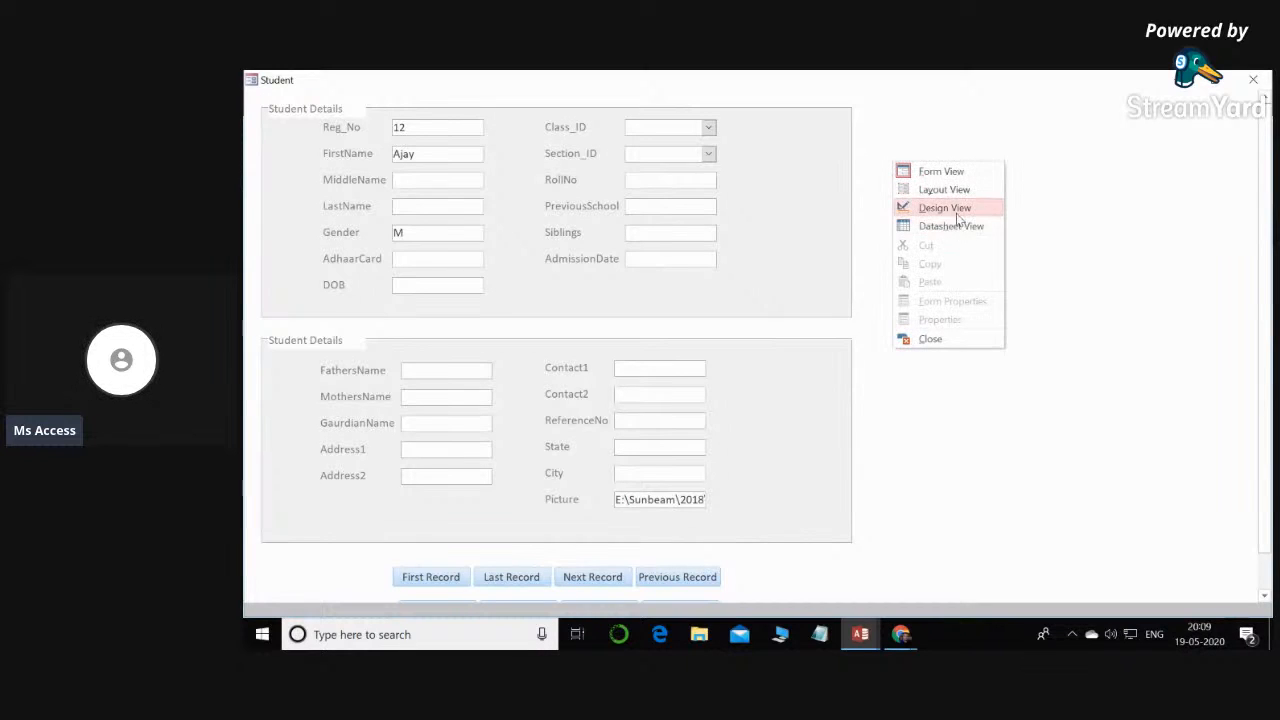
{"action": "left_click", "coordinate": [950, 206]}
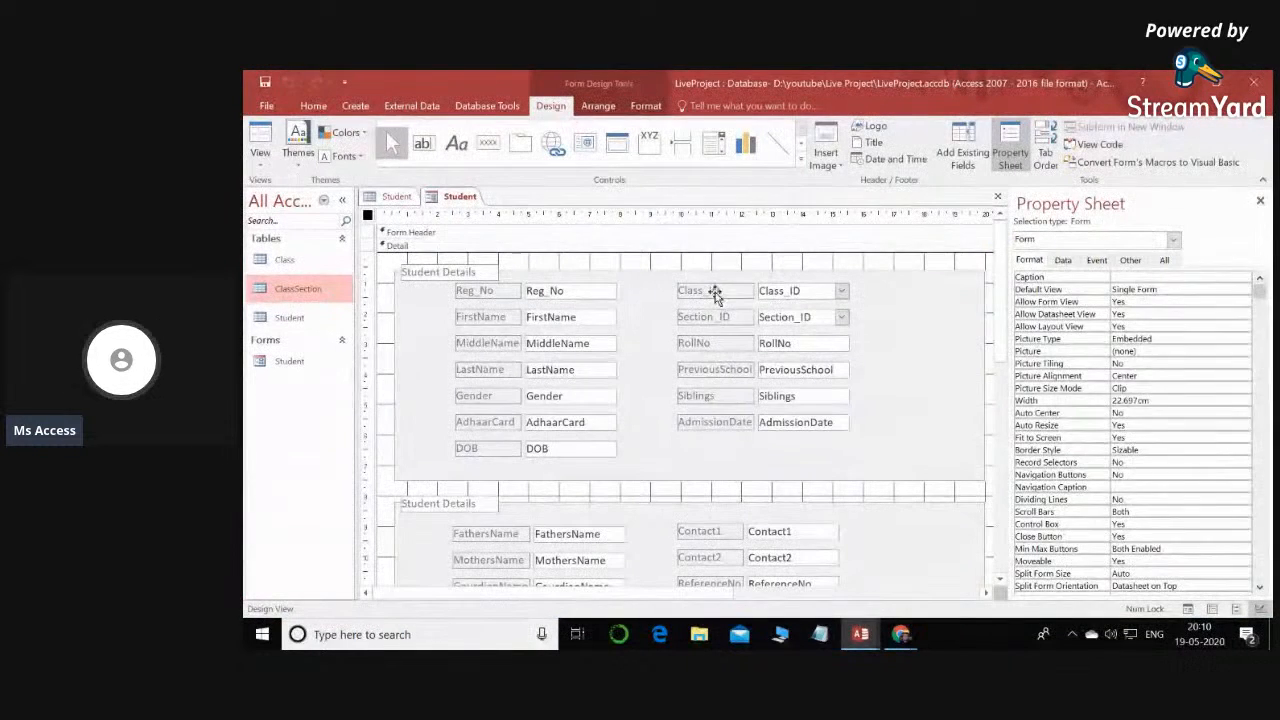
{"action": "left_click", "coordinate": [722, 290]}
{"action": "key", "text": "BackSpace"}
{"action": "key", "text": "BackSpace"}
{"action": "key", "text": "BackSpace"}
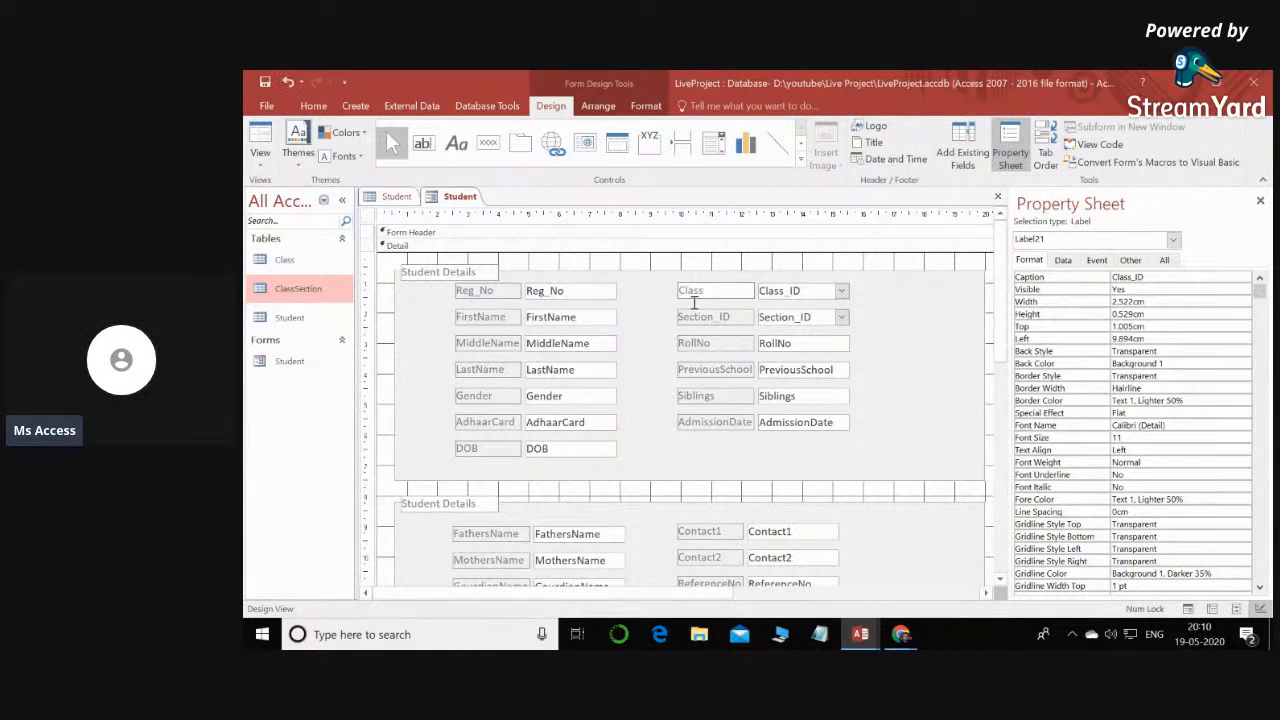
- Try to shorten the Section_ID label to Section
{"action": "left_click", "coordinate": [738, 318]}
{"action": "left_click_drag", "start_coordinate": [742, 317], "coordinate": [717, 319]}
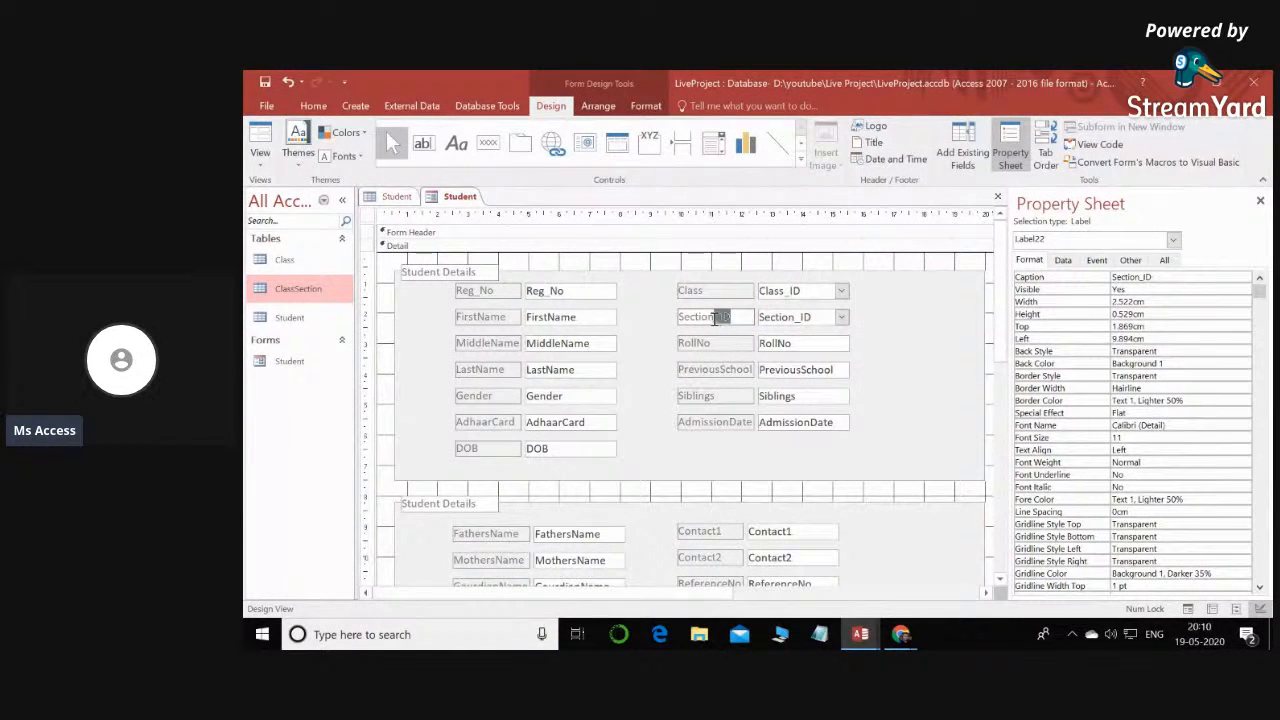
{"action": "key", "text": "BackSpace"}
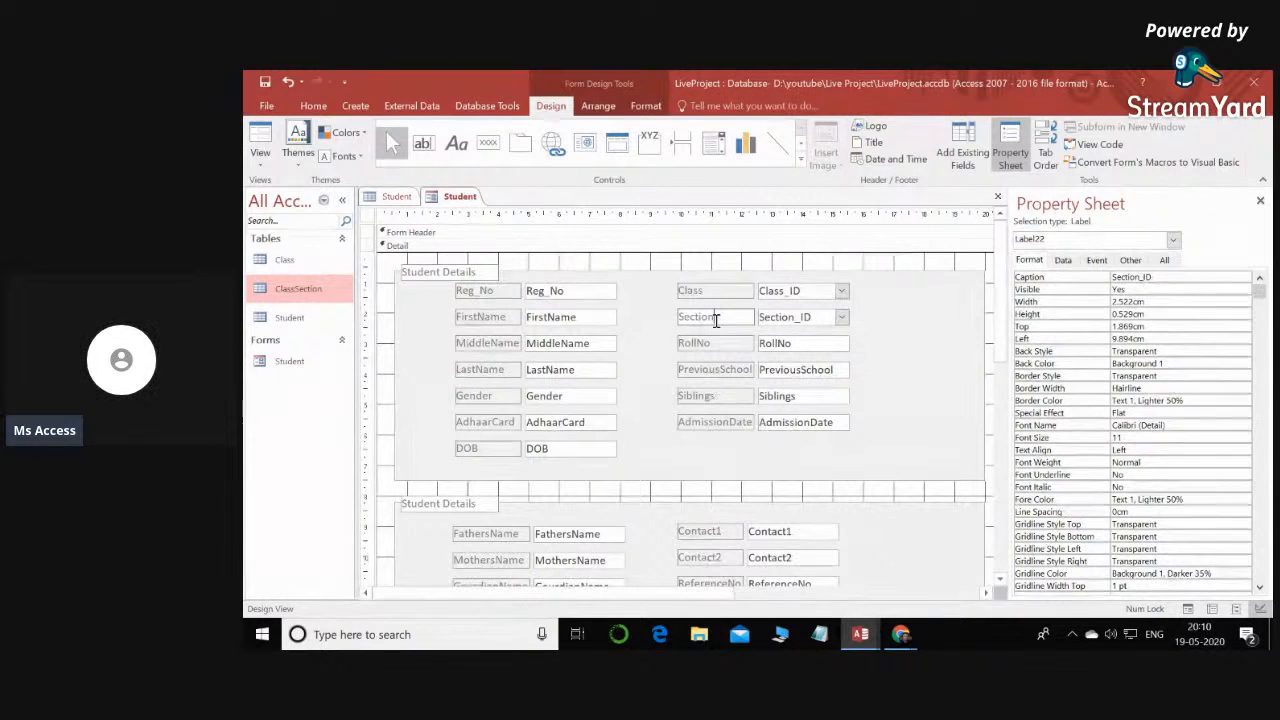
- Open the Student form maximized in Form View and add a new blank record
{"action": "double_click", "coordinate": [290, 361]}
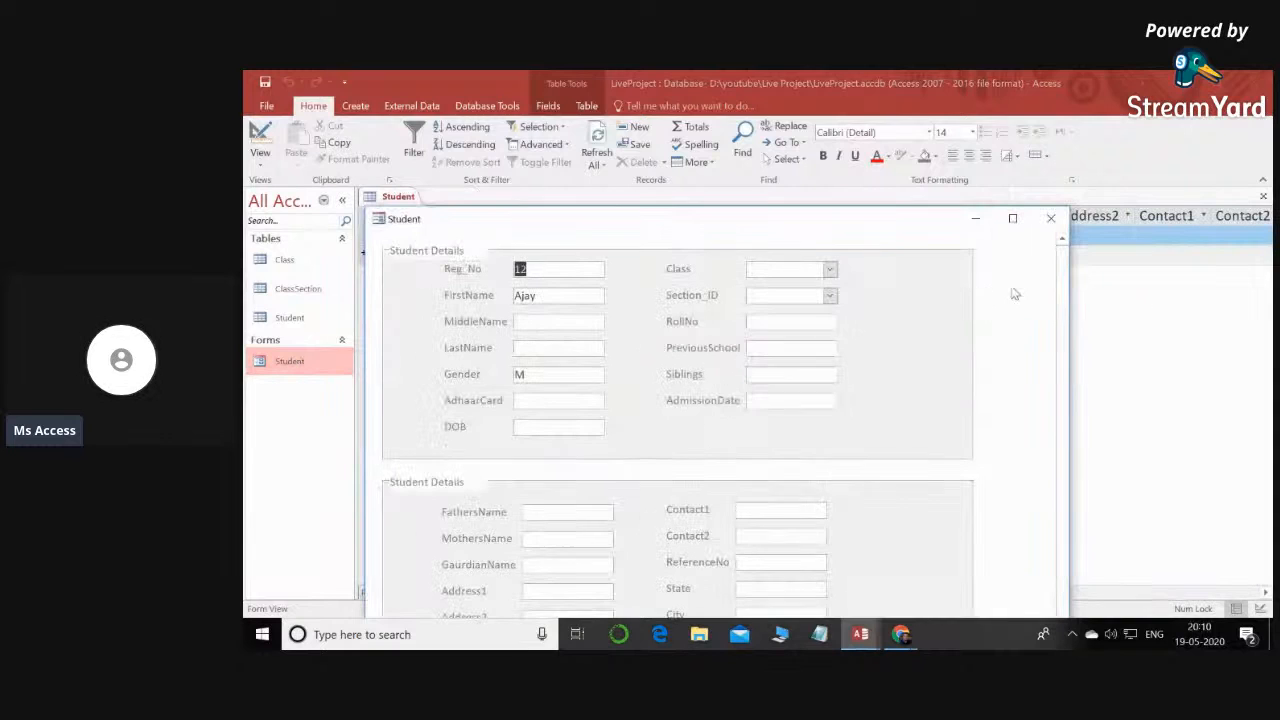
{"action": "left_click", "coordinate": [1035, 180]}
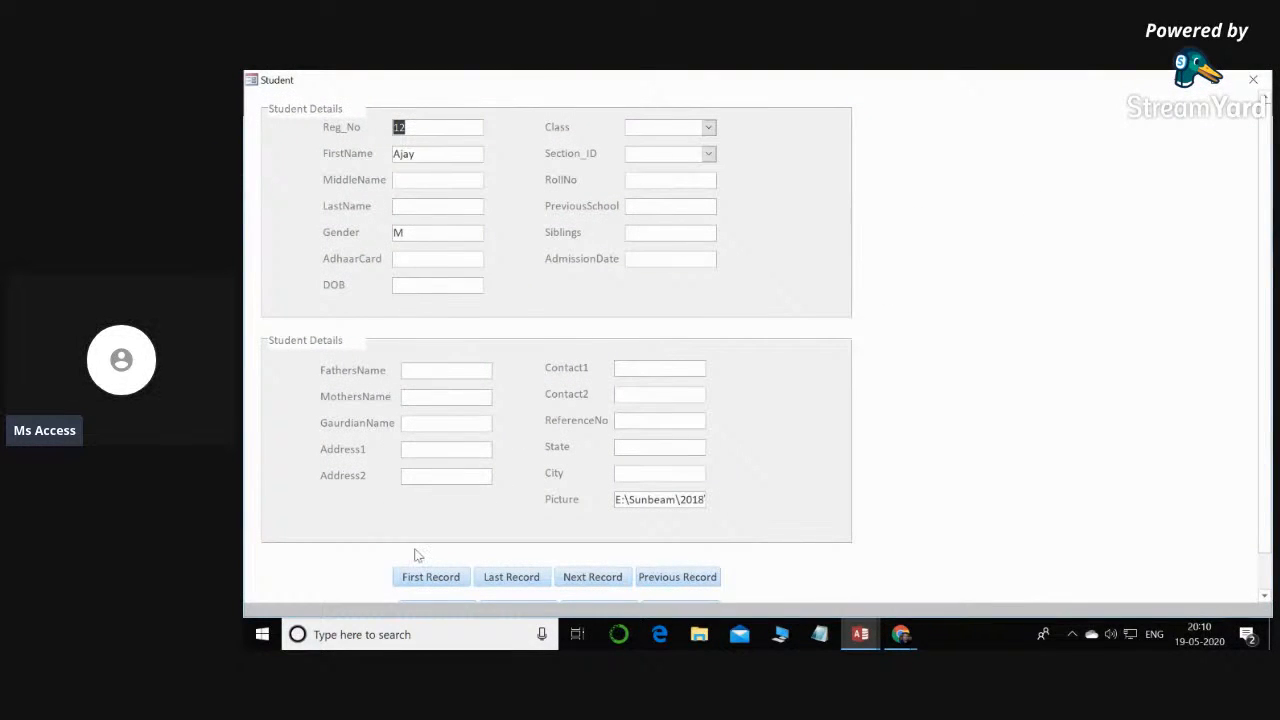
{"action": "left_click", "coordinate": [503, 577]}
{"action": "scroll", "coordinate": [866, 327], "scroll_direction": "down", "scroll_amount": 1}
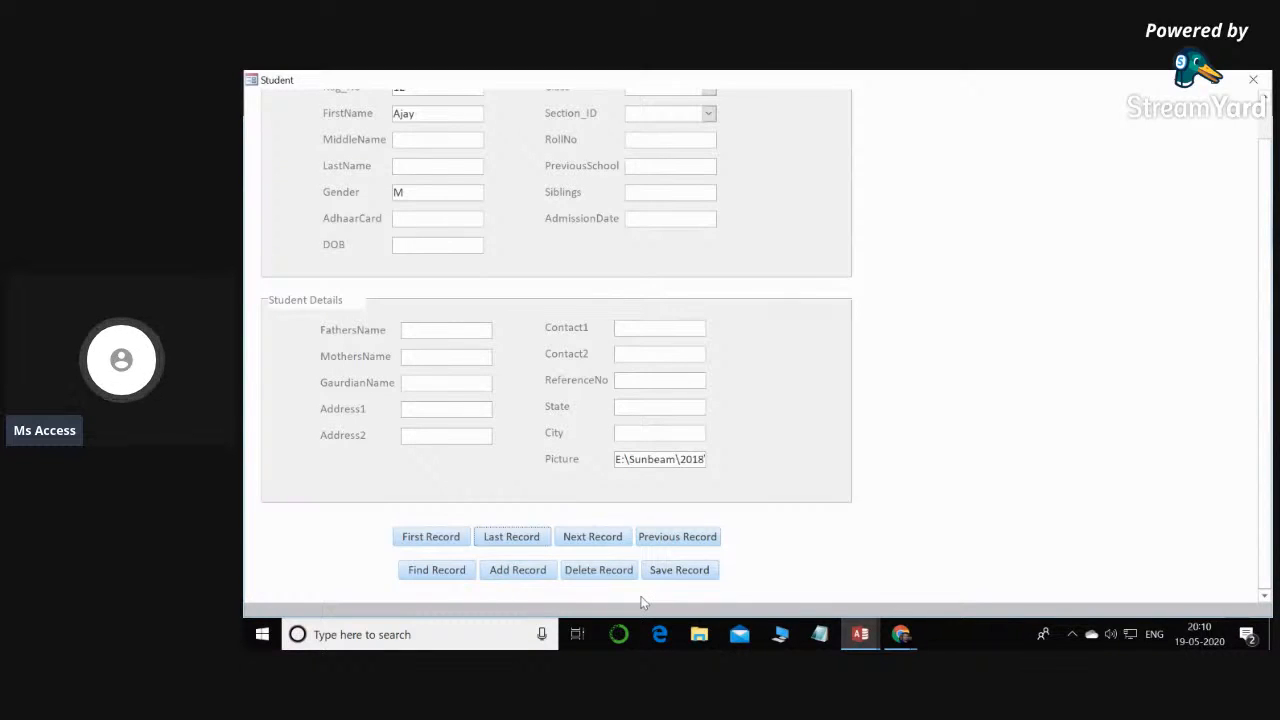
{"action": "left_click", "coordinate": [530, 577]}
{"action": "scroll", "coordinate": [535, 520], "scroll_direction": "up", "scroll_amount": 1}
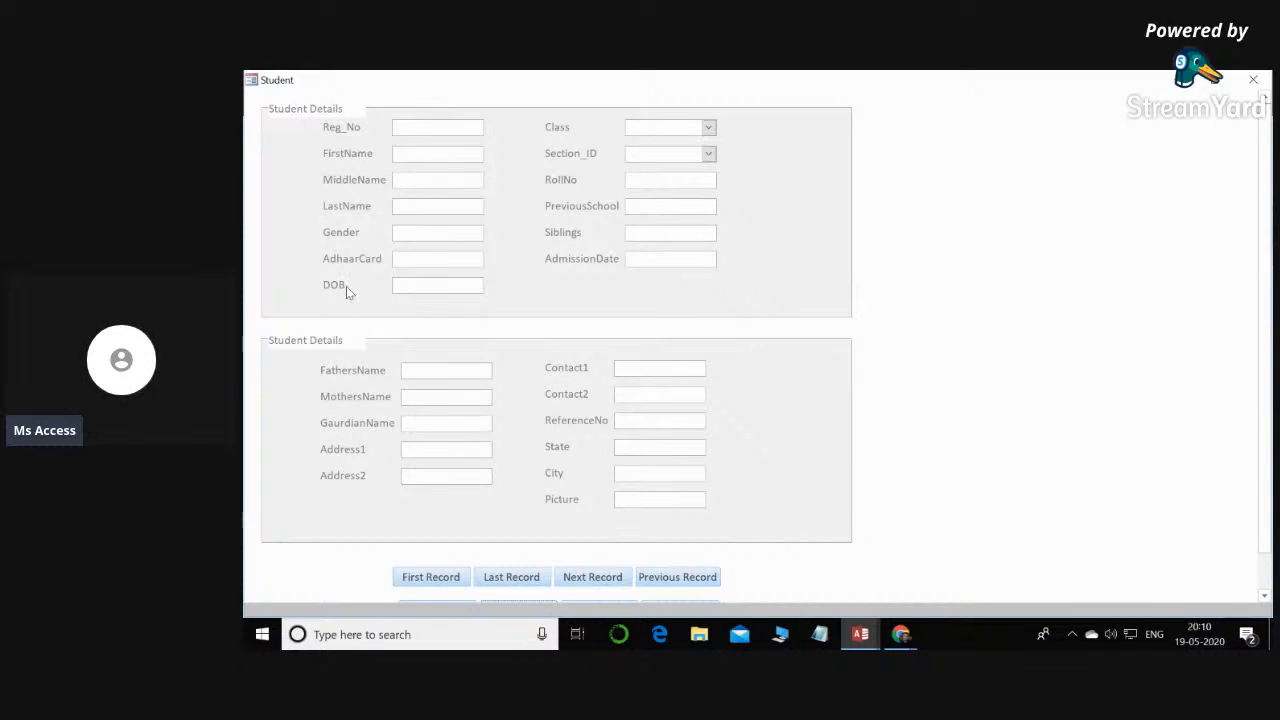
- Enter the student's registration number and first name in the new record, and set Gender to M
{"action": "left_click", "coordinate": [442, 130]}
{"action": "type", "text": "2345"}
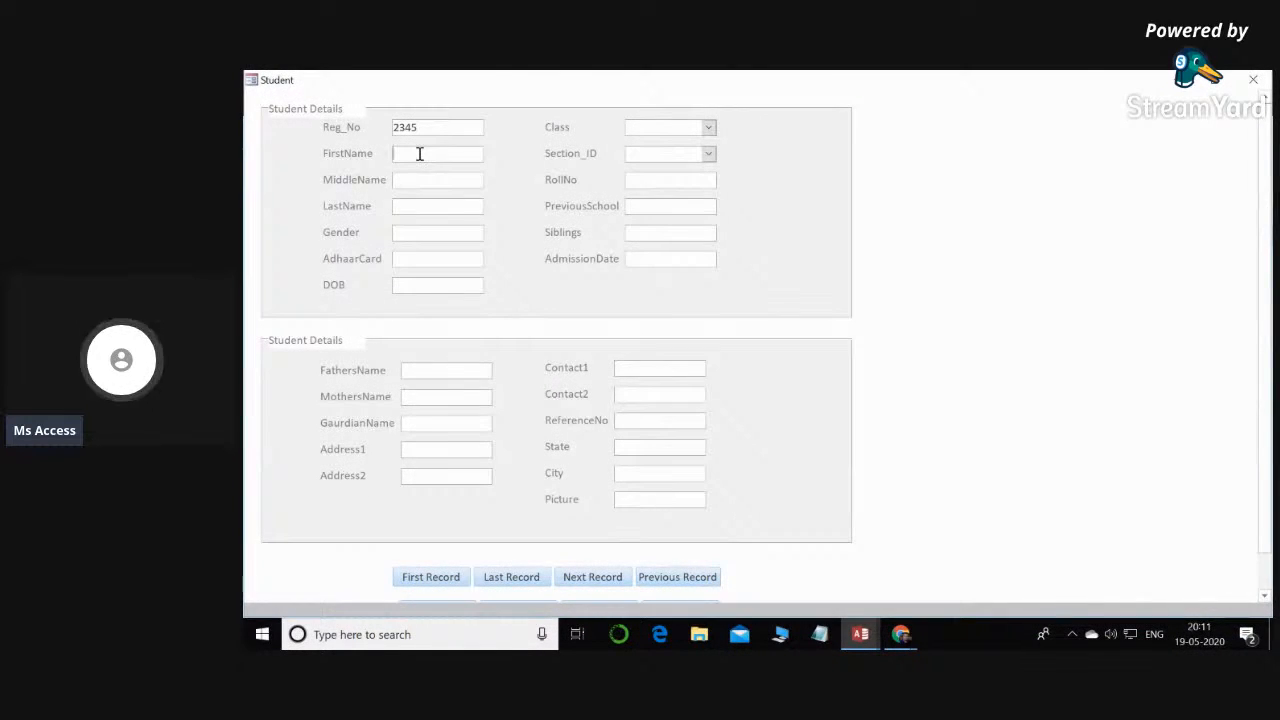
{"action": "left_click", "coordinate": [420, 153]}
{"action": "type", "text": "Ra"}
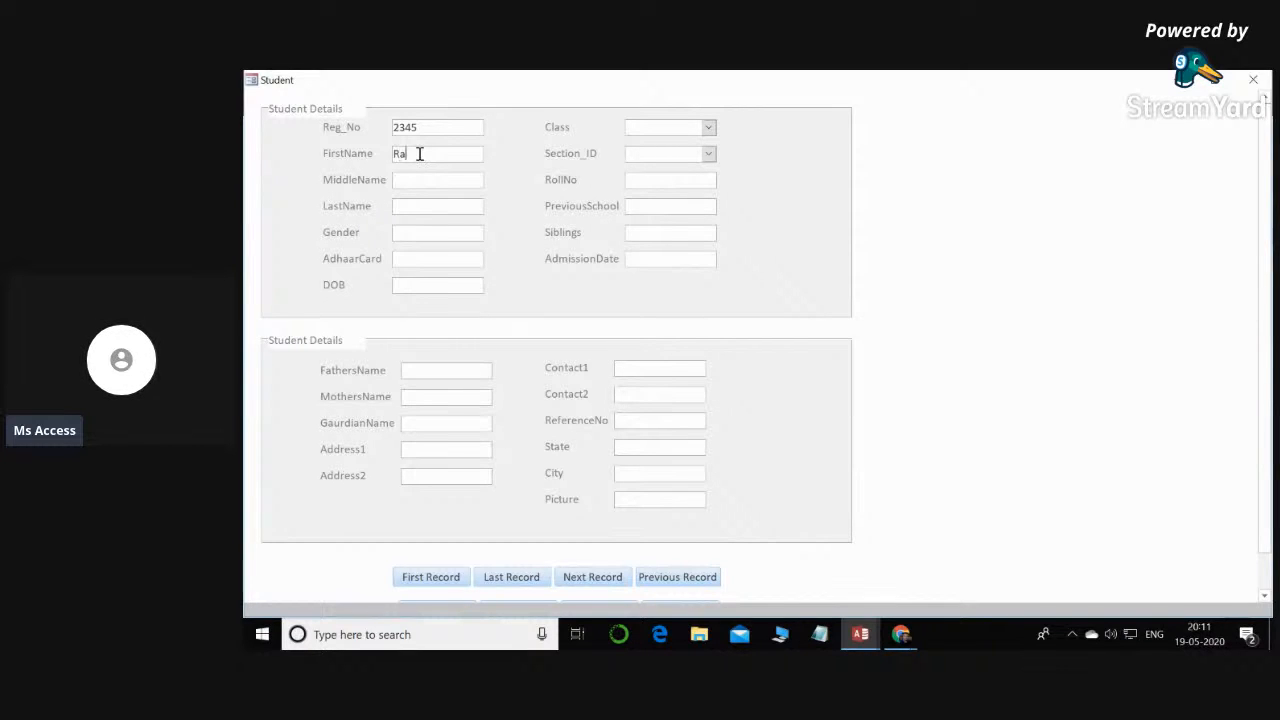
{"action": "type", "text": "dhav"}
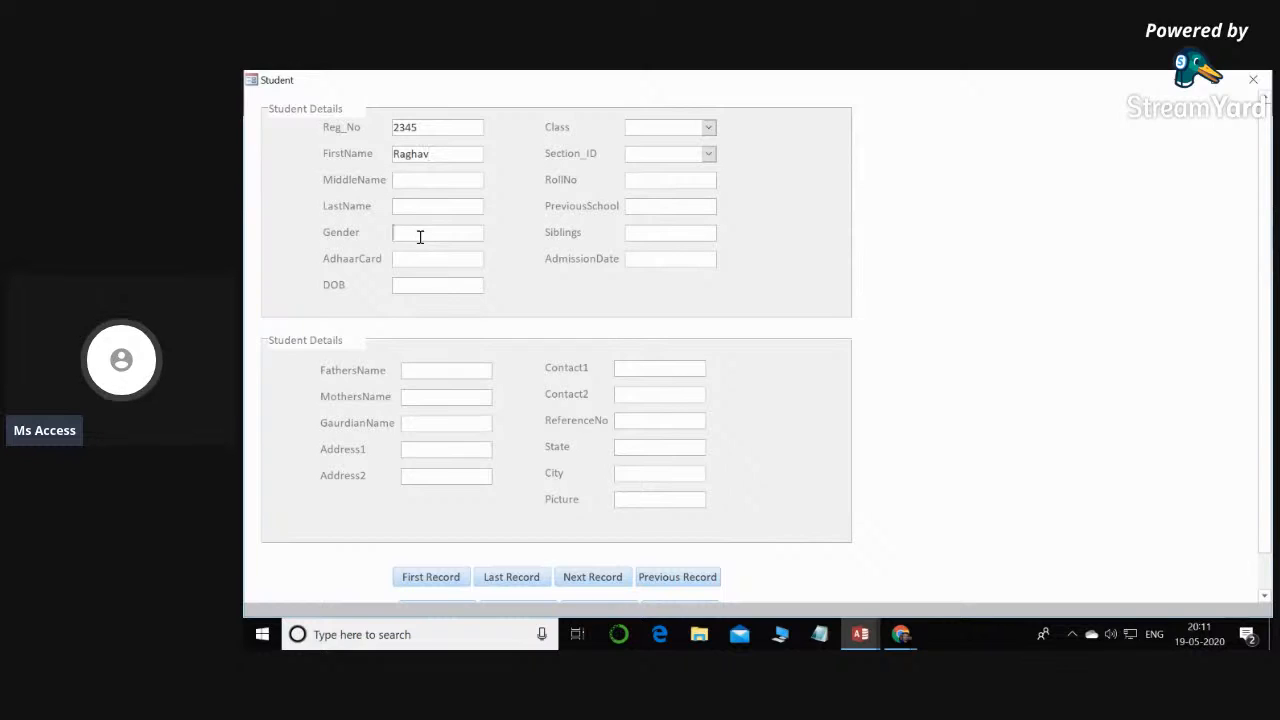
{"action": "type", "text": "M"}
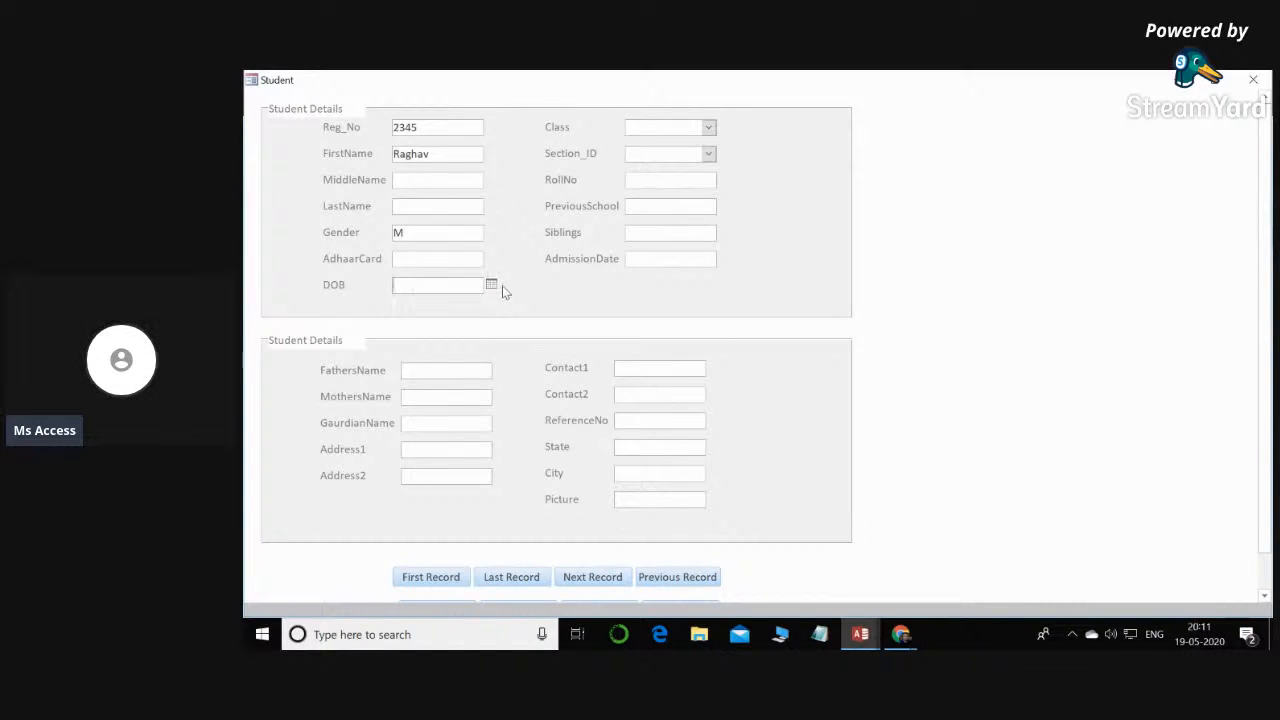
- Choose the student's date of birth from the DOB date picker
{"action": "left_click", "coordinate": [493, 286]}
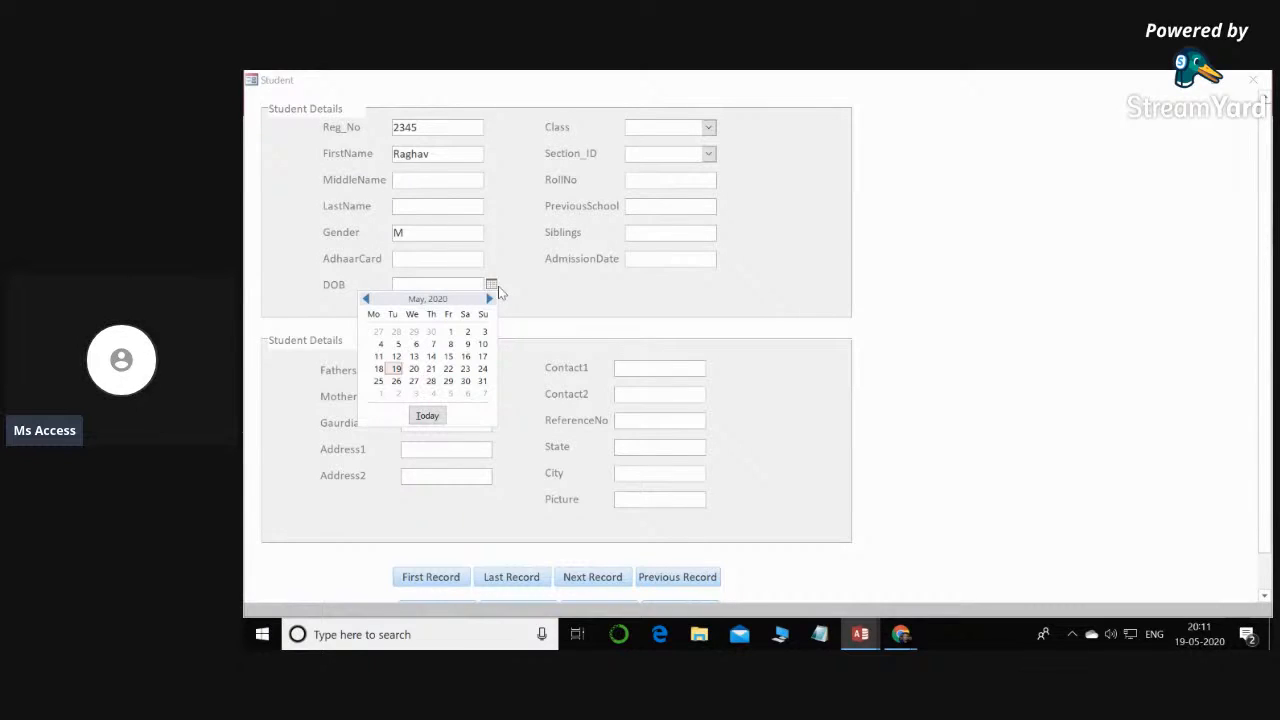
{"action": "left_click", "coordinate": [366, 298]}
{"action": "left_click", "coordinate": [366, 298]}
{"action": "left_click", "coordinate": [366, 298]}
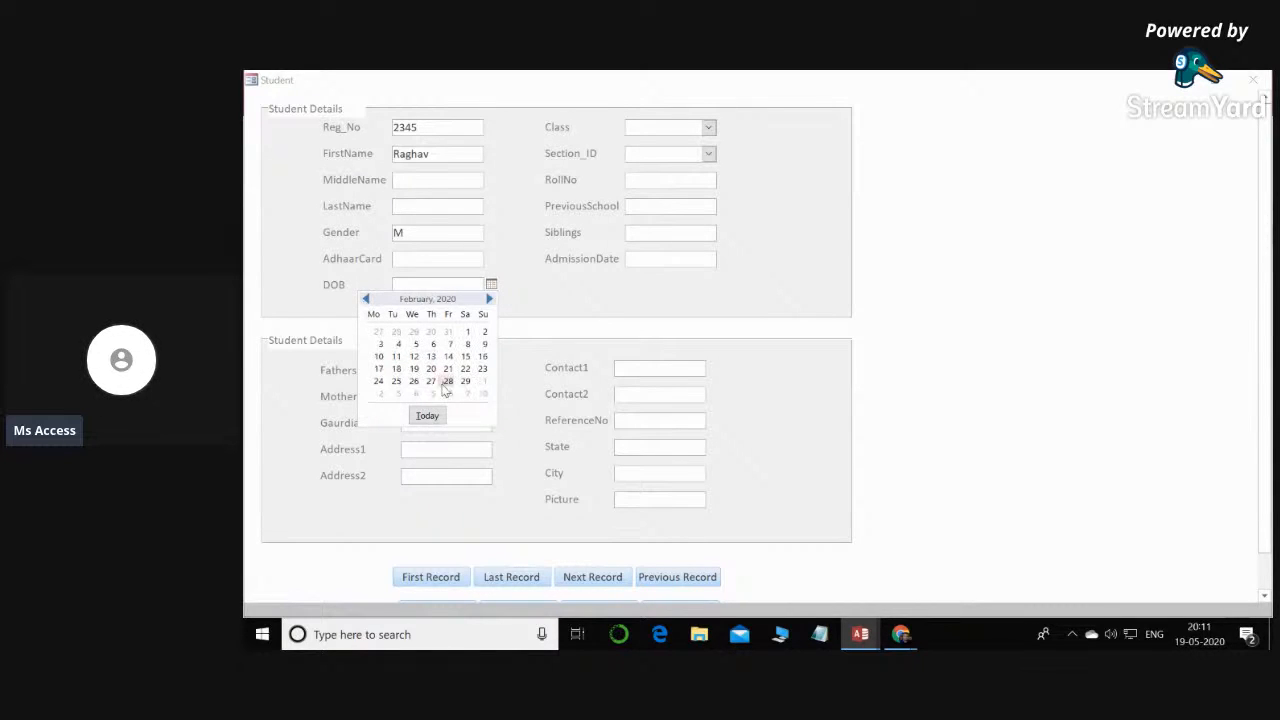
{"action": "left_click", "coordinate": [415, 357]}
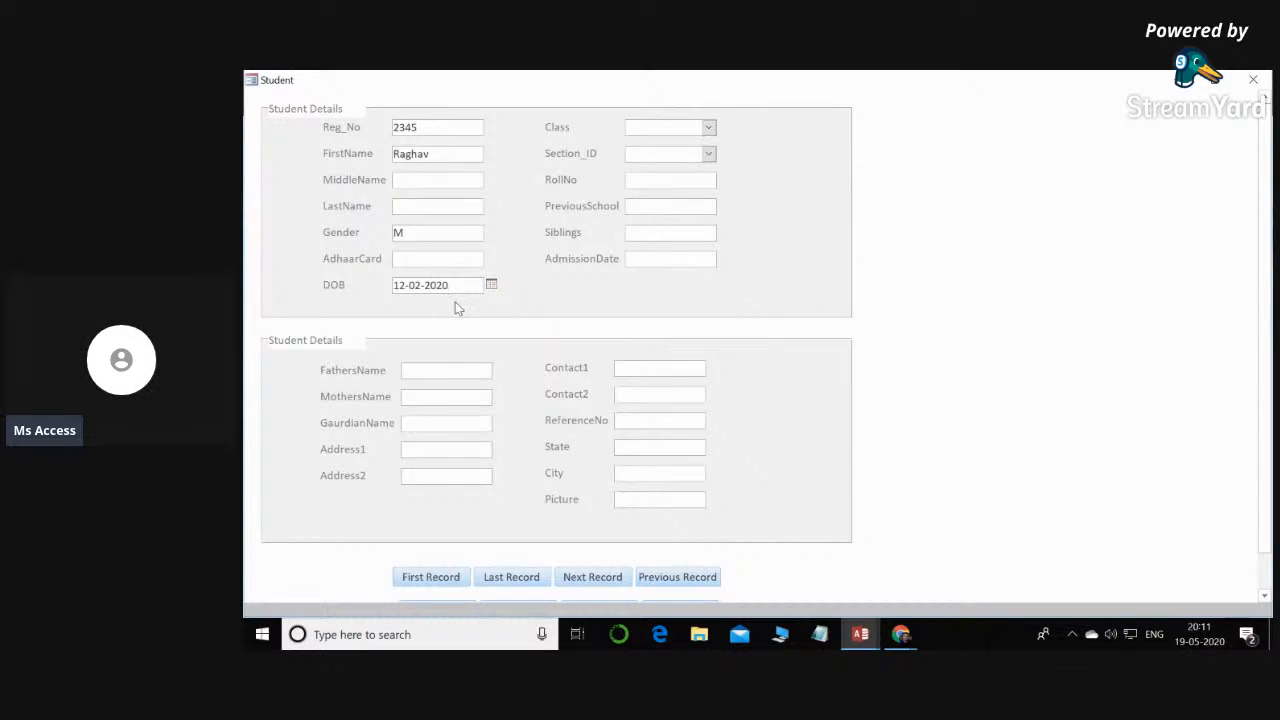
- Set the new student's AdmissionDate to 19-05-2020 with the date picker and save the record
{"action": "left_click", "coordinate": [678, 258]}
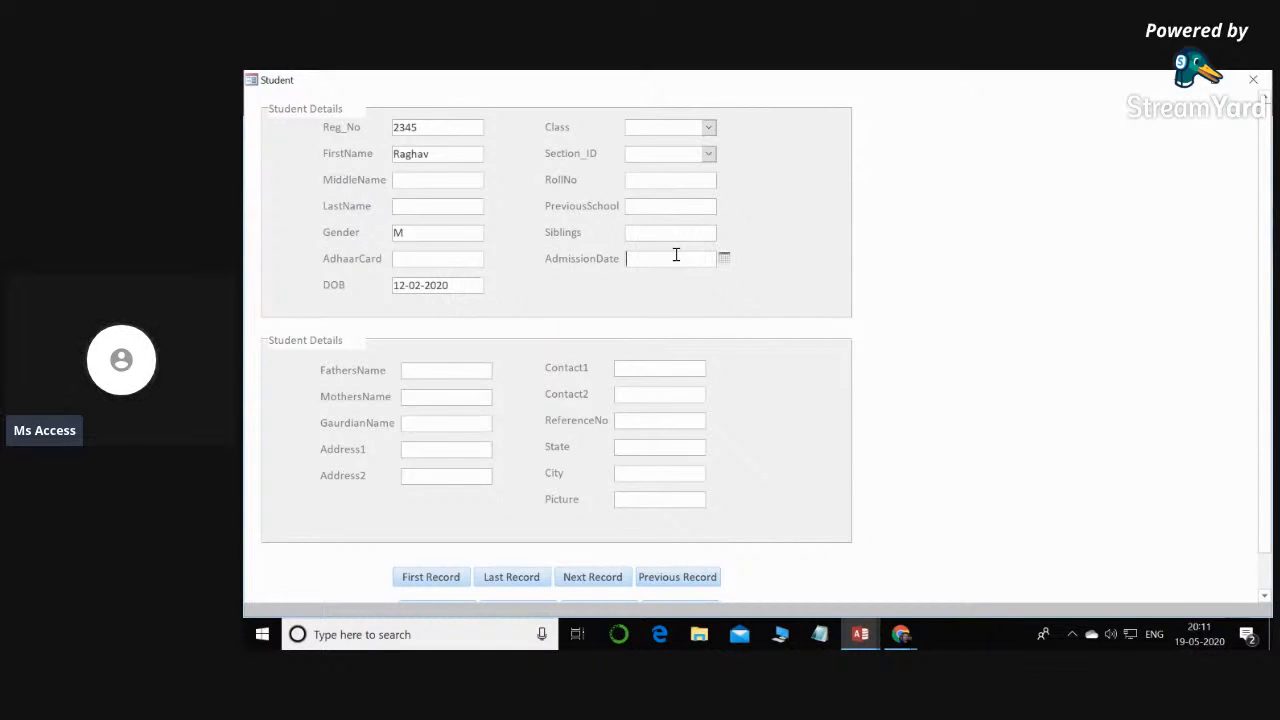
{"action": "left_click", "coordinate": [727, 258]}
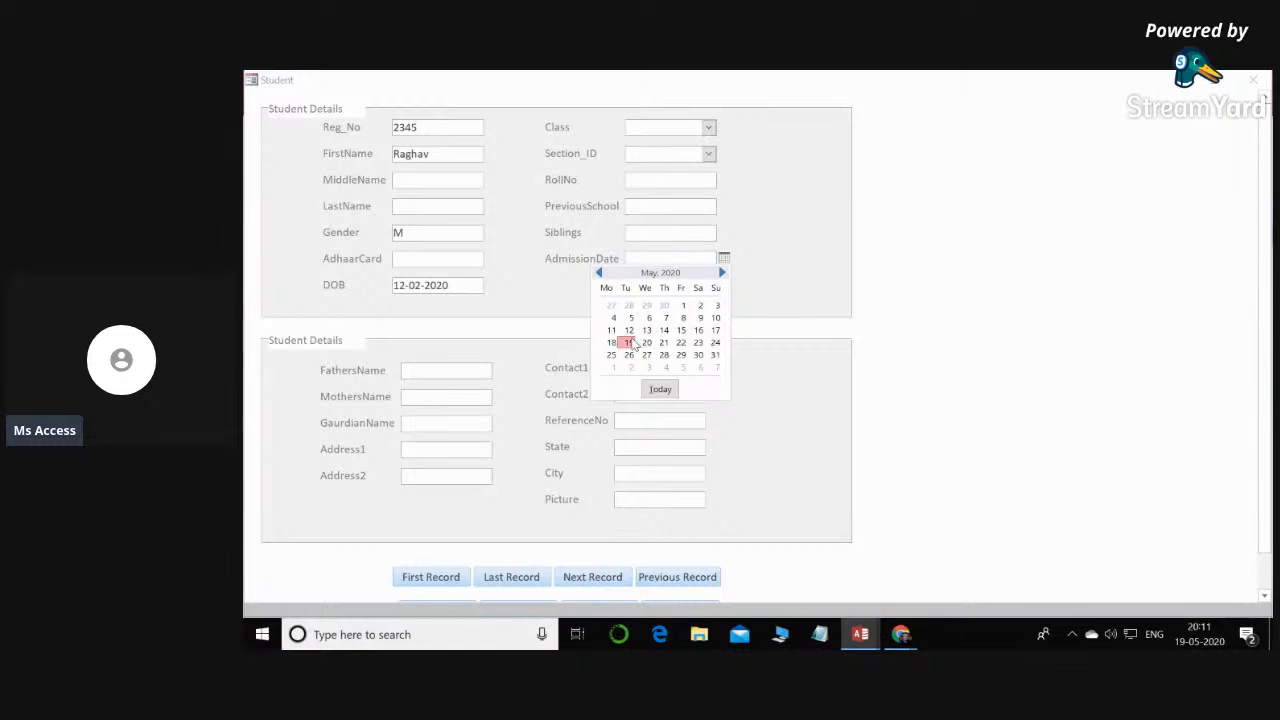
{"action": "left_click", "coordinate": [629, 342]}
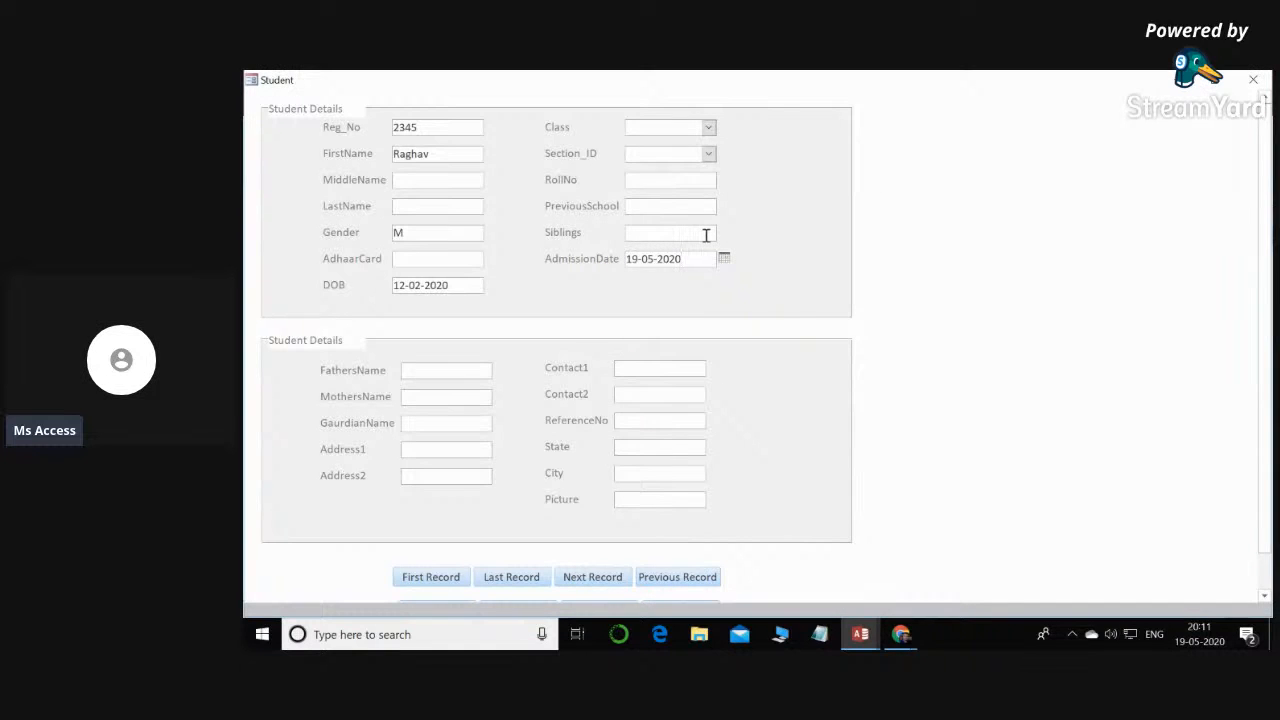
{"action": "scroll", "coordinate": [705, 235], "scroll_direction": "down", "scroll_amount": 2}
{"action": "scroll", "coordinate": [868, 312], "scroll_direction": "up", "scroll_amount": 2}
{"action": "scroll", "coordinate": [850, 313], "scroll_direction": "down", "scroll_amount": 2}
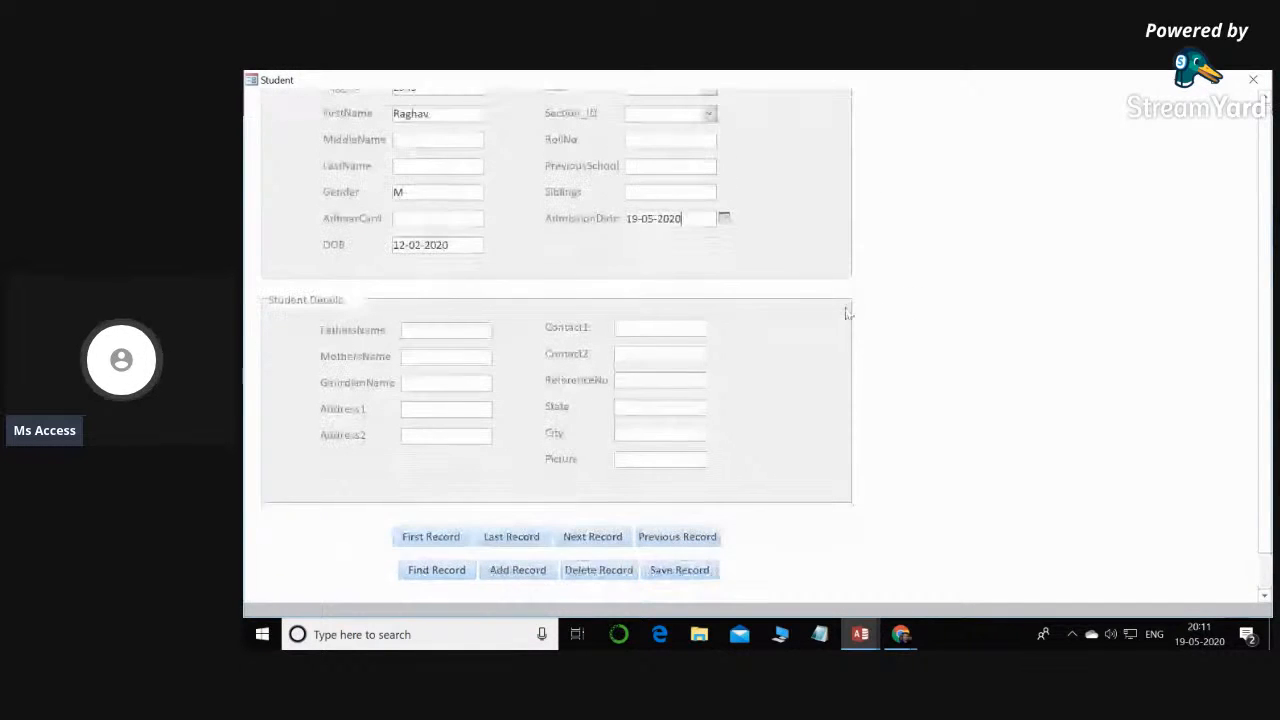
{"action": "left_click", "coordinate": [680, 570]}
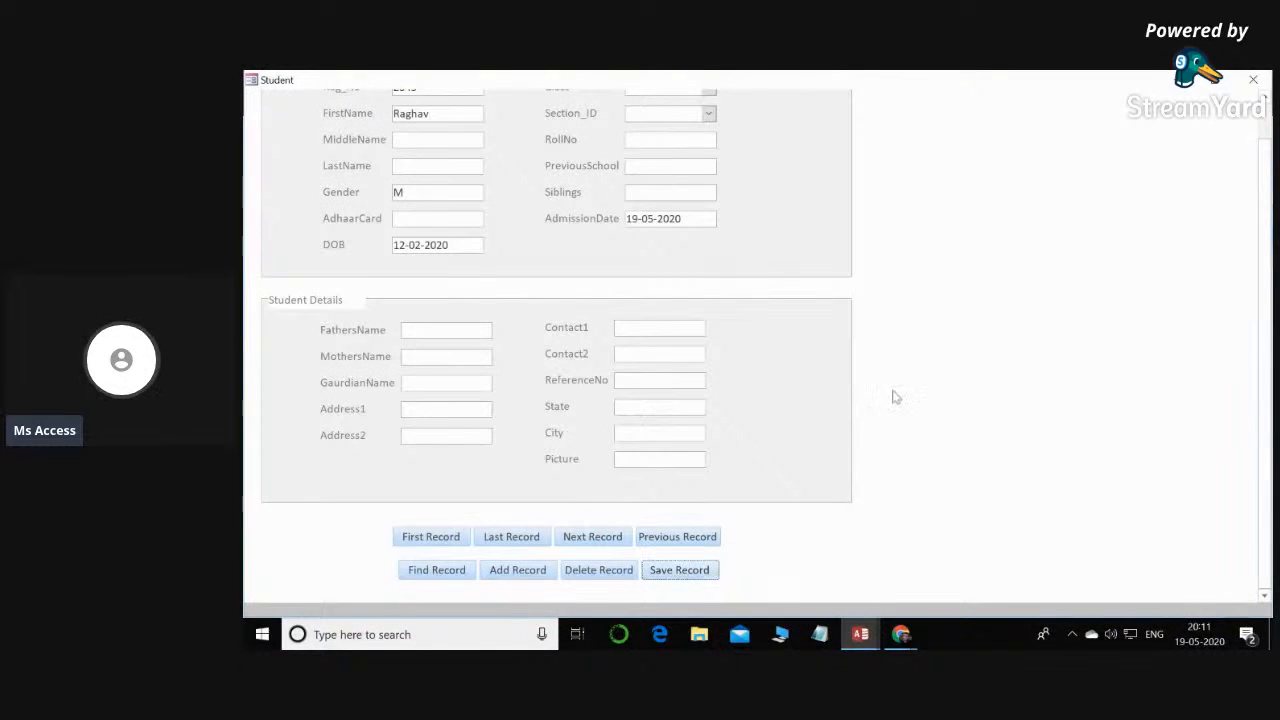
{"action": "scroll", "coordinate": [693, 262], "scroll_direction": "up", "scroll_amount": 2}
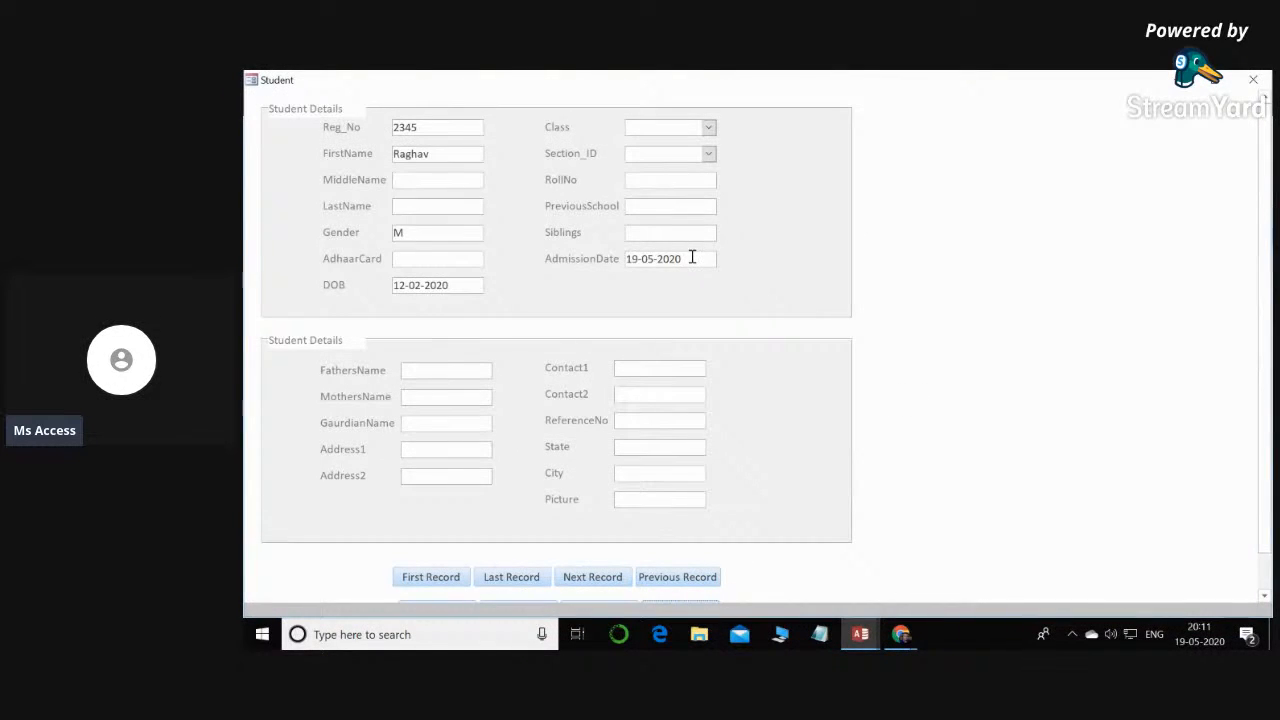
- Test the record navigation by going to the first record and advancing past the last one
{"action": "scroll", "coordinate": [474, 500], "scroll_direction": "down", "scroll_amount": 2}
{"action": "left_click", "coordinate": [453, 536]}
{"action": "scroll", "coordinate": [436, 110], "scroll_direction": "up", "scroll_amount": 2}
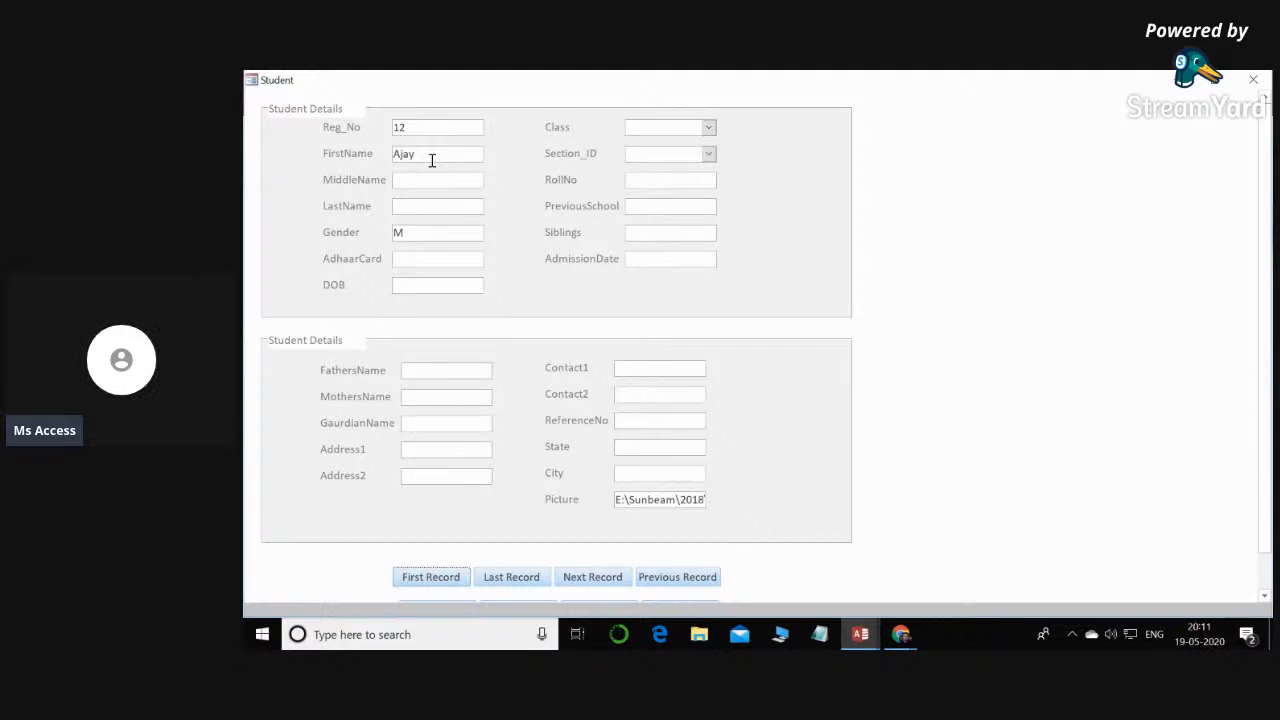
{"action": "scroll", "coordinate": [432, 160], "scroll_direction": "down", "scroll_amount": 2}
{"action": "left_click", "coordinate": [574, 537]}
{"action": "scroll", "coordinate": [469, 129], "scroll_direction": "up", "scroll_amount": 2}
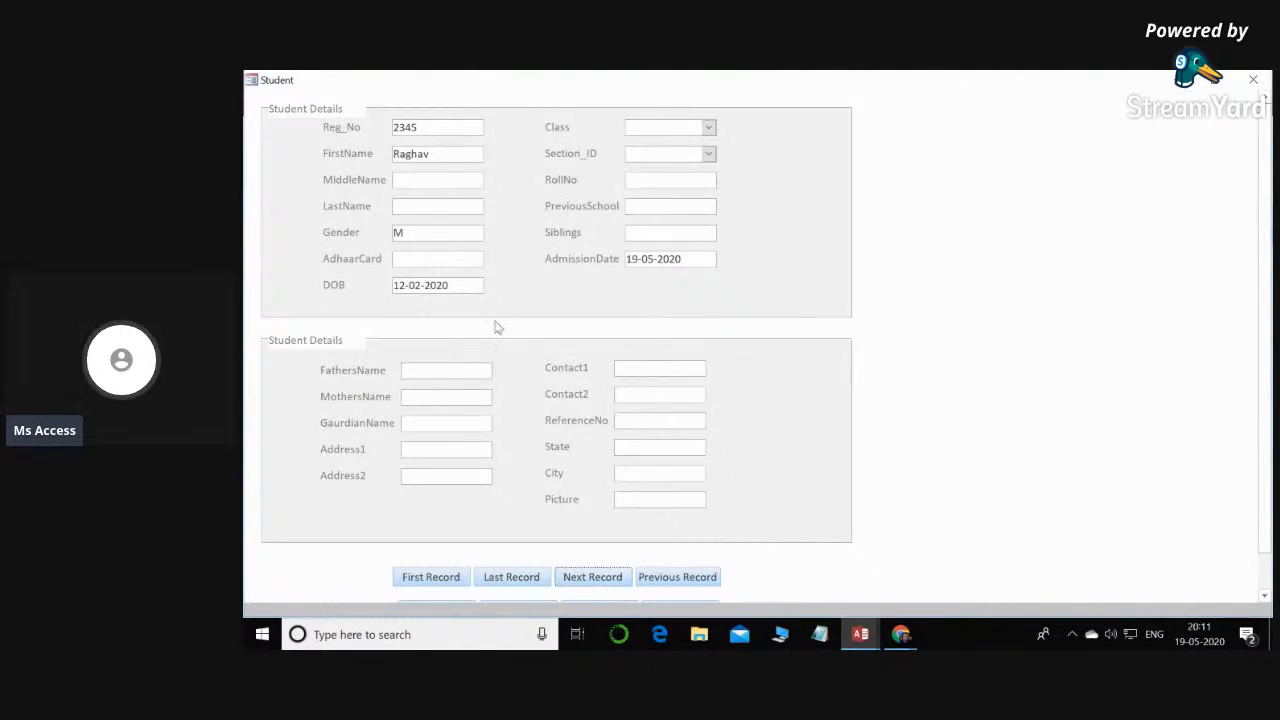
{"action": "scroll", "coordinate": [603, 475], "scroll_direction": "down", "scroll_amount": 2}
{"action": "left_click", "coordinate": [593, 540]}
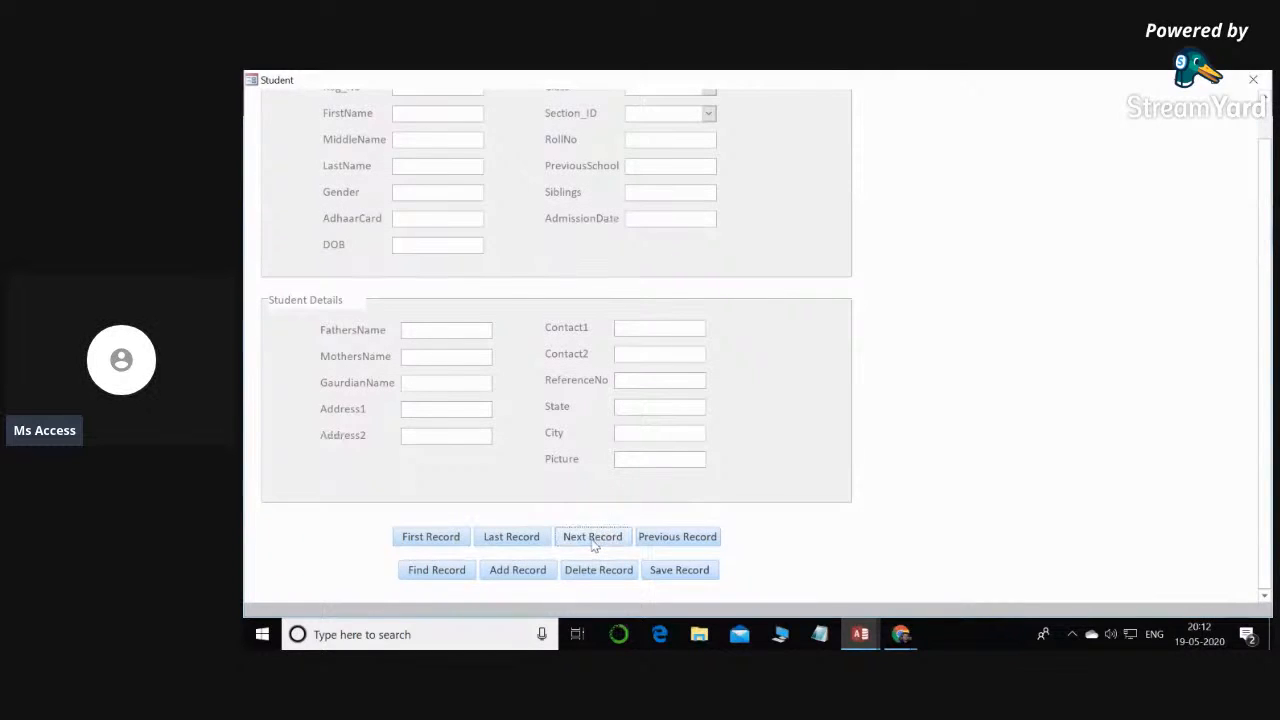
{"action": "left_click", "coordinate": [592, 539]}
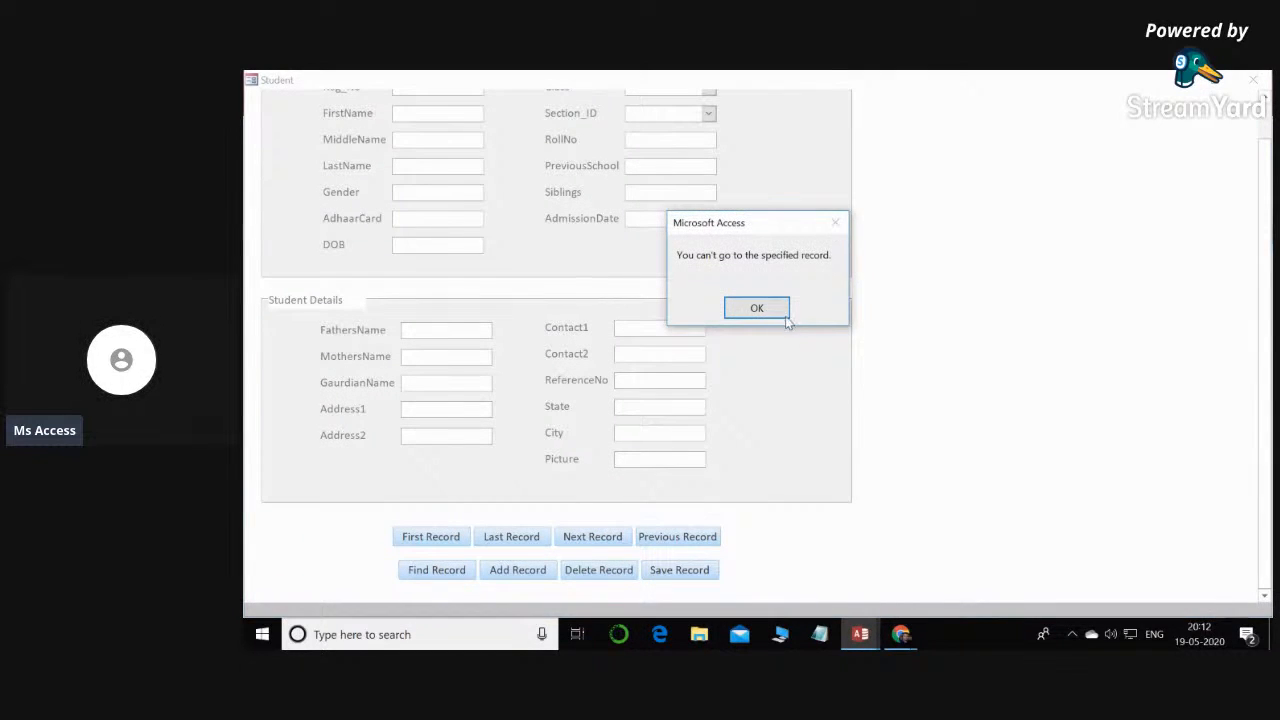
{"action": "left_click", "coordinate": [784, 316]}
- Return to the first student record and set its Class to I and Section_ID to A
{"action": "left_click", "coordinate": [437, 536]}
{"action": "scroll", "coordinate": [438, 275], "scroll_direction": "up", "scroll_amount": 2}
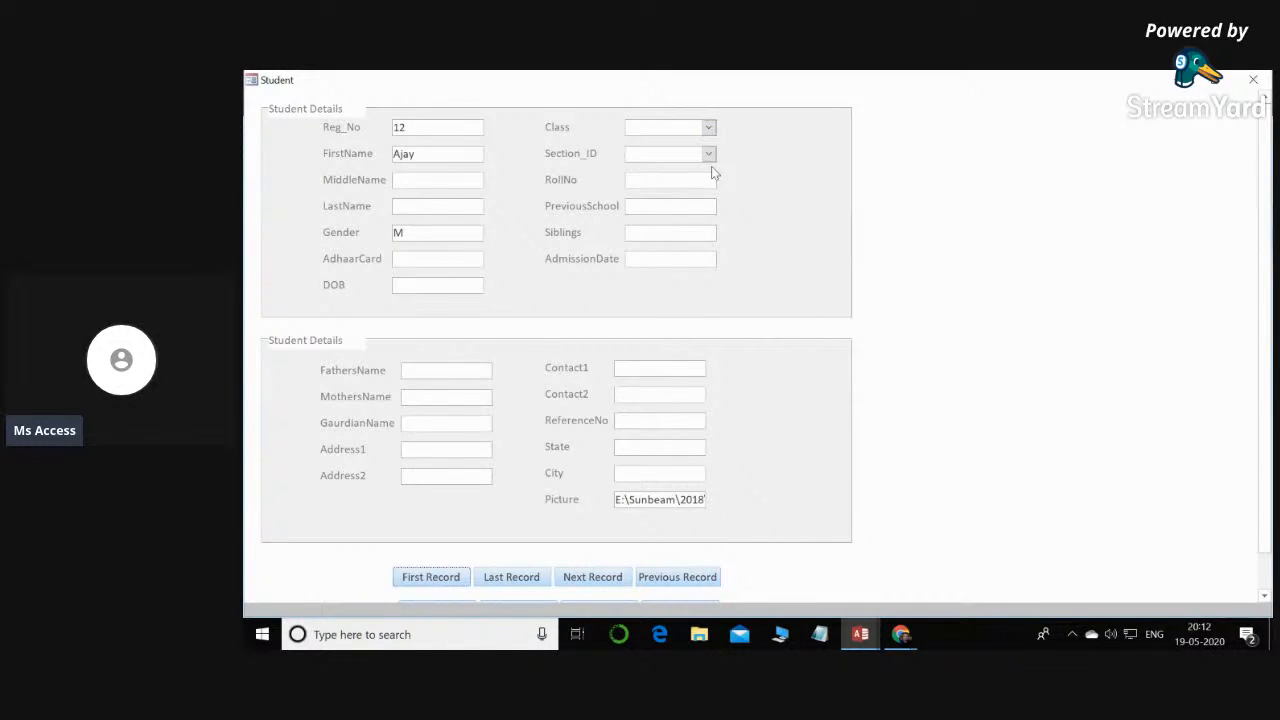
{"action": "left_click", "coordinate": [708, 128]}
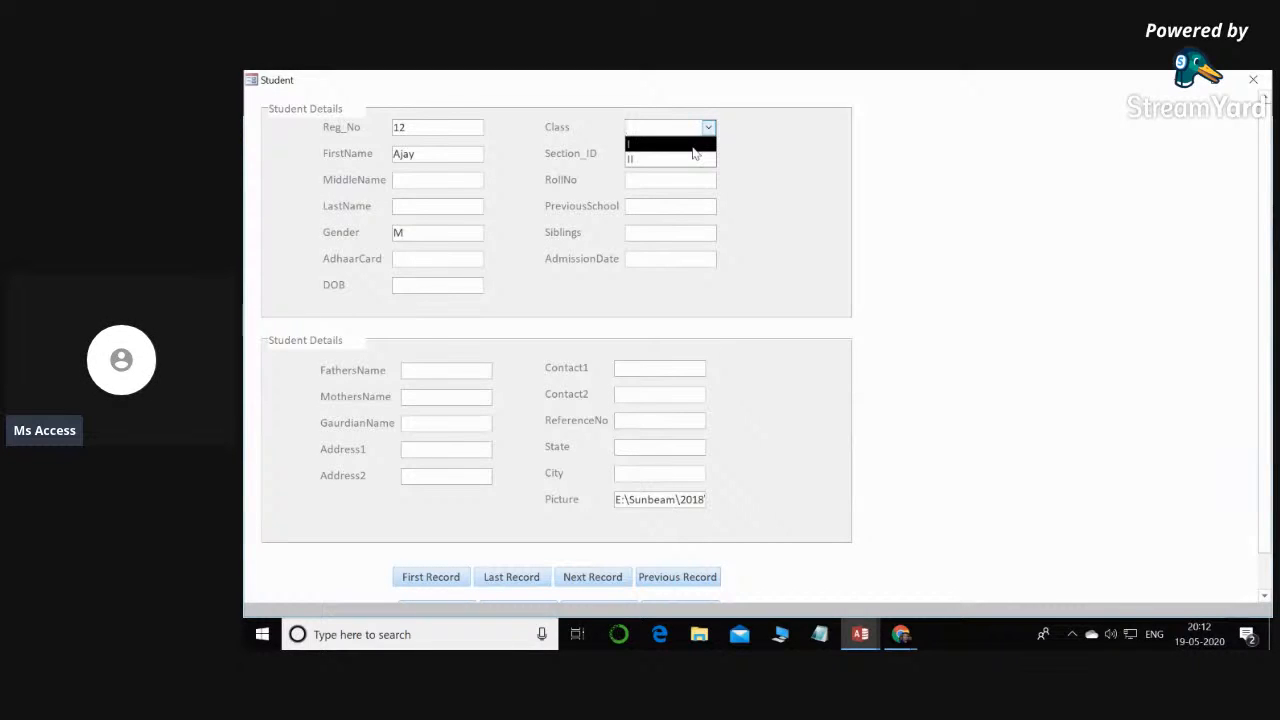
{"action": "left_click", "coordinate": [693, 145]}
{"action": "left_click", "coordinate": [710, 154]}
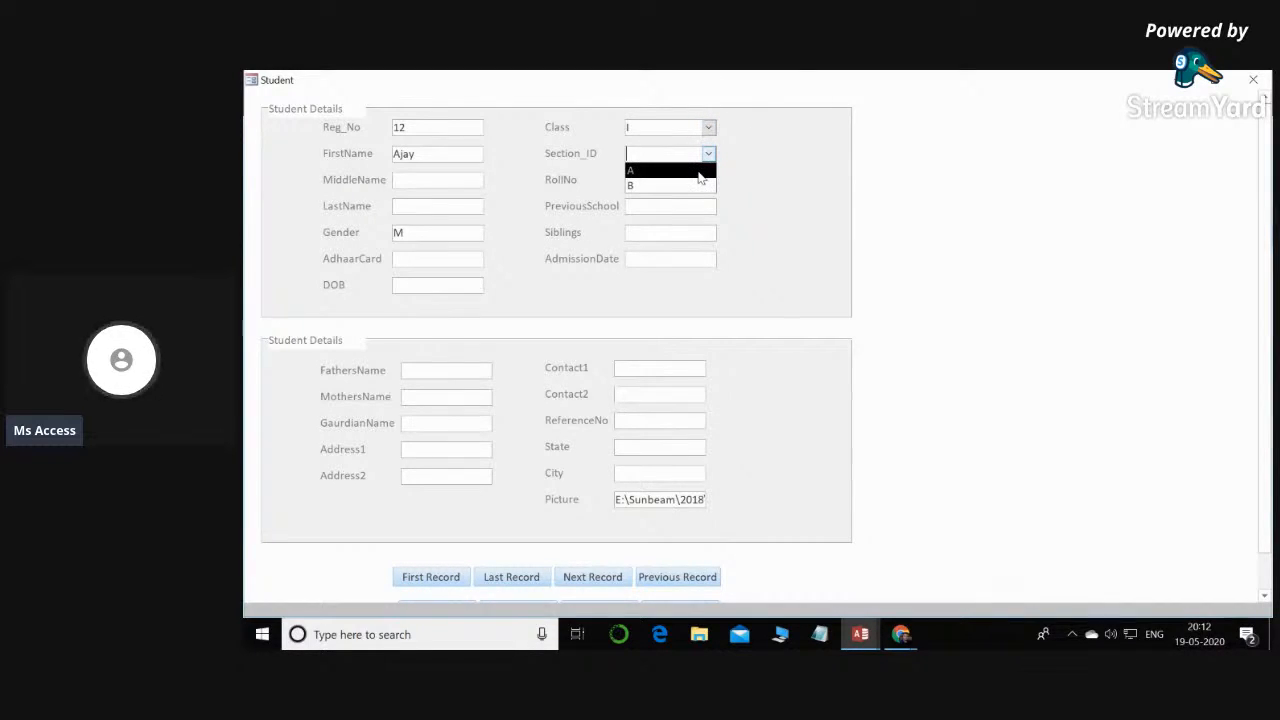
{"action": "left_click", "coordinate": [699, 172]}
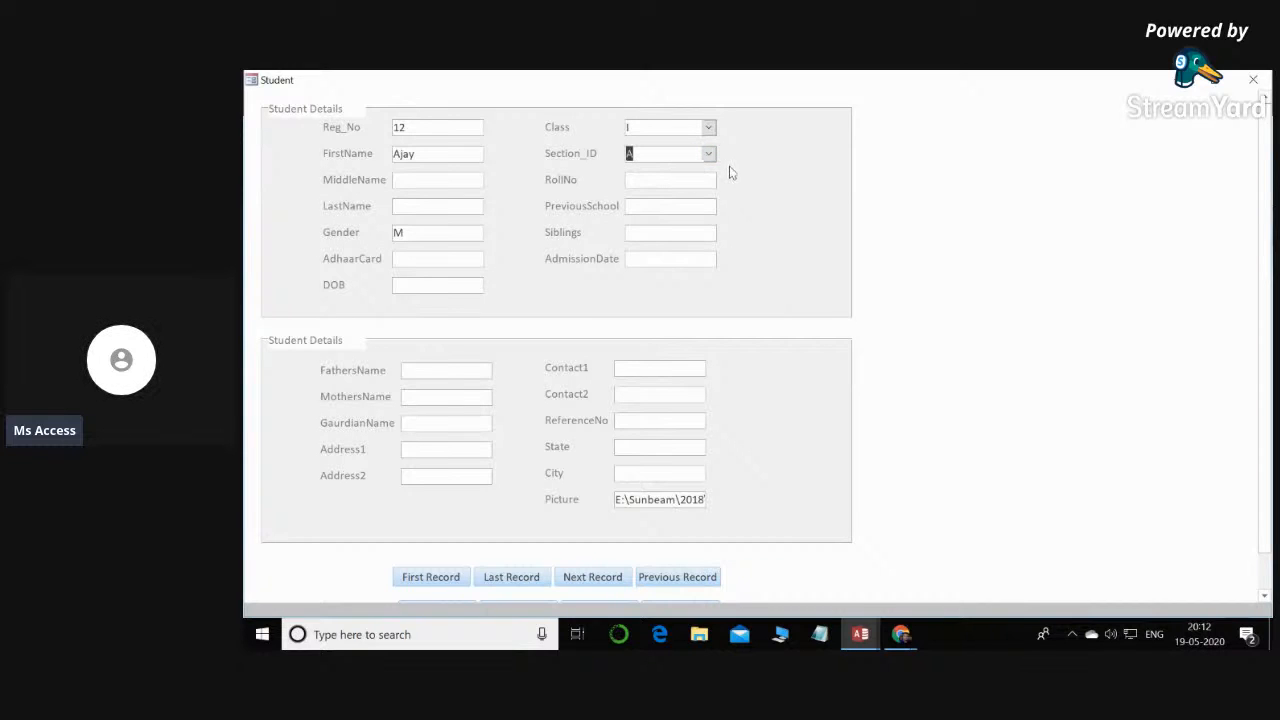
- Go to the last record and back to the first to check their Class and Section_ID entries
{"action": "scroll", "coordinate": [708, 331], "scroll_direction": "down", "scroll_amount": 1}
{"action": "left_click", "coordinate": [511, 537]}
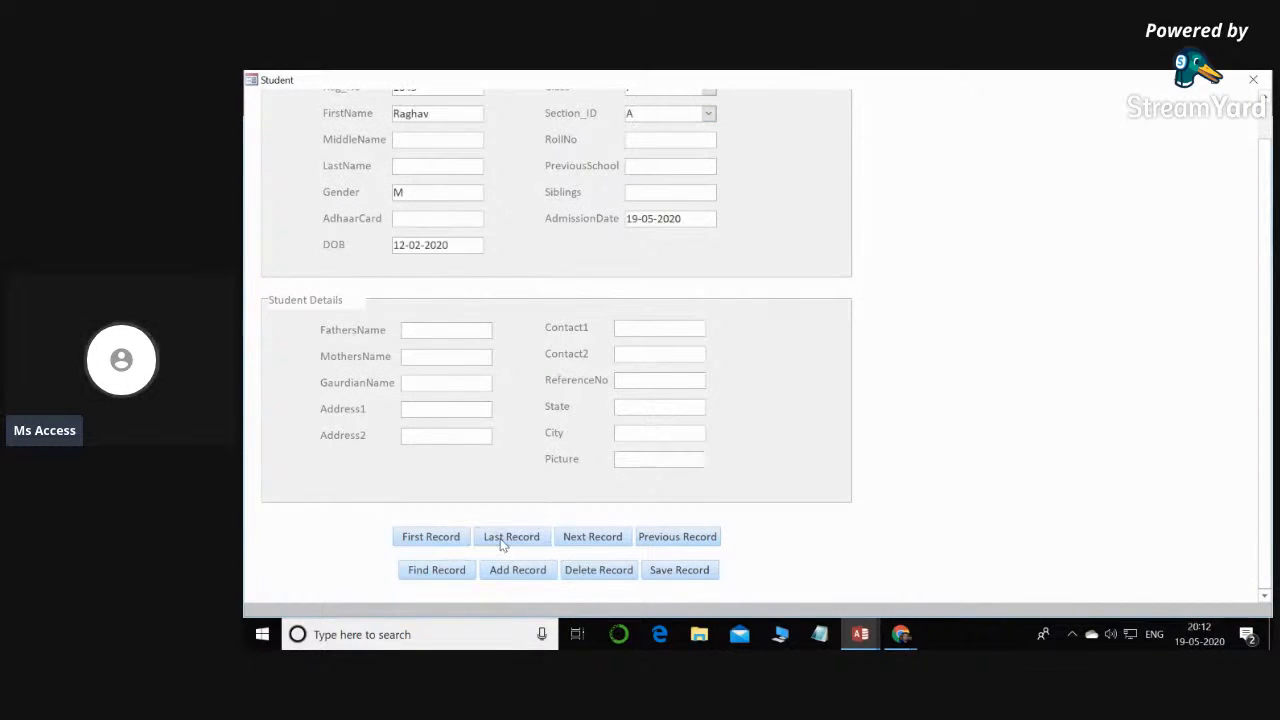
{"action": "scroll", "coordinate": [505, 545], "scroll_direction": "up", "scroll_amount": 1}
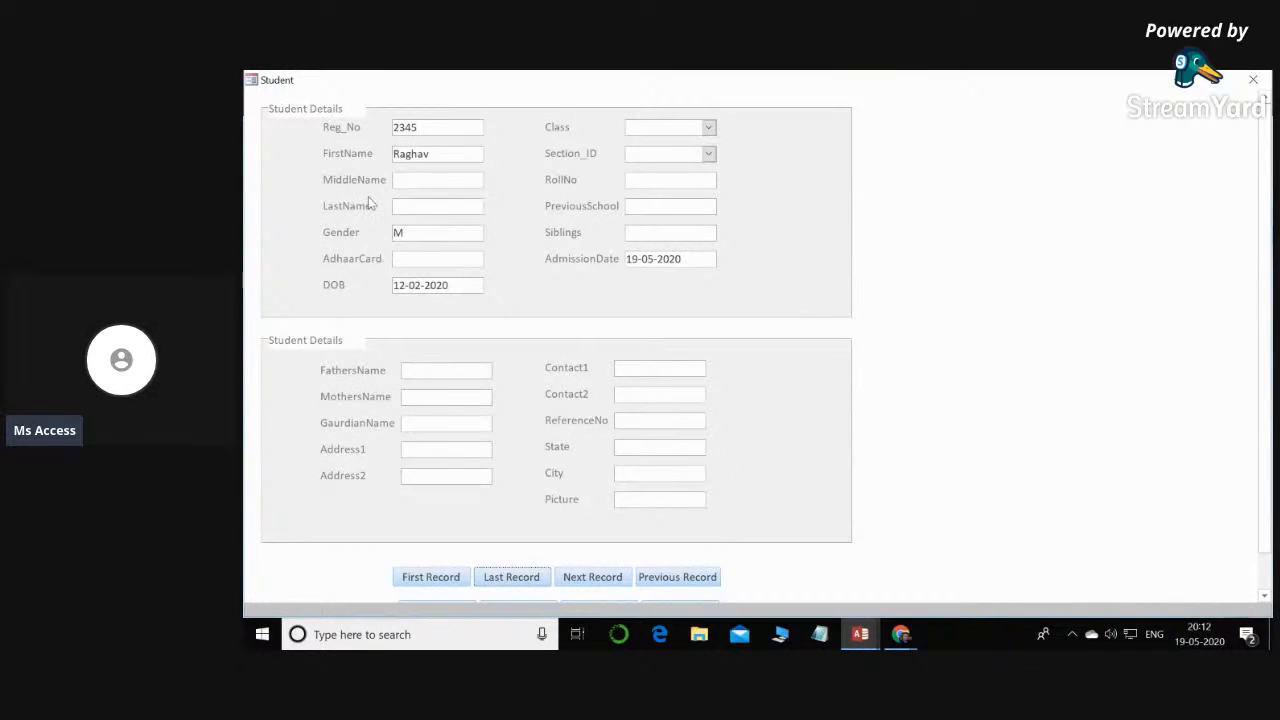
{"action": "left_click", "coordinate": [448, 580]}
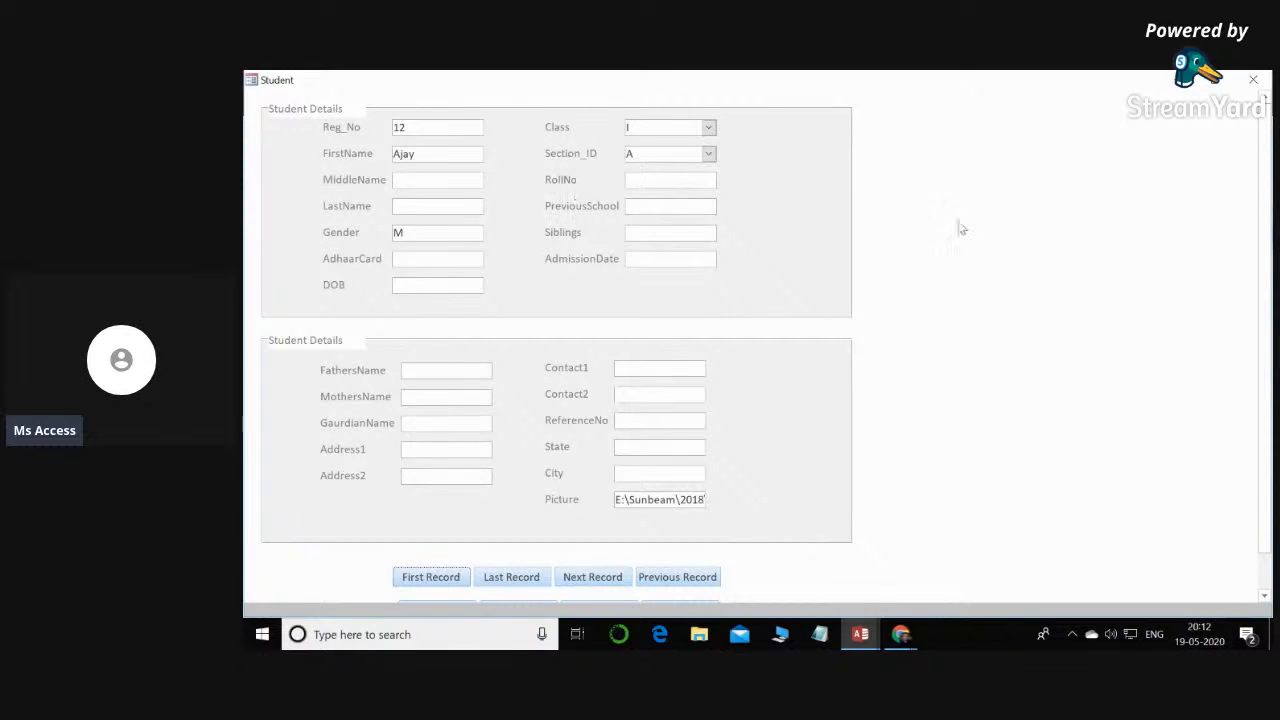
- Switch the Student form to Design View, then open the Student table and examine its stored Class_ID and Section_ID values
{"action": "right_click", "coordinate": [968, 161]}
{"action": "left_click", "coordinate": [1030, 201]}
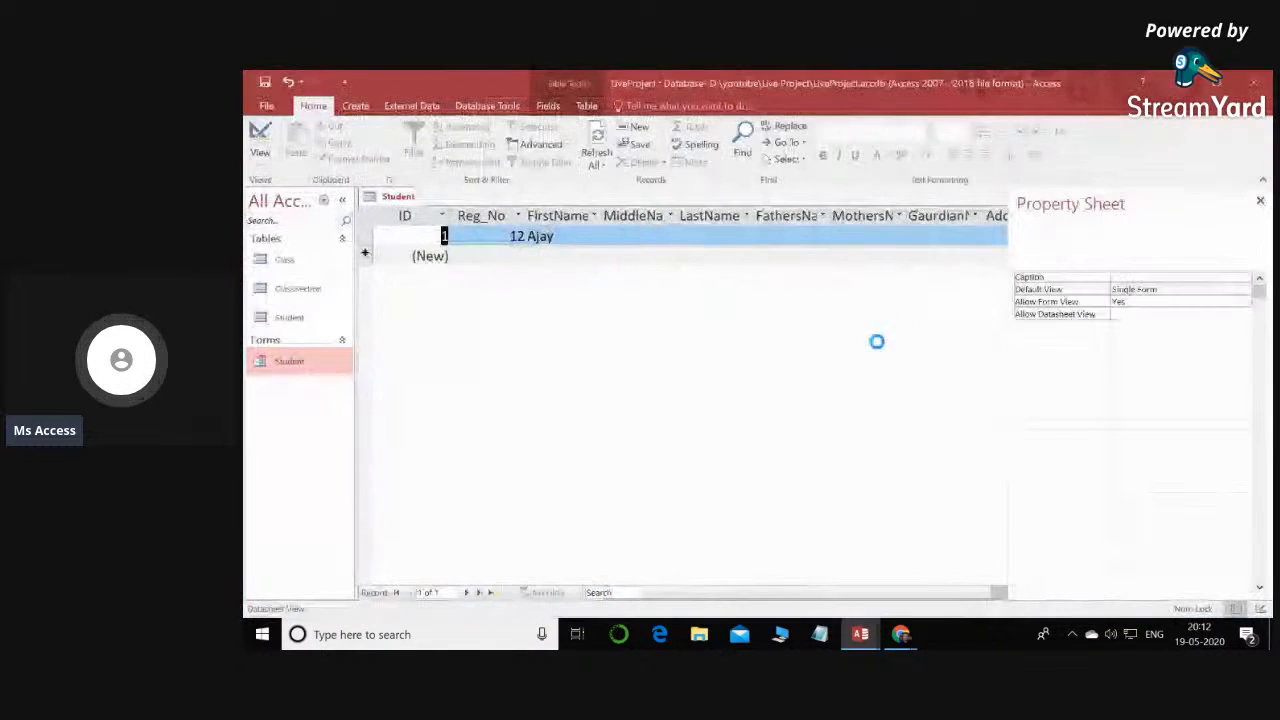
{"action": "double_click", "coordinate": [289, 317]}
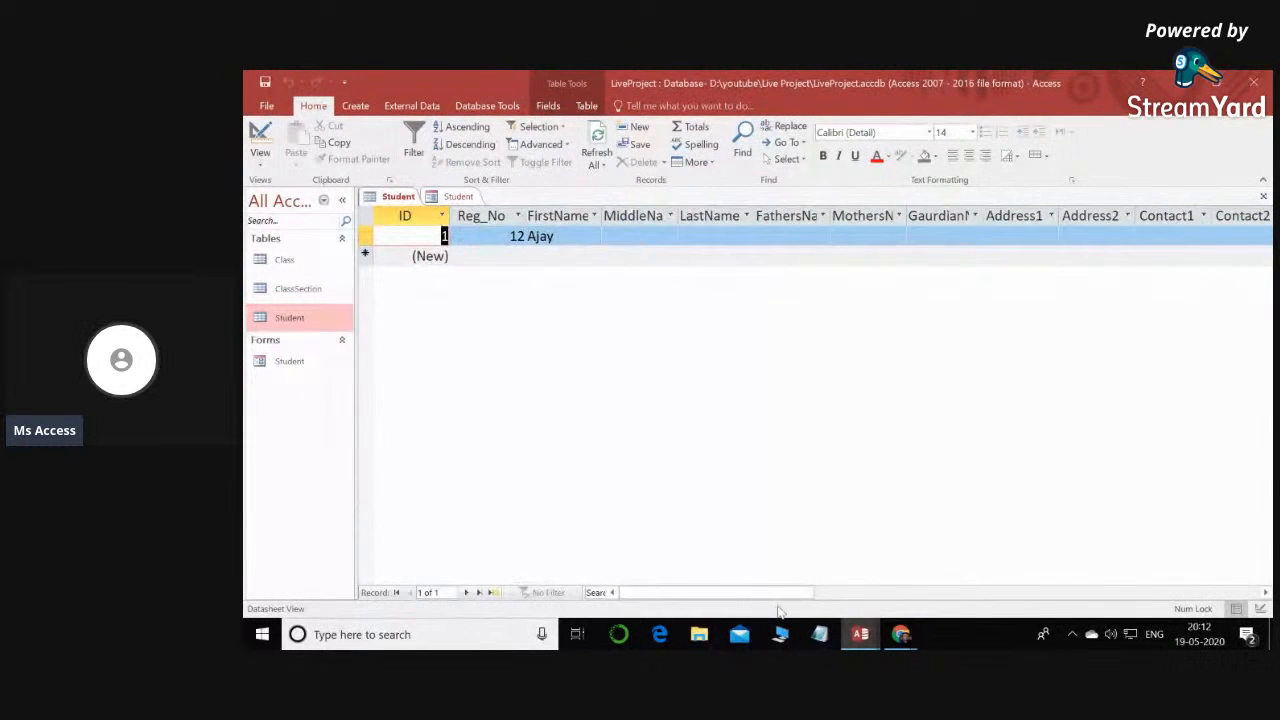
{"action": "left_click_drag", "start_coordinate": [755, 593], "coordinate": [1099, 593]}
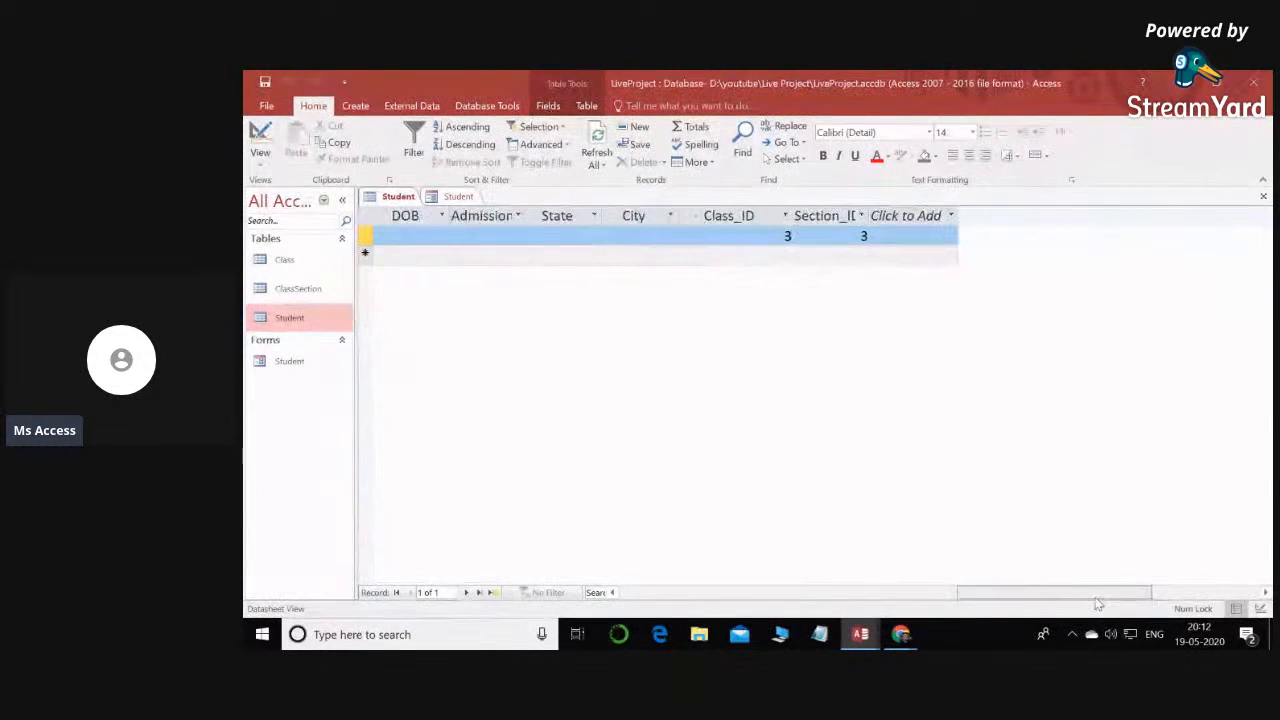
{"action": "left_click_drag", "start_coordinate": [869, 211], "coordinate": [951, 212]}
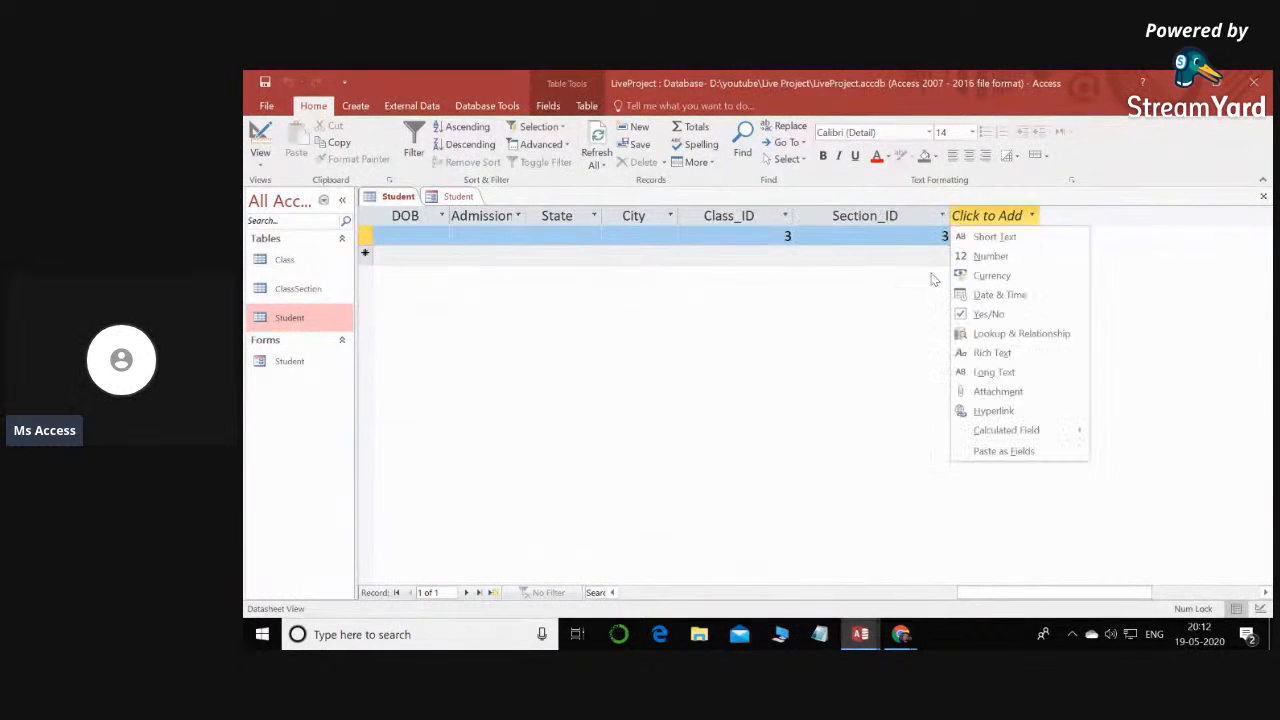
{"action": "left_click", "coordinate": [1063, 200]}
{"action": "left_click", "coordinate": [789, 236]}
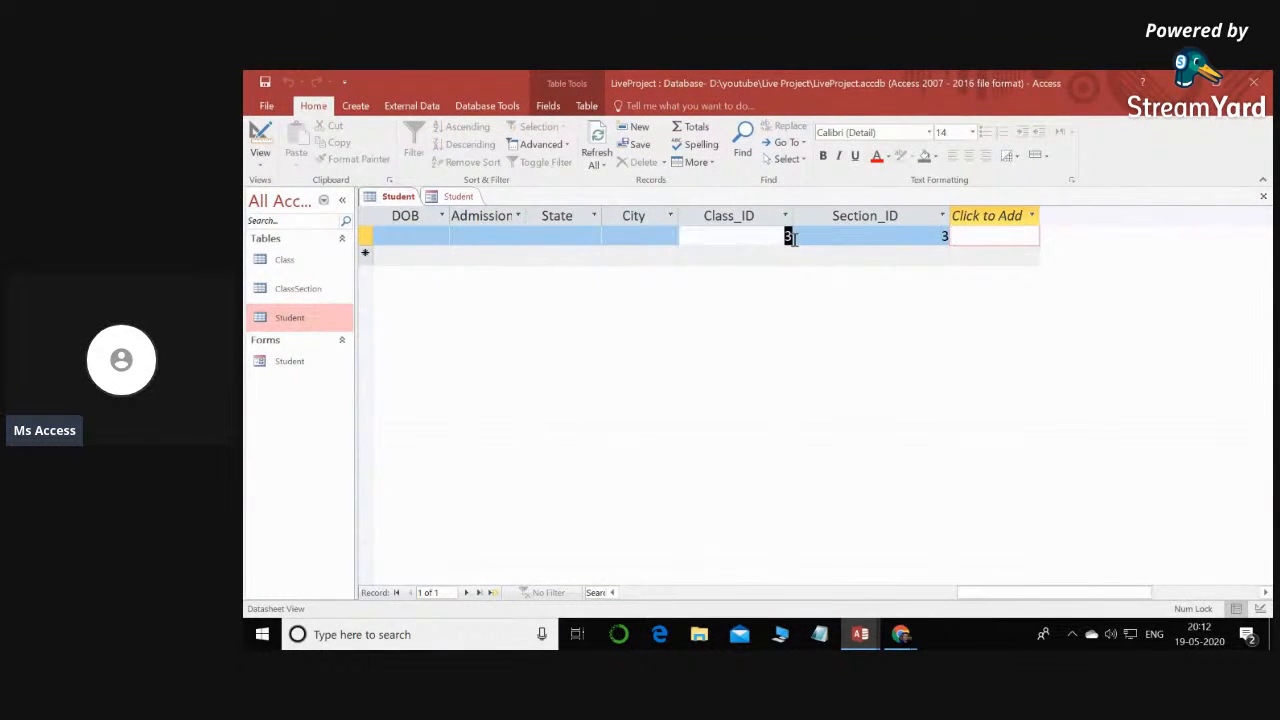
{"action": "left_click", "coordinate": [940, 237]}
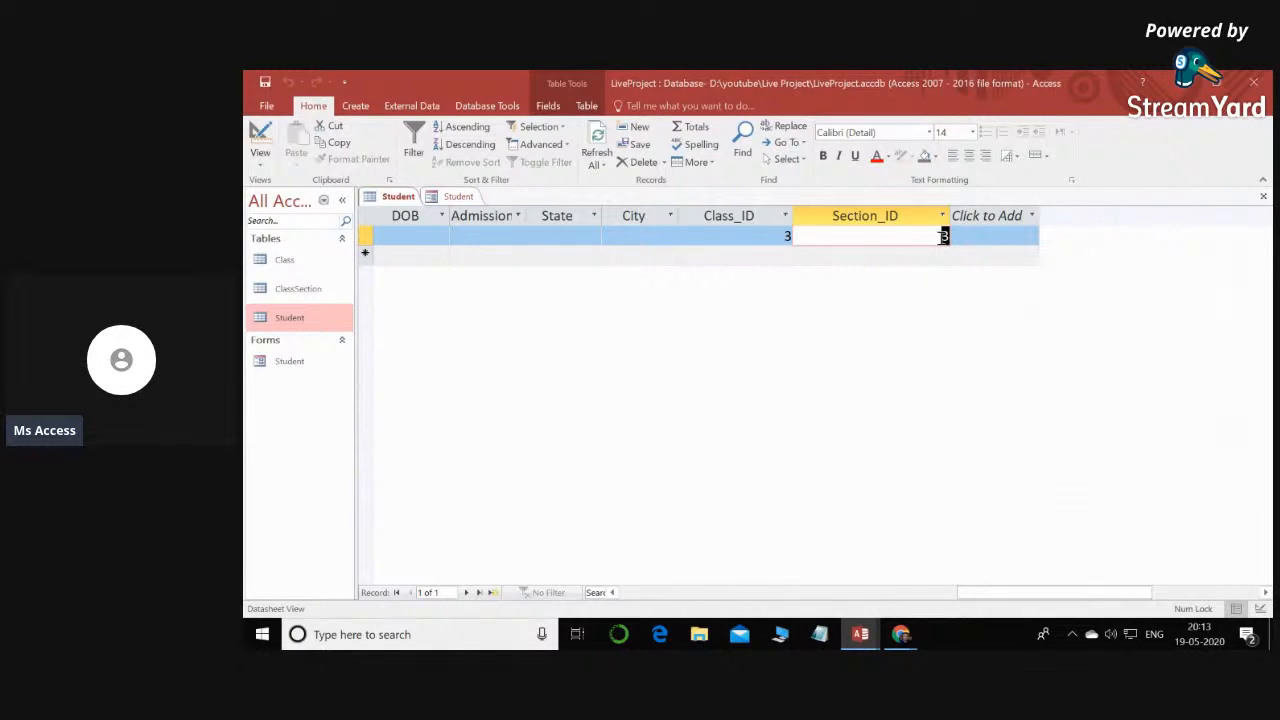
- Open the Class and ClassSection tables and compare their IDs with the class and section names
{"action": "left_click", "coordinate": [286, 262]}
{"action": "double_click", "coordinate": [286, 262]}
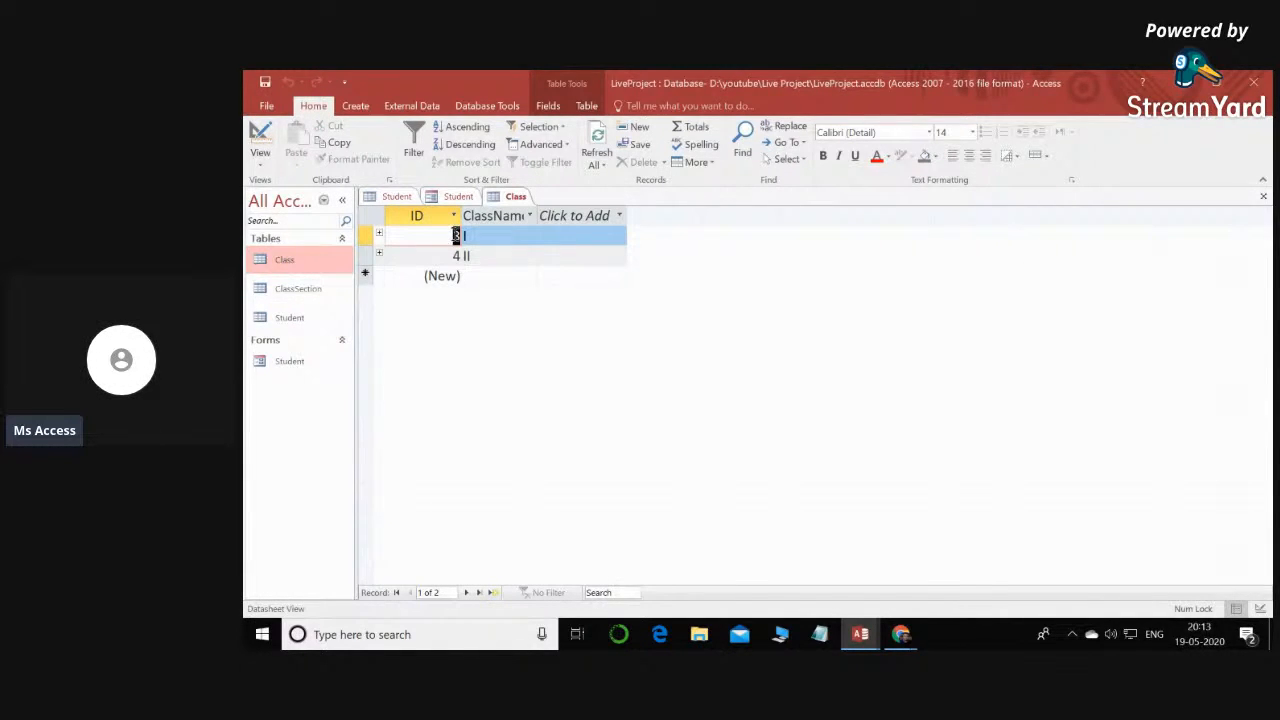
{"action": "left_click", "coordinate": [487, 236]}
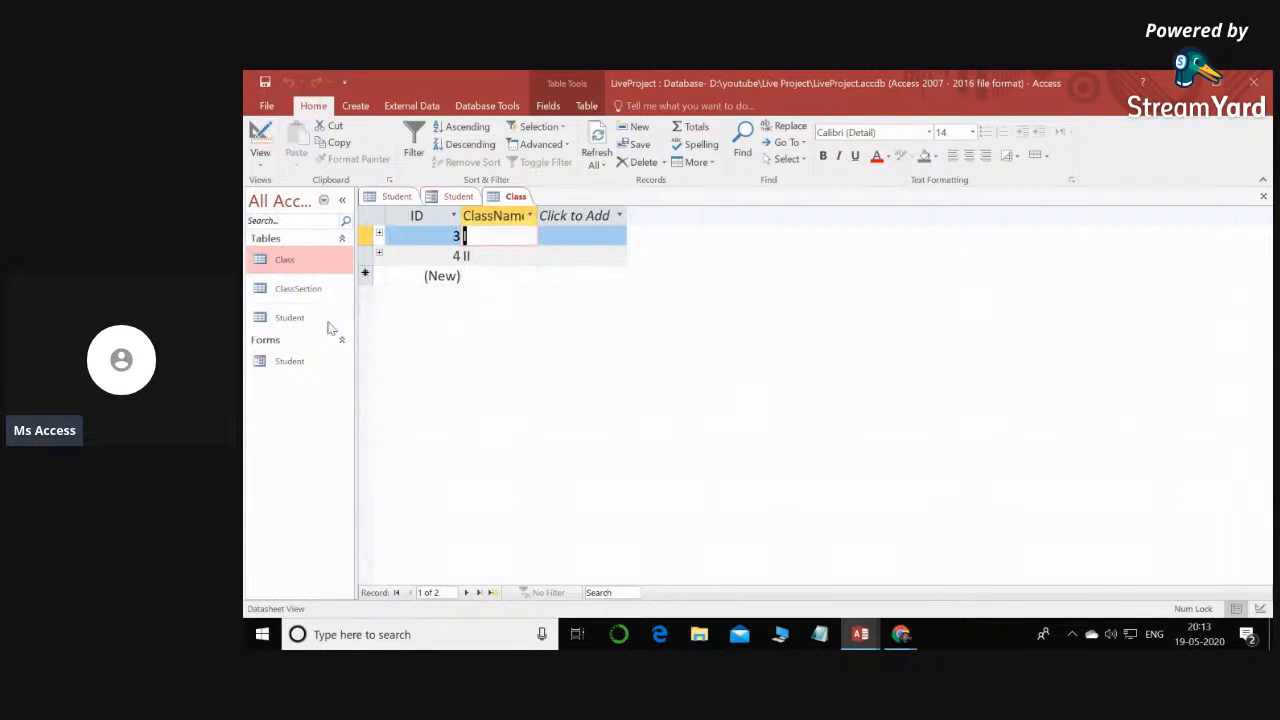
{"action": "double_click", "coordinate": [299, 290]}
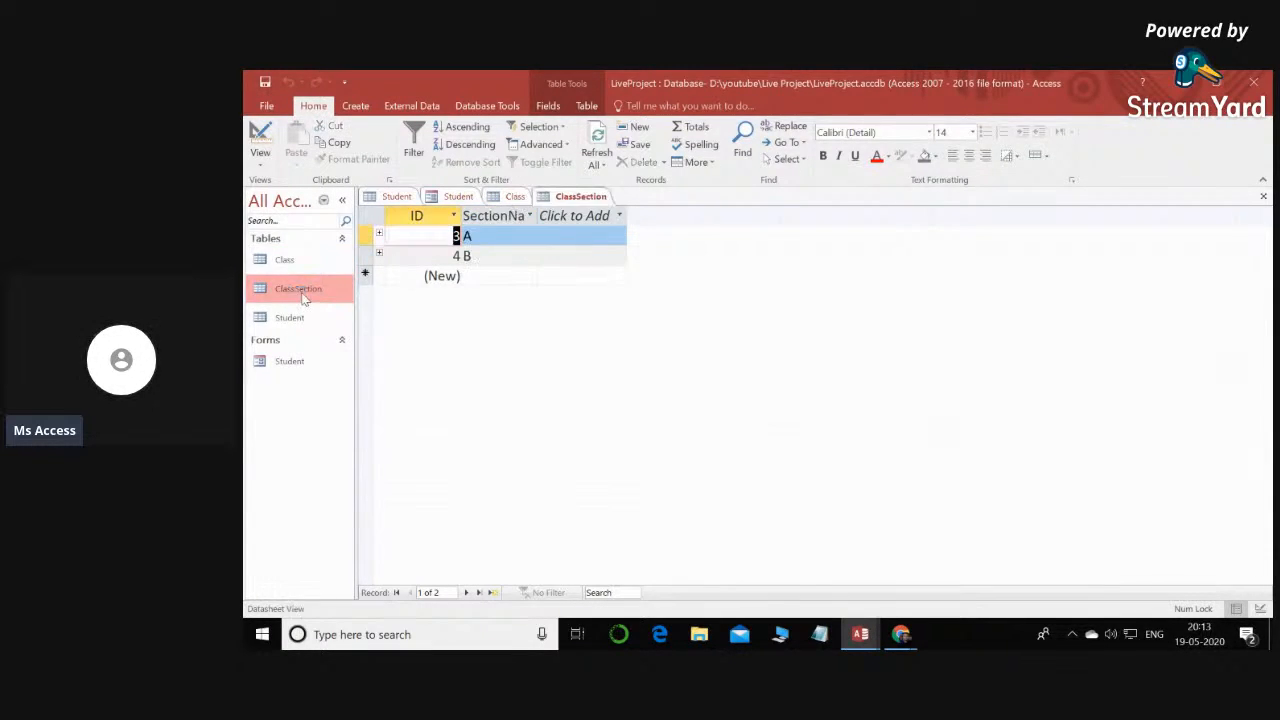
{"action": "left_click", "coordinate": [466, 237]}
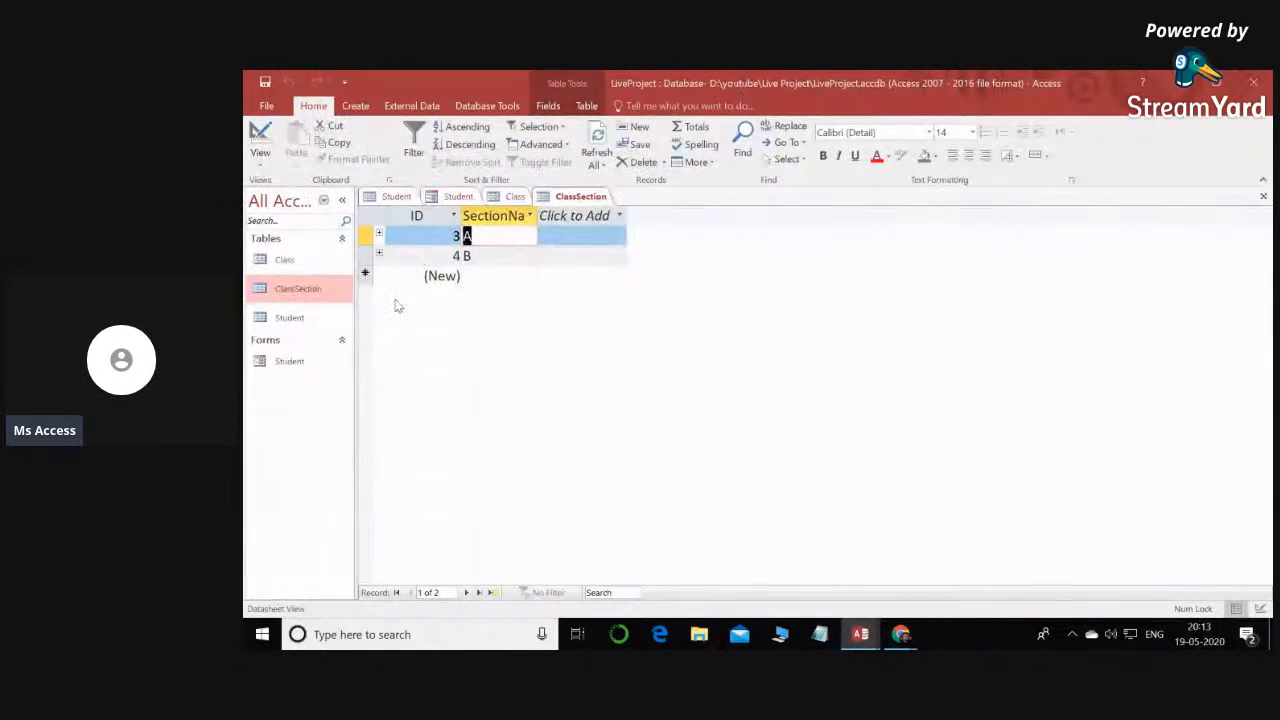
- Change the class name for ID 3 to One in the Class table and close that table
{"action": "double_click", "coordinate": [298, 263]}
{"action": "left_click_drag", "start_coordinate": [477, 237], "coordinate": [462, 236]}
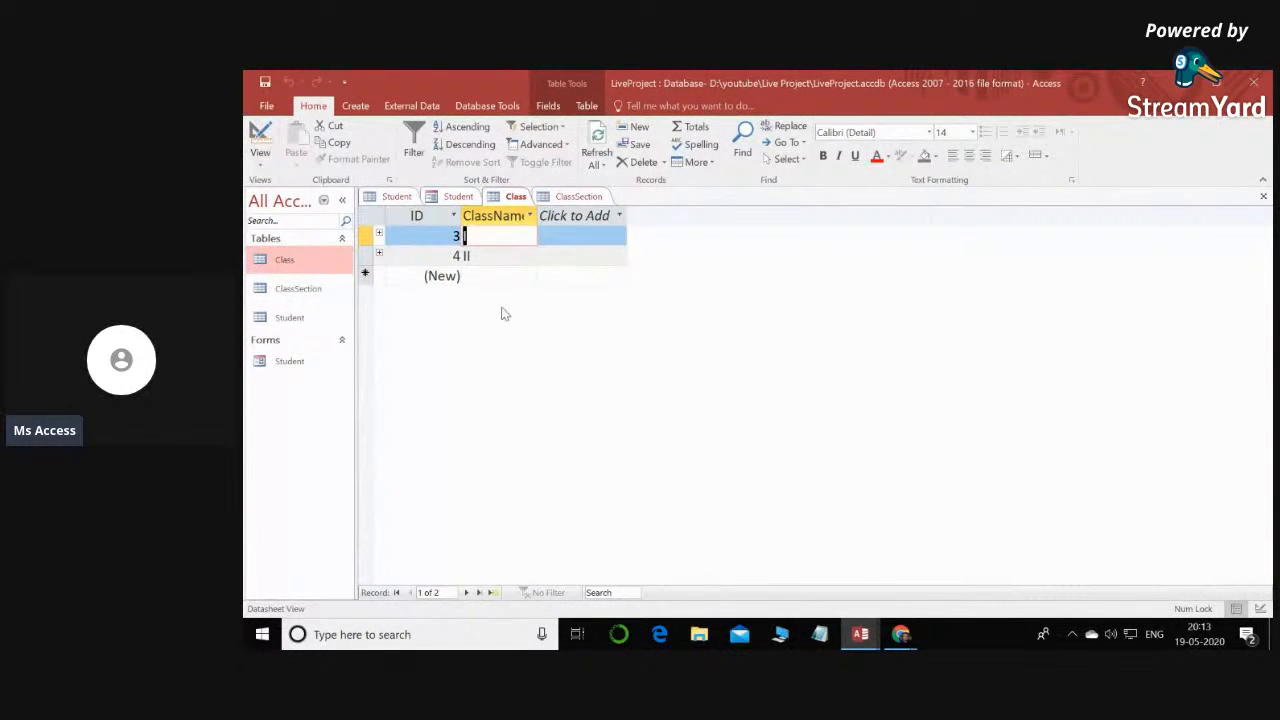
{"action": "type", "text": "1"}
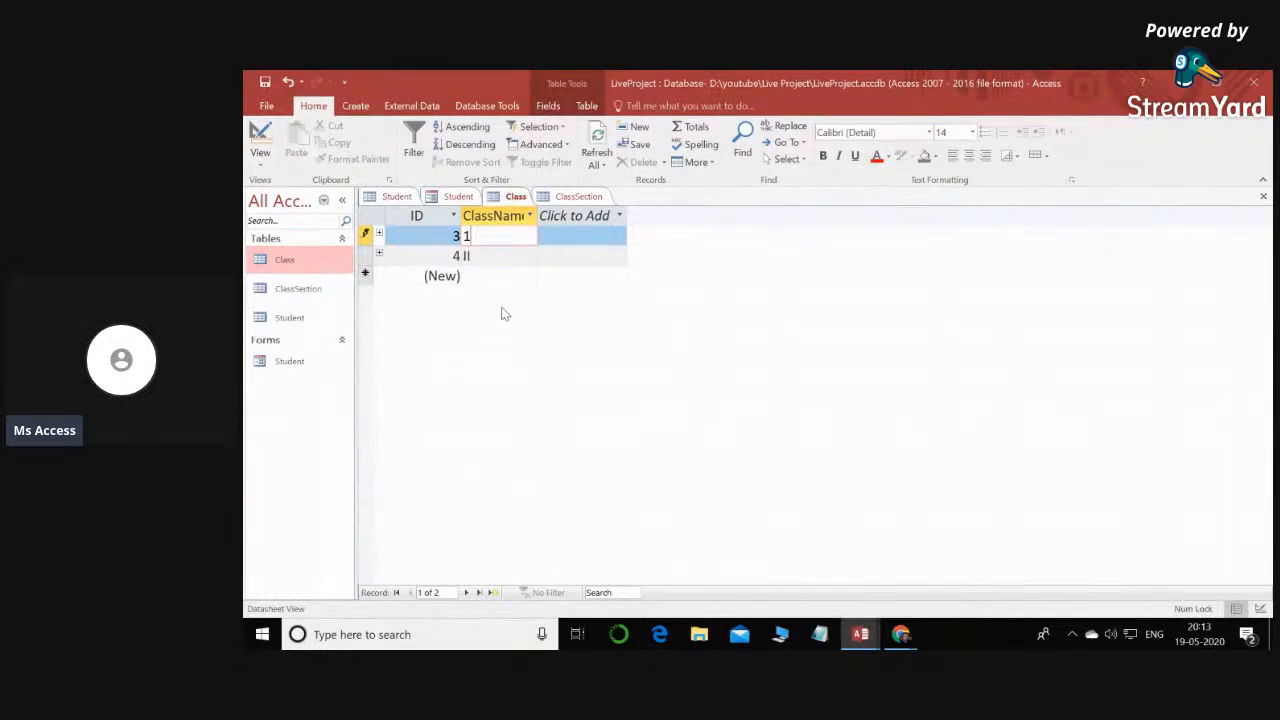
{"action": "type", "text": "One"}
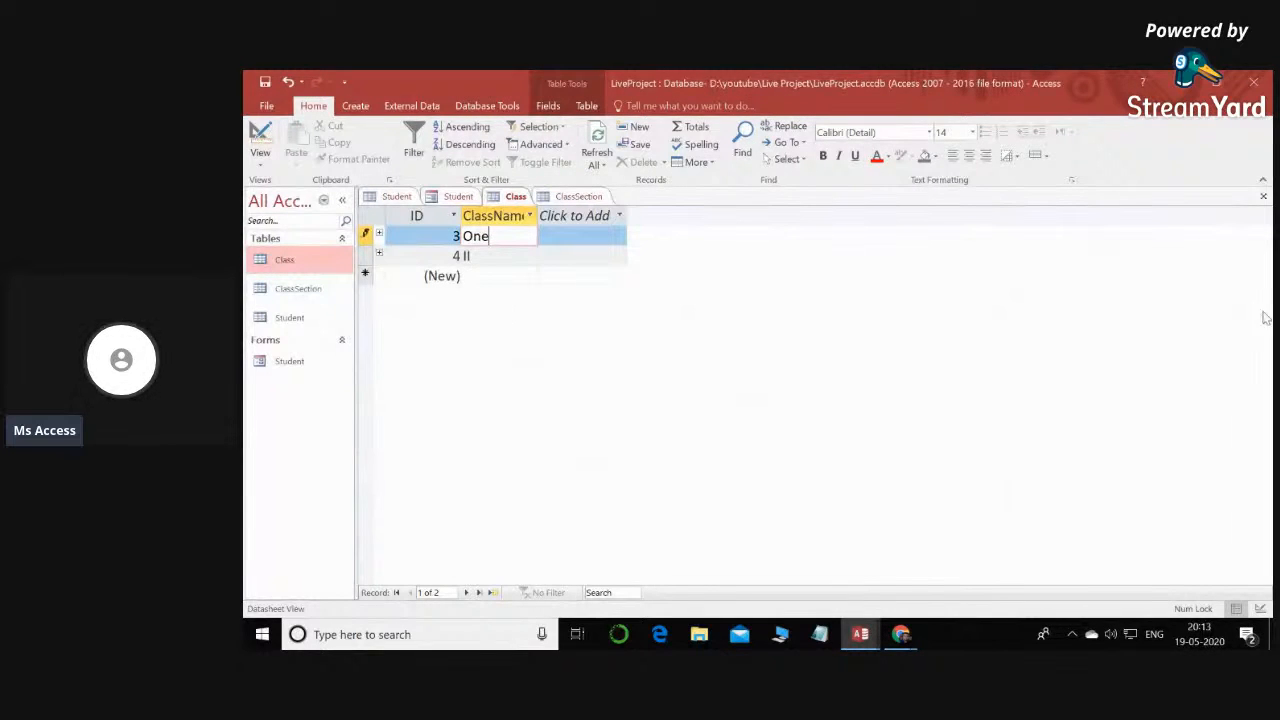
{"action": "left_click", "coordinate": [1263, 196]}
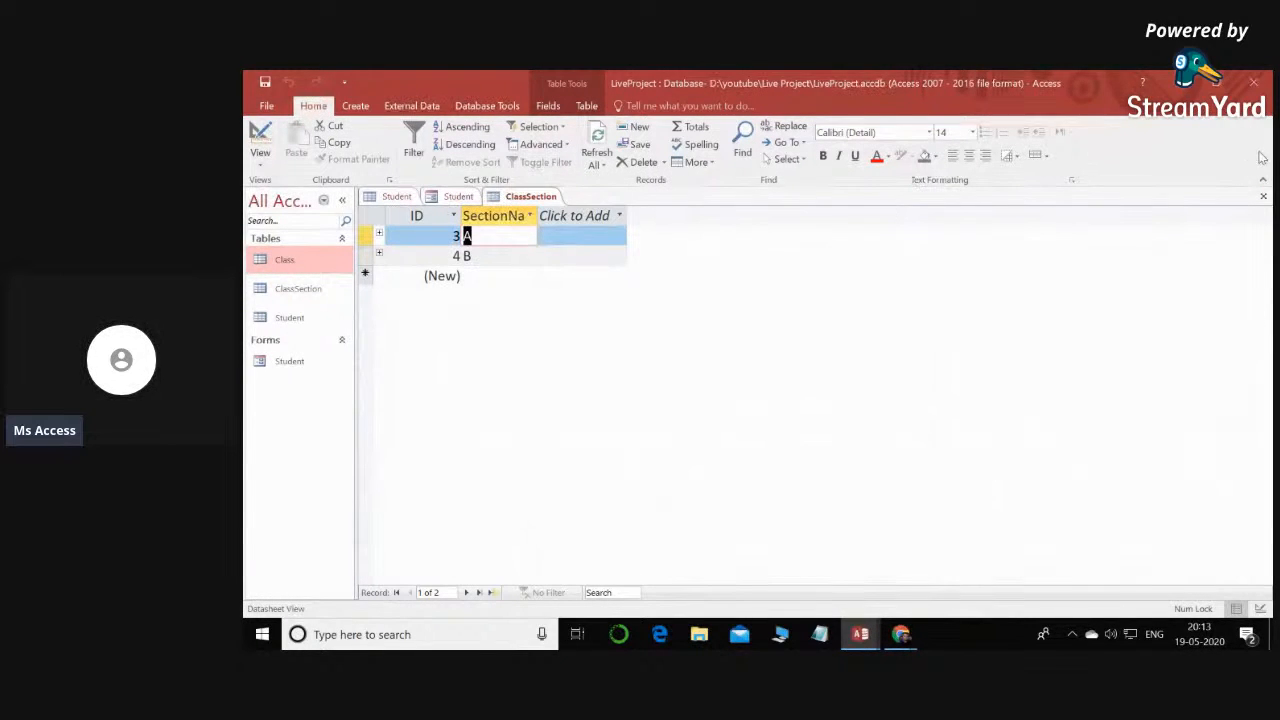
- Close the ClassSection and Student tables and display the Student form in Form View
{"action": "left_click", "coordinate": [1263, 196]}
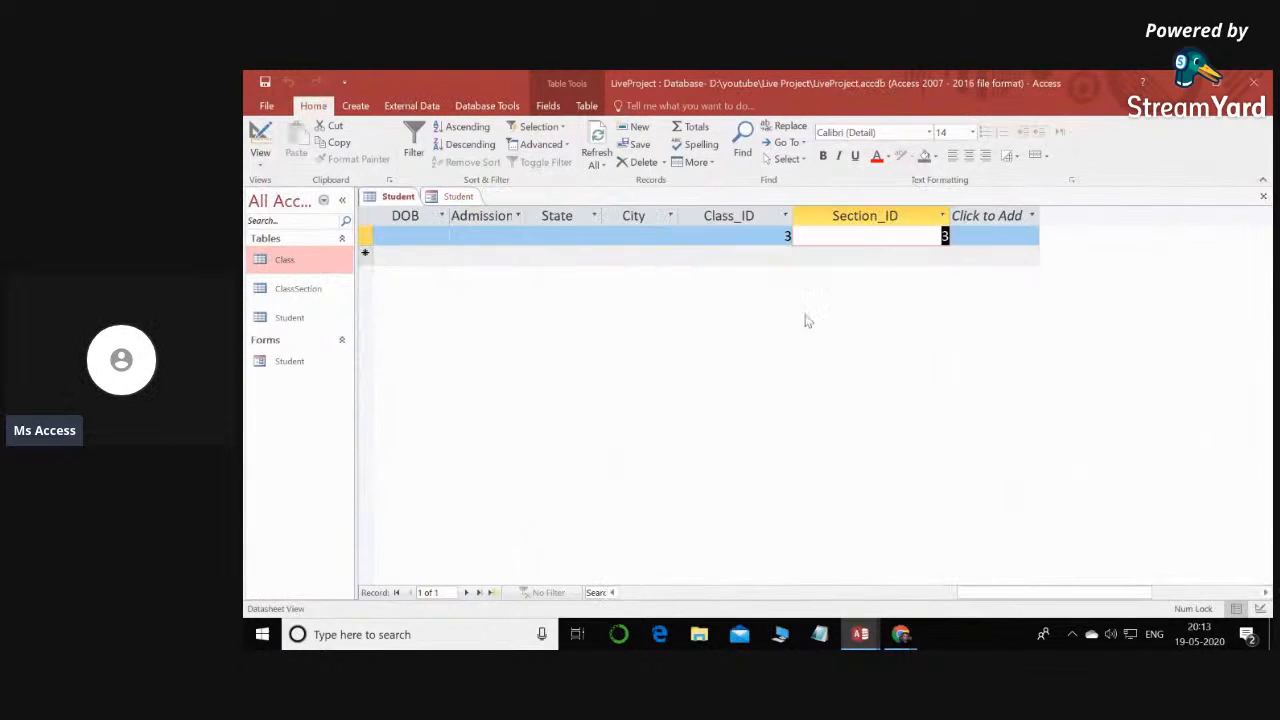
{"action": "left_click", "coordinate": [1263, 196]}
{"action": "left_click", "coordinate": [718, 400]}
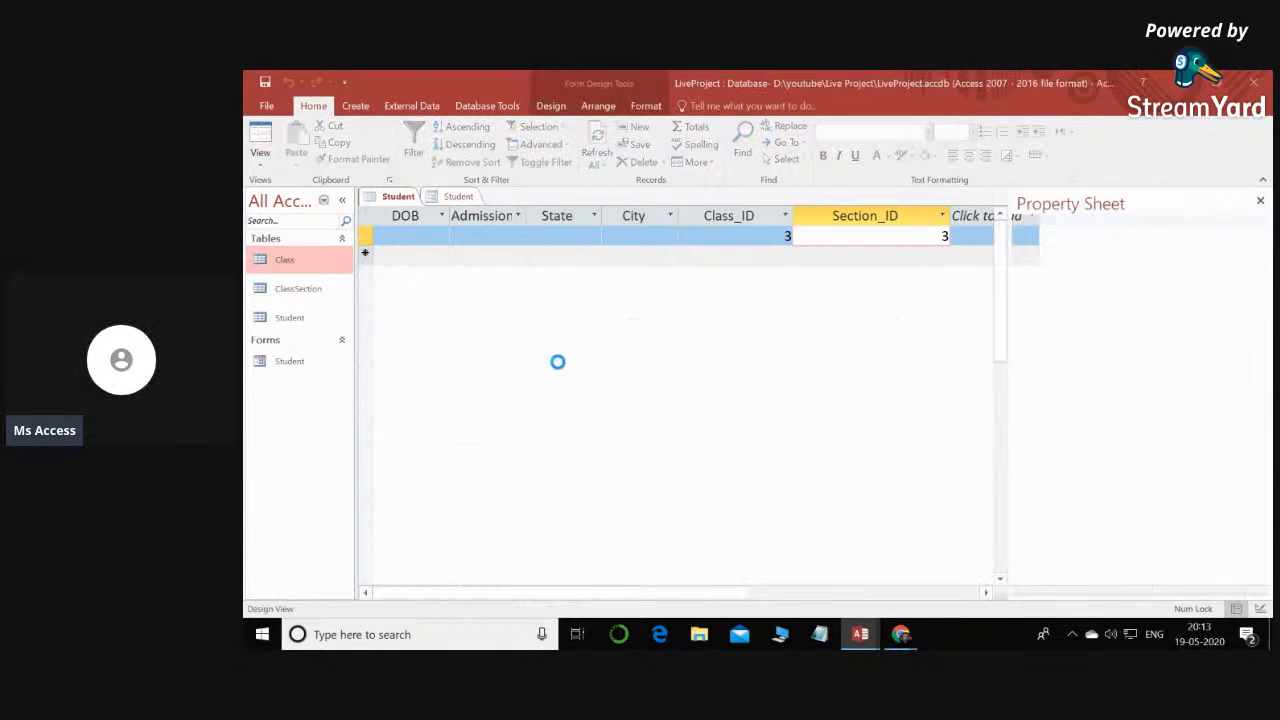
{"action": "right_click", "coordinate": [395, 200]}
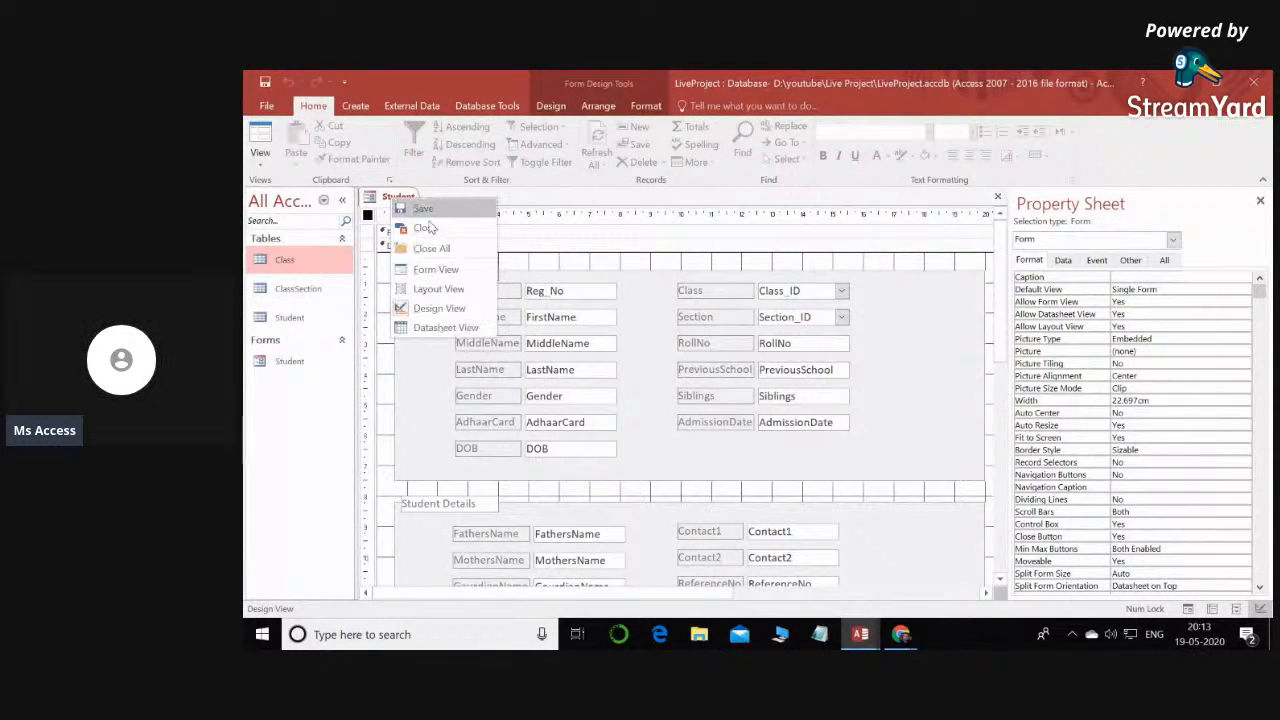
{"action": "left_click", "coordinate": [443, 276]}
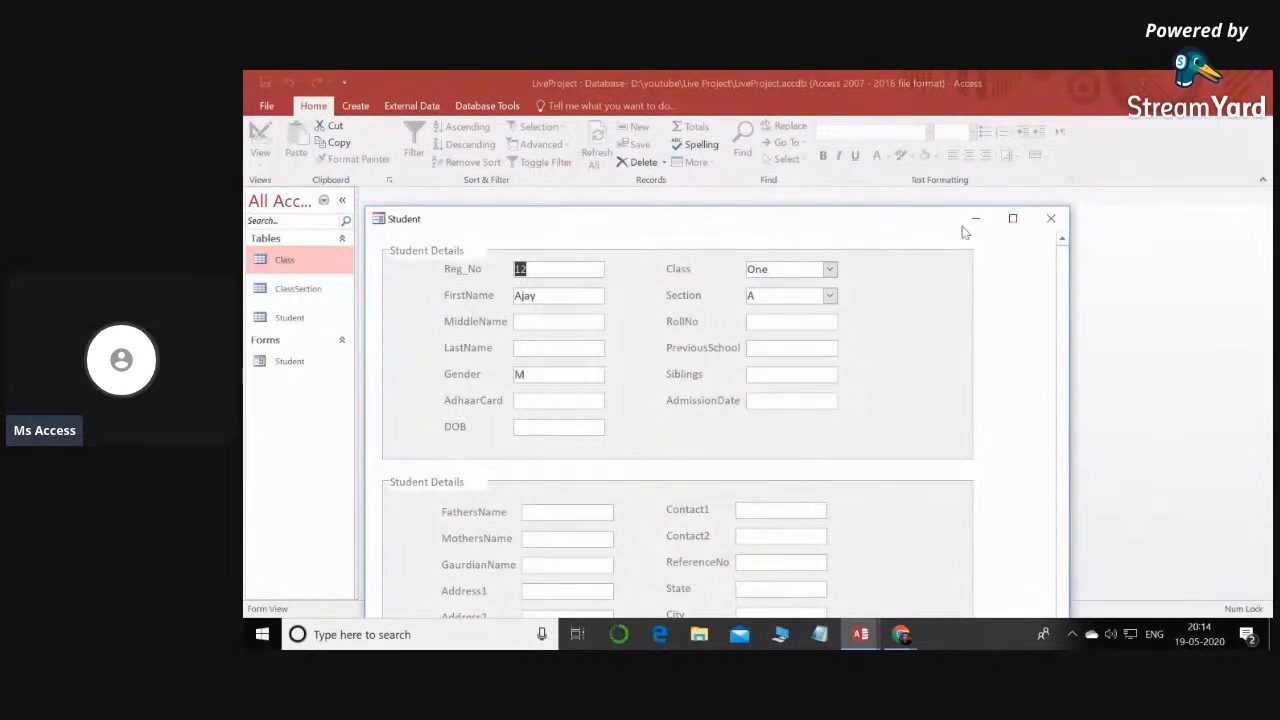
- Maximize the Student form and examine how its fields and record buttons fit on the screen
{"action": "left_click", "coordinate": [1012, 218]}
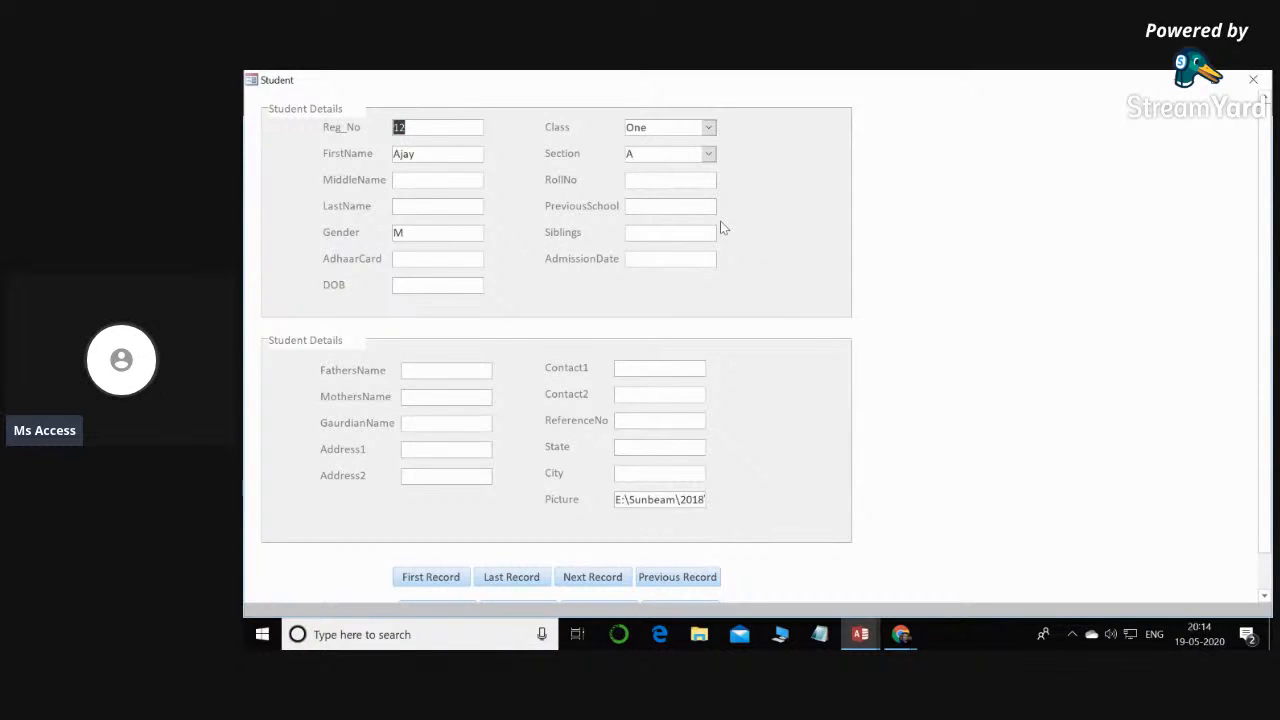
{"action": "scroll", "coordinate": [1221, 270], "scroll_direction": "down", "scroll_amount": 1}
{"action": "scroll", "coordinate": [1108, 370], "scroll_direction": "up", "scroll_amount": 1}
{"action": "scroll", "coordinate": [1000, 355], "scroll_direction": "down", "scroll_amount": 1}
{"action": "scroll", "coordinate": [909, 317], "scroll_direction": "up", "scroll_amount": 1}
{"action": "scroll", "coordinate": [909, 317], "scroll_direction": "down", "scroll_amount": 1}
{"action": "scroll", "coordinate": [491, 536], "scroll_direction": "up", "scroll_amount": 1}
{"action": "scroll", "coordinate": [491, 536], "scroll_direction": "down", "scroll_amount": 1}
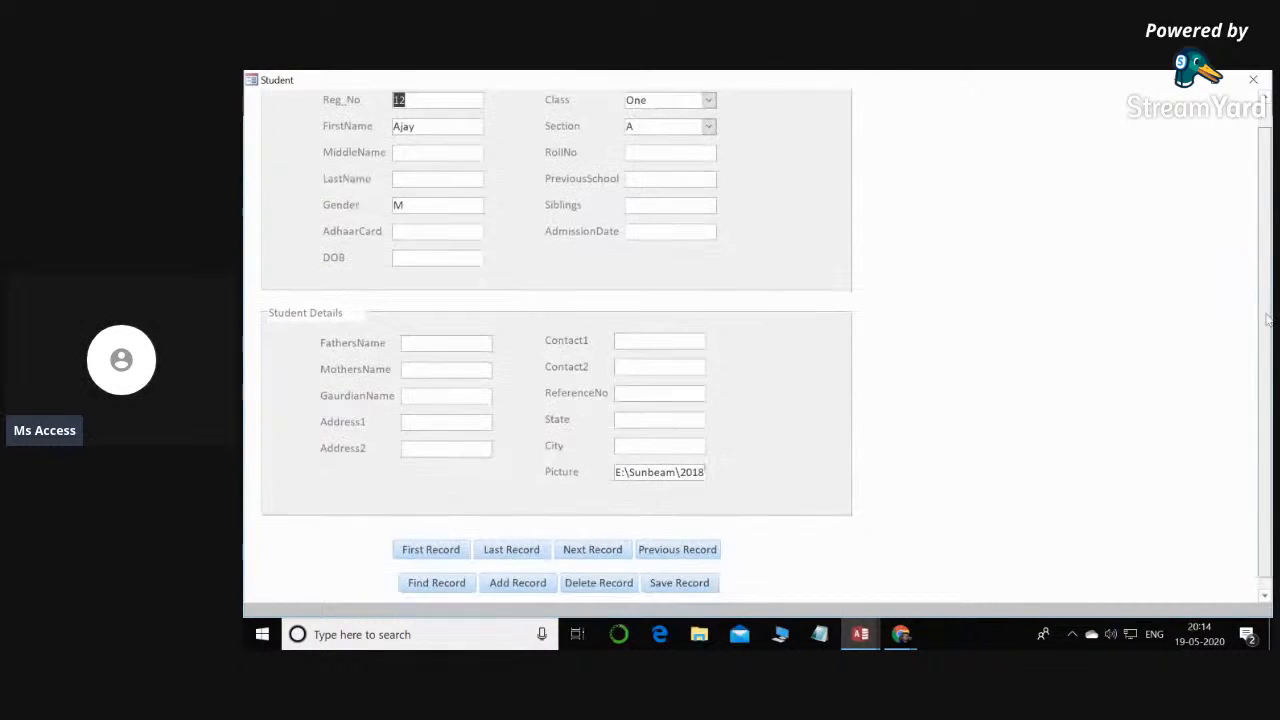
- In the Student form's Design View, move the eight record buttons up and shorten the Detail section beneath them
{"action": "right_click", "coordinate": [1007, 193]}
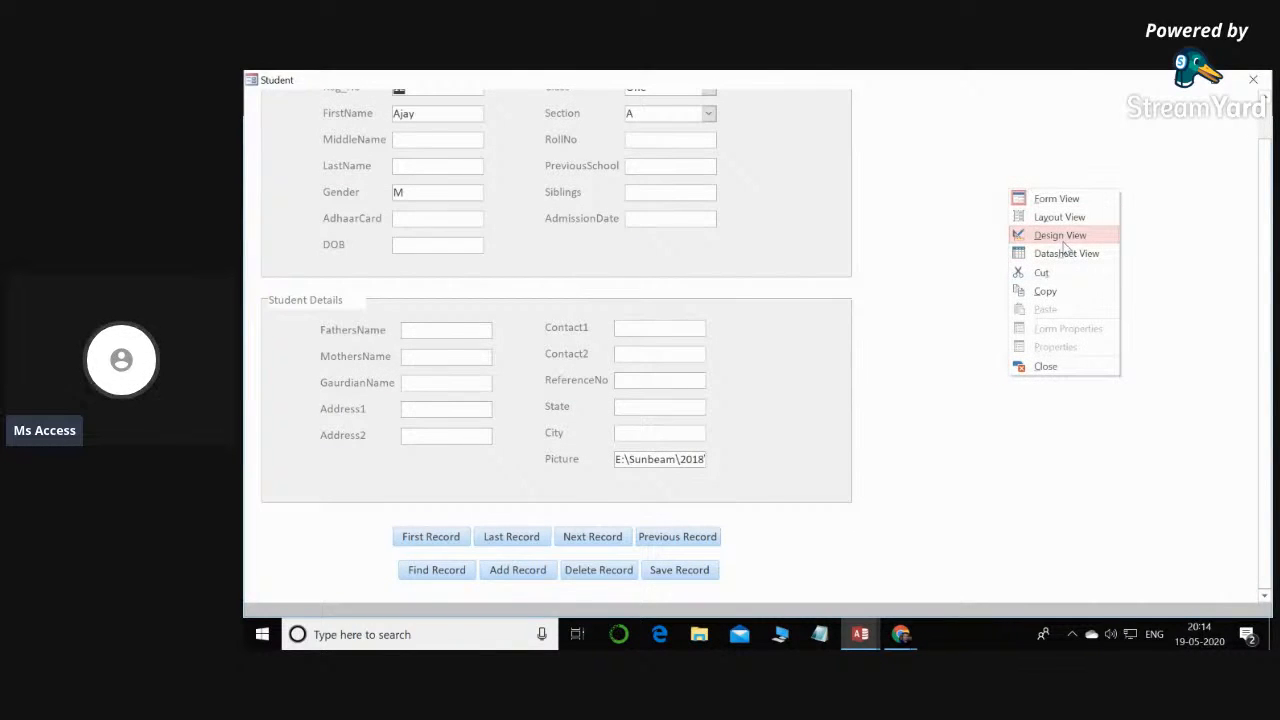
{"action": "left_click", "coordinate": [1060, 237]}
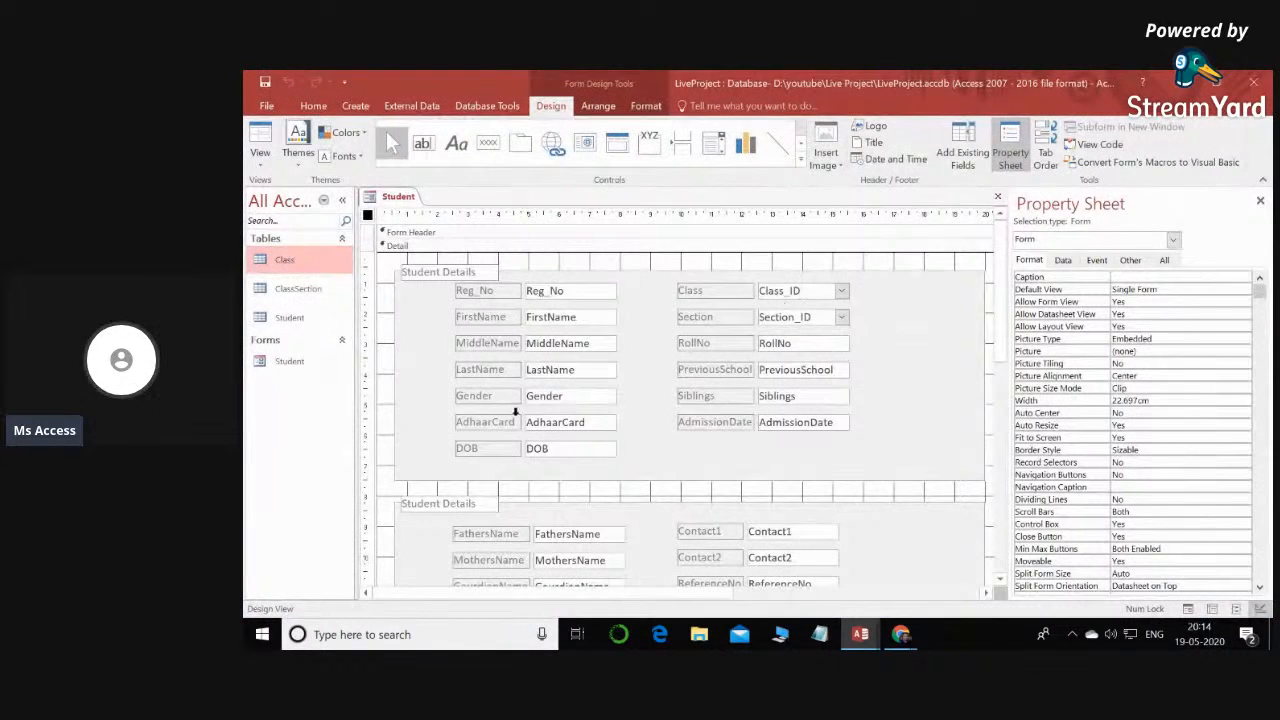
{"action": "scroll", "coordinate": [516, 410], "scroll_direction": "down", "scroll_amount": 5}
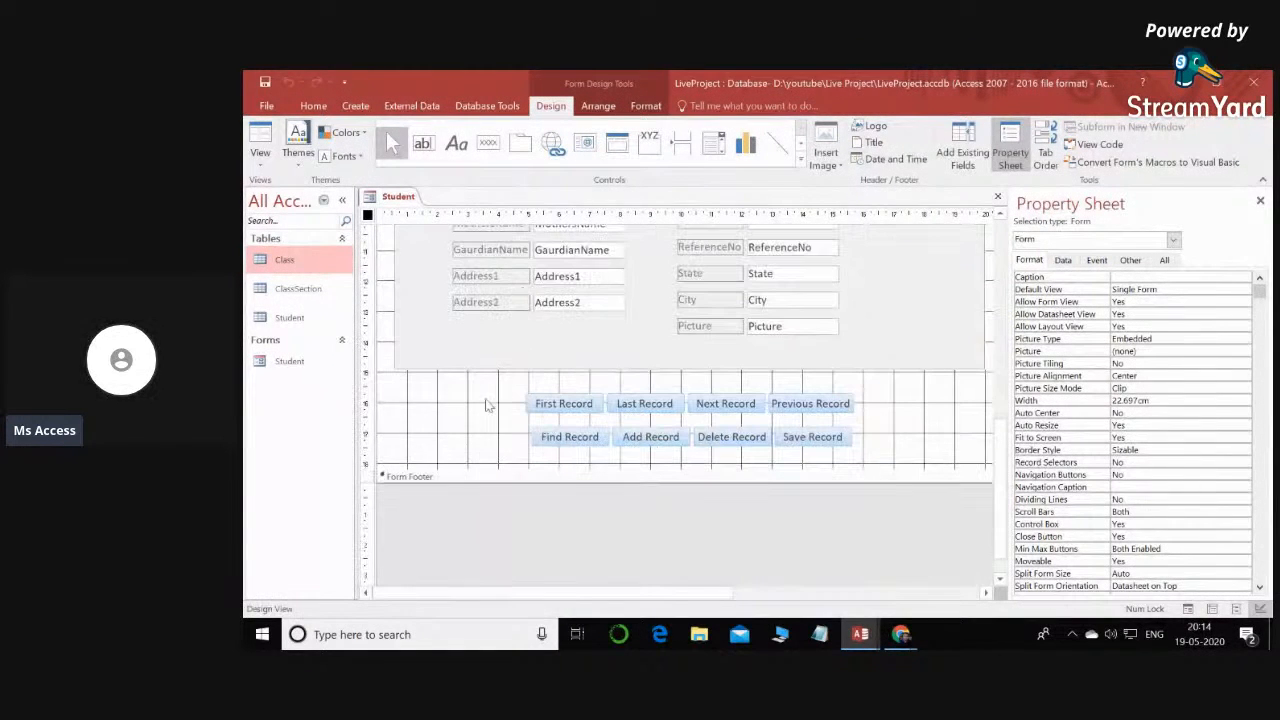
{"action": "left_click_drag", "start_coordinate": [506, 388], "coordinate": [895, 465]}
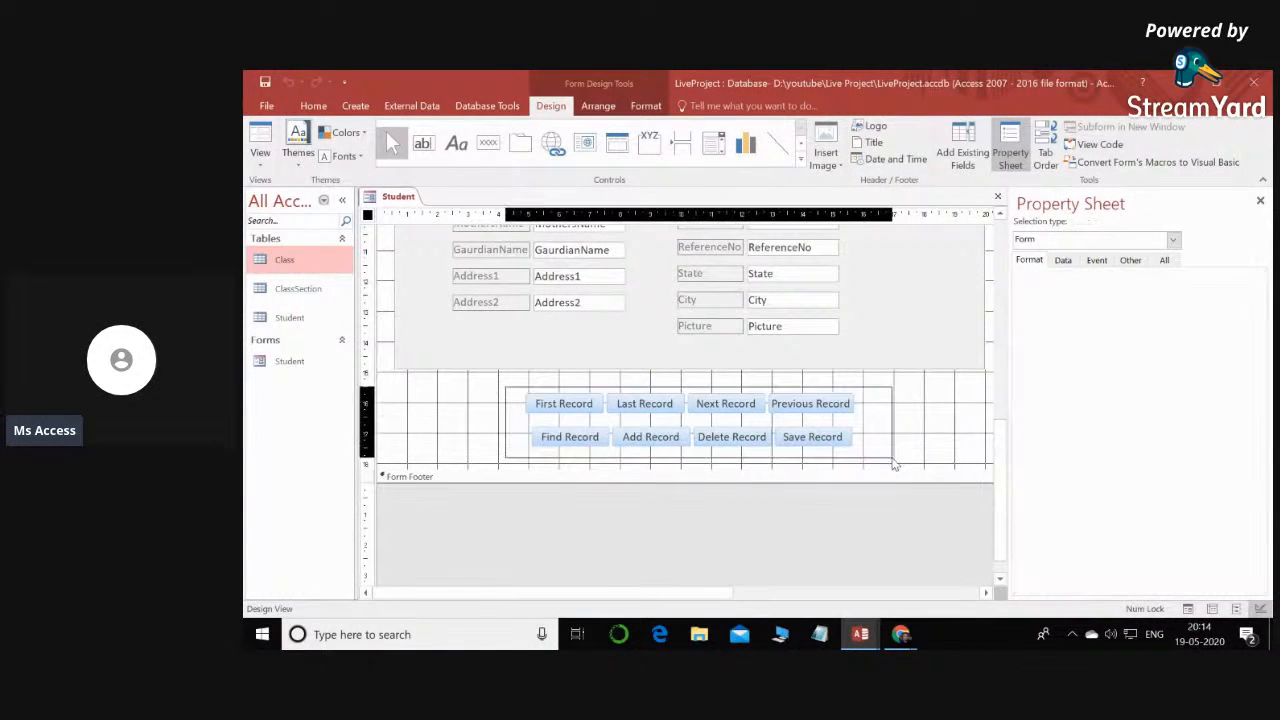
{"action": "left_click_drag", "start_coordinate": [663, 403], "coordinate": [664, 386]}
{"action": "left_click_drag", "start_coordinate": [611, 469], "coordinate": [615, 443]}
- Shorten the lower Student Details box from its bottom edge and move the record buttons up beneath it
{"action": "scroll", "coordinate": [610, 485], "scroll_direction": "up", "scroll_amount": 5}
{"action": "scroll", "coordinate": [663, 486], "scroll_direction": "down", "scroll_amount": 2}
{"action": "left_click", "coordinate": [678, 490]}
{"action": "left_click_drag", "start_coordinate": [689, 493], "coordinate": [690, 469]}
{"action": "left_click_drag", "start_coordinate": [514, 497], "coordinate": [826, 572]}
{"action": "left_click_drag", "start_coordinate": [691, 509], "coordinate": [700, 487]}
{"action": "scroll", "coordinate": [700, 518], "scroll_direction": "down", "scroll_amount": 2}
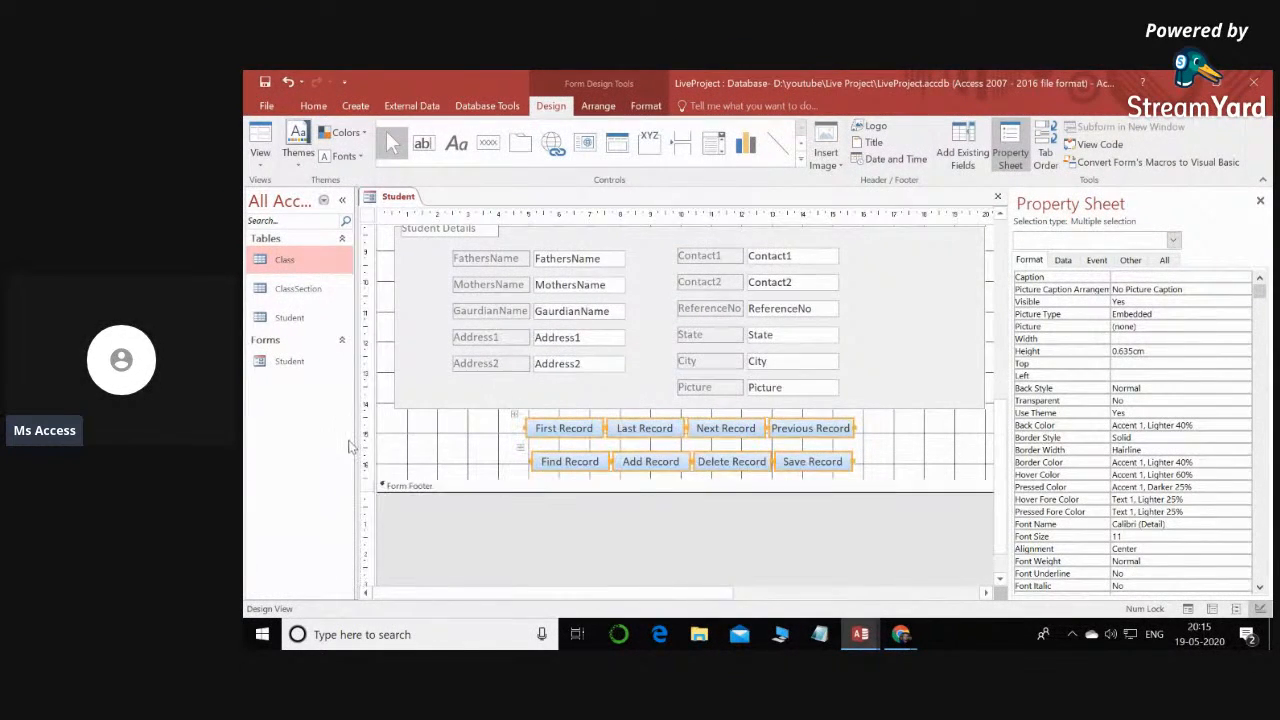
- Display the Student form maximized to check the tightened layout, and return it to Design View
{"action": "scroll", "coordinate": [580, 402], "scroll_direction": "up", "scroll_amount": 3}
{"action": "scroll", "coordinate": [578, 402], "scroll_direction": "up", "scroll_amount": 3}
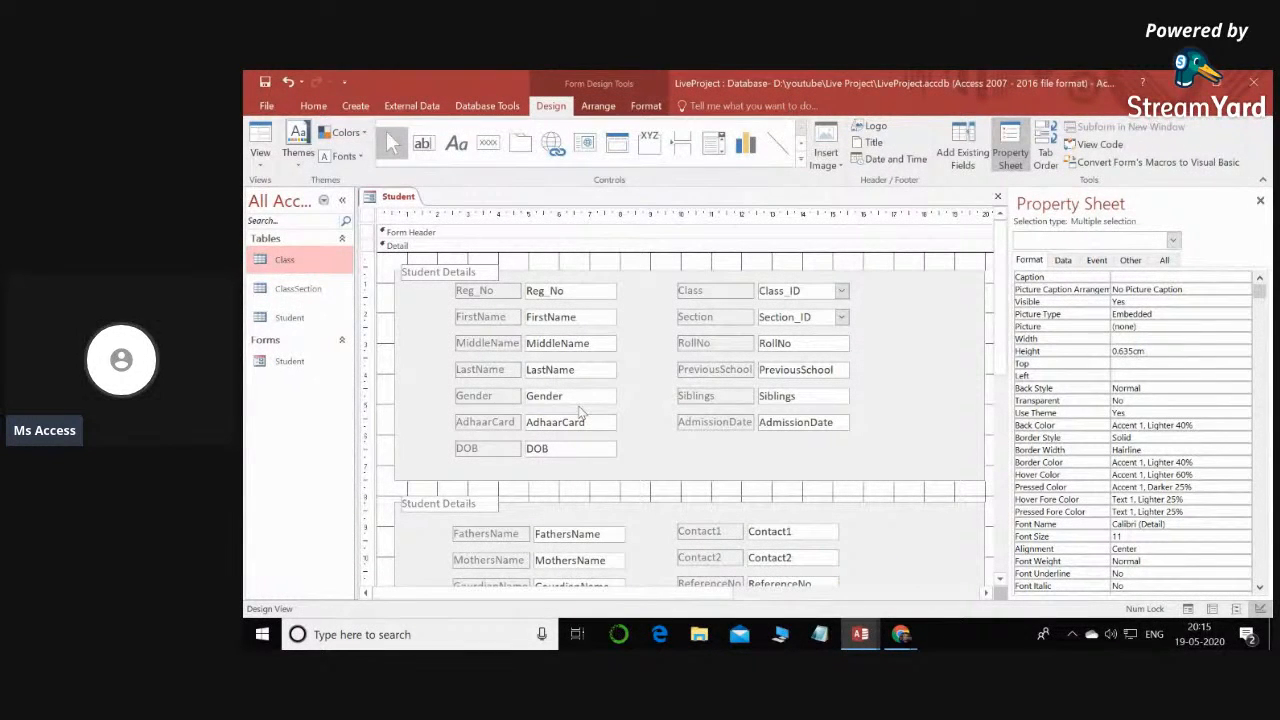
{"action": "left_click", "coordinate": [289, 361]}
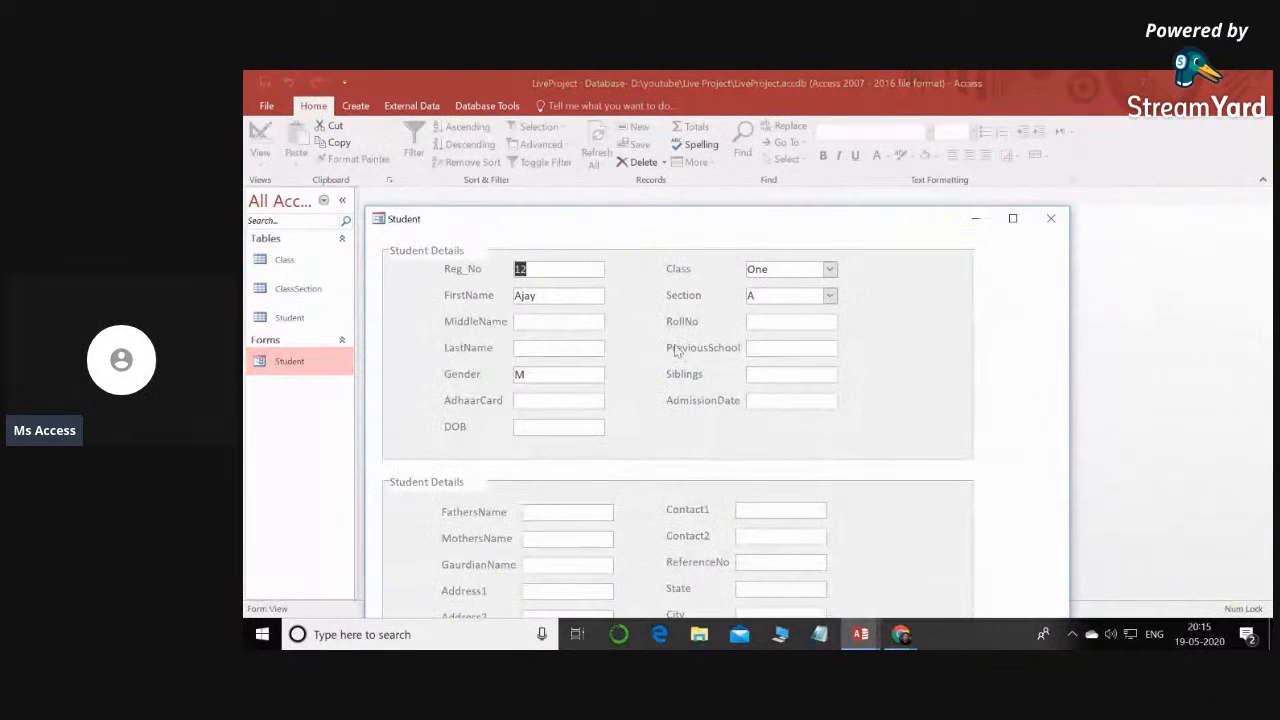
{"action": "left_click", "coordinate": [1013, 219]}
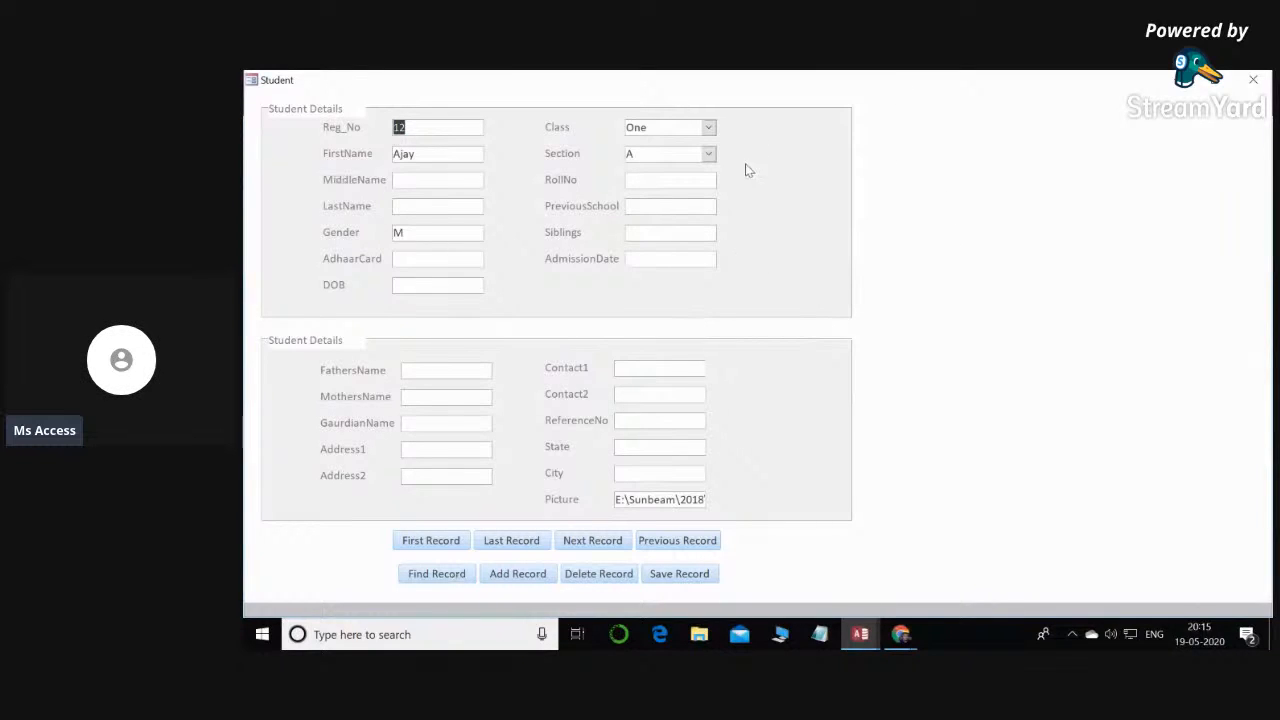
{"action": "right_click", "coordinate": [966, 202]}
{"action": "left_click", "coordinate": [985, 243]}
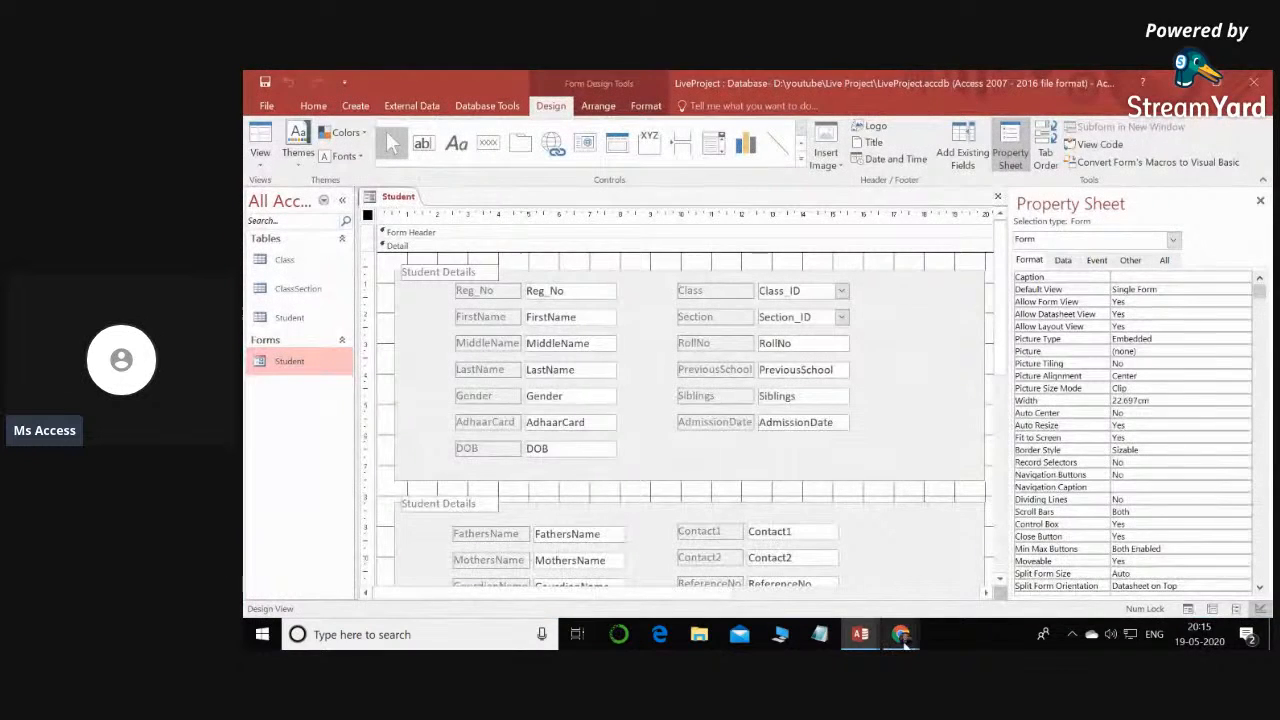
- Switch to the lennox-Part-1 database, open the StudentEntry form and enlarge it to examine its layout and picture area
{"action": "mouse_move", "coordinate": [903, 638]}
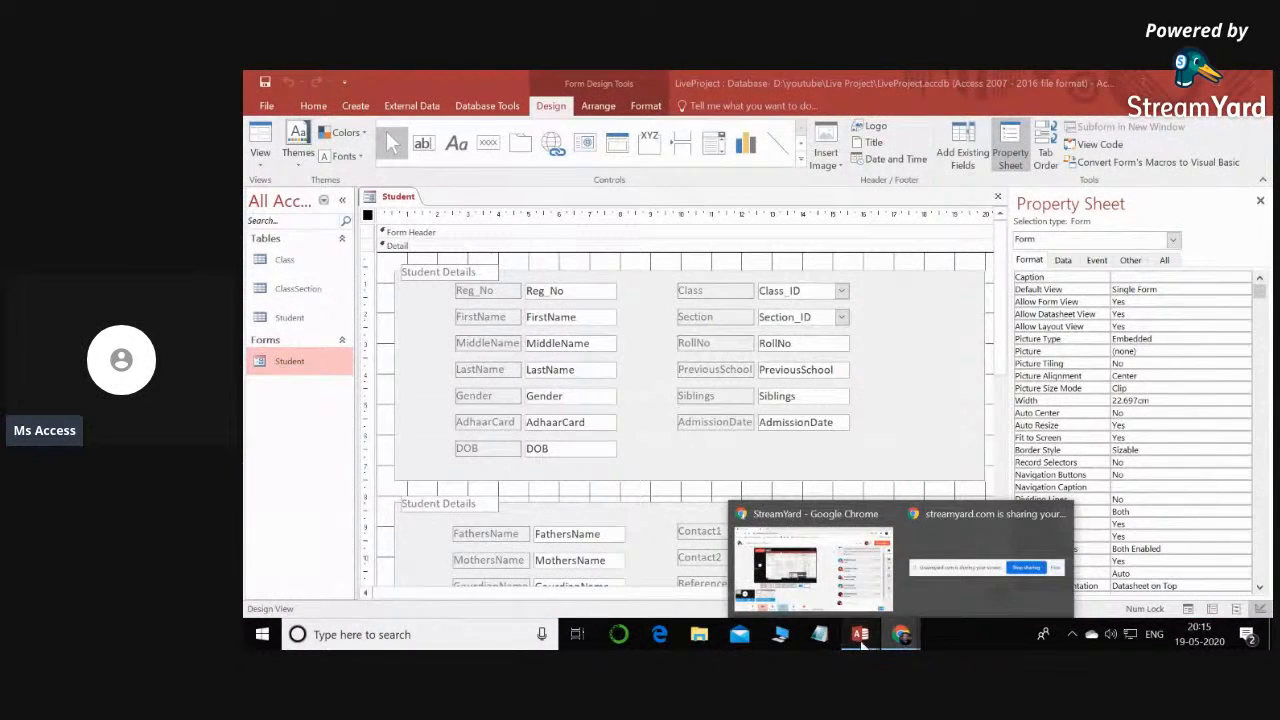
{"action": "mouse_move", "coordinate": [860, 634]}
{"action": "left_click", "coordinate": [772, 590]}
{"action": "double_click", "coordinate": [364, 590]}
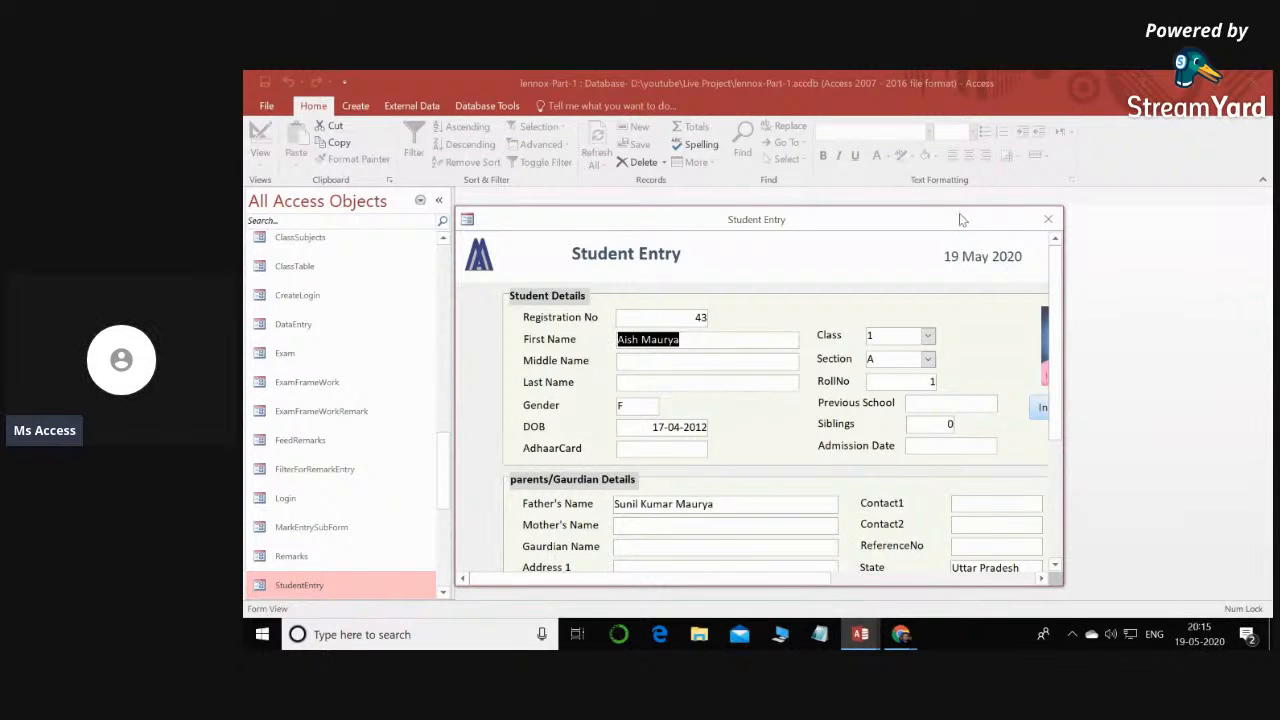
{"action": "left_click_drag", "start_coordinate": [939, 76], "coordinate": [939, 72]}
{"action": "left_click_drag", "start_coordinate": [455, 255], "coordinate": [253, 271]}
{"action": "left_click_drag", "start_coordinate": [1062, 330], "coordinate": [1259, 326]}
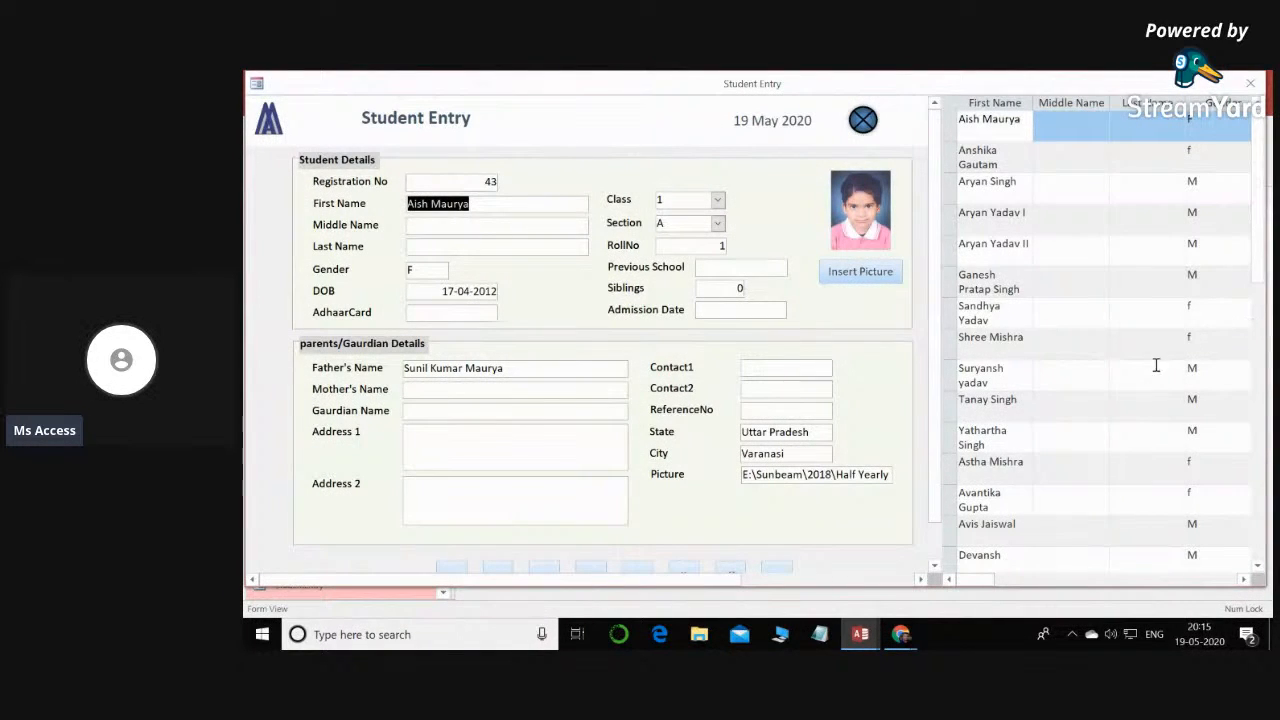
{"action": "scroll", "coordinate": [1066, 260], "scroll_direction": "down", "scroll_amount": 4}
{"action": "scroll", "coordinate": [1069, 288], "scroll_direction": "up", "scroll_amount": 4}
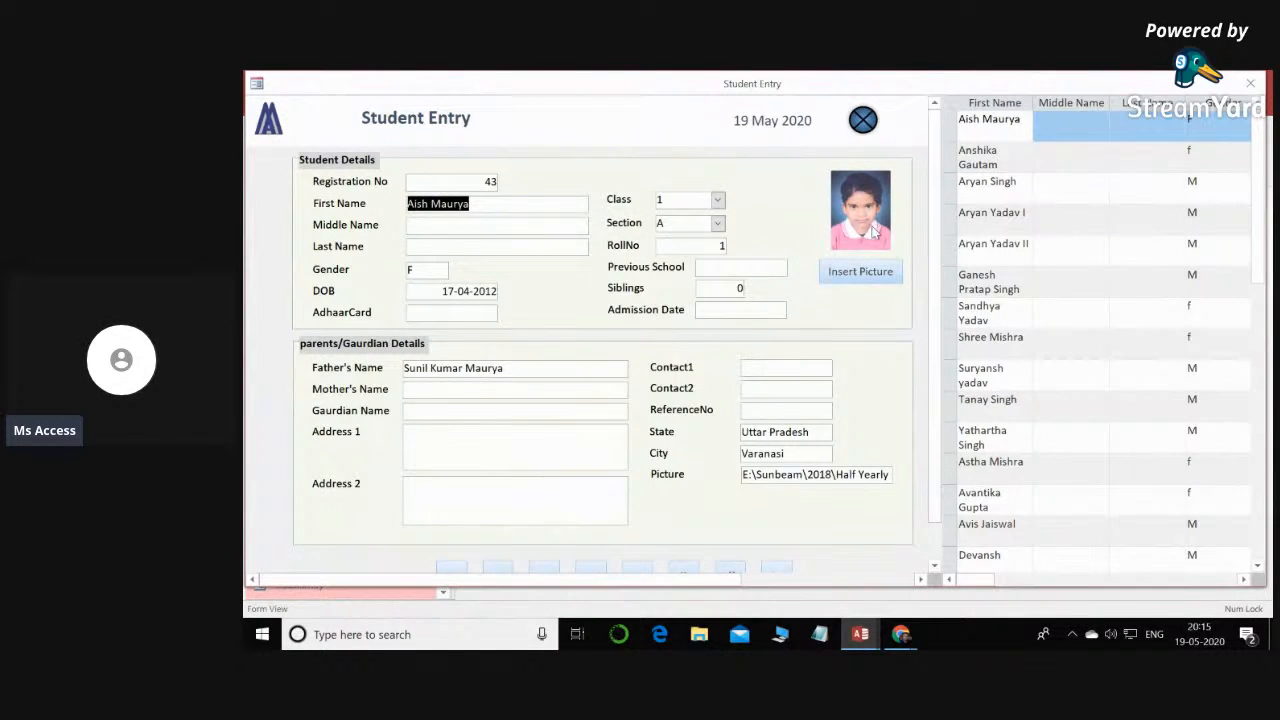
- Try the Insert Picture button on the StudentEntry form, dismiss its file dialog and close the form
{"action": "left_click", "coordinate": [858, 280]}
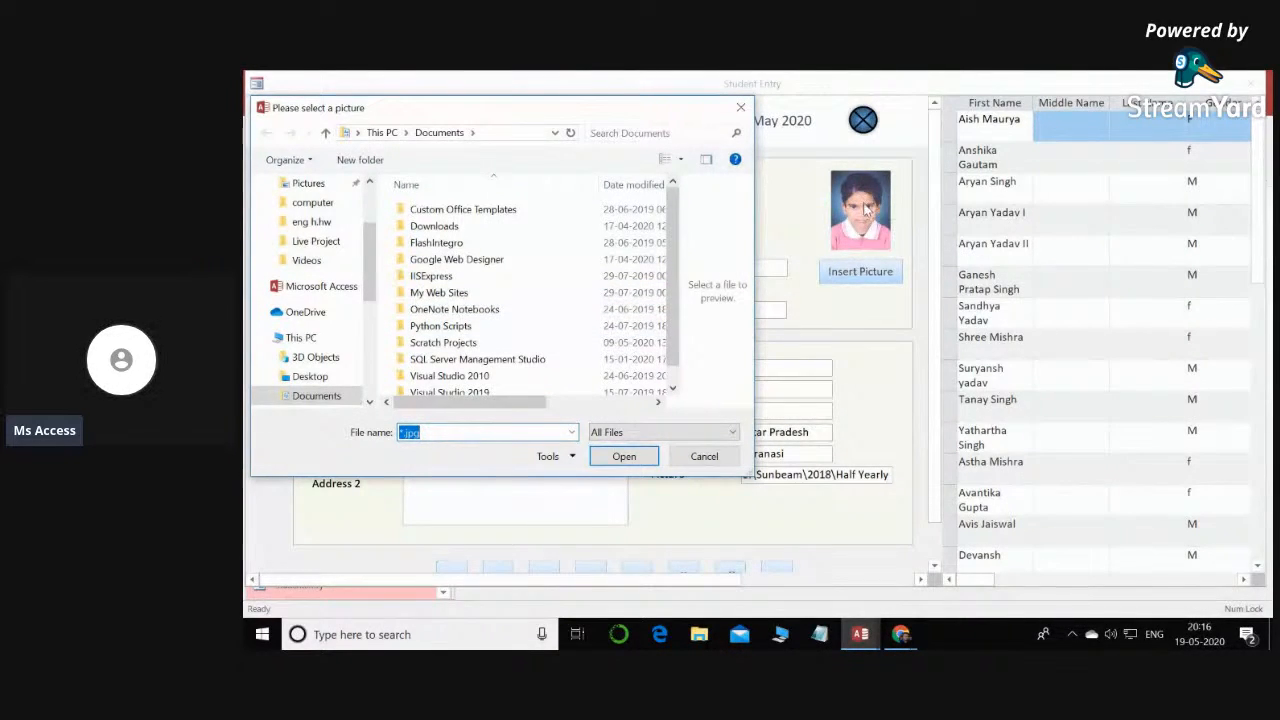
{"action": "left_click", "coordinate": [740, 107]}
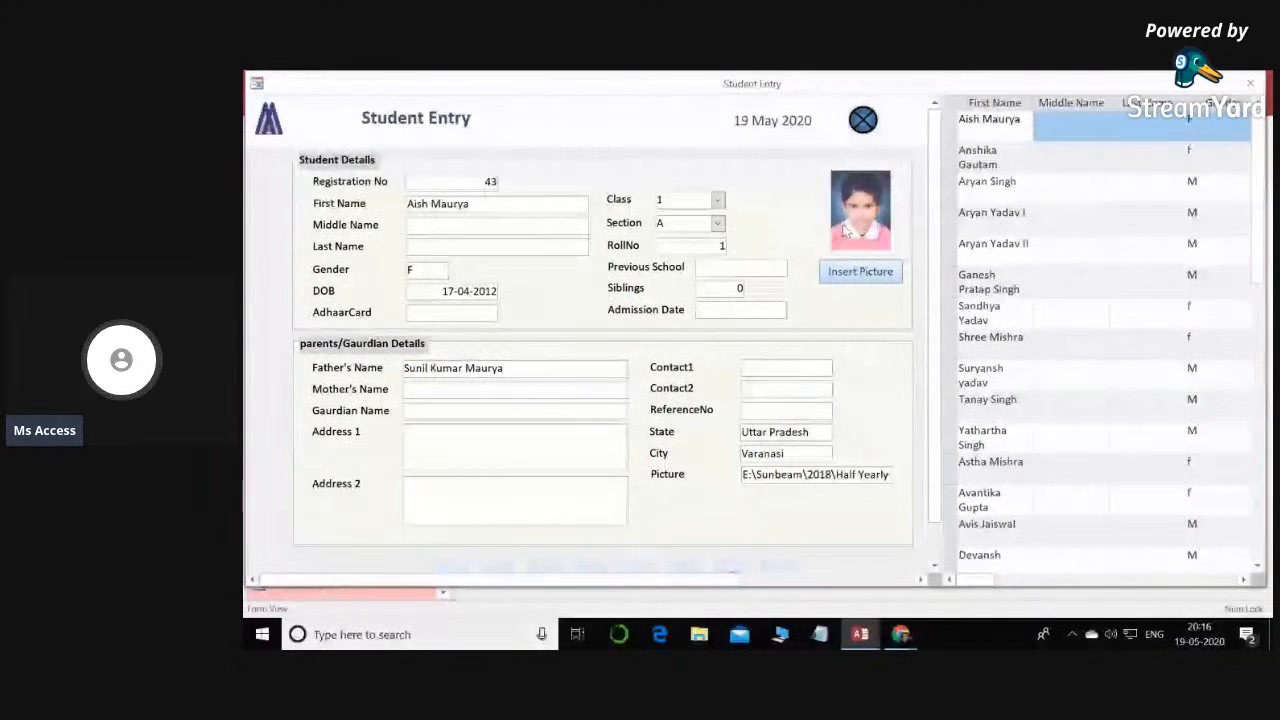
{"action": "left_click", "coordinate": [862, 120]}
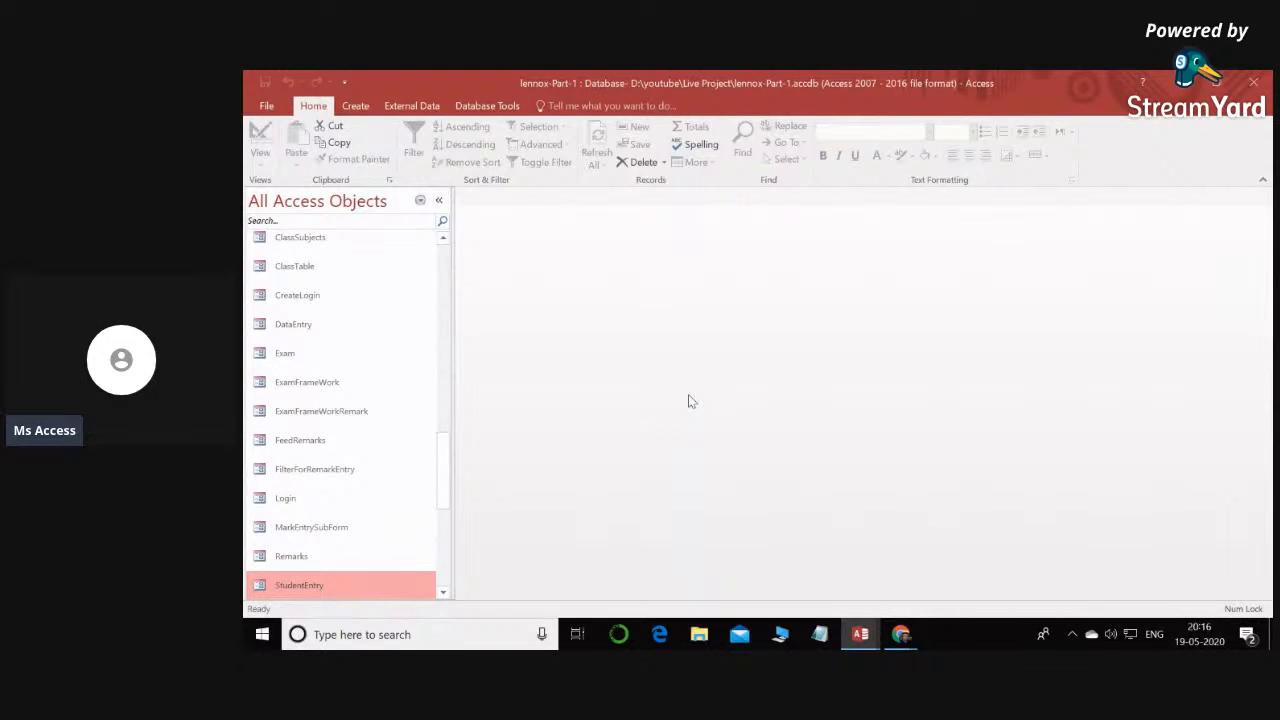
- Open StudentEntry in Design View and examine the On Click event procedure of the Insert Picture button
{"action": "right_click", "coordinate": [354, 584]}
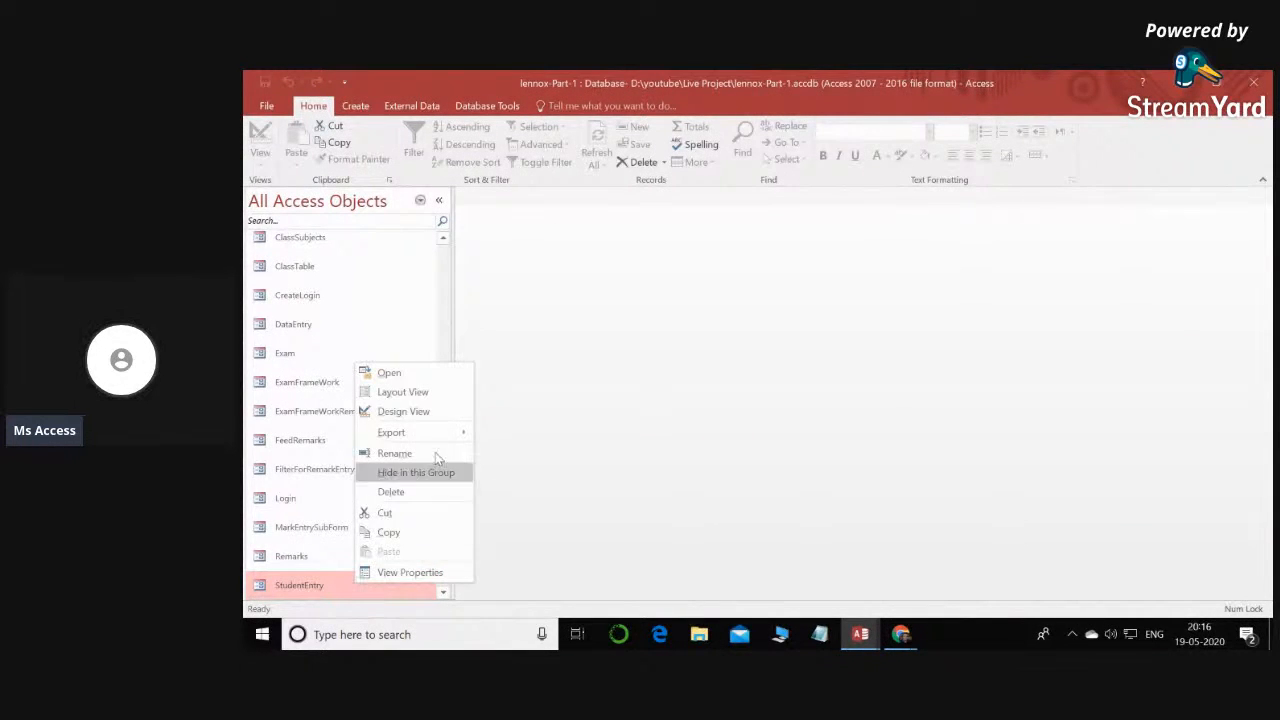
{"action": "left_click", "coordinate": [441, 413]}
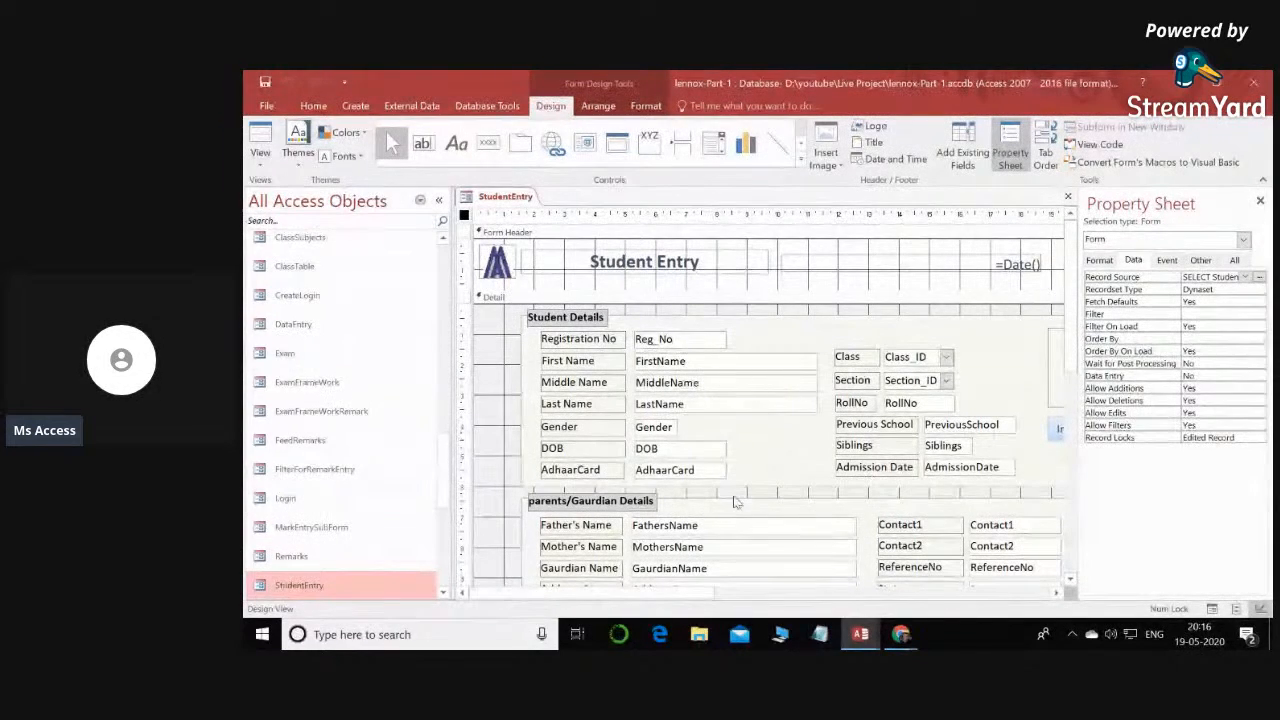
{"action": "left_click_drag", "start_coordinate": [718, 592], "coordinate": [824, 592]}
{"action": "scroll", "coordinate": [1078, 335], "scroll_direction": "down", "scroll_amount": 2}
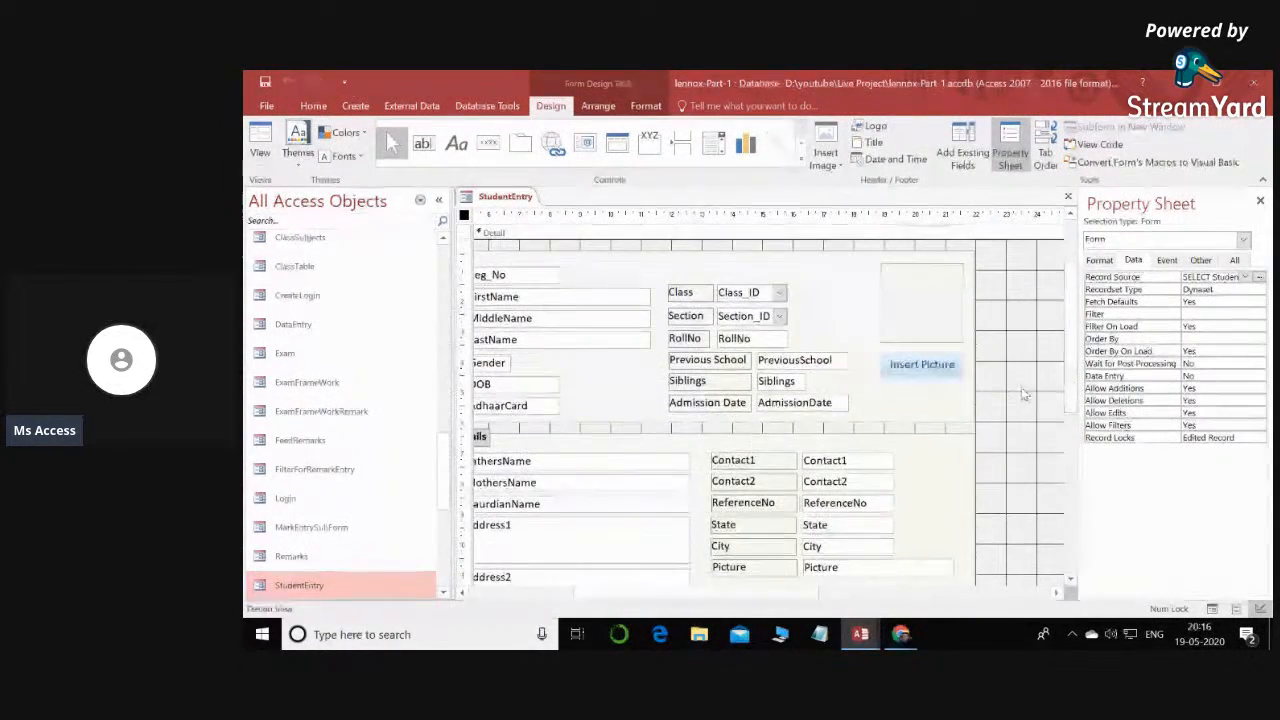
{"action": "left_click", "coordinate": [940, 367]}
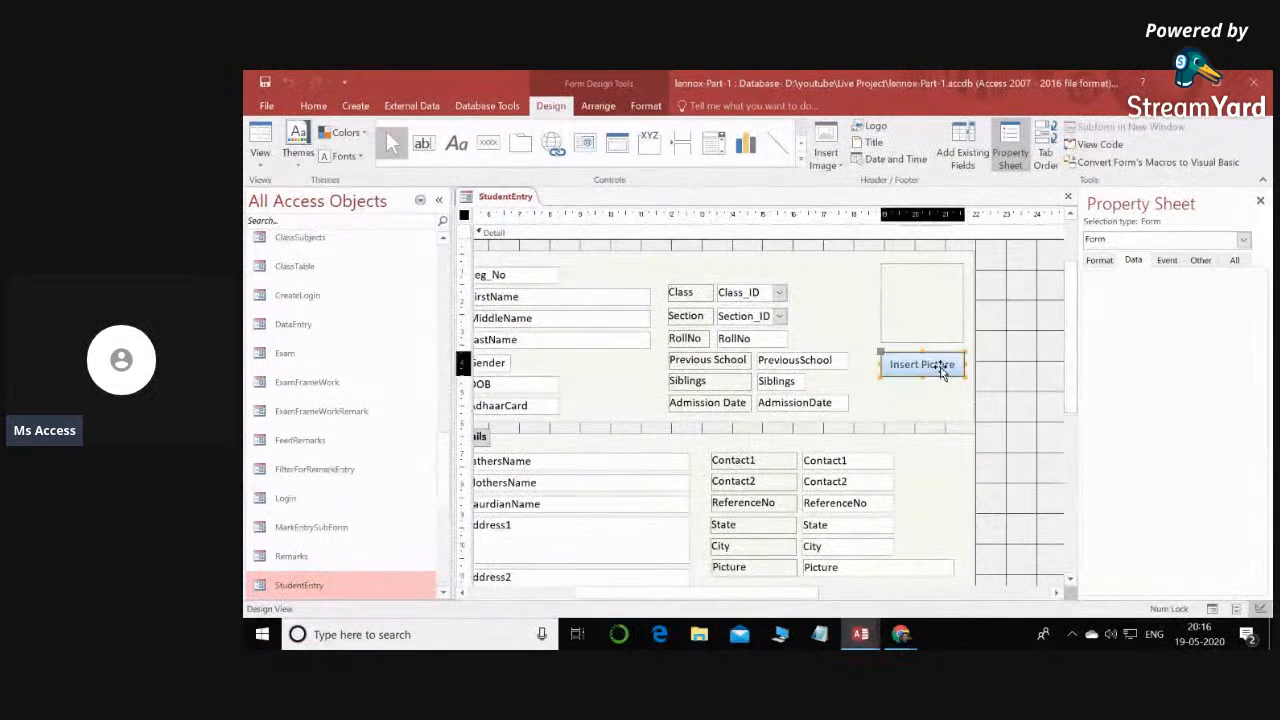
{"action": "left_click", "coordinate": [1166, 263]}
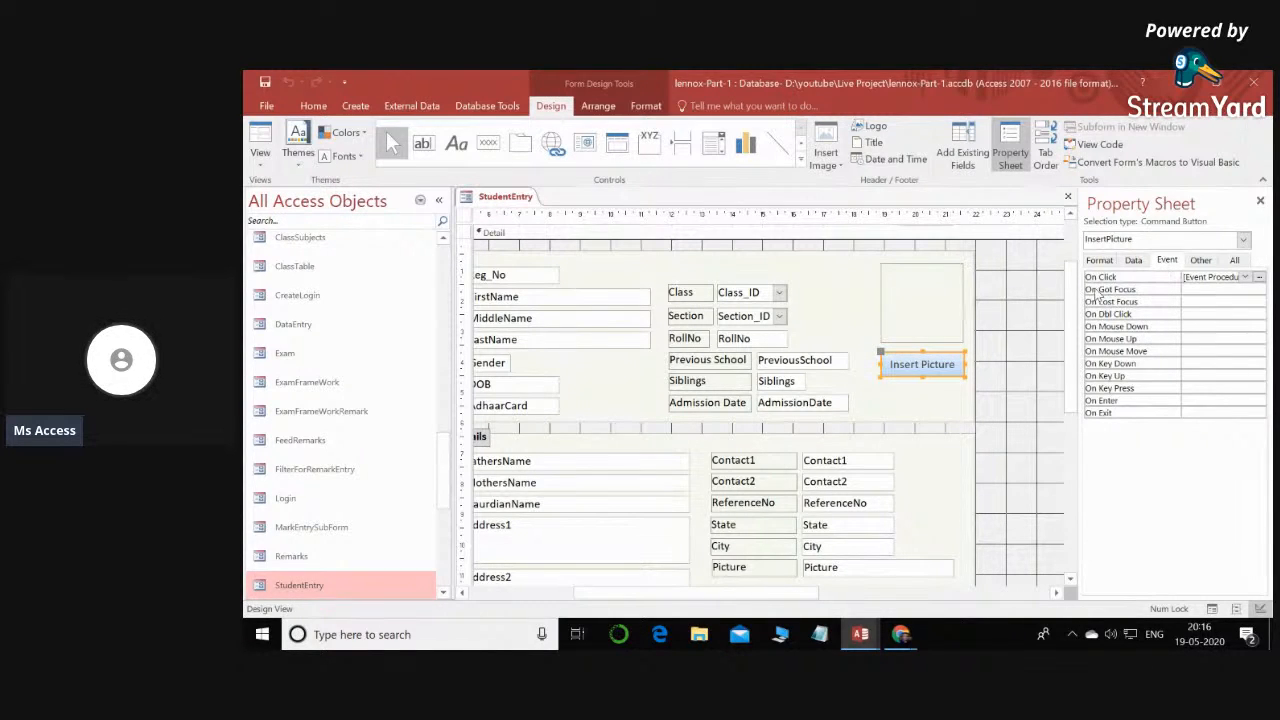
{"action": "left_click", "coordinate": [1259, 277]}
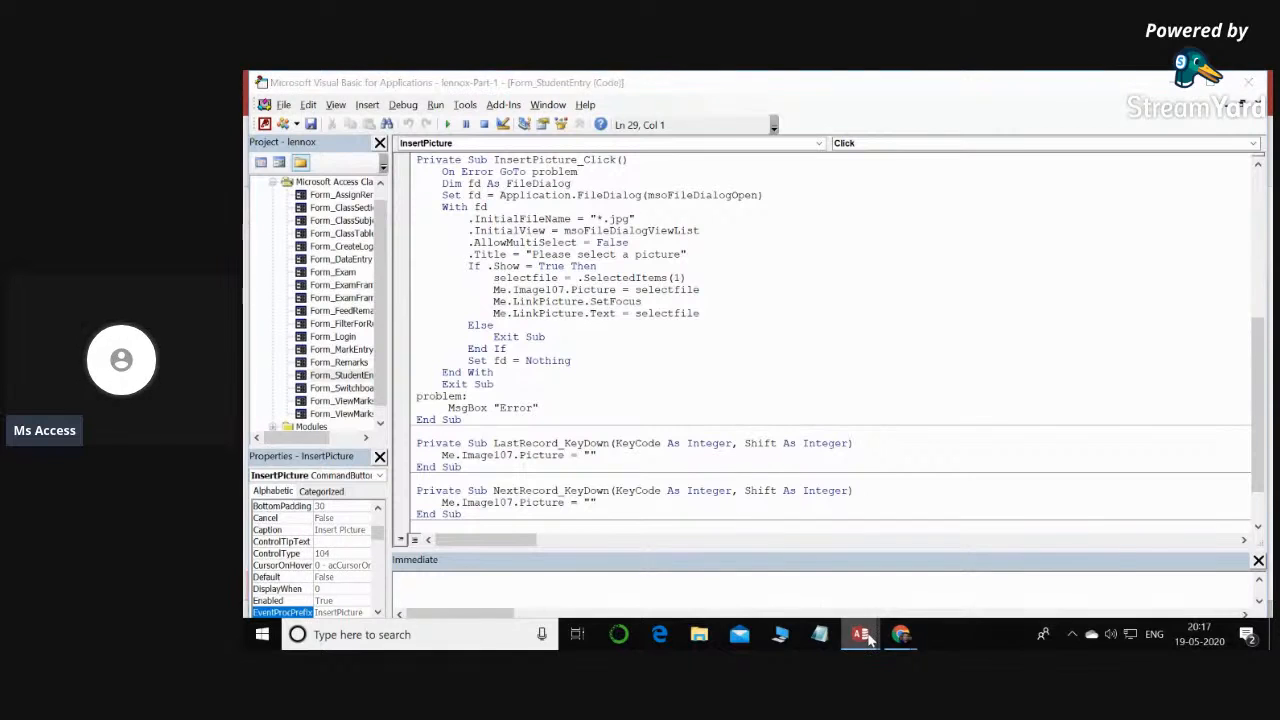
- Return to the LiveProject database and add an empty image control about 3.7 cm square beside the Student form's Class and Section fields
{"action": "mouse_move", "coordinate": [858, 634]}
{"action": "left_click", "coordinate": [880, 580]}
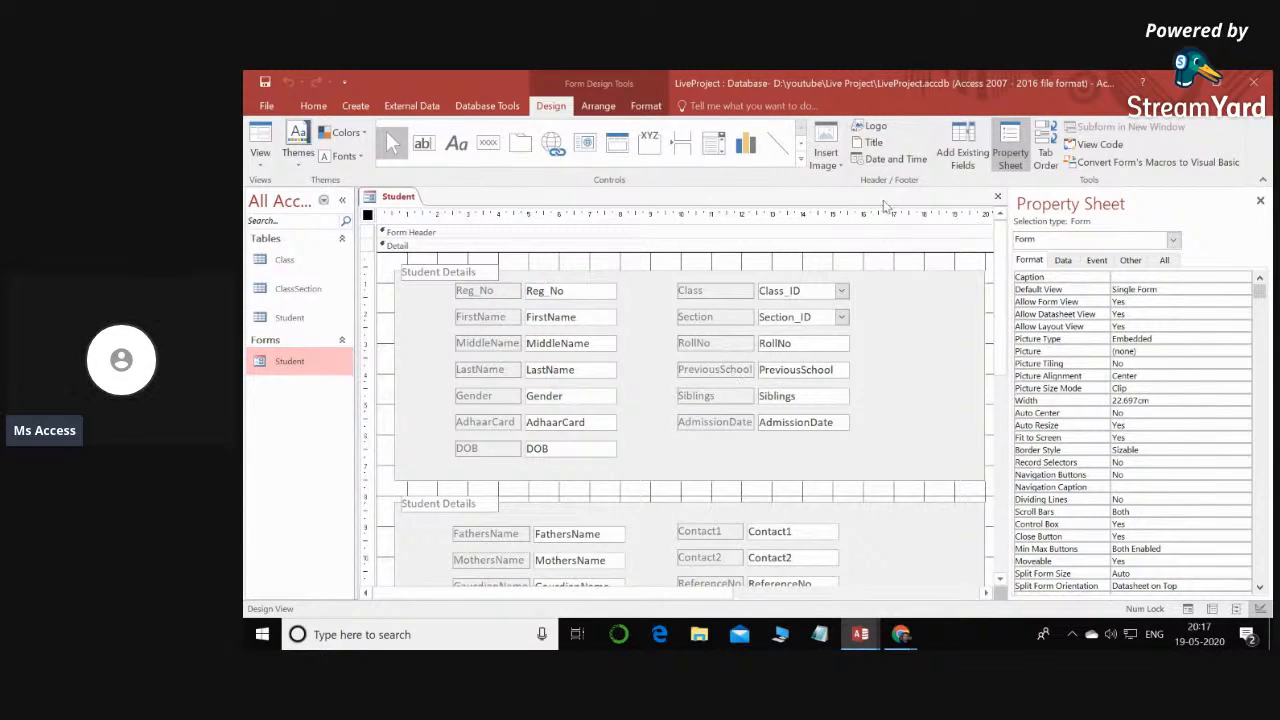
{"action": "left_click", "coordinate": [801, 164]}
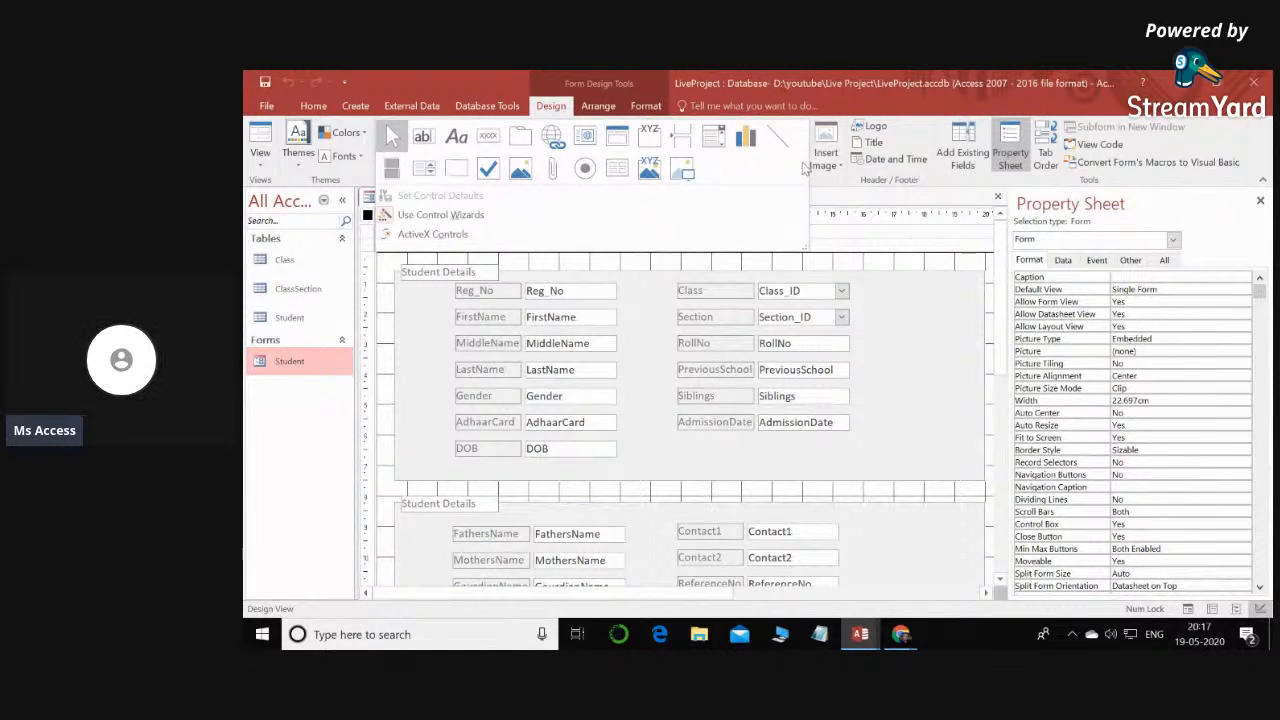
{"action": "left_click", "coordinate": [682, 172]}
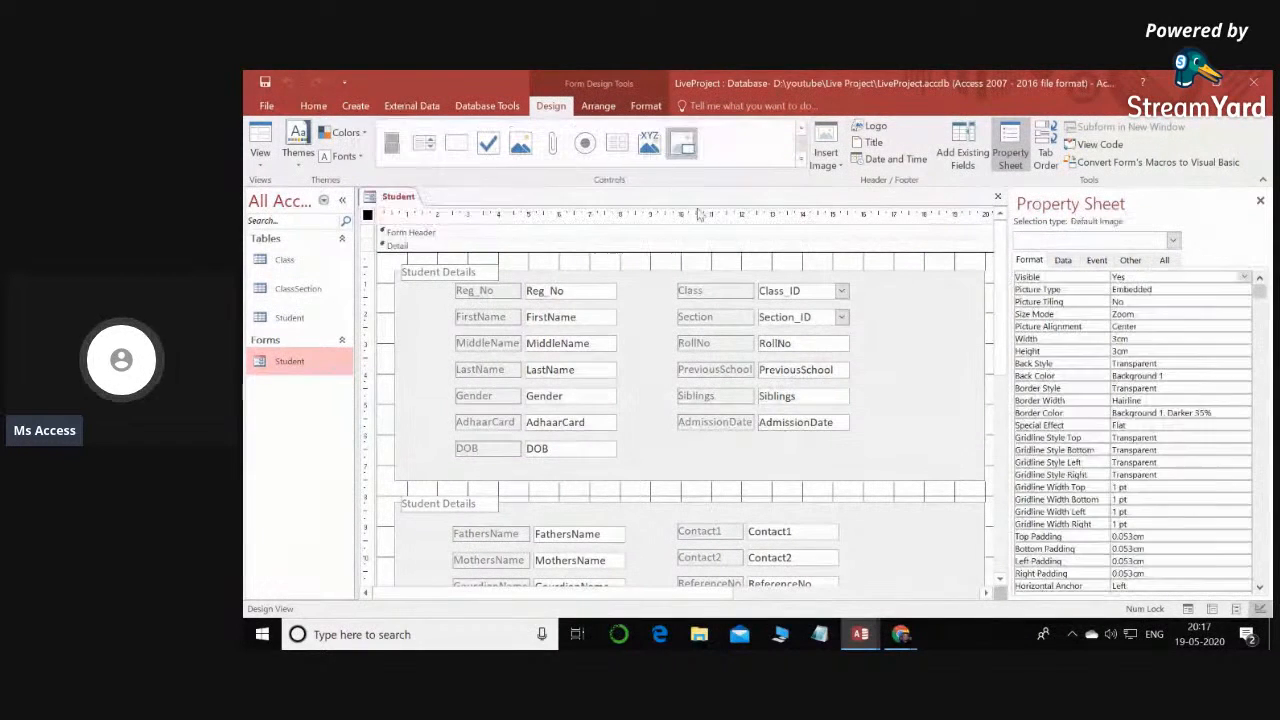
{"action": "left_click_drag", "start_coordinate": [857, 287], "coordinate": [976, 398]}
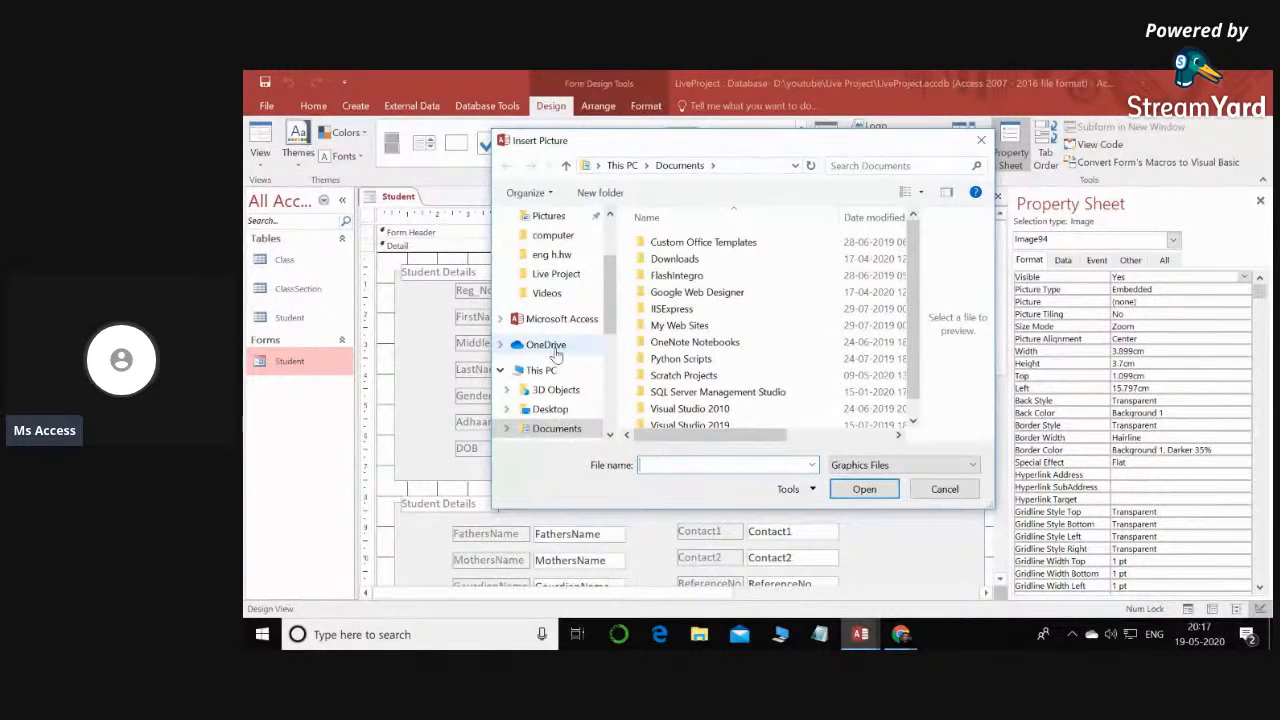
{"action": "left_click", "coordinate": [981, 140]}
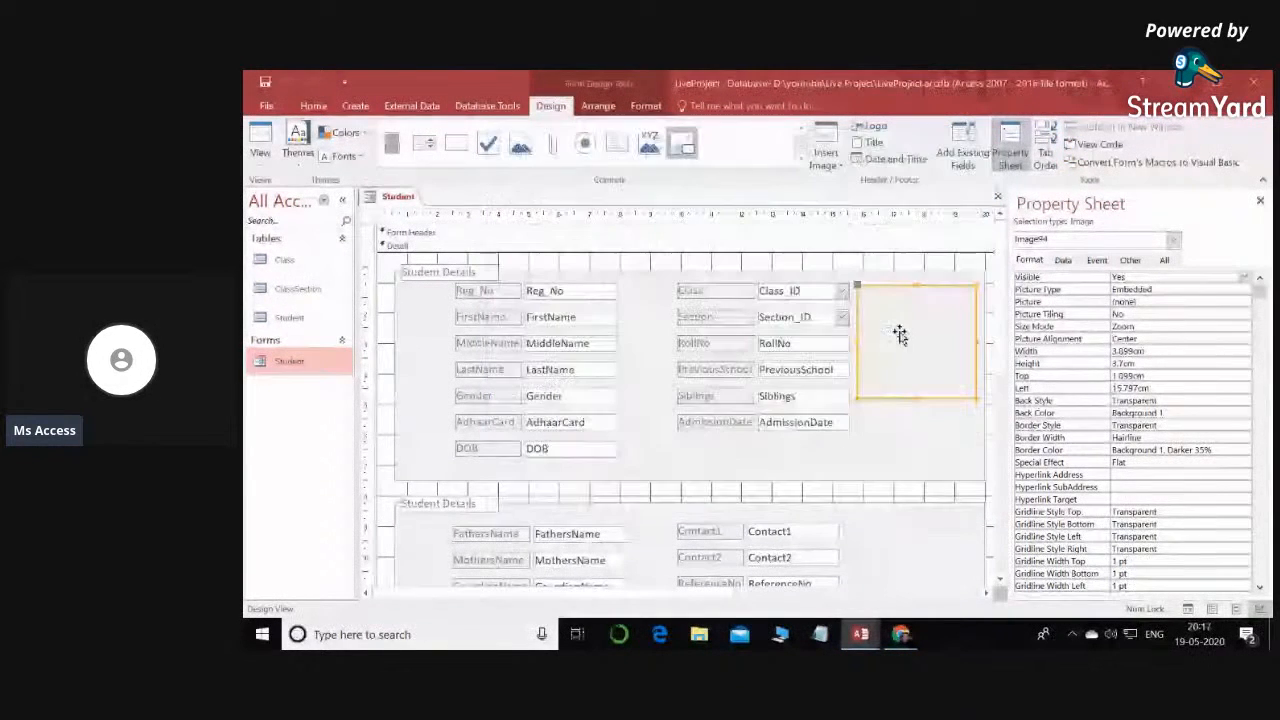
{"action": "left_click_drag", "start_coordinate": [975, 337], "coordinate": [969, 337]}
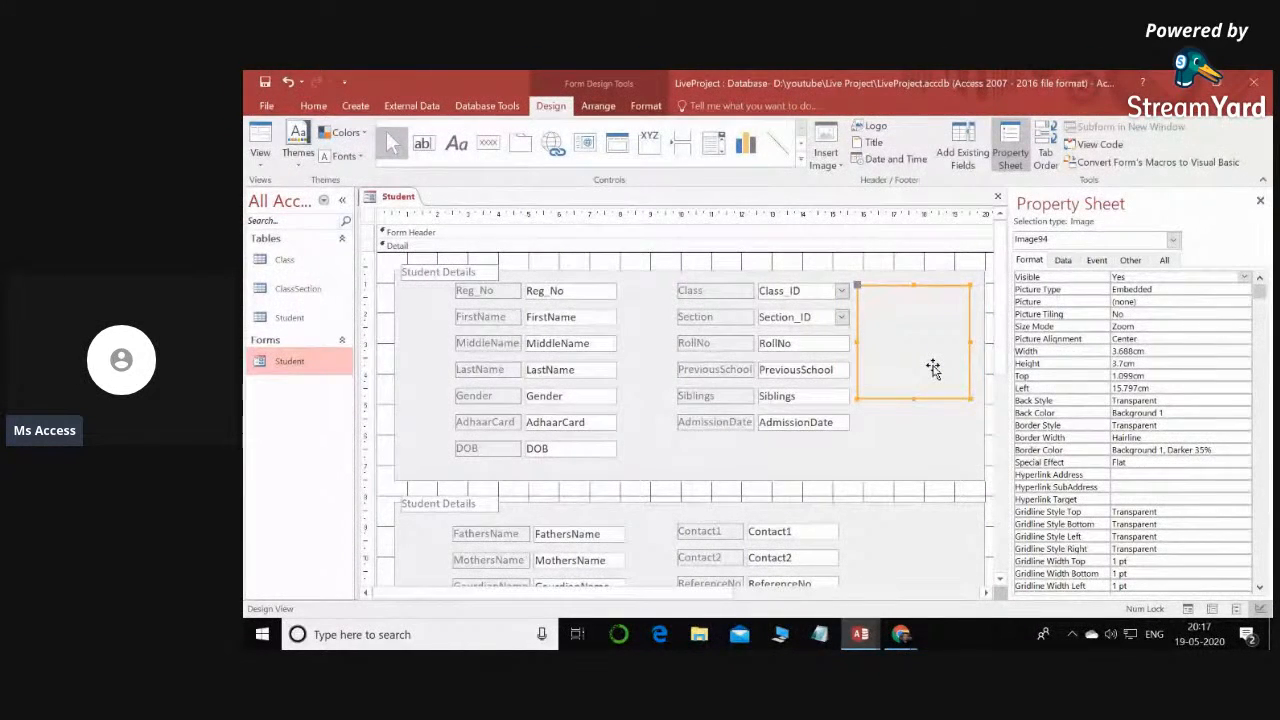
- Add a command button about 3.7 cm wide and 1 cm high directly below the image control, without using the wizard
{"action": "left_click", "coordinate": [801, 161]}
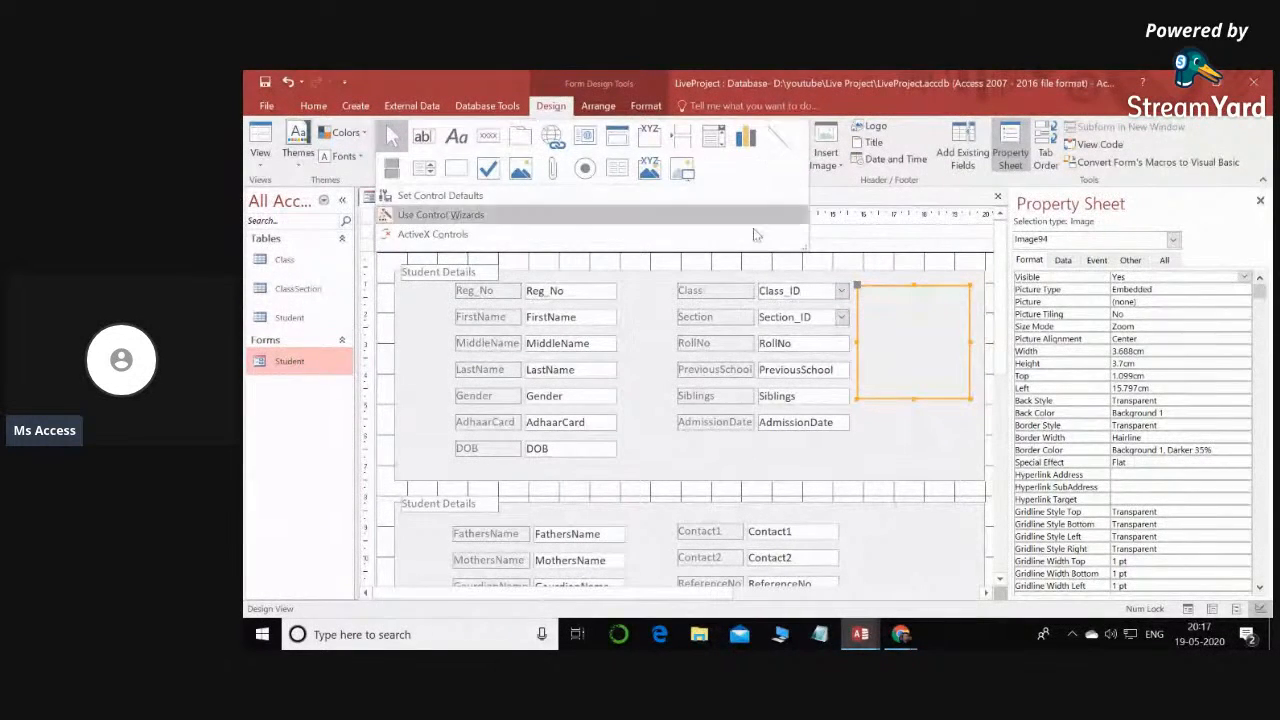
{"action": "left_click", "coordinate": [487, 142]}
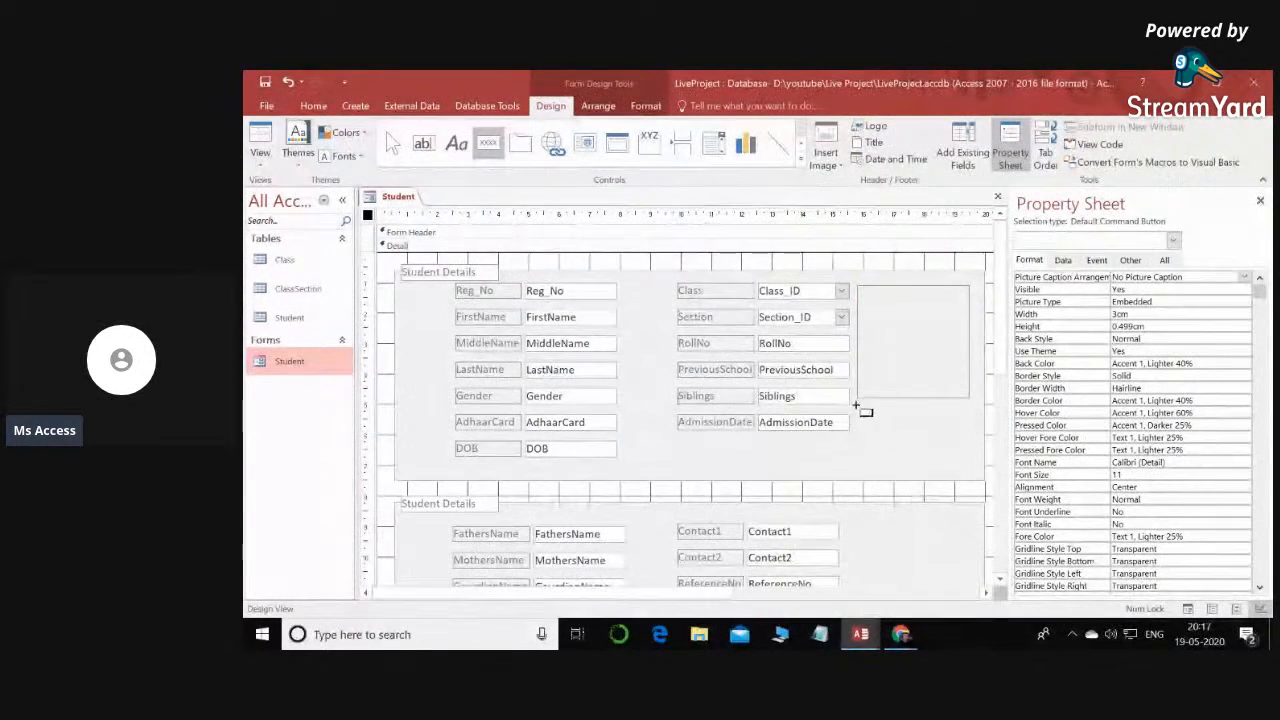
{"action": "left_click_drag", "start_coordinate": [856, 404], "coordinate": [974, 440]}
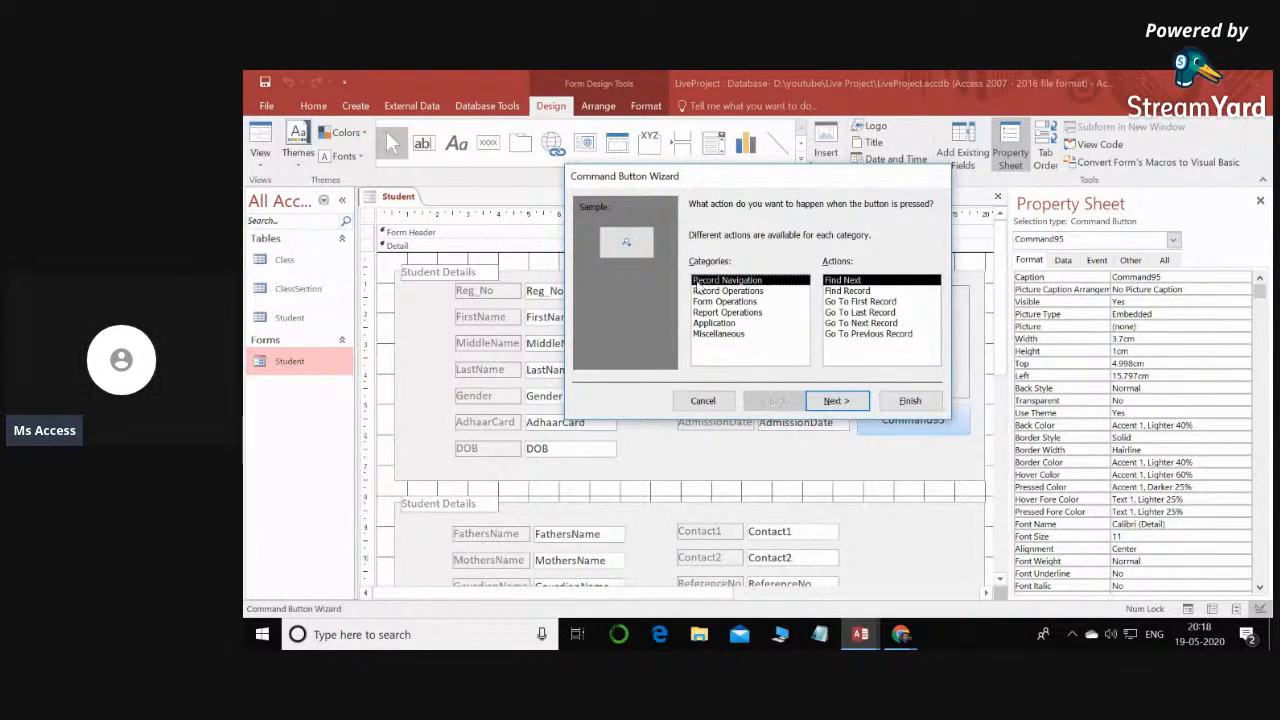
{"action": "left_click", "coordinate": [703, 401]}
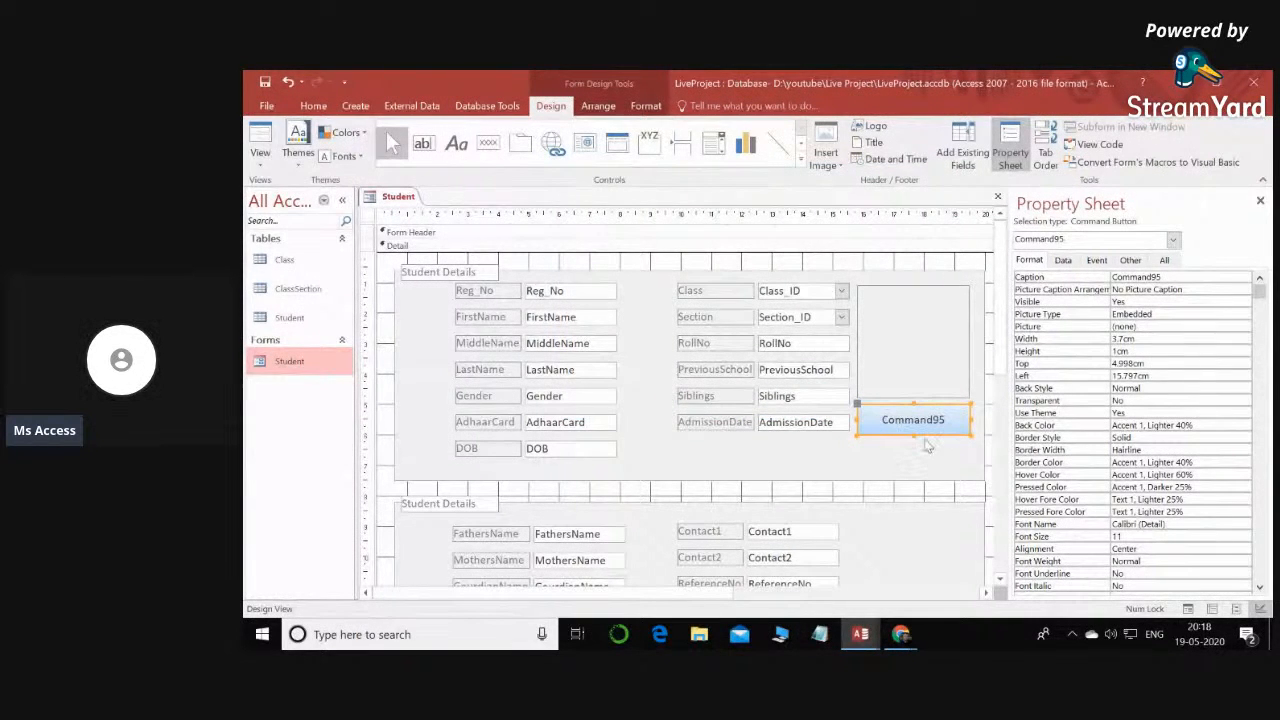
- Change the new command button's caption to "Insert Picture"
{"action": "left_click", "coordinate": [897, 425]}
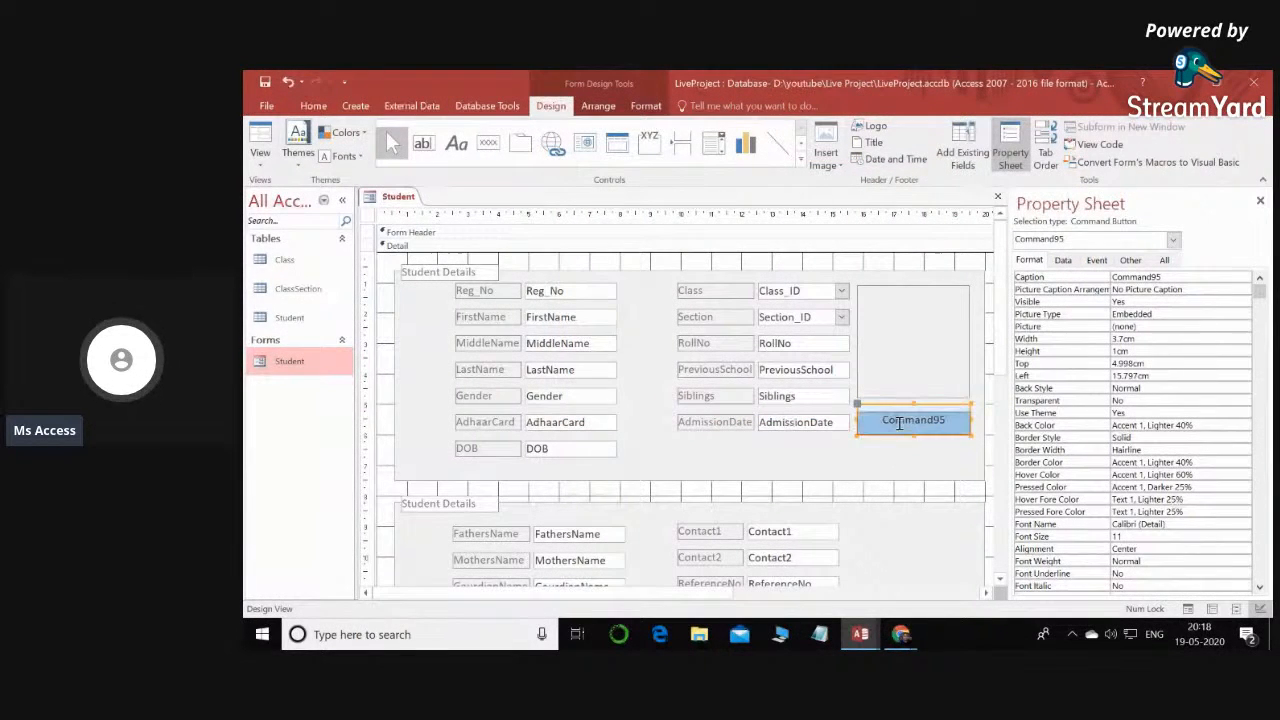
{"action": "left_click_drag", "start_coordinate": [943, 422], "coordinate": [869, 420]}
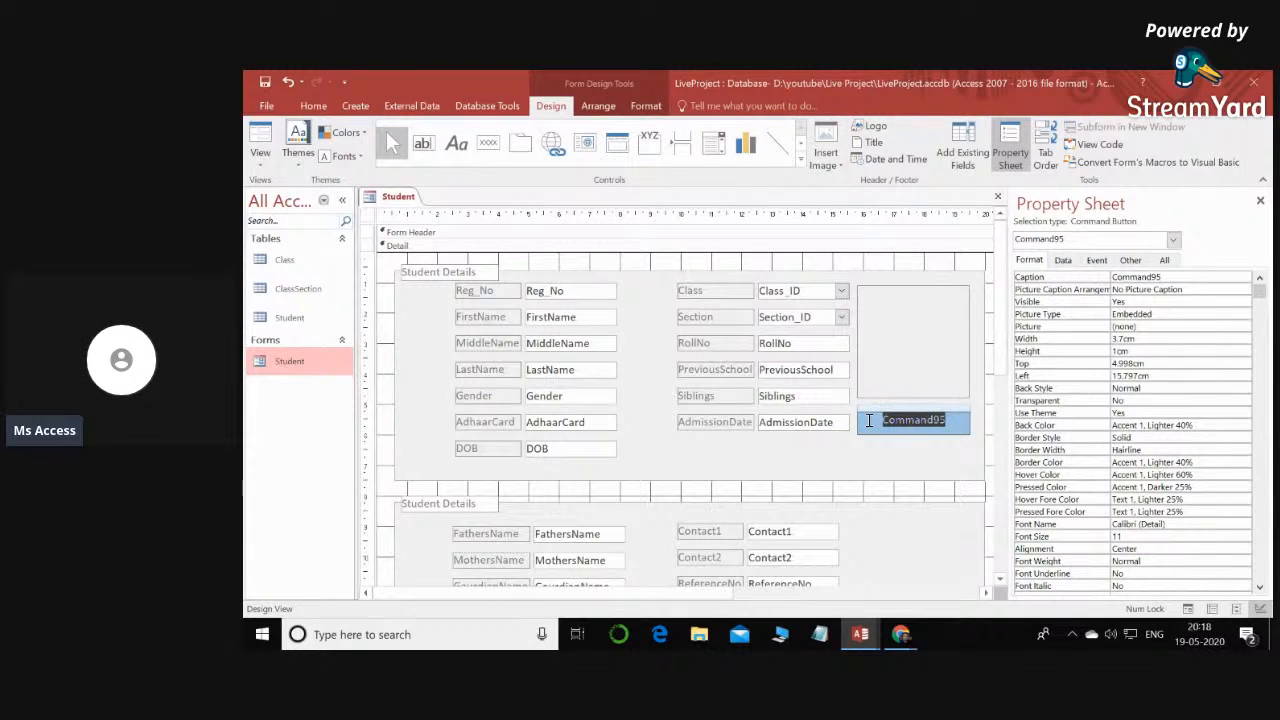
{"action": "type", "text": "Insert Picture"}
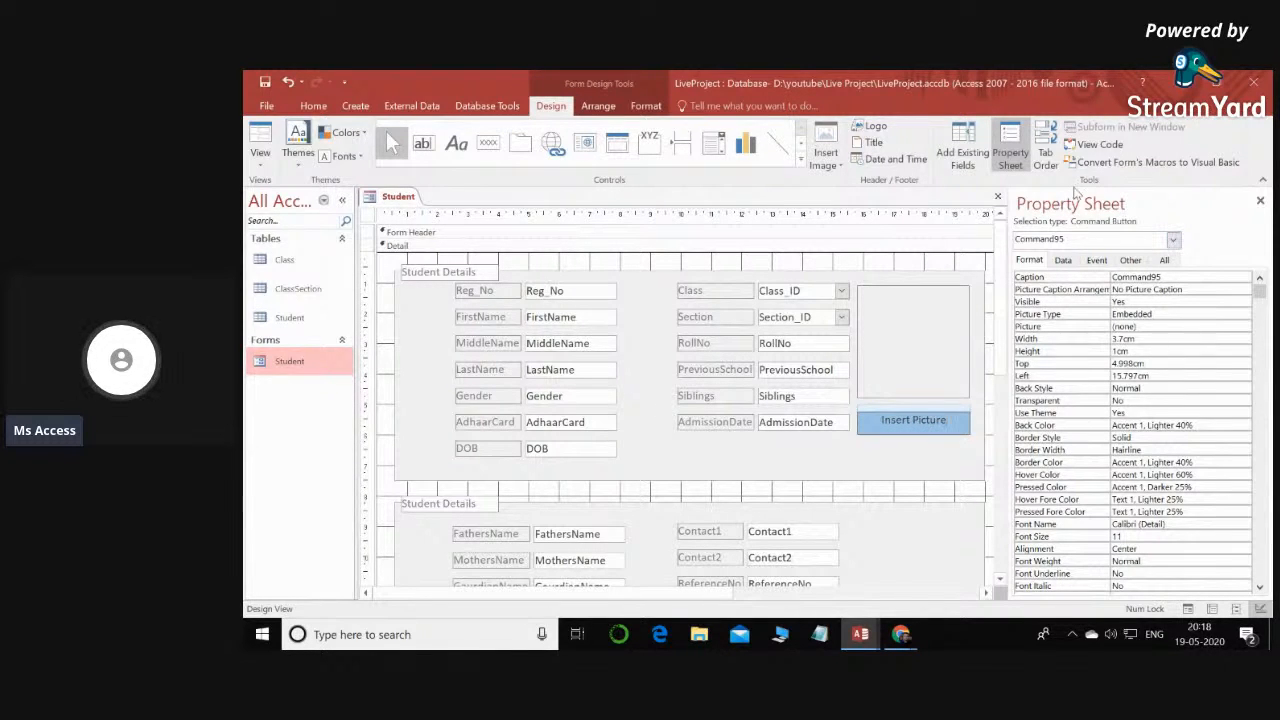
- Set the Insert Picture button's Name property to Cmd_InsertPic
{"action": "left_click", "coordinate": [1056, 283]}
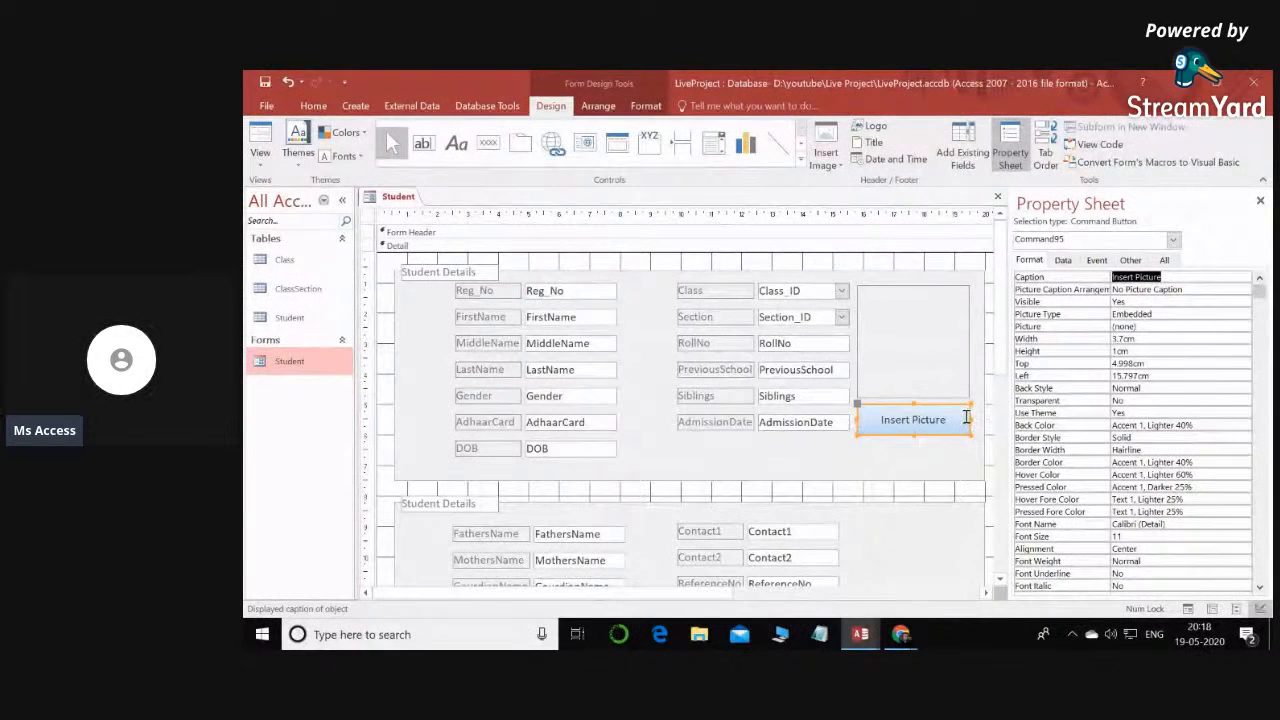
{"action": "left_click", "coordinate": [1131, 261]}
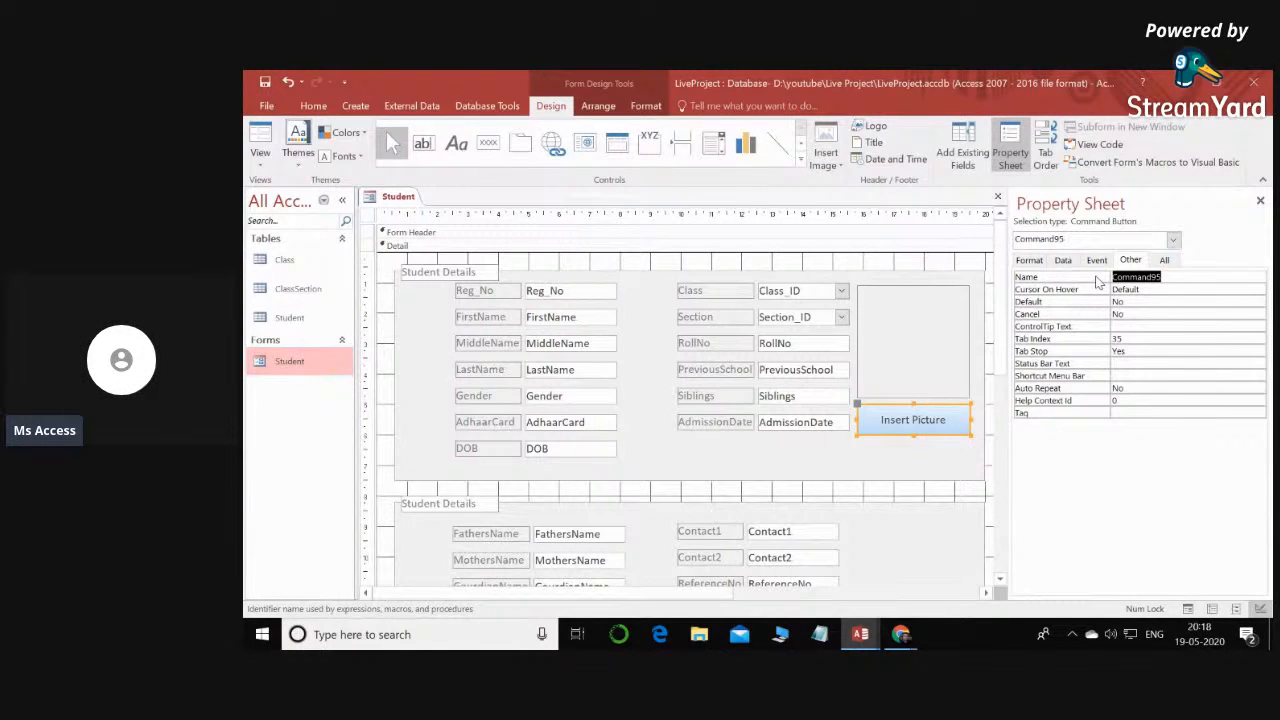
{"action": "type", "text": "Cmd_InsertPic"}
{"action": "key", "text": "Return"}
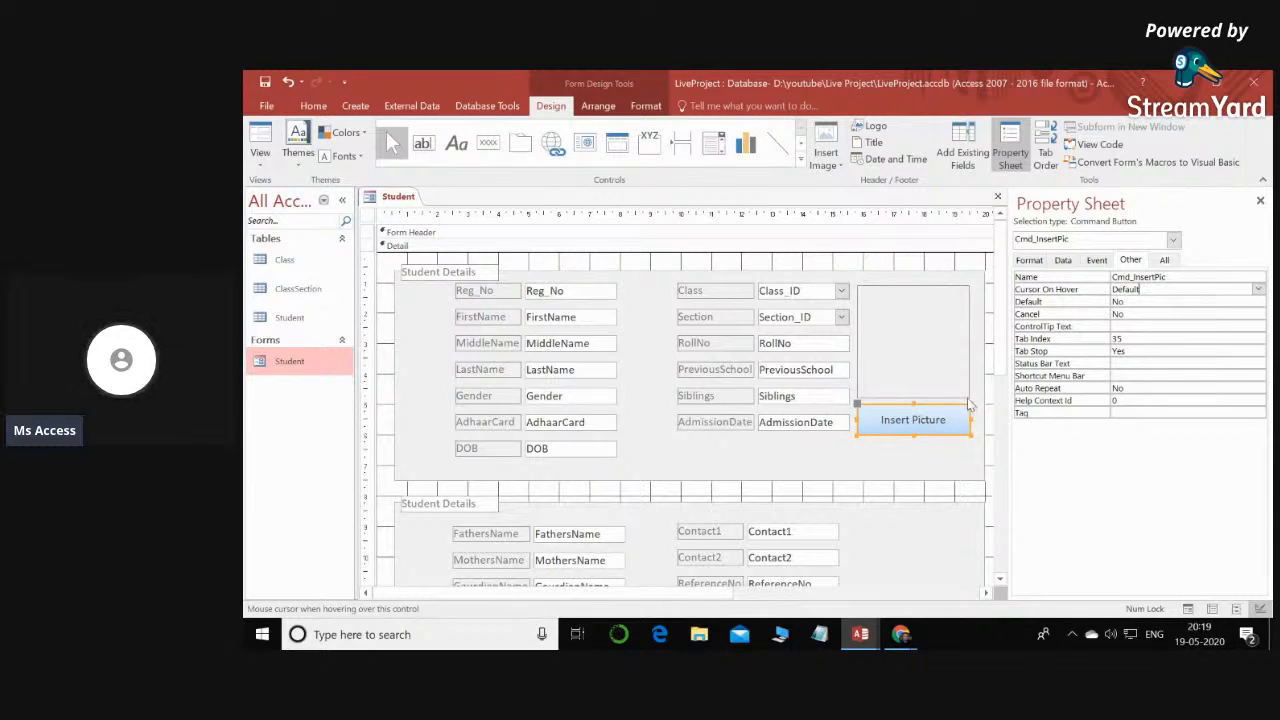
- Create an On Click event procedure for the Insert Picture button with the Code Builder and examine its procedure name
{"action": "left_click", "coordinate": [1099, 262]}
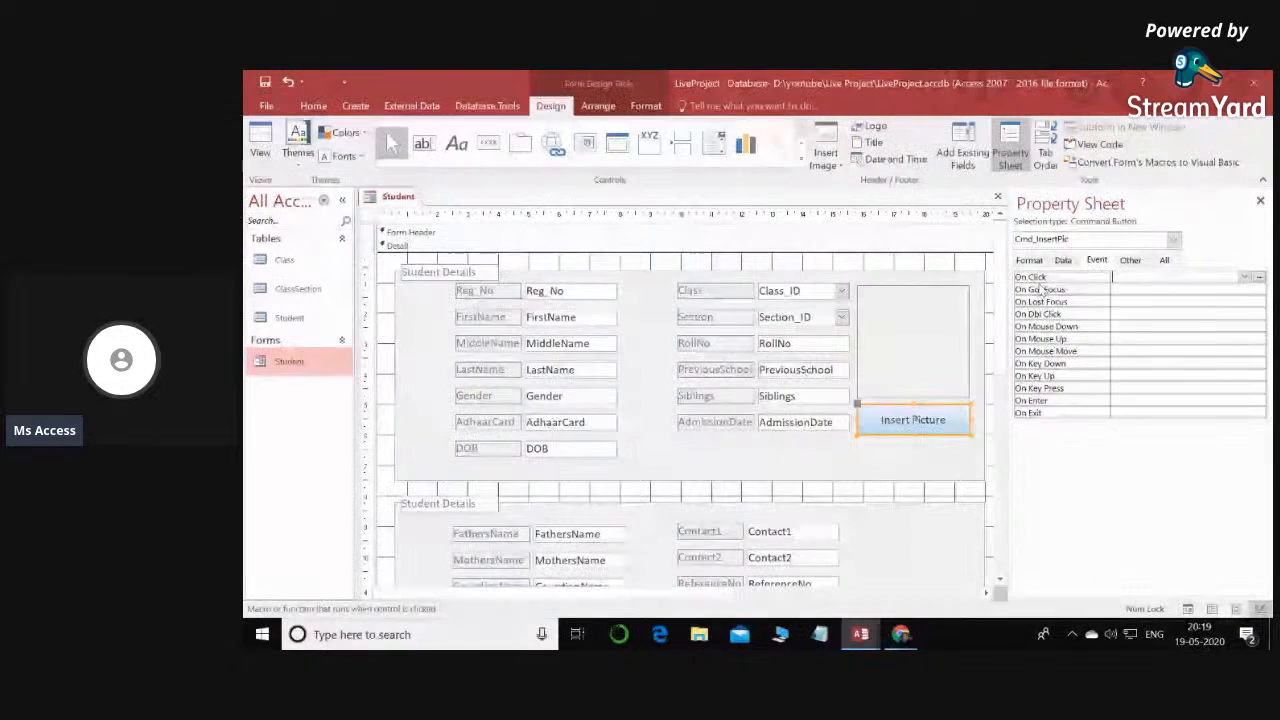
{"action": "left_click", "coordinate": [1256, 279]}
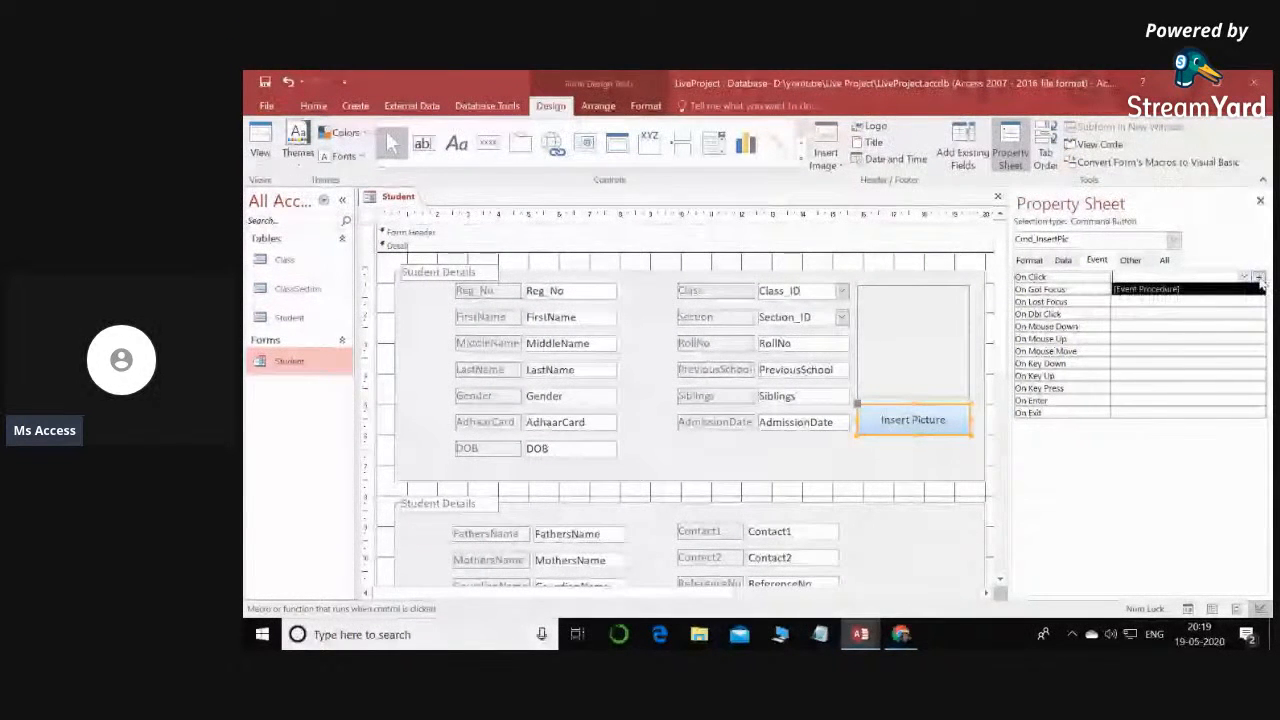
{"action": "left_click", "coordinate": [1259, 278]}
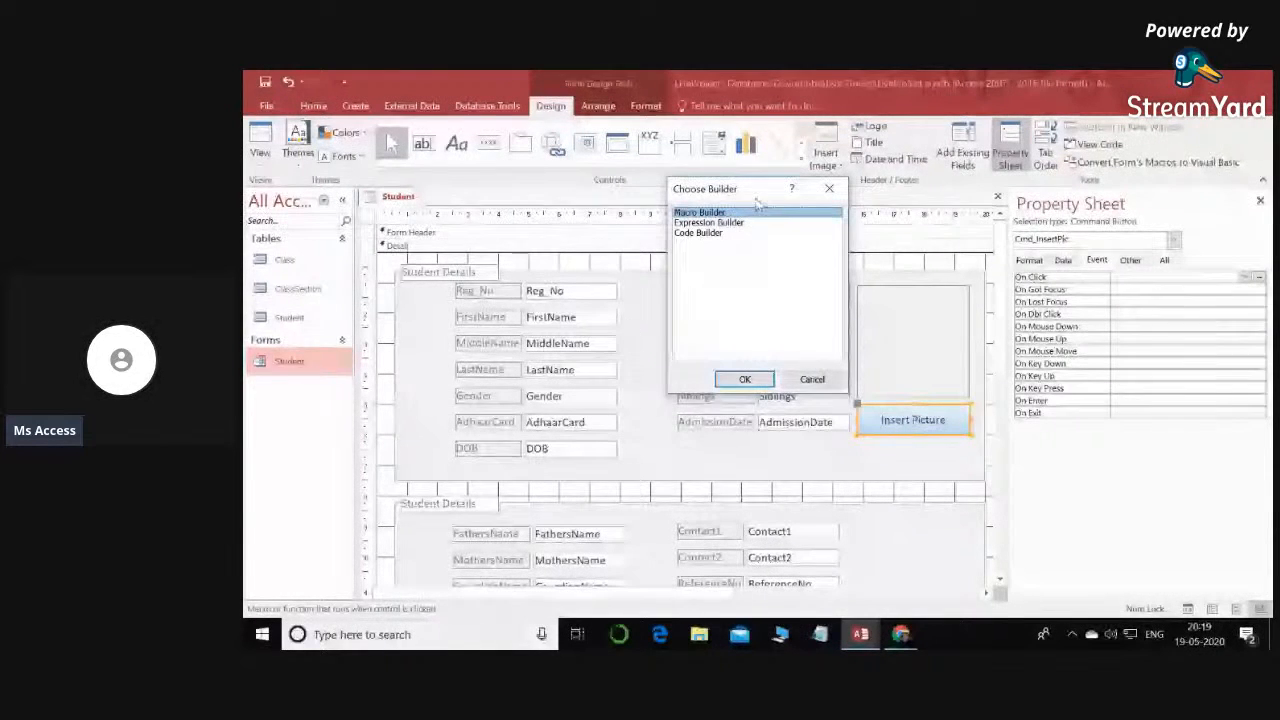
{"action": "left_click", "coordinate": [688, 233]}
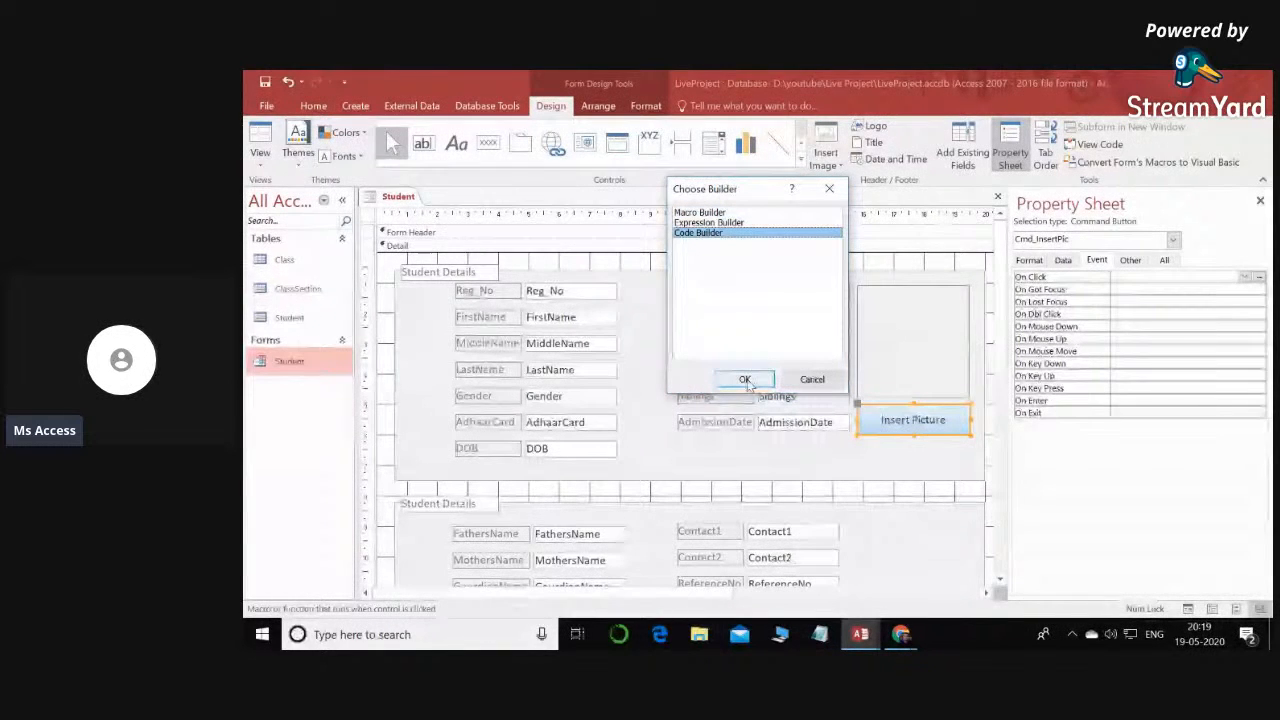
{"action": "left_click", "coordinate": [745, 380]}
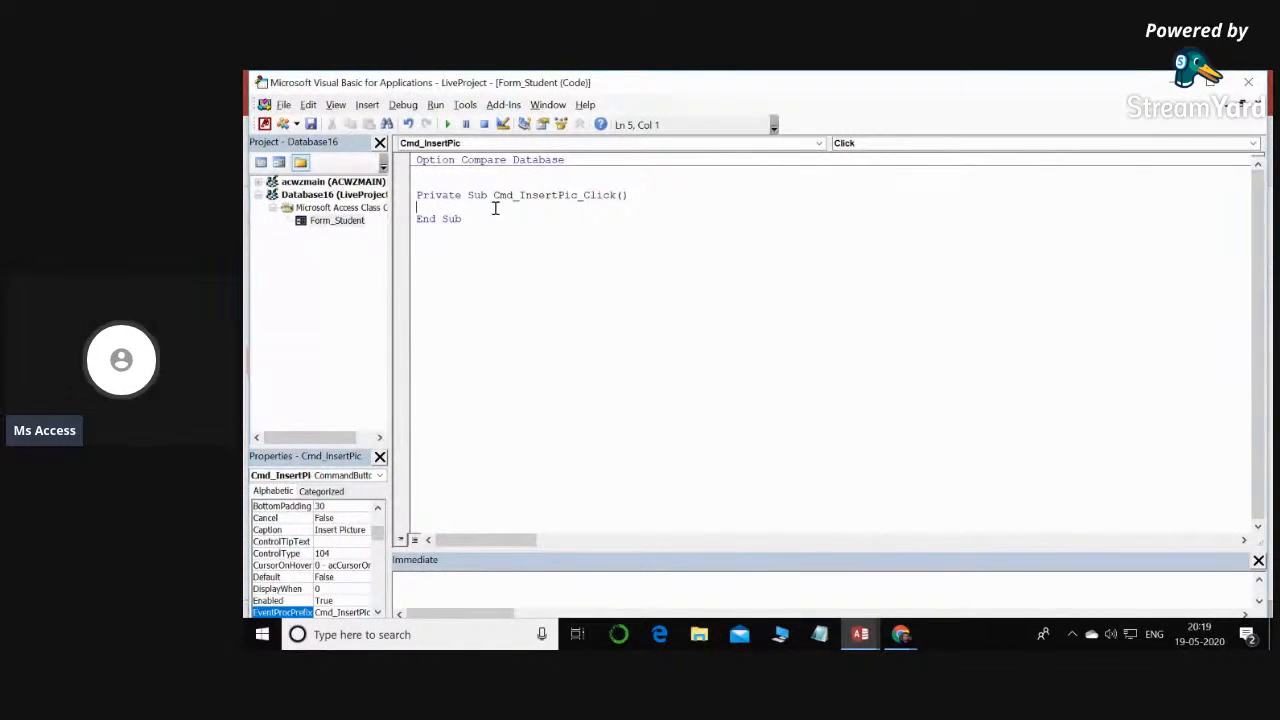
{"action": "left_click_drag", "start_coordinate": [493, 195], "coordinate": [577, 196]}
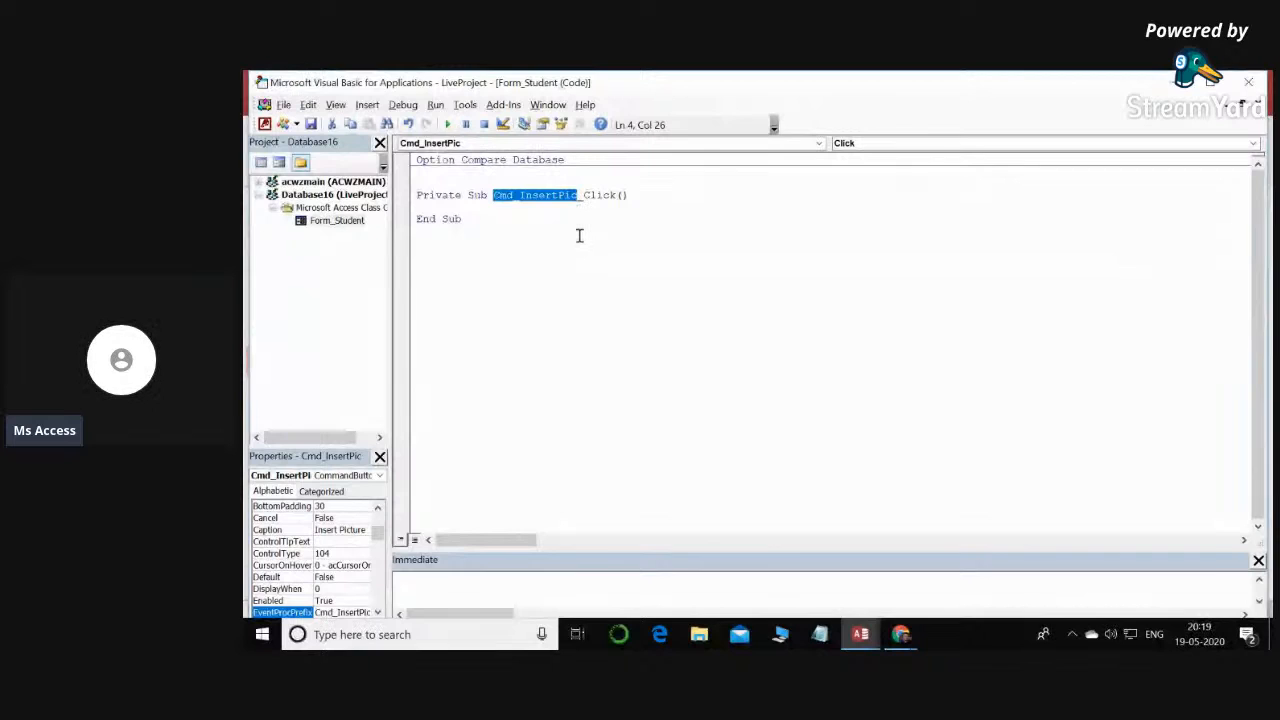
{"action": "left_click_drag", "start_coordinate": [583, 195], "coordinate": [631, 197]}
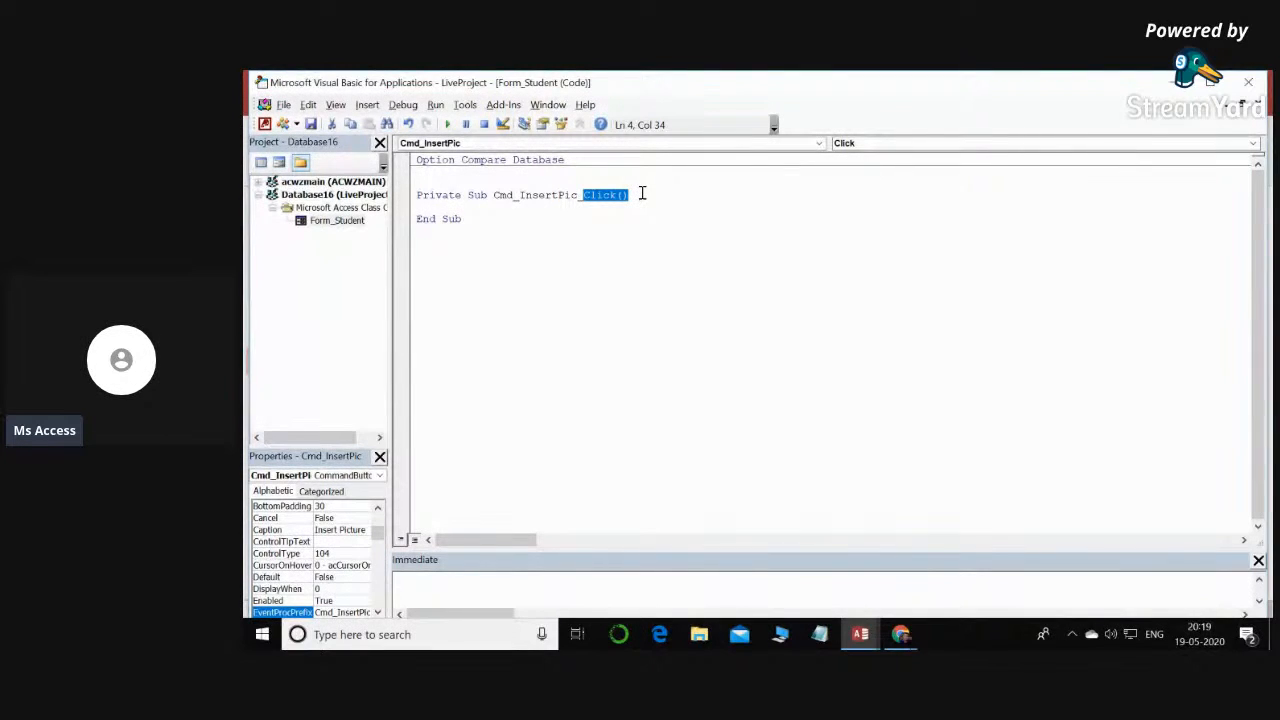
- Copy the body of InsertPicture_Click from the lennox-Part-1 StudentEntry code into the empty Cmd_InsertPic_Click procedure in LiveProject
{"action": "left_click", "coordinate": [860, 640]}
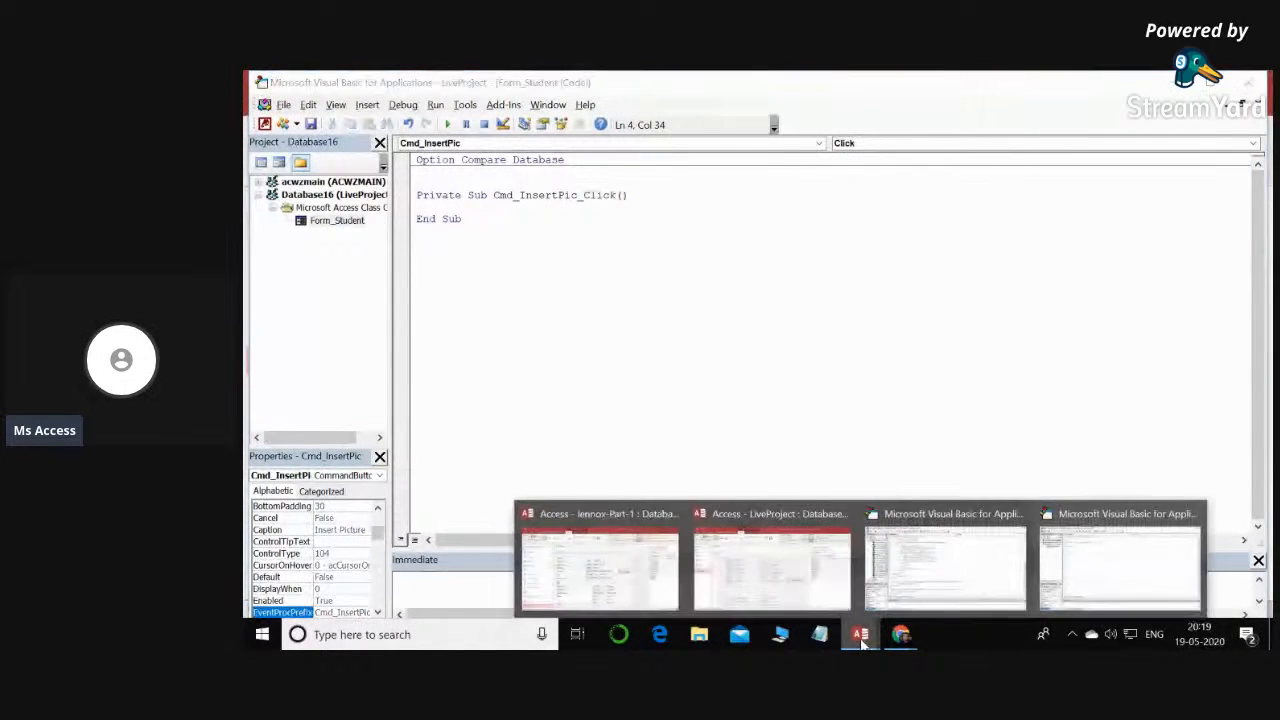
{"action": "left_click", "coordinate": [945, 565]}
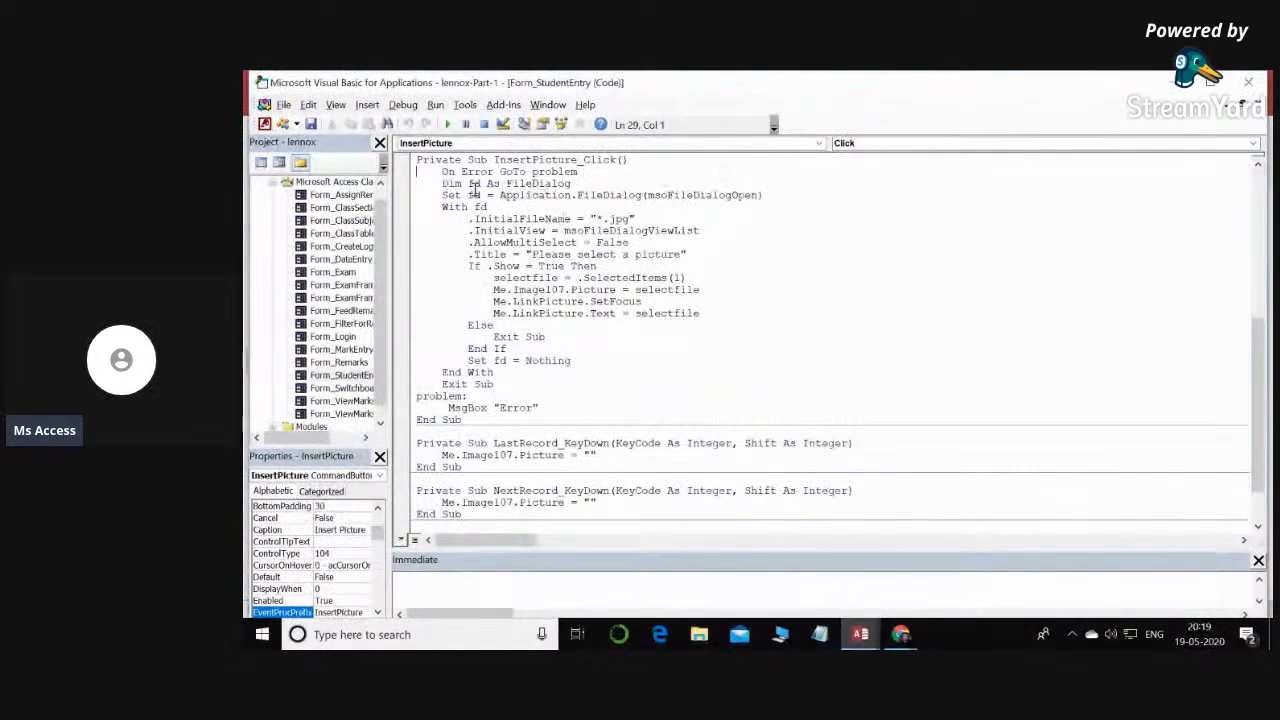
{"action": "left_click_drag", "start_coordinate": [440, 172], "coordinate": [677, 403]}
{"action": "key", "text": "ctrl+c"}
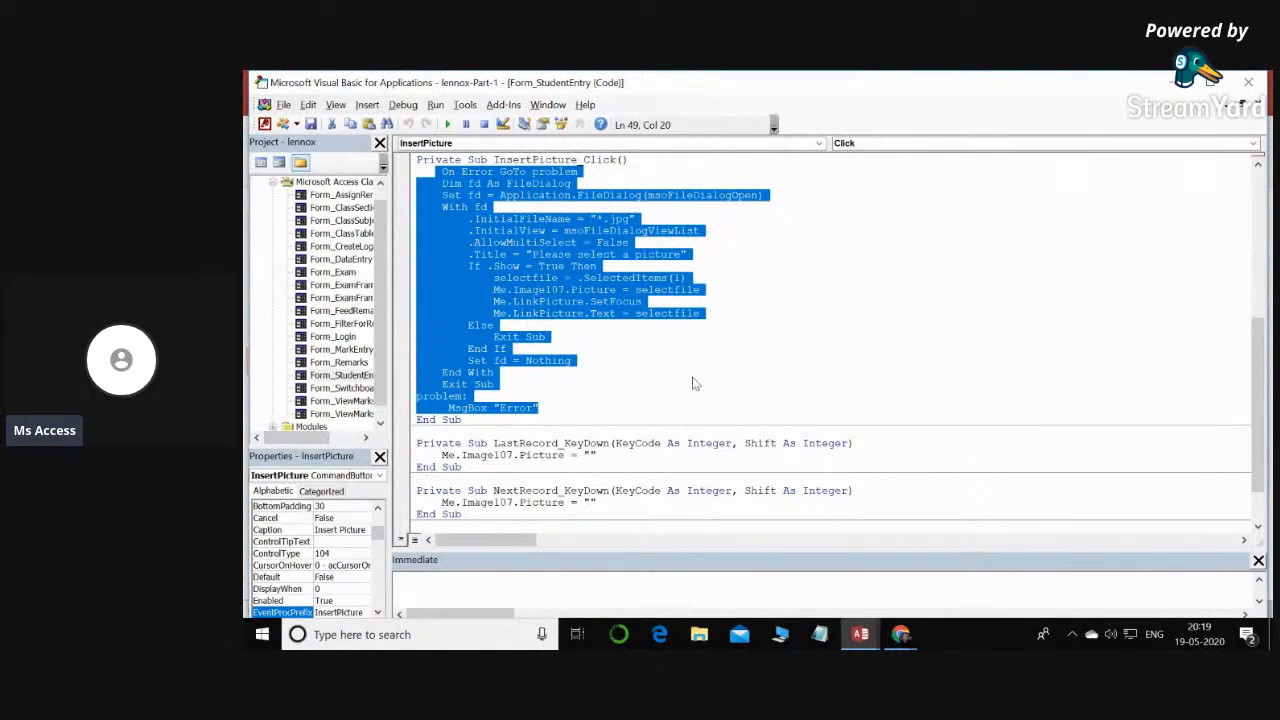
{"action": "mouse_move", "coordinate": [871, 645]}
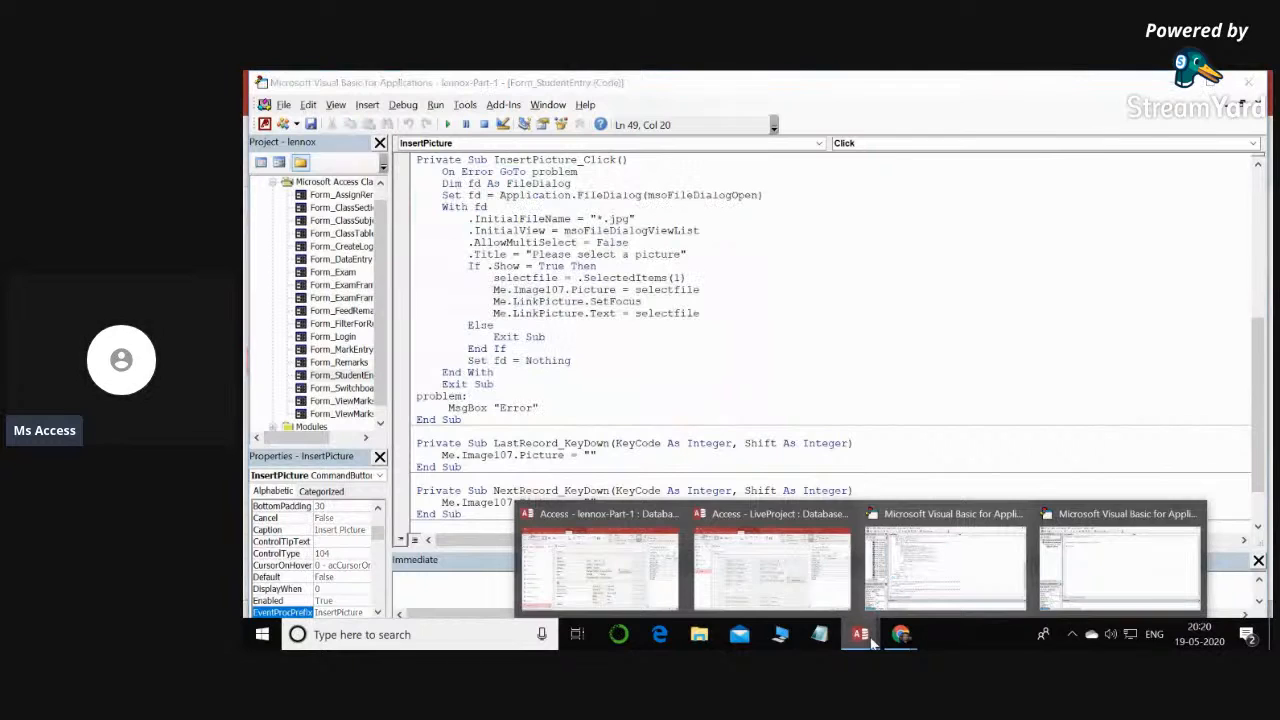
{"action": "left_click", "coordinate": [1080, 566]}
{"action": "left_click", "coordinate": [437, 208]}
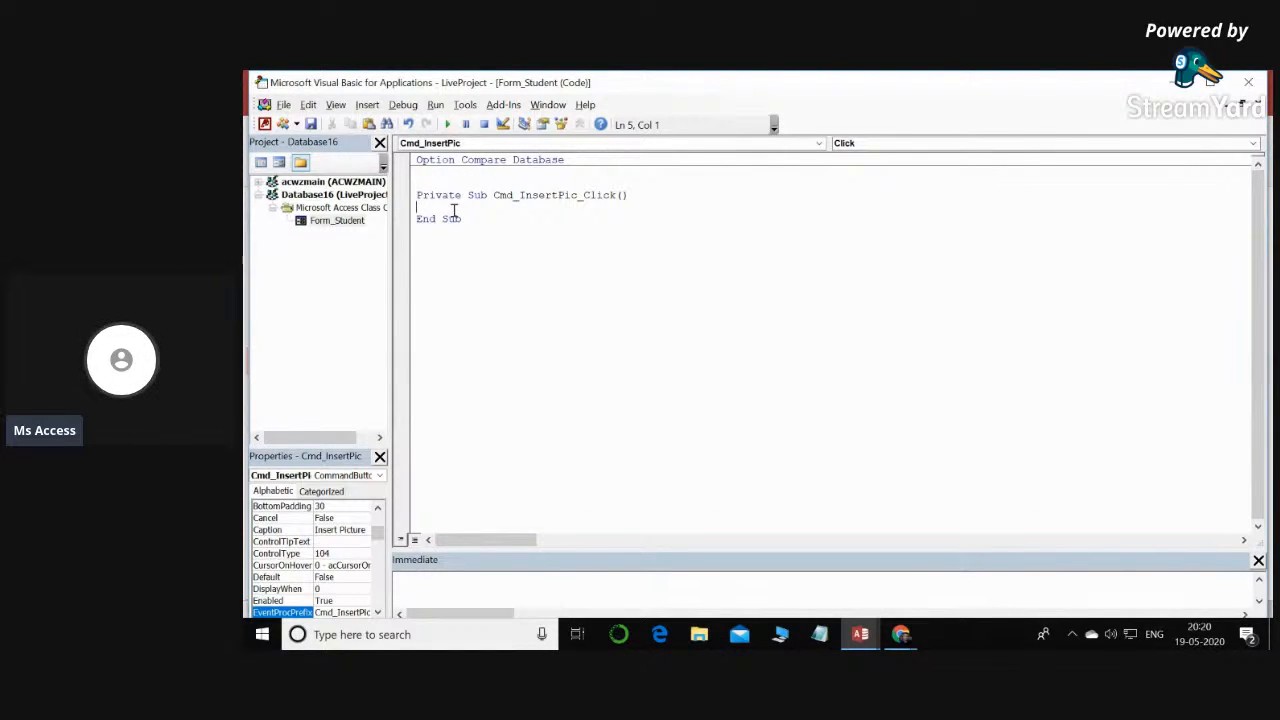
{"action": "key", "text": "ctrl+v"}
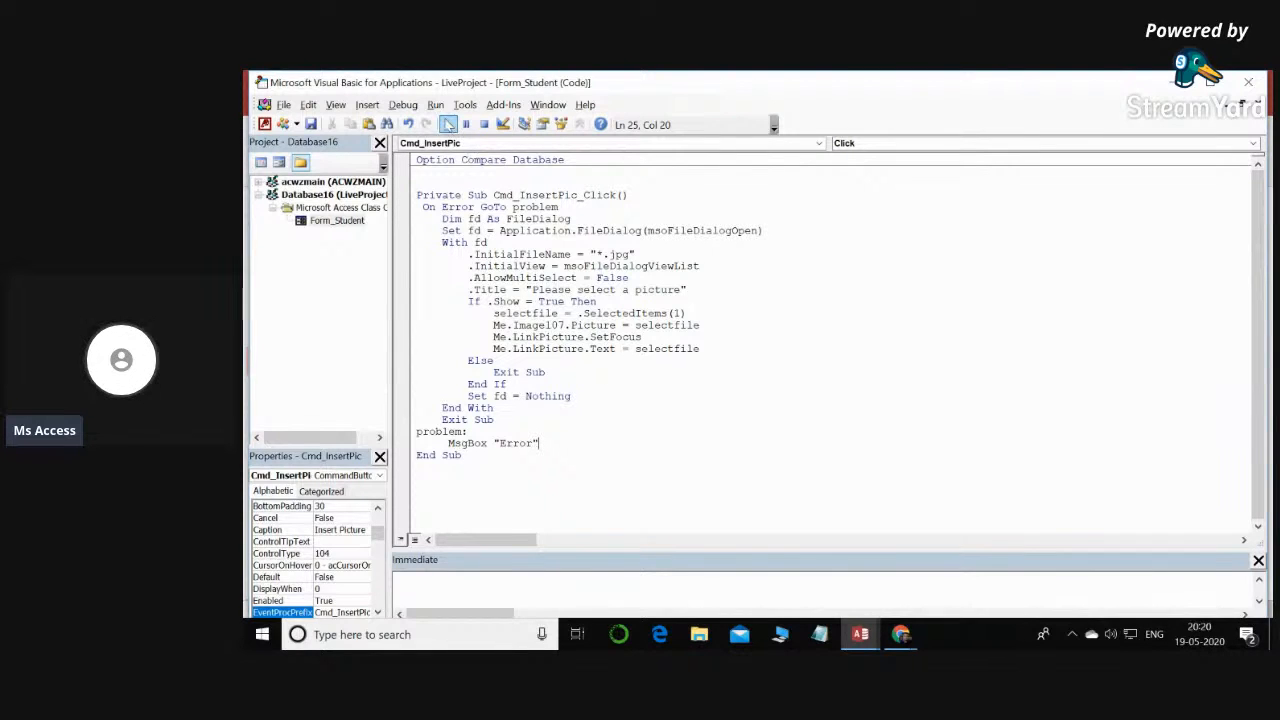
- Open the References settings of the LiveProject VBA project
{"action": "left_click", "coordinate": [468, 106]}
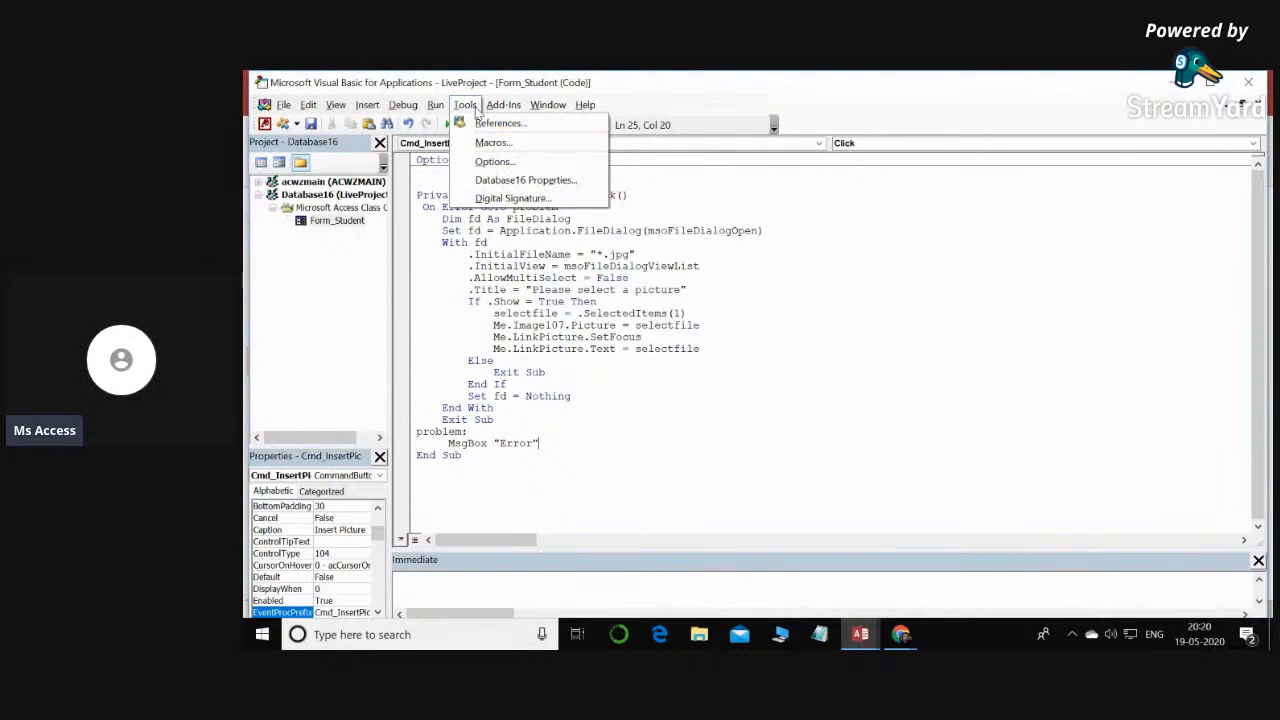
{"action": "left_click", "coordinate": [505, 124]}
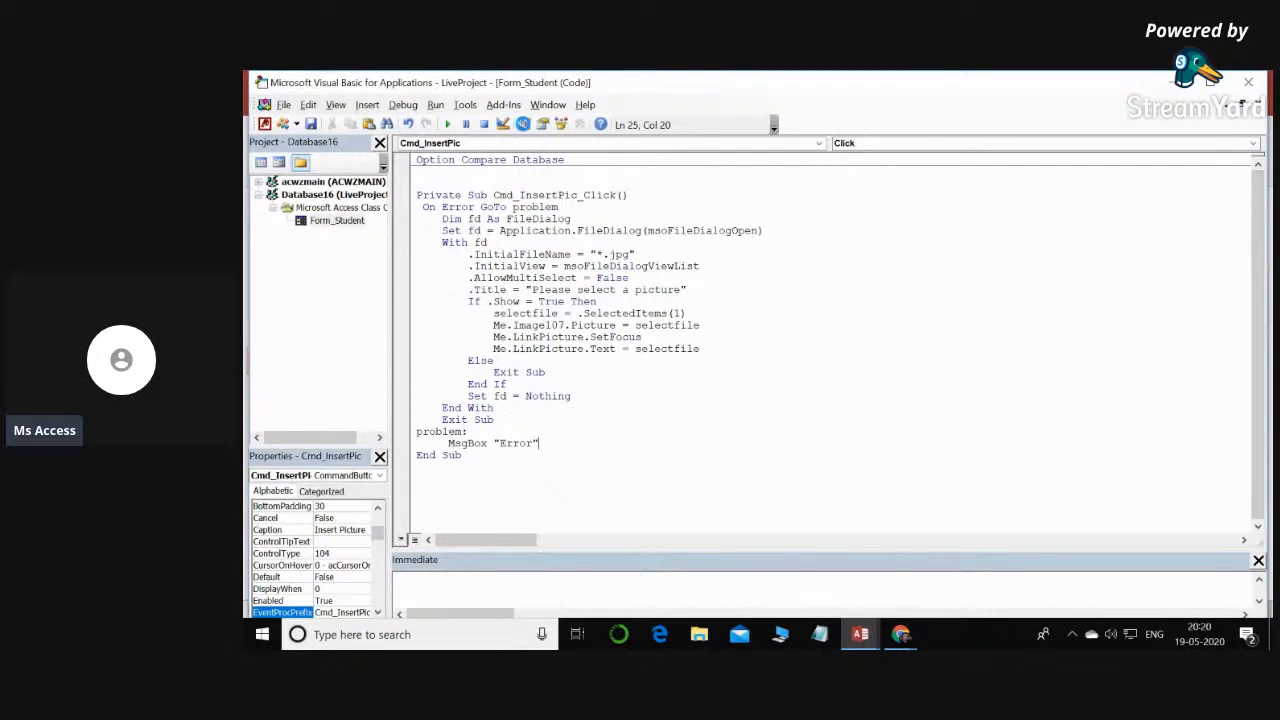
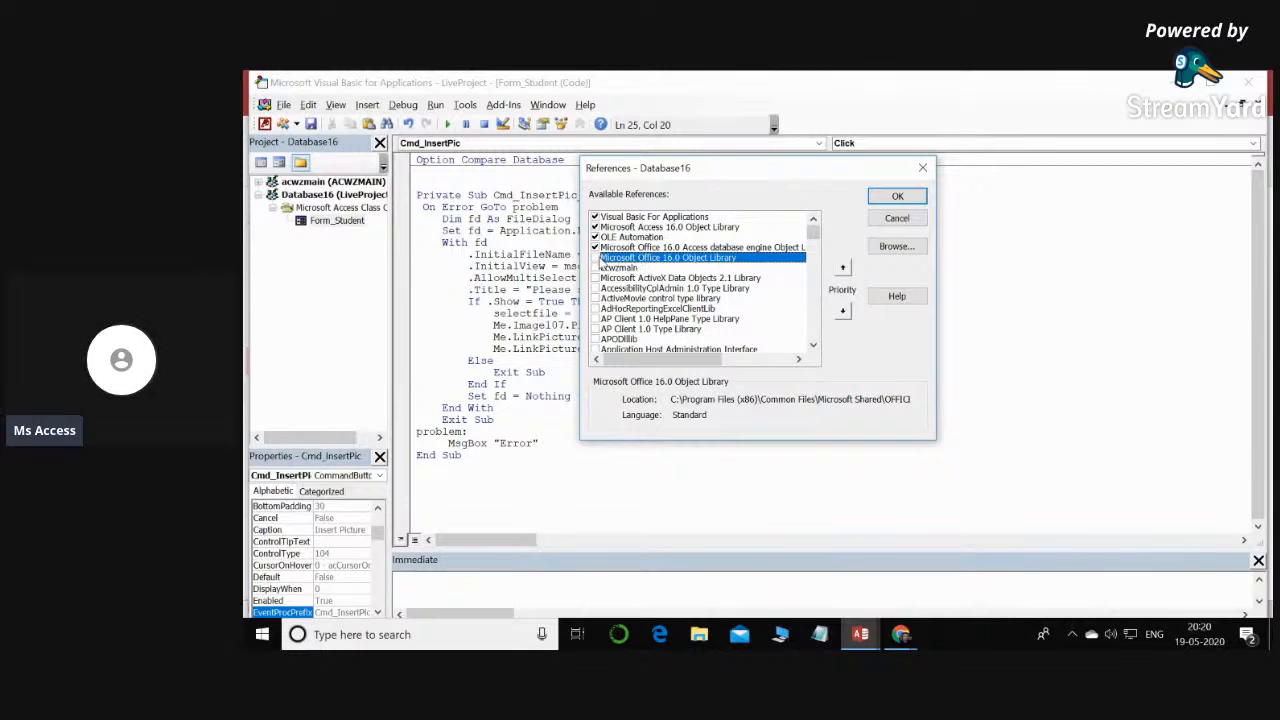
- Enable the Microsoft Office 16.0 Object Library reference for the LiveProject VBA project and apply it
{"action": "left_click", "coordinate": [595, 258]}
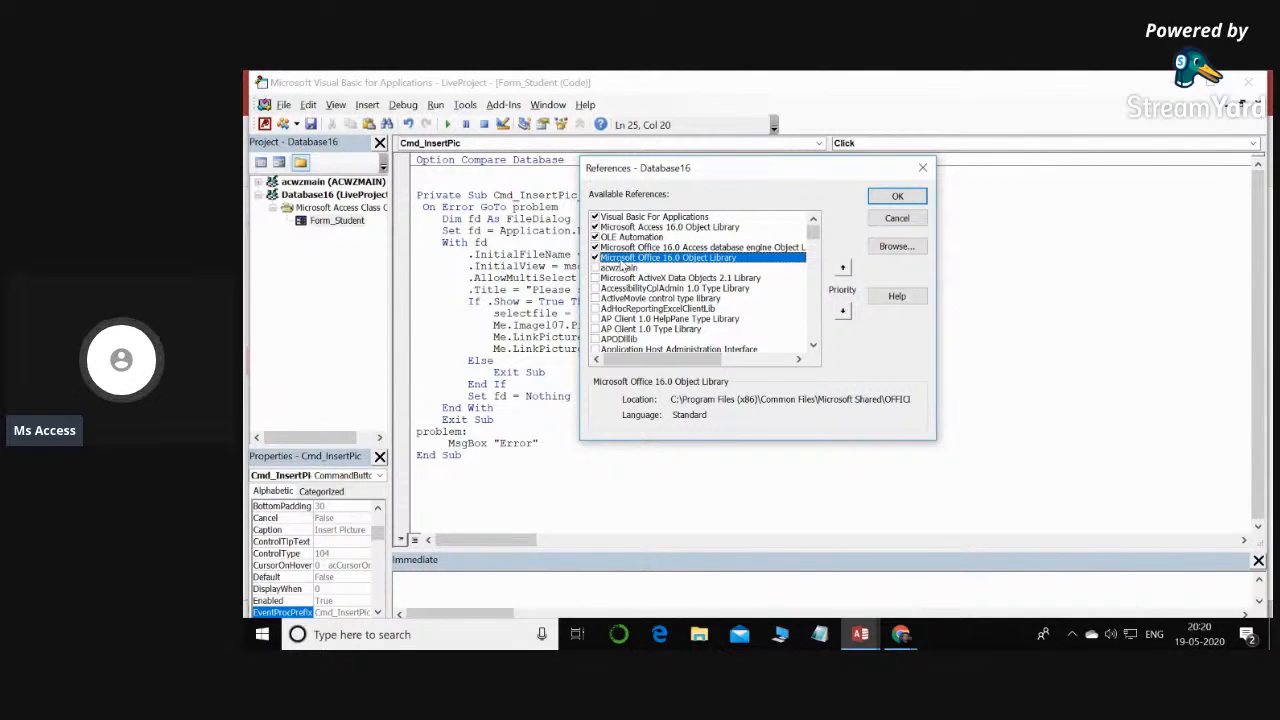
{"action": "mouse_move", "coordinate": [813, 233]}
{"action": "left_mouse_down"}
{"action": "mouse_move", "coordinate": [811, 272]}
{"action": "mouse_move", "coordinate": [815, 236]}
{"action": "left_mouse_up"}
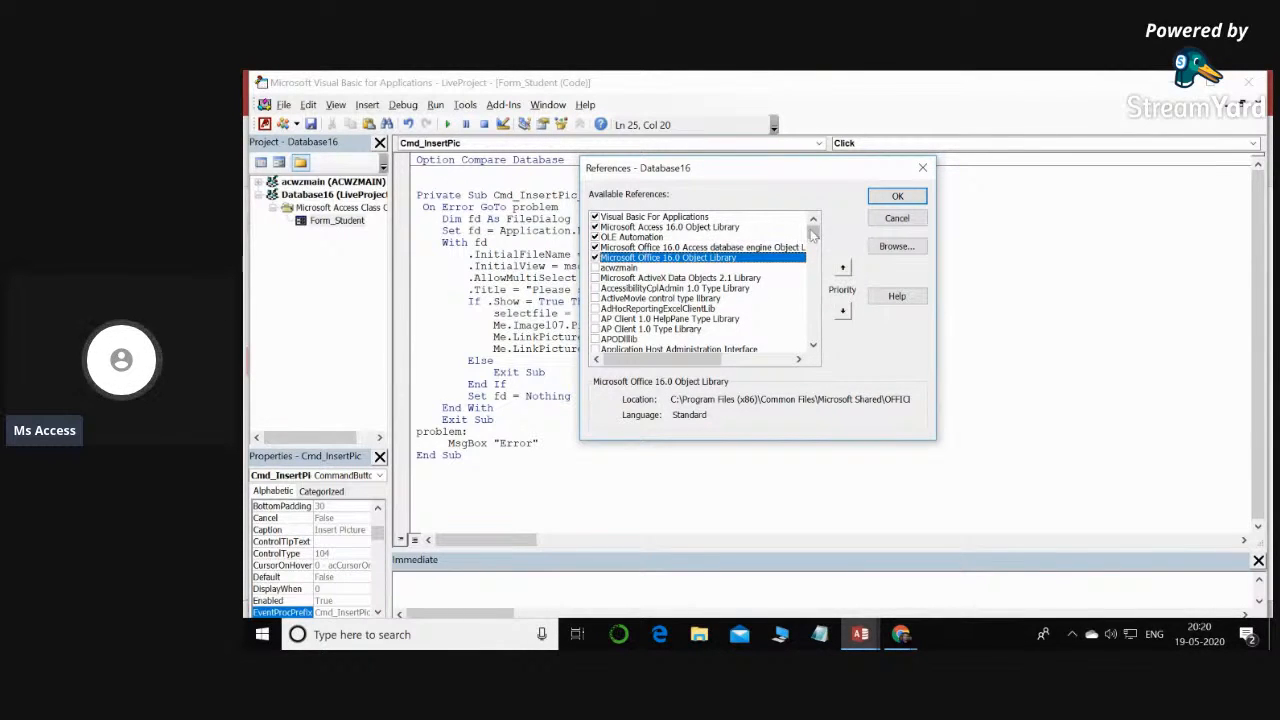
{"action": "mouse_move", "coordinate": [814, 233]}
{"action": "left_mouse_down"}
{"action": "mouse_move", "coordinate": [810, 285]}
{"action": "mouse_move", "coordinate": [813, 230]}
{"action": "left_mouse_up"}
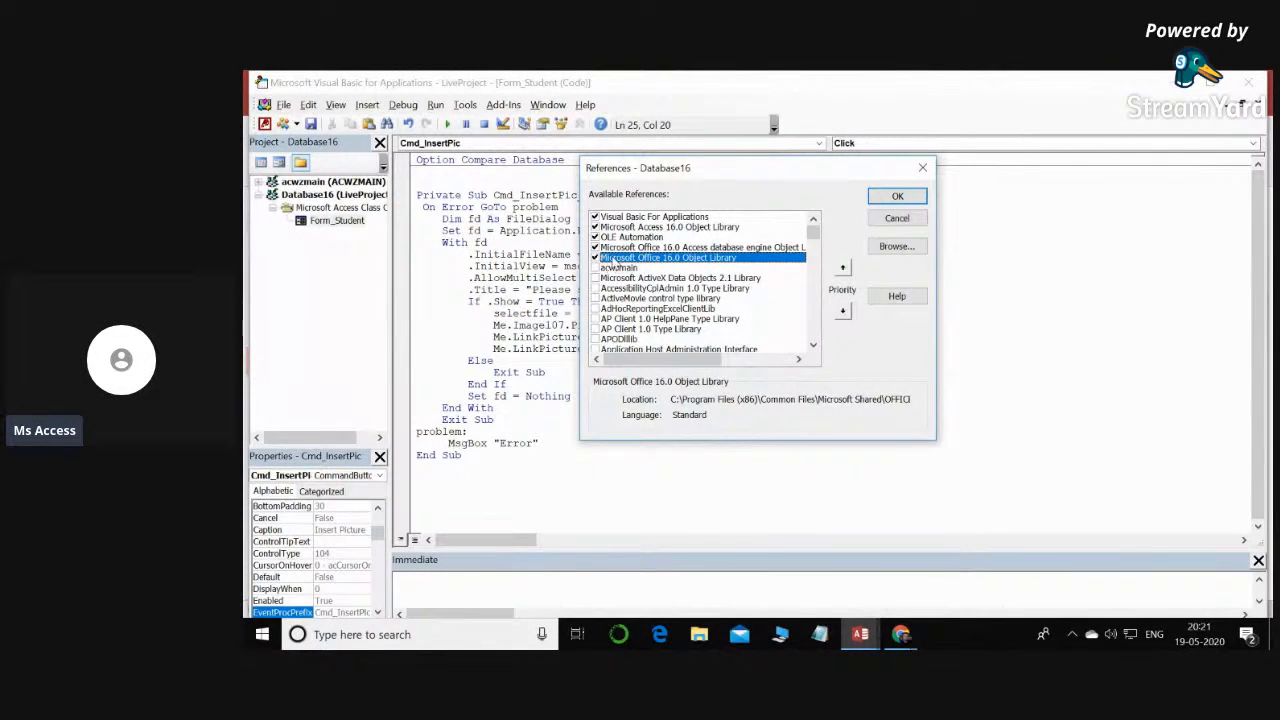
{"action": "left_click", "coordinate": [893, 199]}
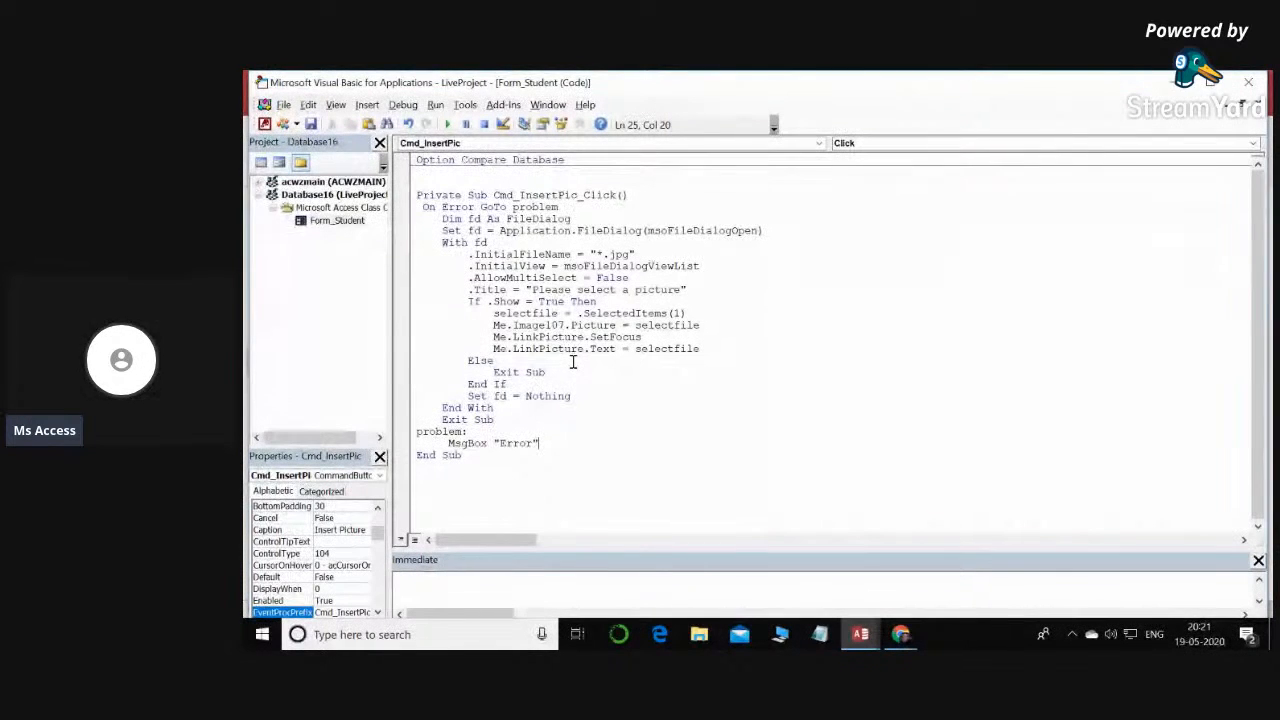
- Examine the error handling, the fd declaration and assignment, and the start of the With block in Cmd_InsertPic_Click
{"action": "left_click_drag", "start_coordinate": [422, 206], "coordinate": [566, 214]}
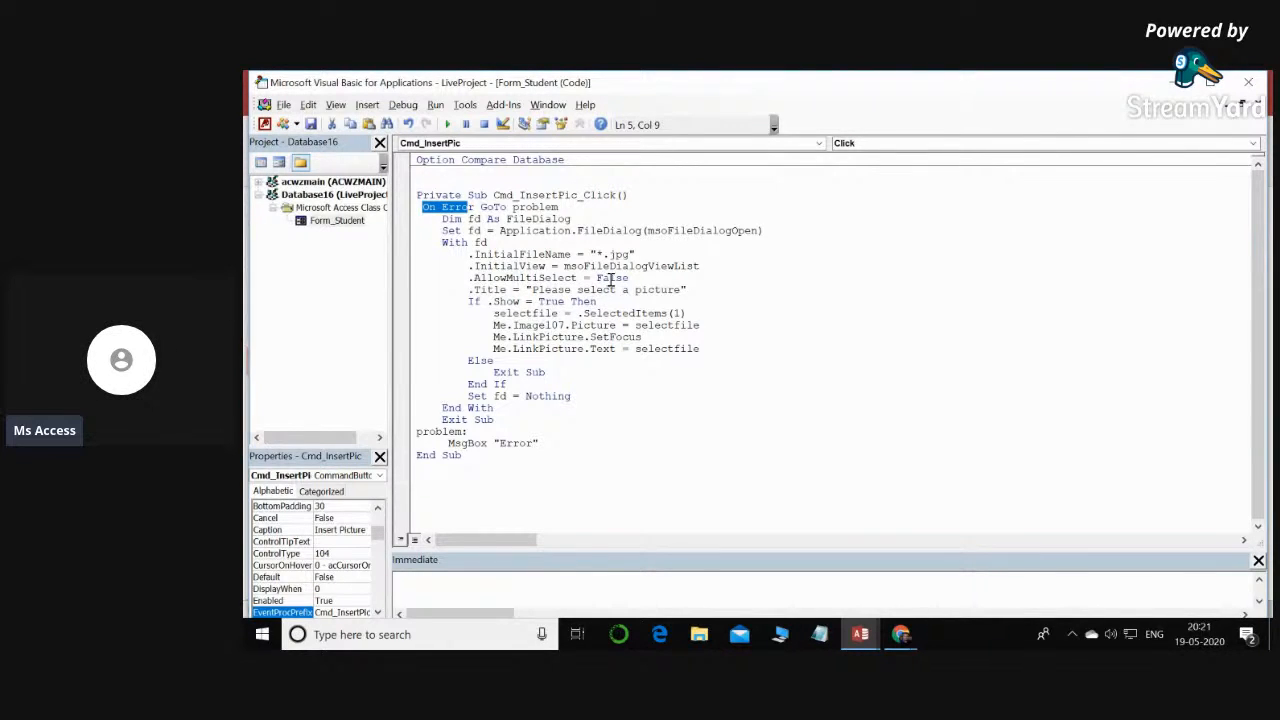
{"action": "left_click_drag", "start_coordinate": [540, 443], "coordinate": [448, 443]}
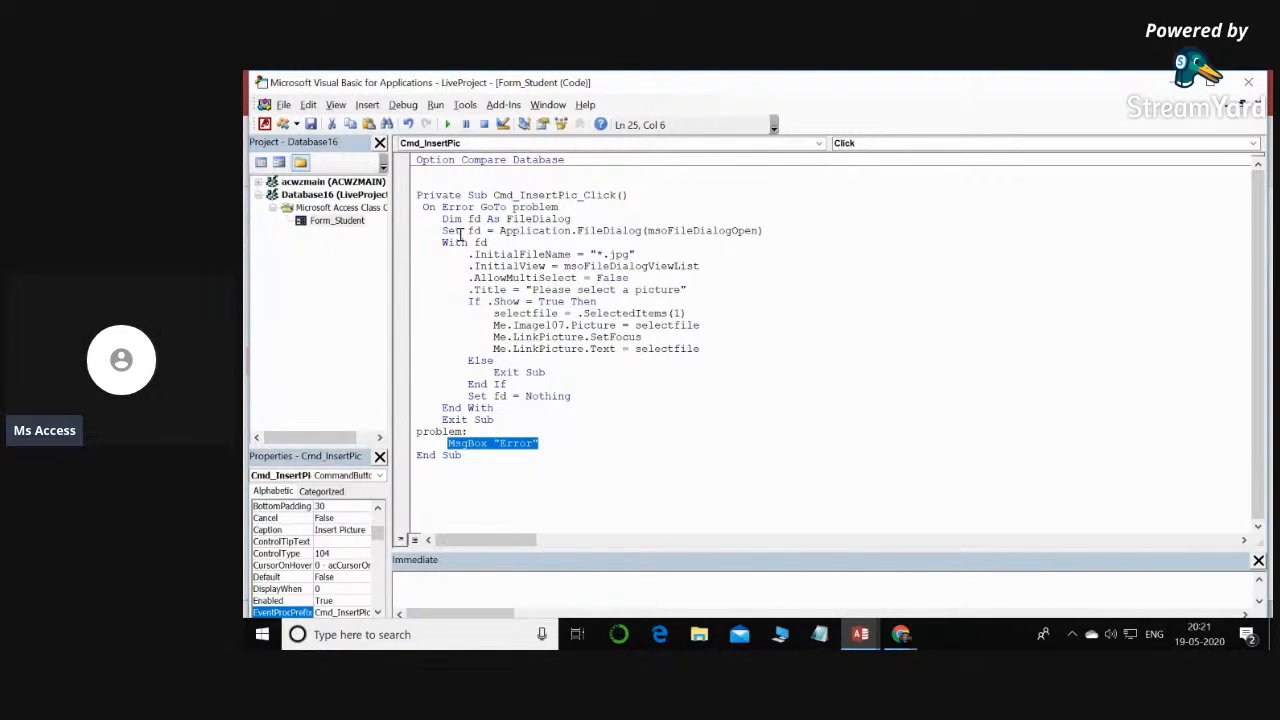
{"action": "left_click_drag", "start_coordinate": [441, 218], "coordinate": [467, 218]}
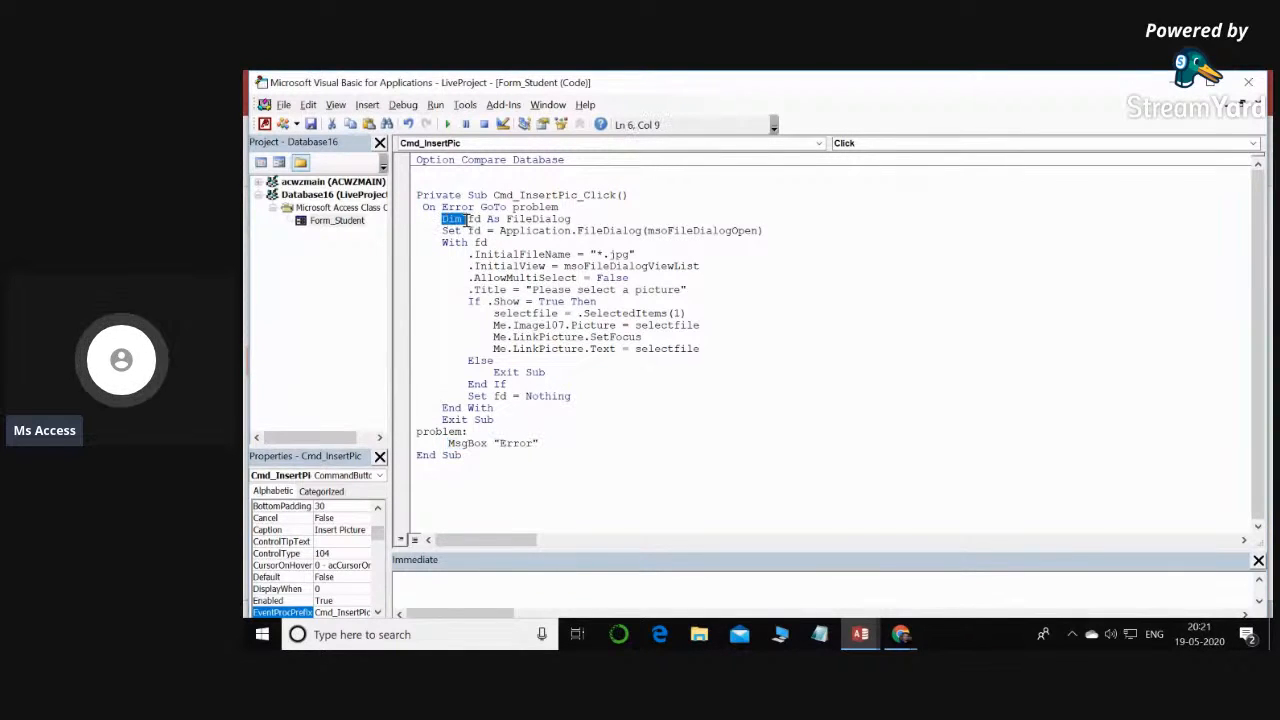
{"action": "double_click", "coordinate": [474, 218]}
{"action": "left_click_drag", "start_coordinate": [507, 218], "coordinate": [626, 216]}
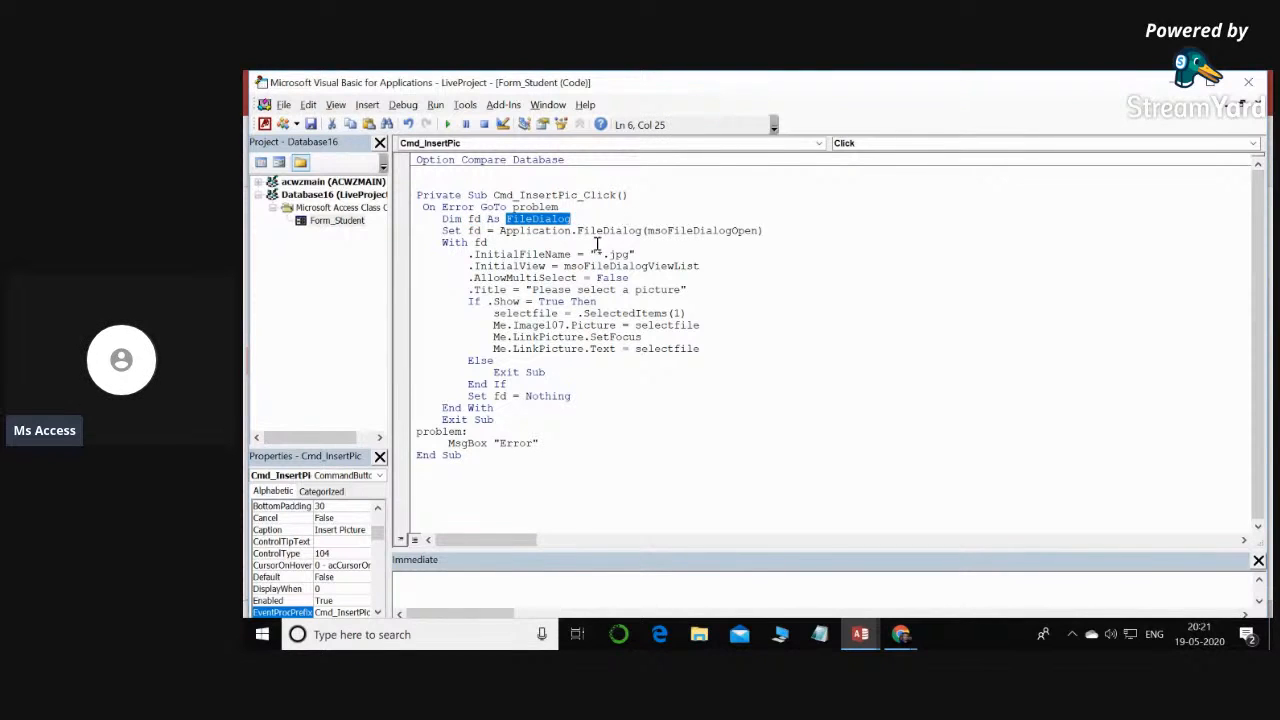
{"action": "left_click_drag", "start_coordinate": [499, 231], "coordinate": [572, 232]}
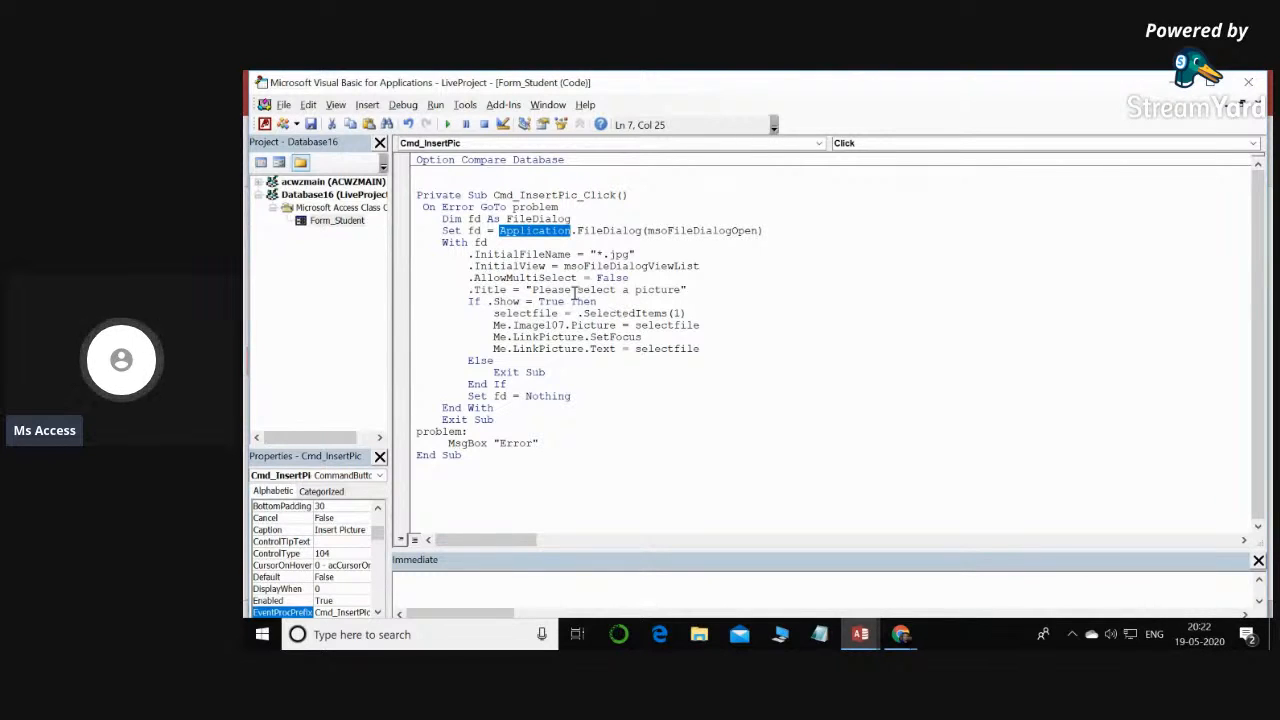
{"action": "left_click_drag", "start_coordinate": [488, 243], "coordinate": [474, 243]}
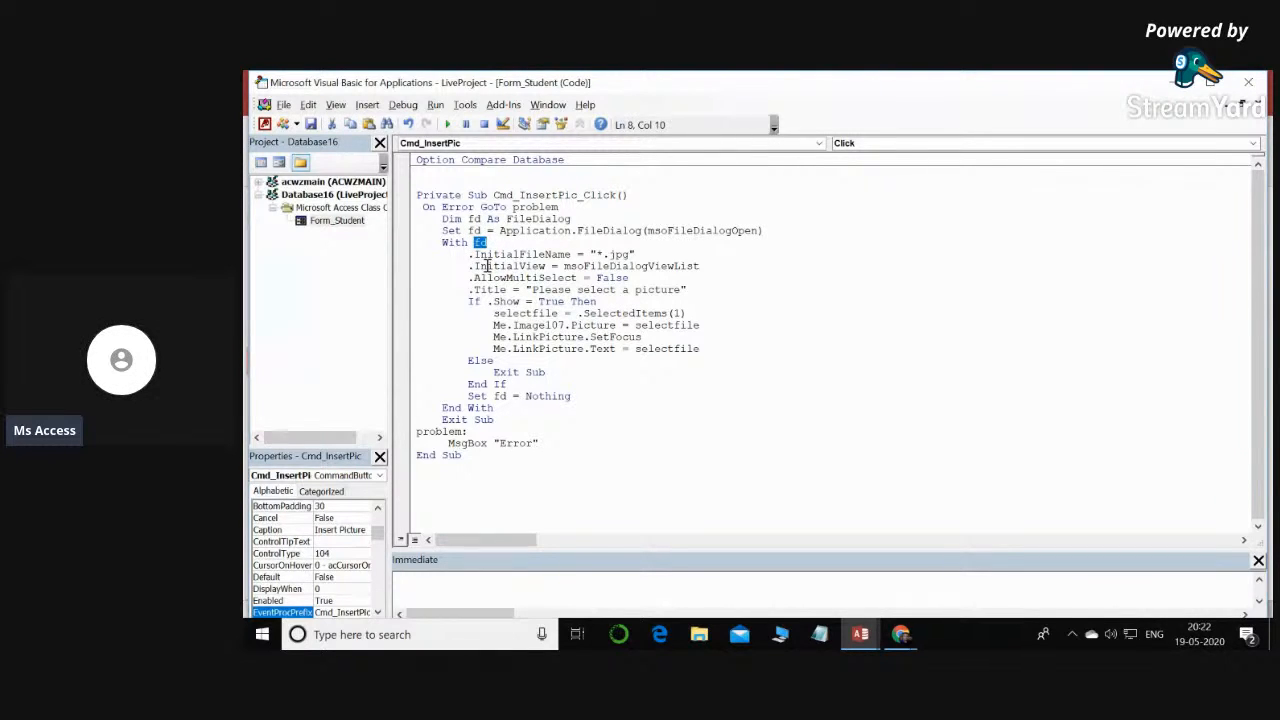
{"action": "left_click", "coordinate": [490, 243]}
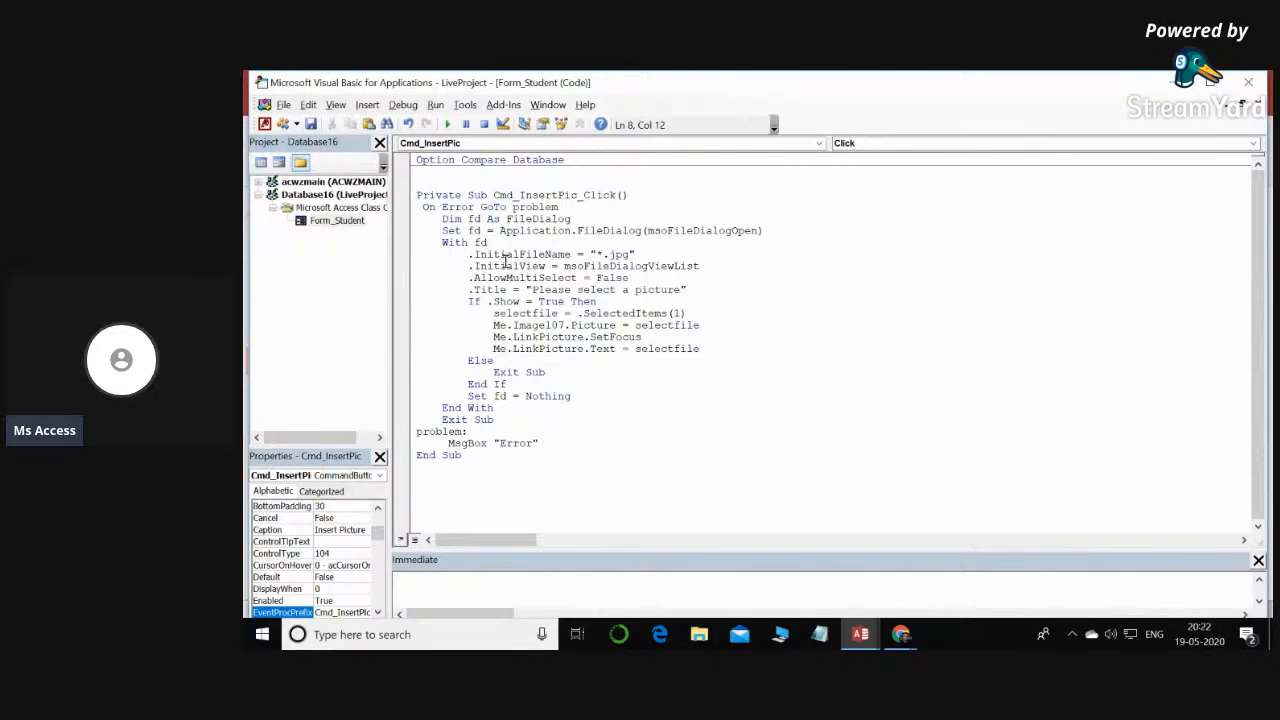
- Examine the file dialog settings, the Show condition and the lines that assign the selected file in Cmd_InsertPic_Click
{"action": "left_click_drag", "start_coordinate": [474, 243], "coordinate": [716, 292]}
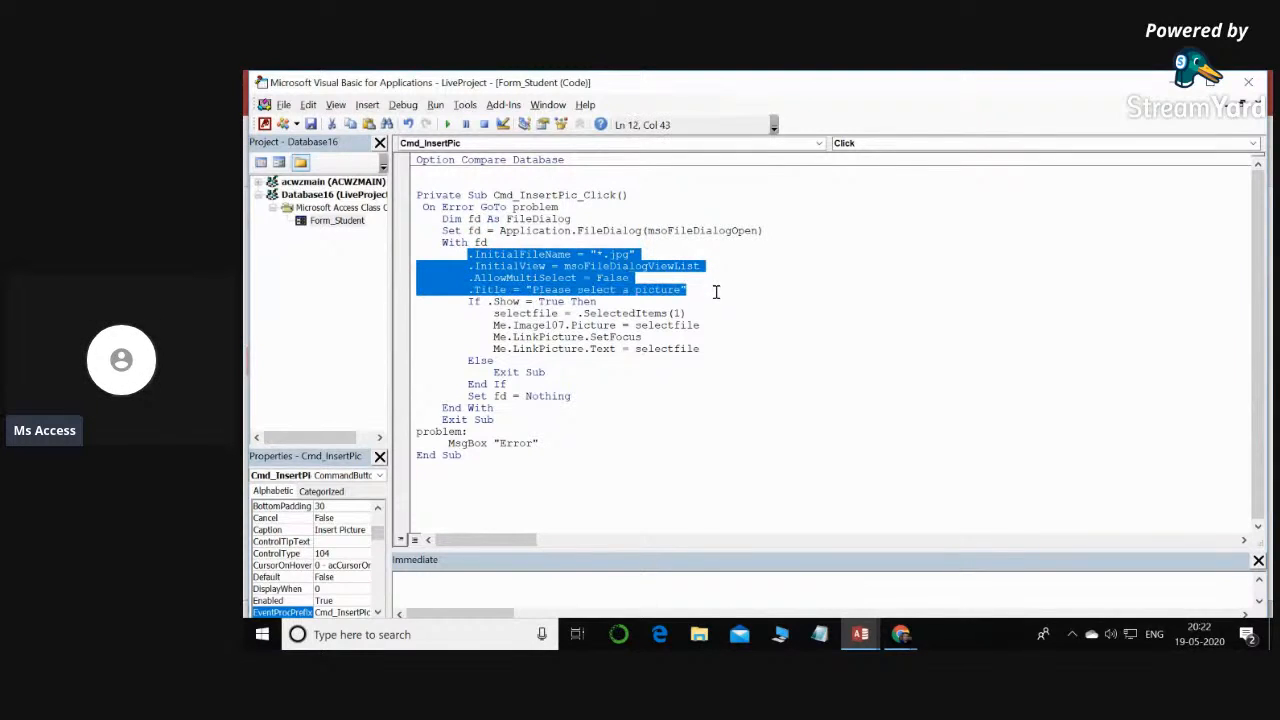
{"action": "left_click", "coordinate": [670, 325]}
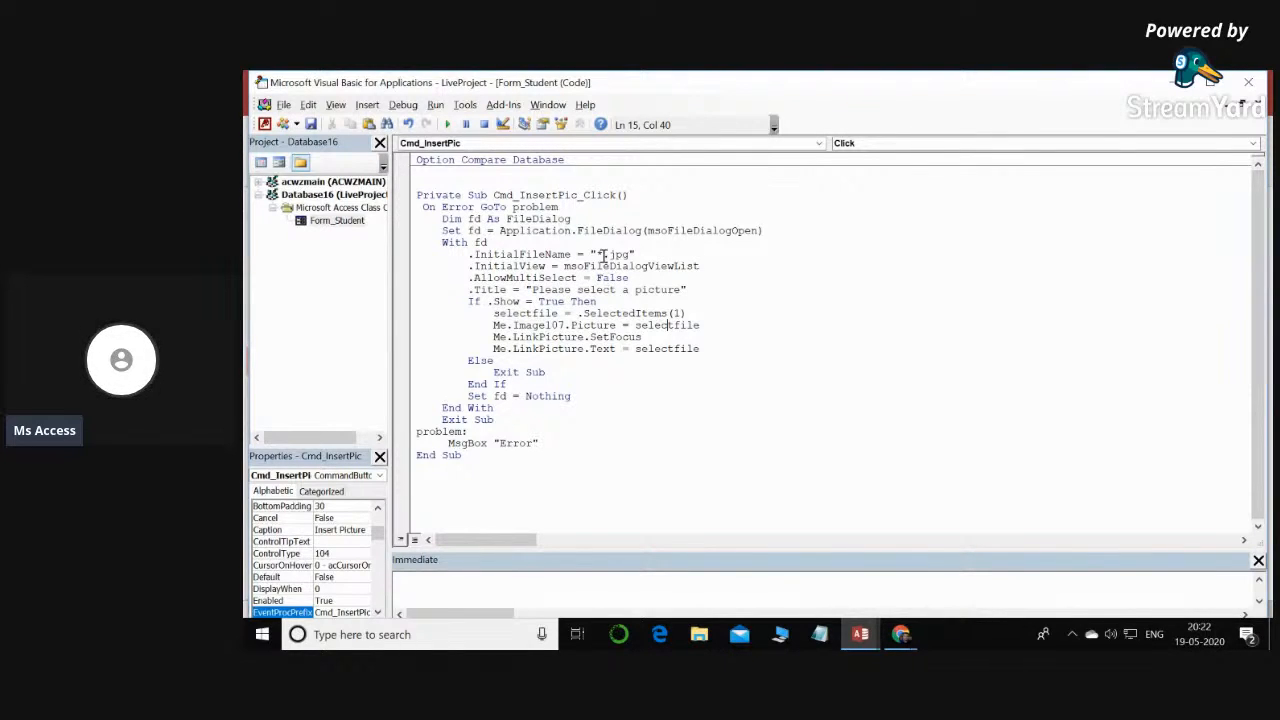
{"action": "double_click", "coordinate": [566, 266]}
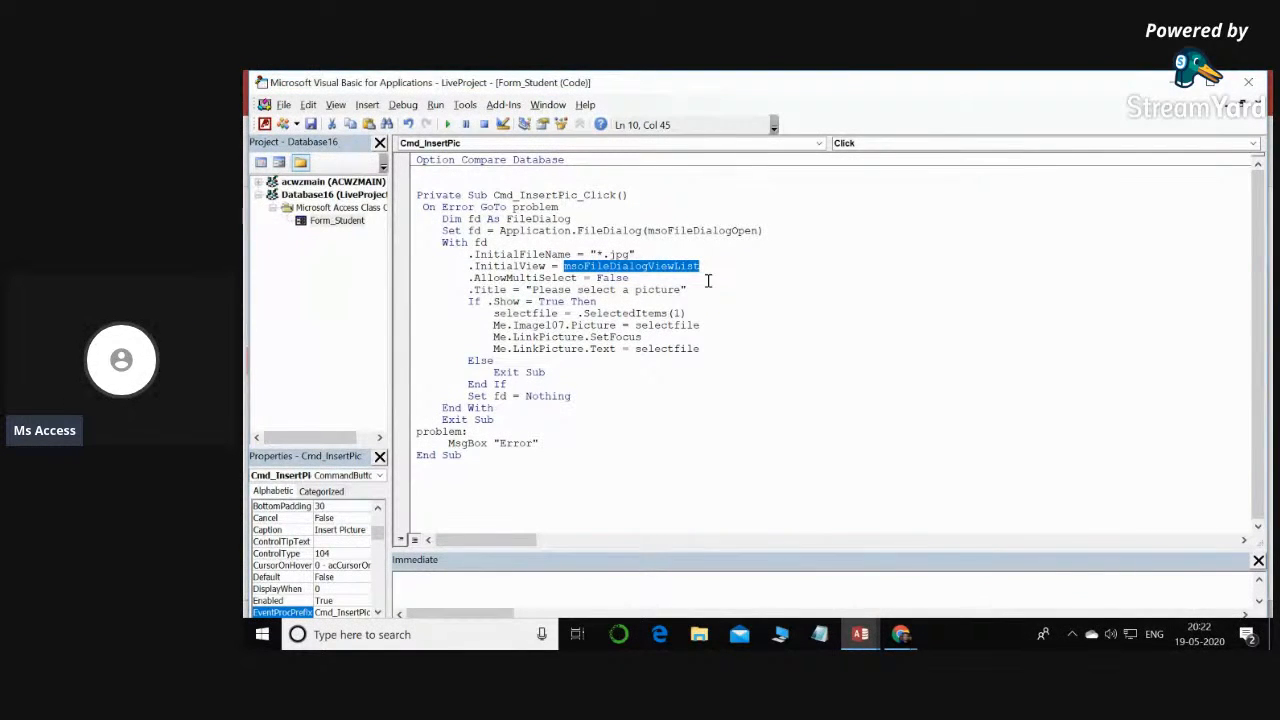
{"action": "double_click", "coordinate": [610, 279]}
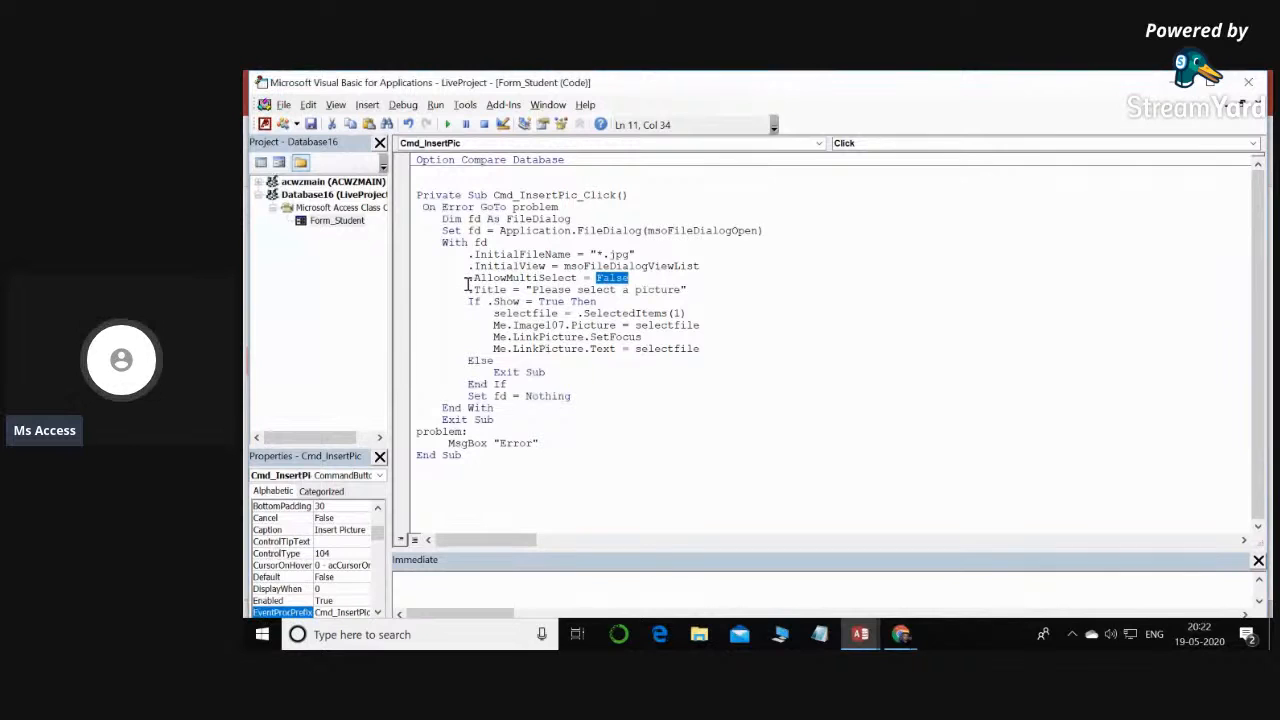
{"action": "left_click_drag", "start_coordinate": [468, 280], "coordinate": [687, 274]}
{"action": "left_click_drag", "start_coordinate": [532, 290], "coordinate": [609, 290]}
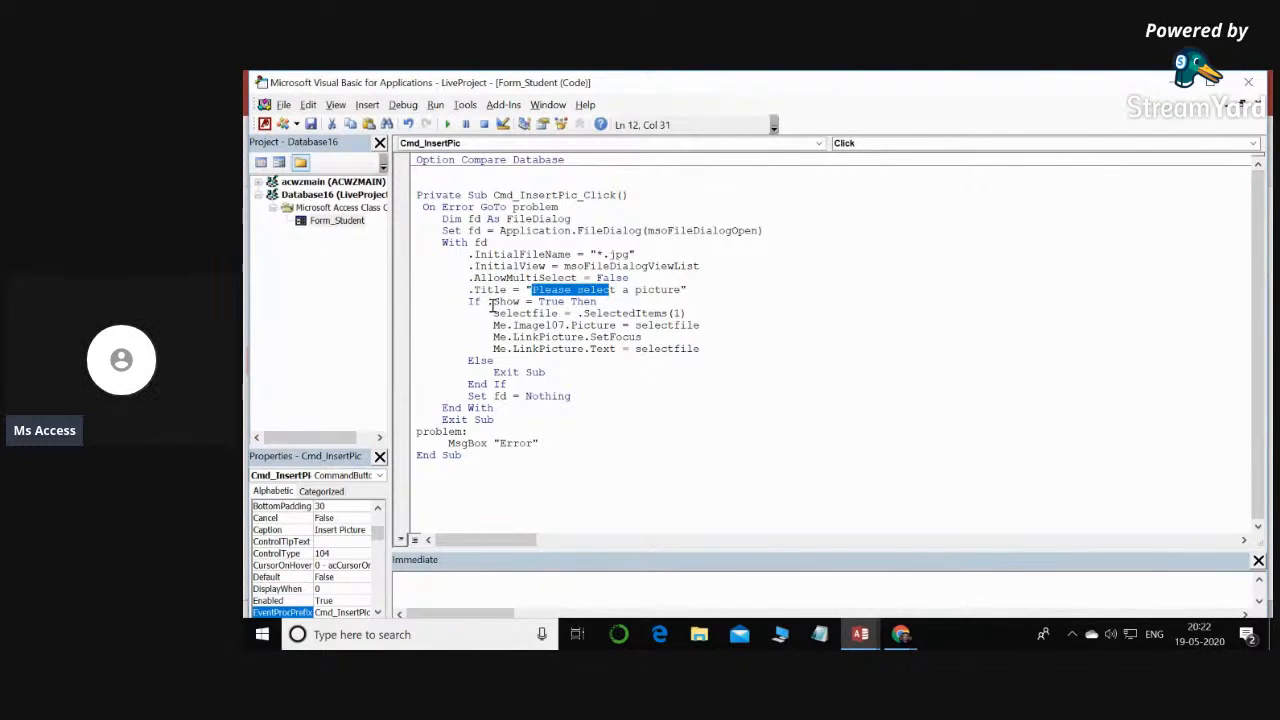
{"action": "left_click_drag", "start_coordinate": [488, 301], "coordinate": [522, 302]}
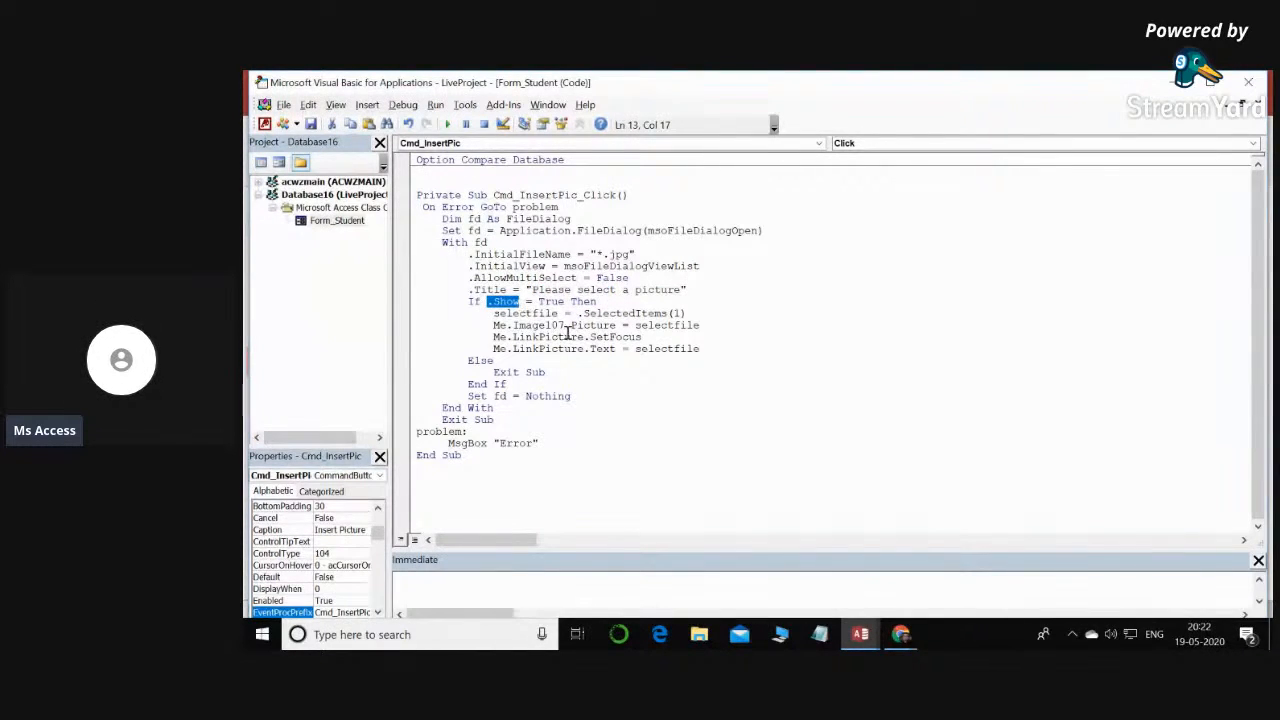
{"action": "left_click_drag", "start_coordinate": [532, 301], "coordinate": [563, 303]}
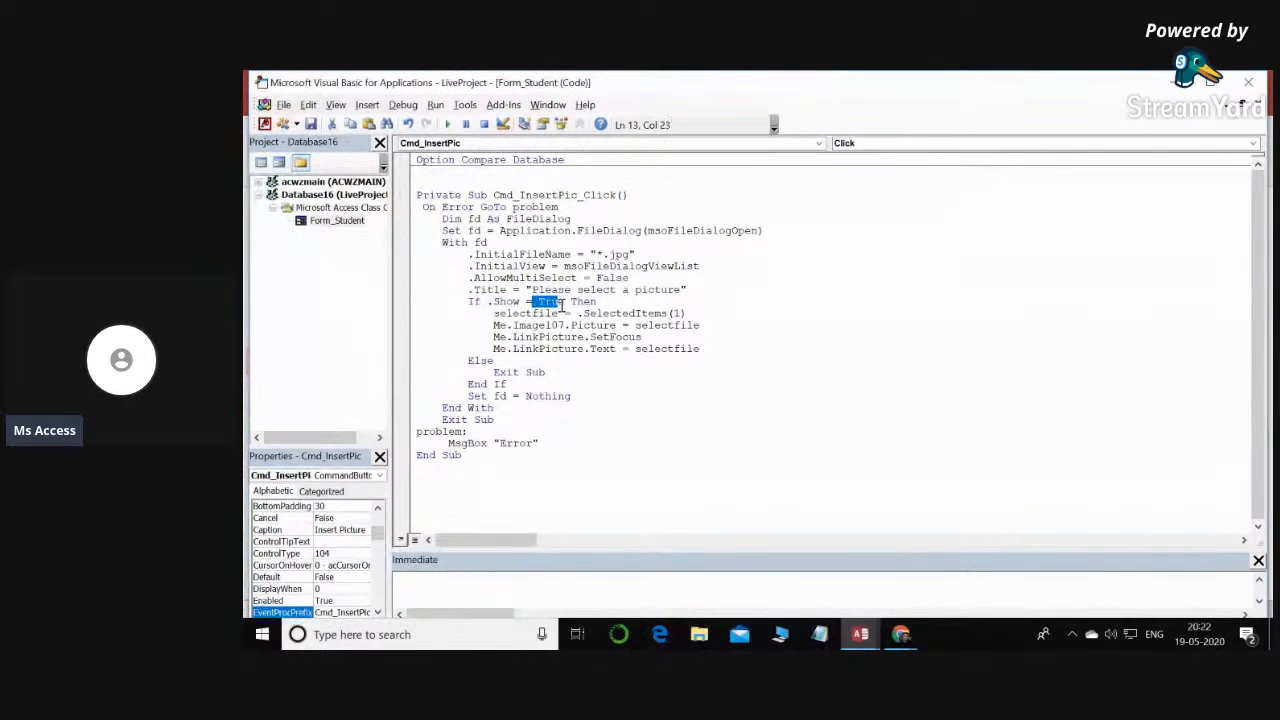
{"action": "left_click", "coordinate": [612, 326]}
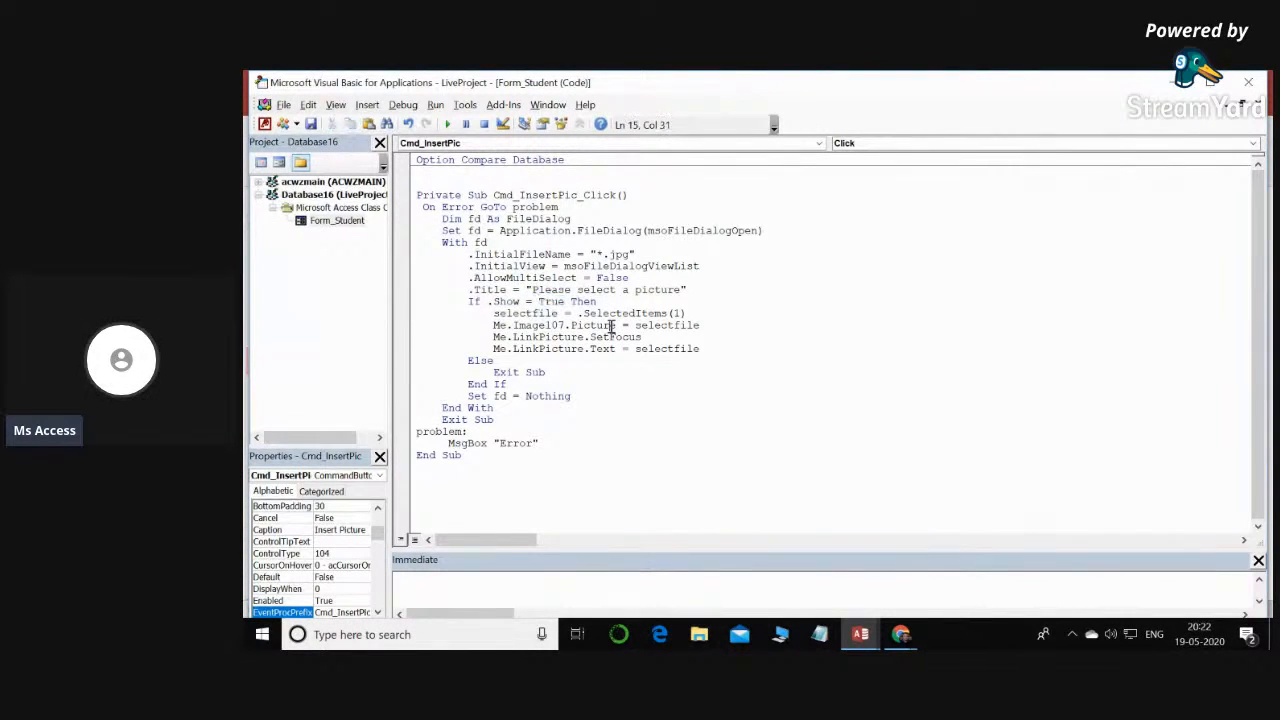
{"action": "left_click_drag", "start_coordinate": [558, 313], "coordinate": [492, 316]}
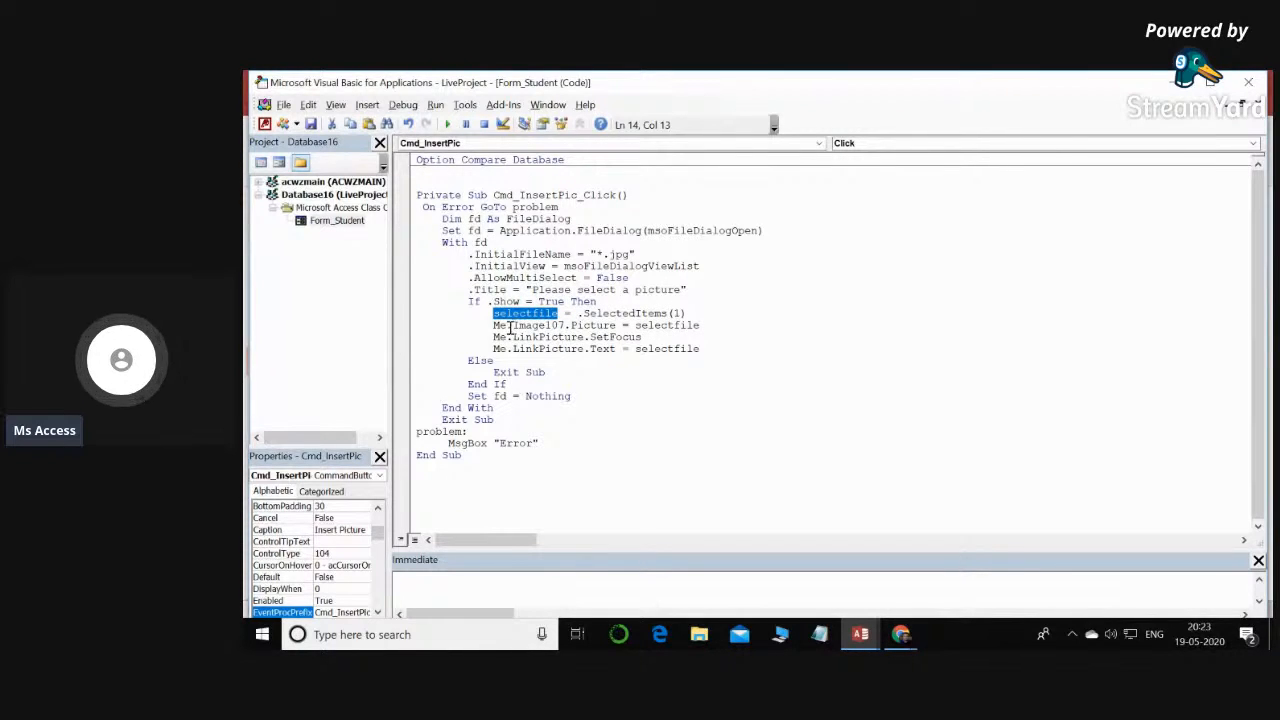
{"action": "left_click_drag", "start_coordinate": [487, 326], "coordinate": [509, 328]}
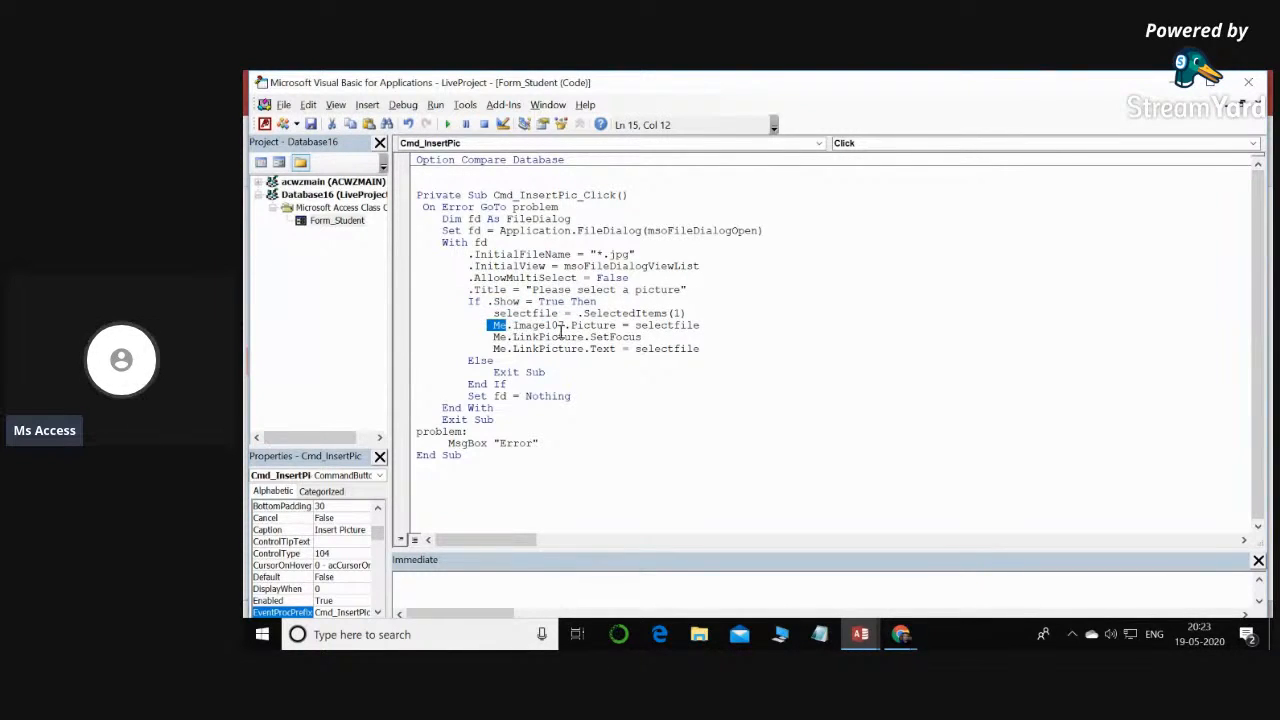
{"action": "left_click", "coordinate": [498, 327]}
{"action": "left_click_drag", "start_coordinate": [507, 326], "coordinate": [497, 329]}
- Look up the picture frame's Name property on the Student form and replace Image107 with Image94 in Cmd_InsertPic_Click
{"action": "left_click", "coordinate": [870, 637]}
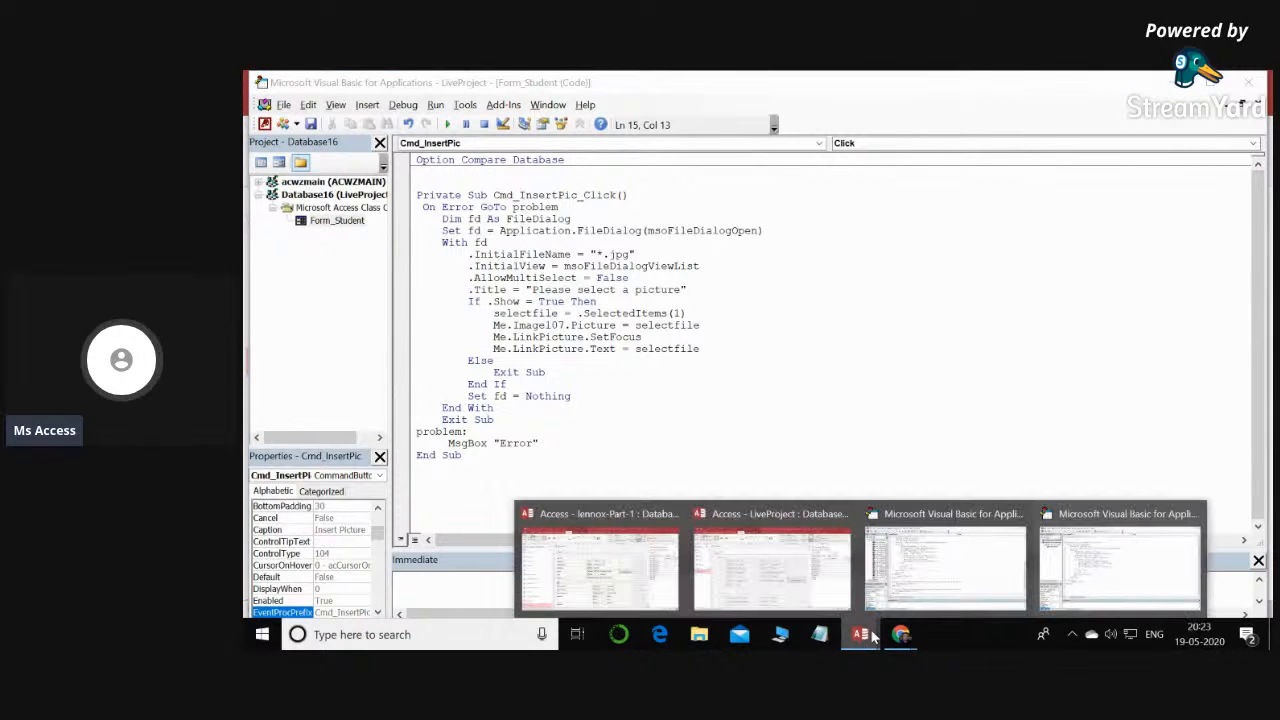
{"action": "left_click", "coordinate": [800, 585]}
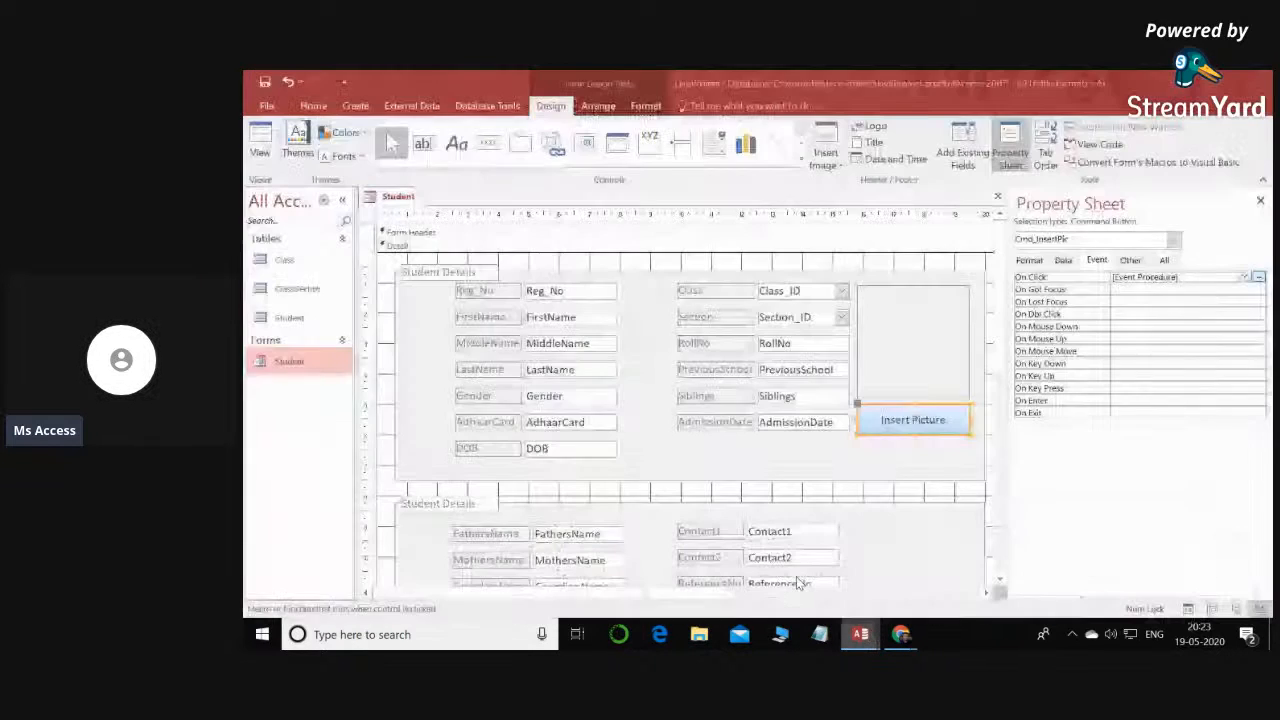
{"action": "left_click", "coordinate": [905, 340]}
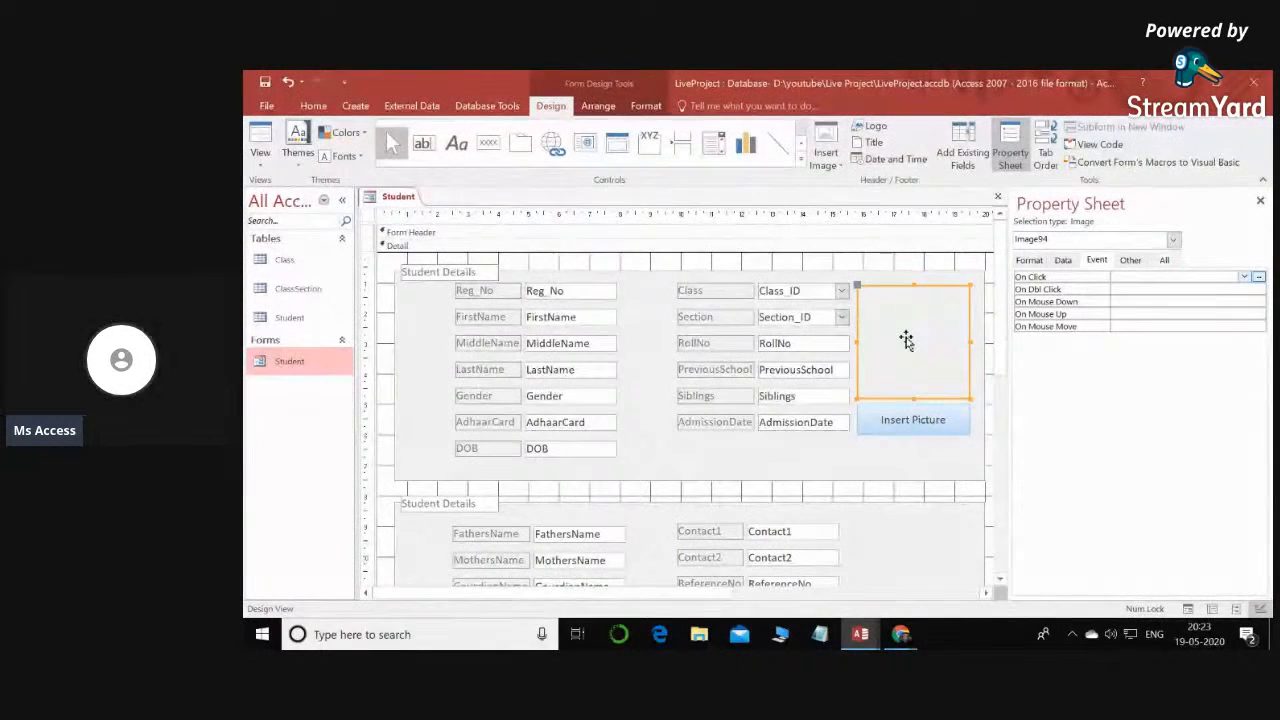
{"action": "left_click", "coordinate": [1131, 260]}
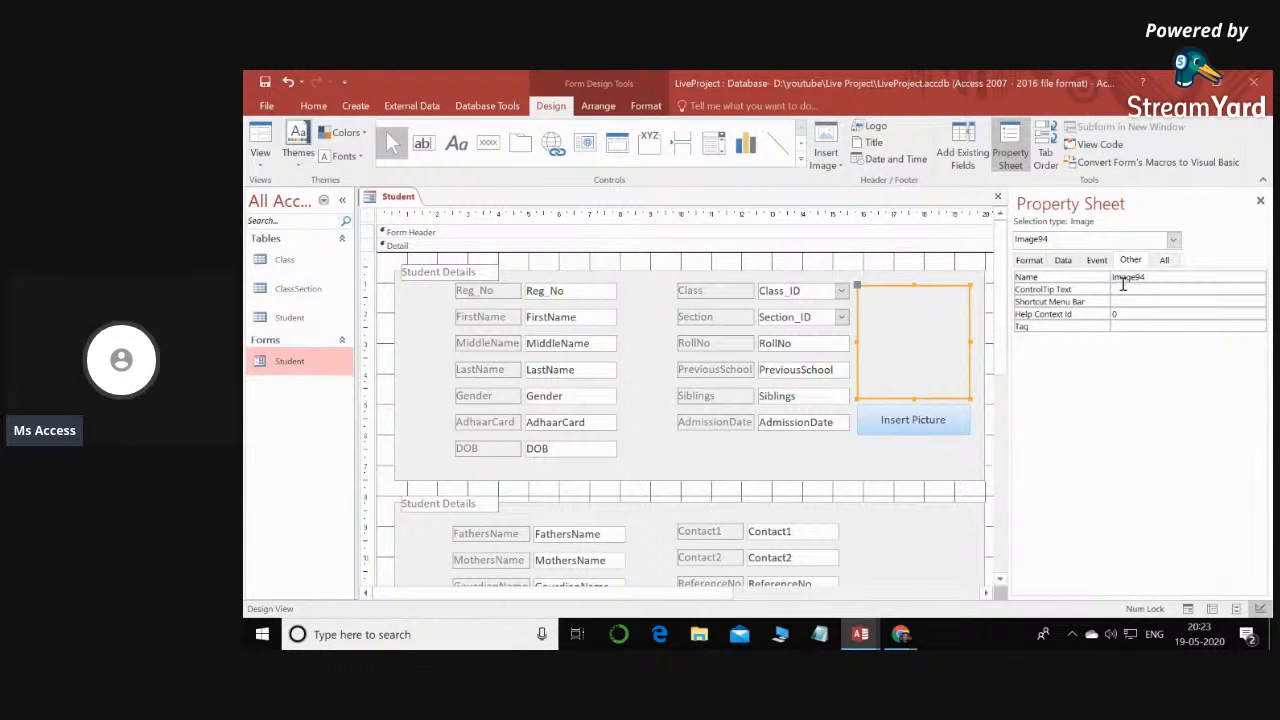
{"action": "mouse_move", "coordinate": [1112, 279]}
{"action": "left_mouse_down"}
{"action": "mouse_move", "coordinate": [1171, 270]}
{"action": "mouse_move", "coordinate": [1124, 280]}
{"action": "left_mouse_up"}
{"action": "left_click", "coordinate": [1168, 279]}
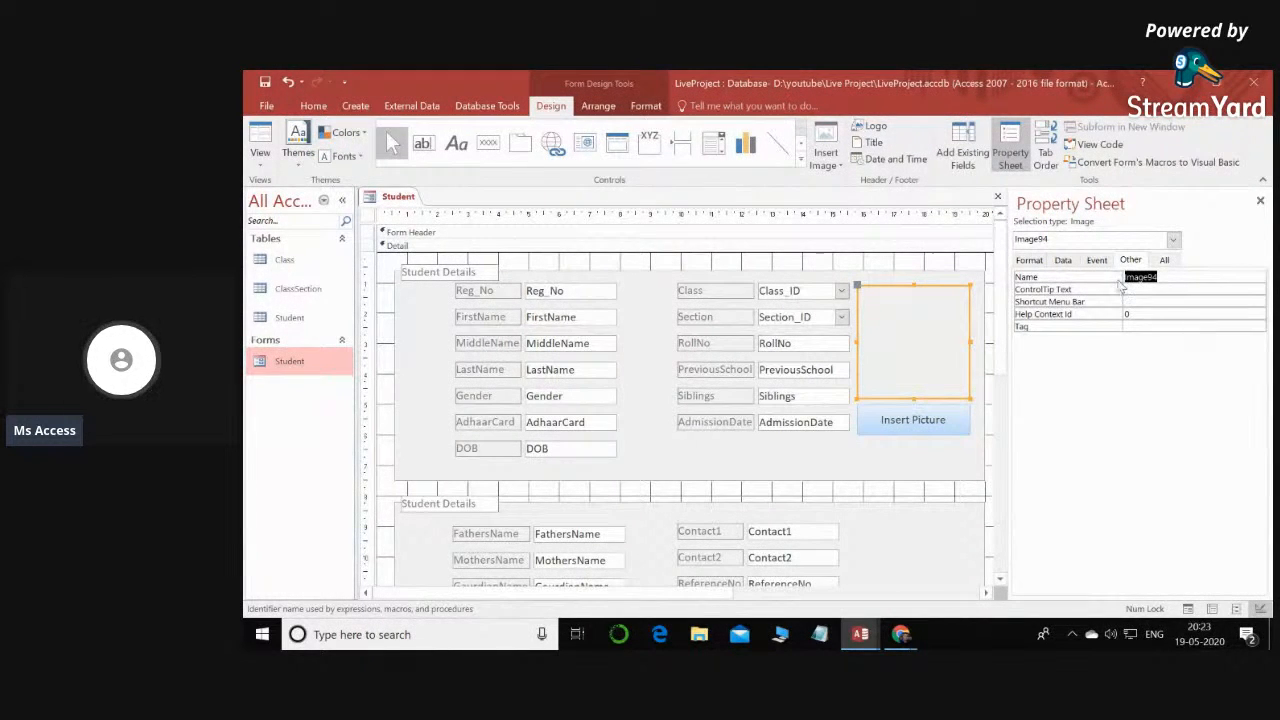
{"action": "left_click", "coordinate": [860, 634]}
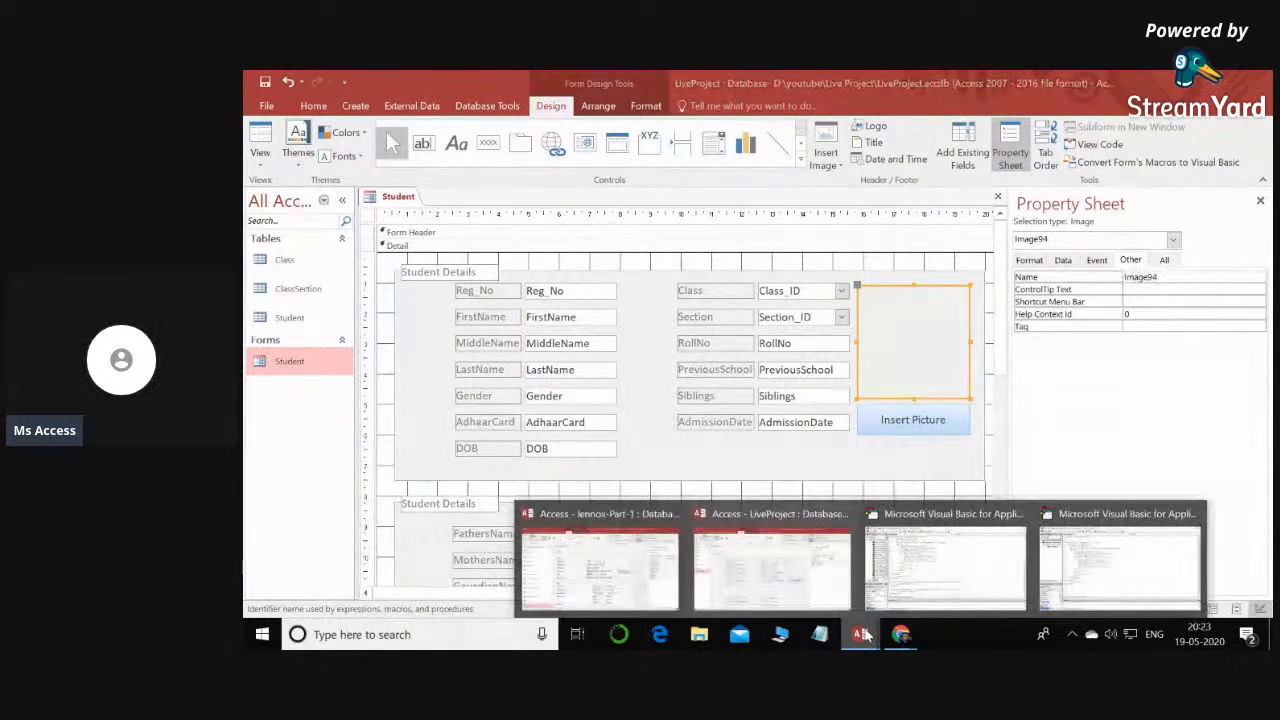
{"action": "left_click", "coordinate": [1076, 563]}
{"action": "left_click", "coordinate": [565, 325]}
{"action": "left_click_drag", "start_coordinate": [565, 325], "coordinate": [513, 326]}
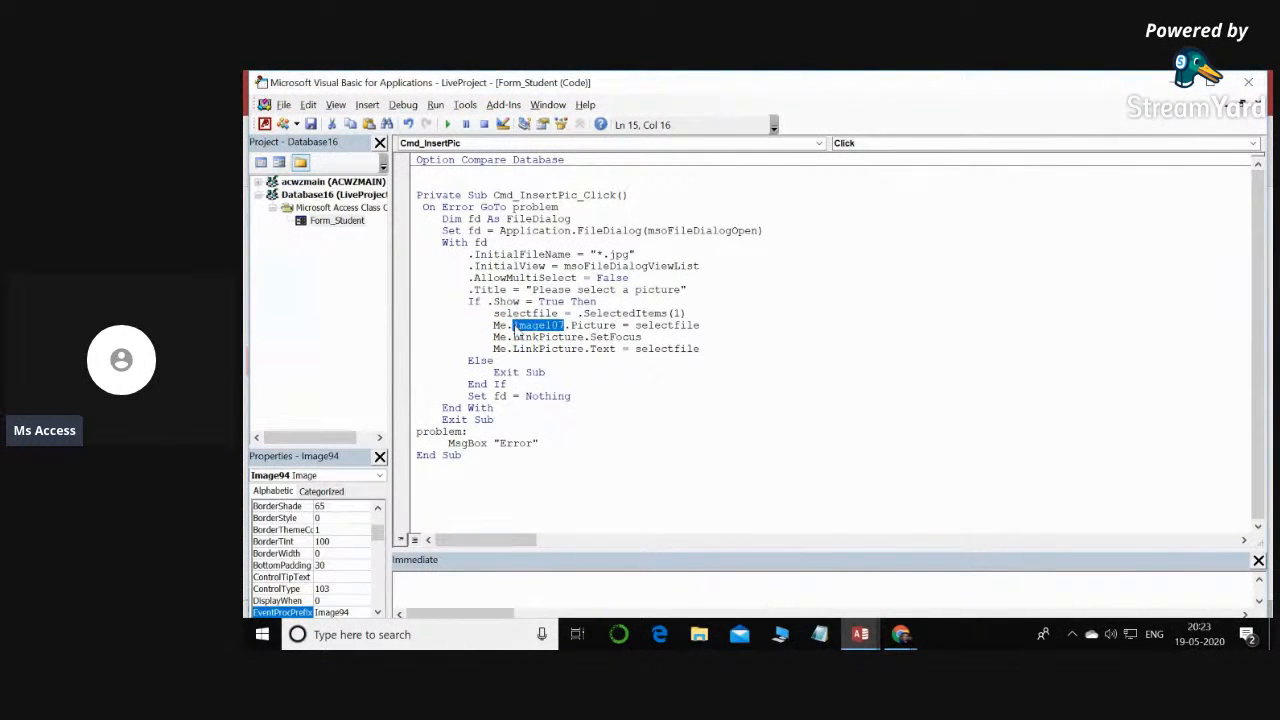
{"action": "type", "text": "Image94"}
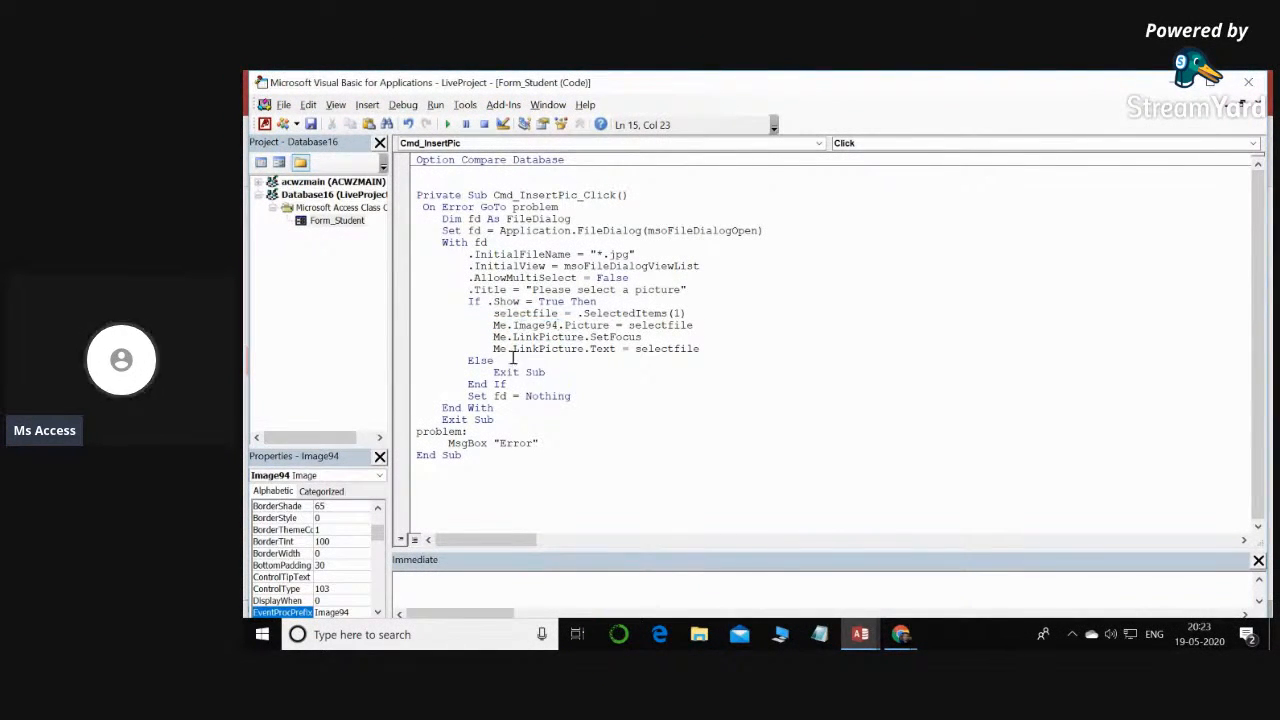
- Look up the Name property of the Picture text box on the Student form to compare it with LinkPicture in the code
{"action": "left_click_drag", "start_coordinate": [513, 337], "coordinate": [585, 337]}
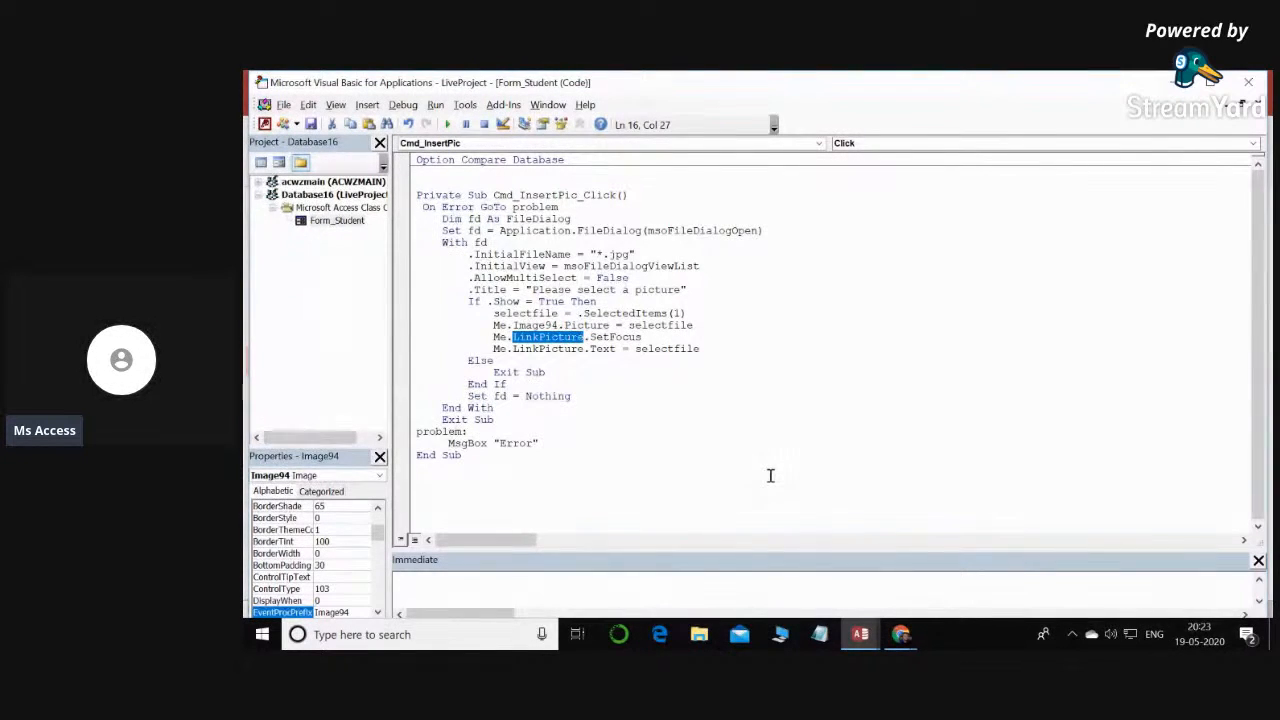
{"action": "left_click", "coordinate": [874, 638]}
{"action": "left_click", "coordinate": [772, 570]}
{"action": "scroll", "coordinate": [736, 396], "scroll_direction": "down", "scroll_amount": 5}
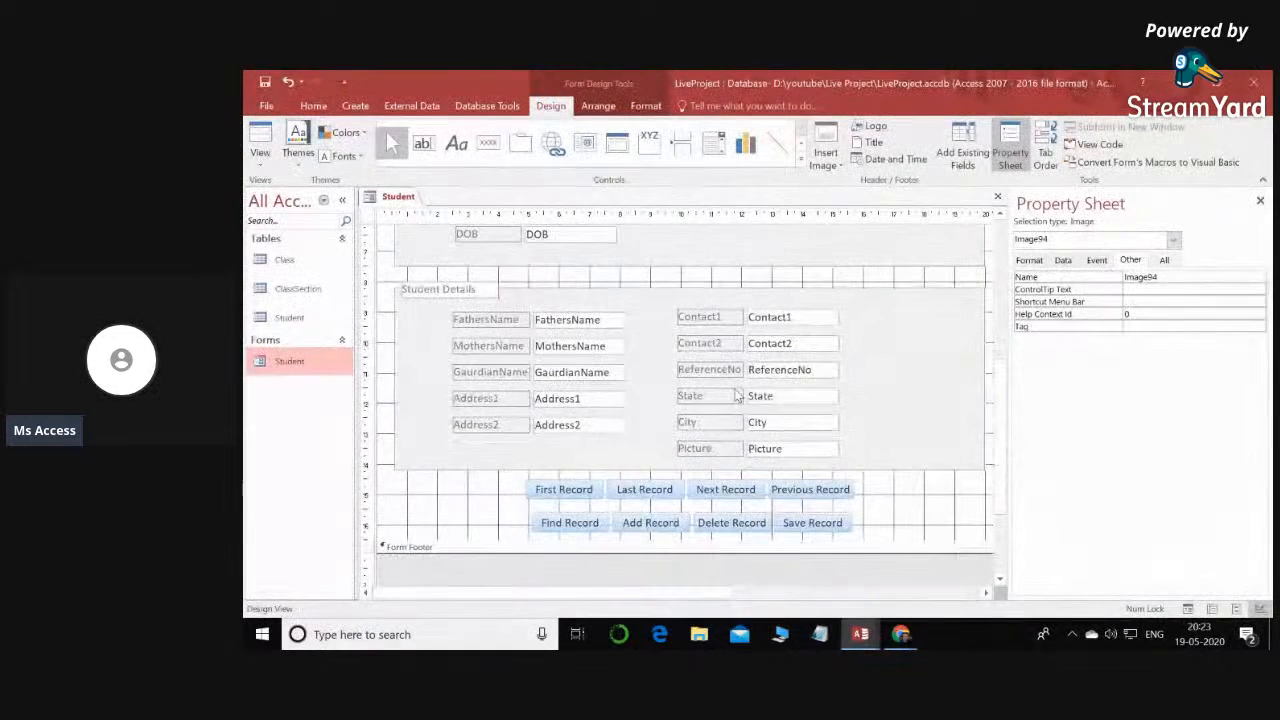
{"action": "left_click", "coordinate": [790, 454]}
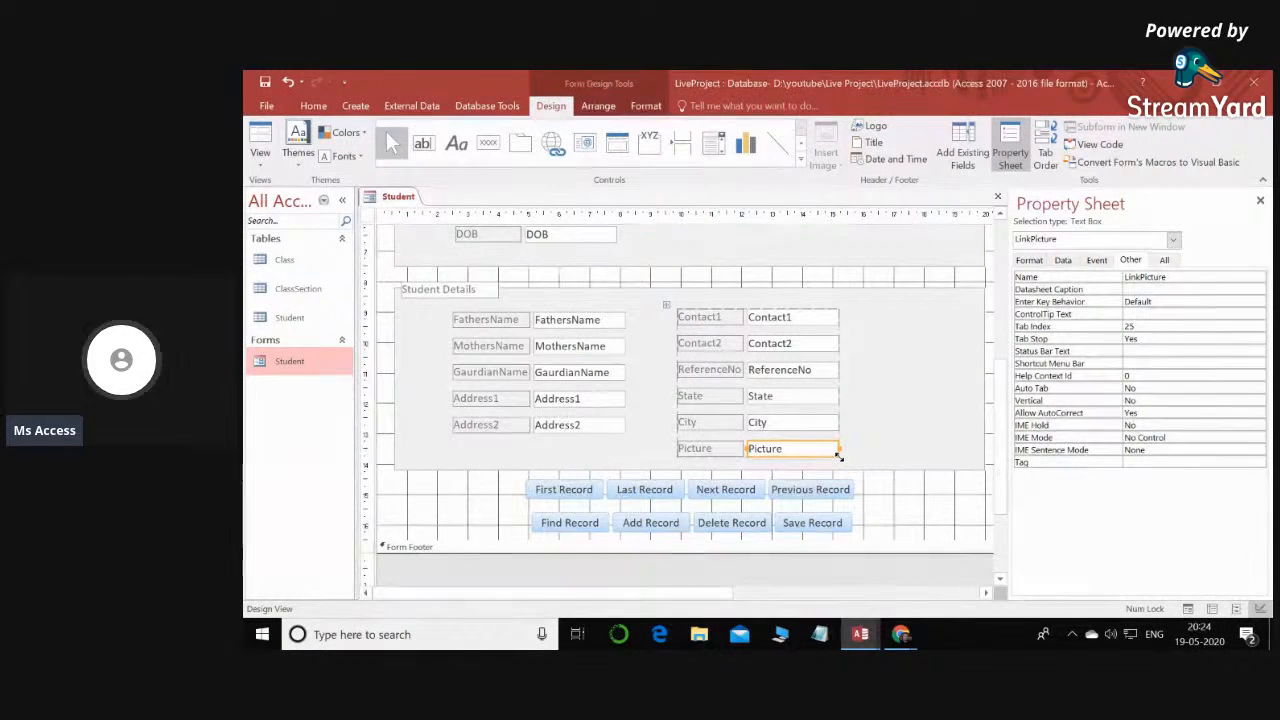
{"action": "double_click", "coordinate": [1131, 278]}
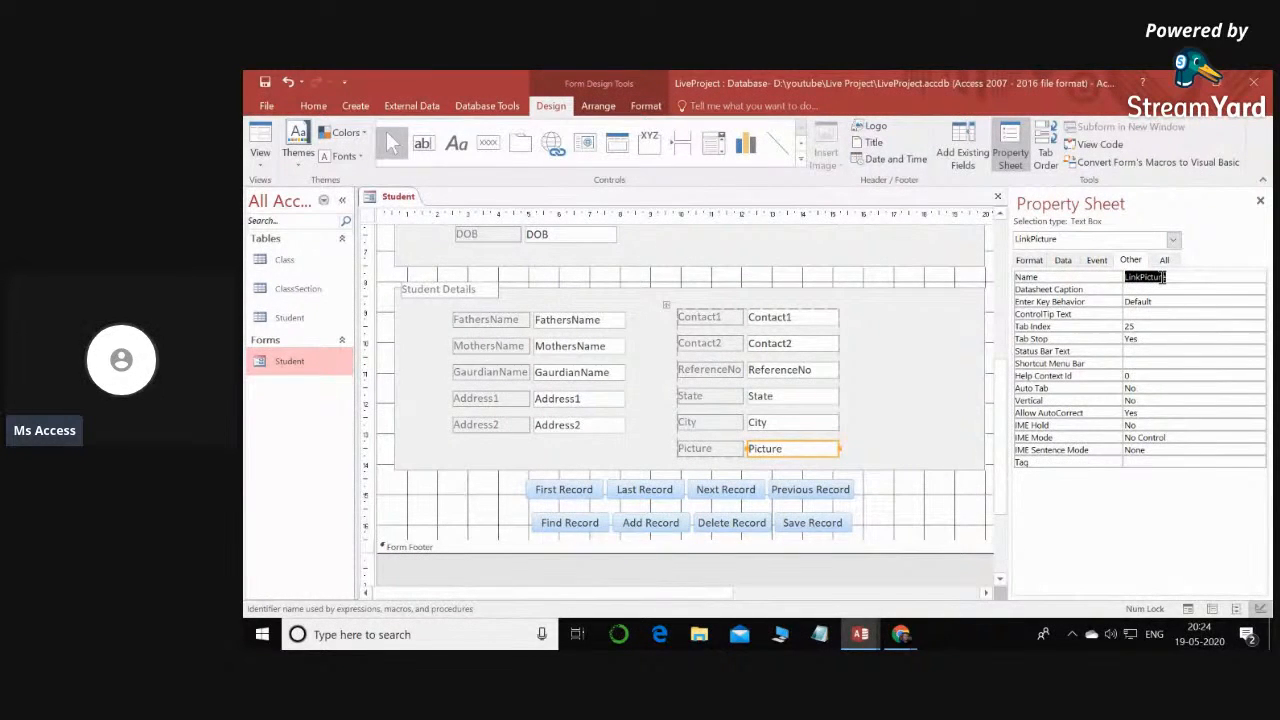
{"action": "left_click", "coordinate": [1177, 280]}
{"action": "left_click_drag", "start_coordinate": [1177, 280], "coordinate": [1122, 278]}
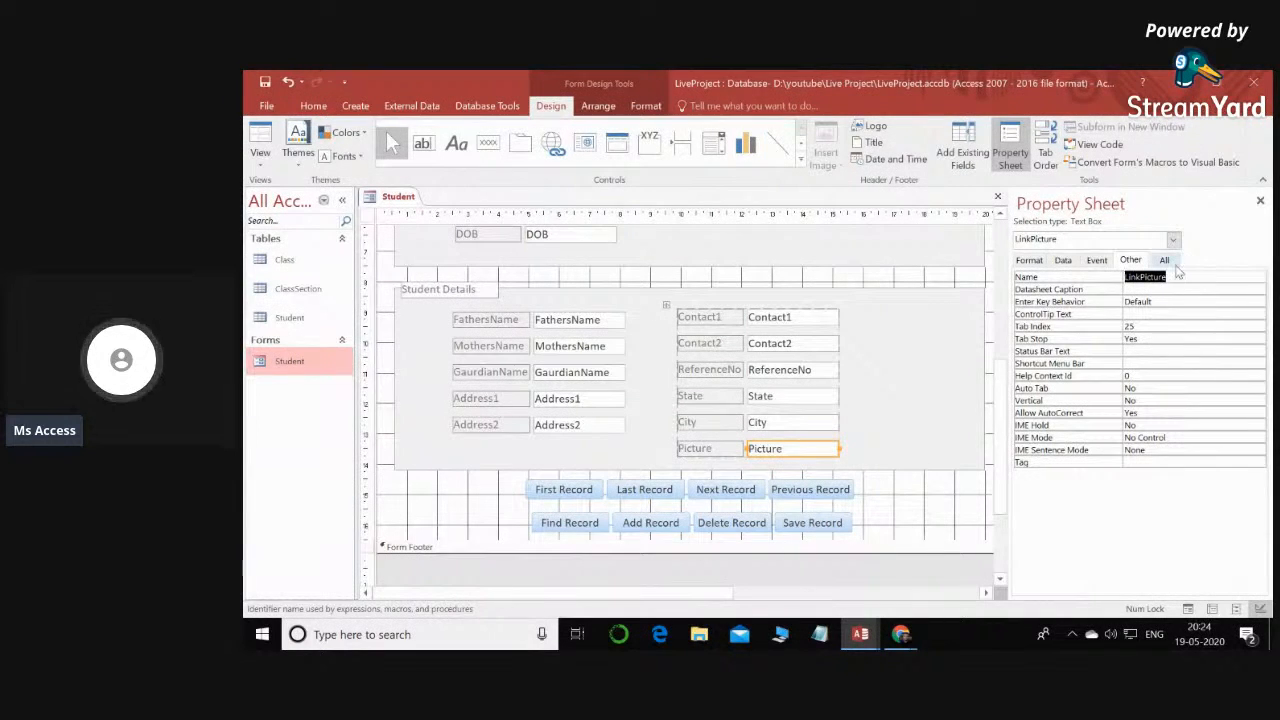
{"action": "mouse_move", "coordinate": [878, 630]}
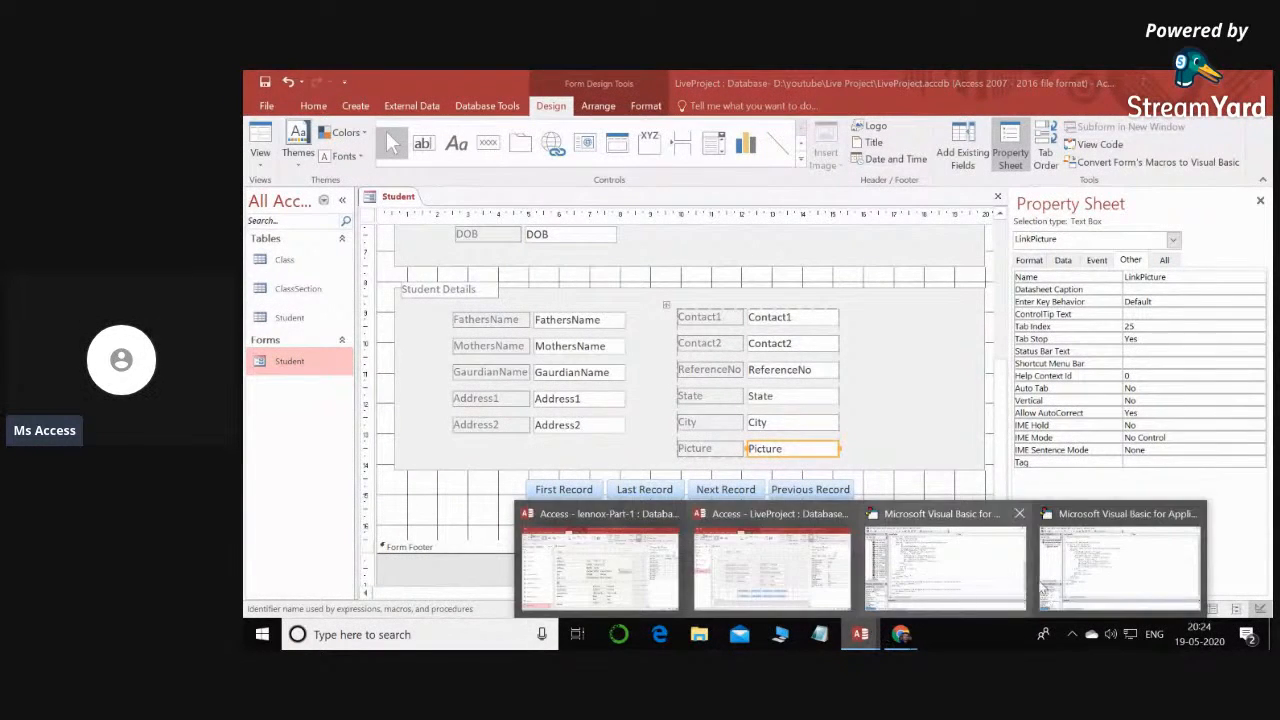
{"action": "left_click", "coordinate": [1065, 570]}
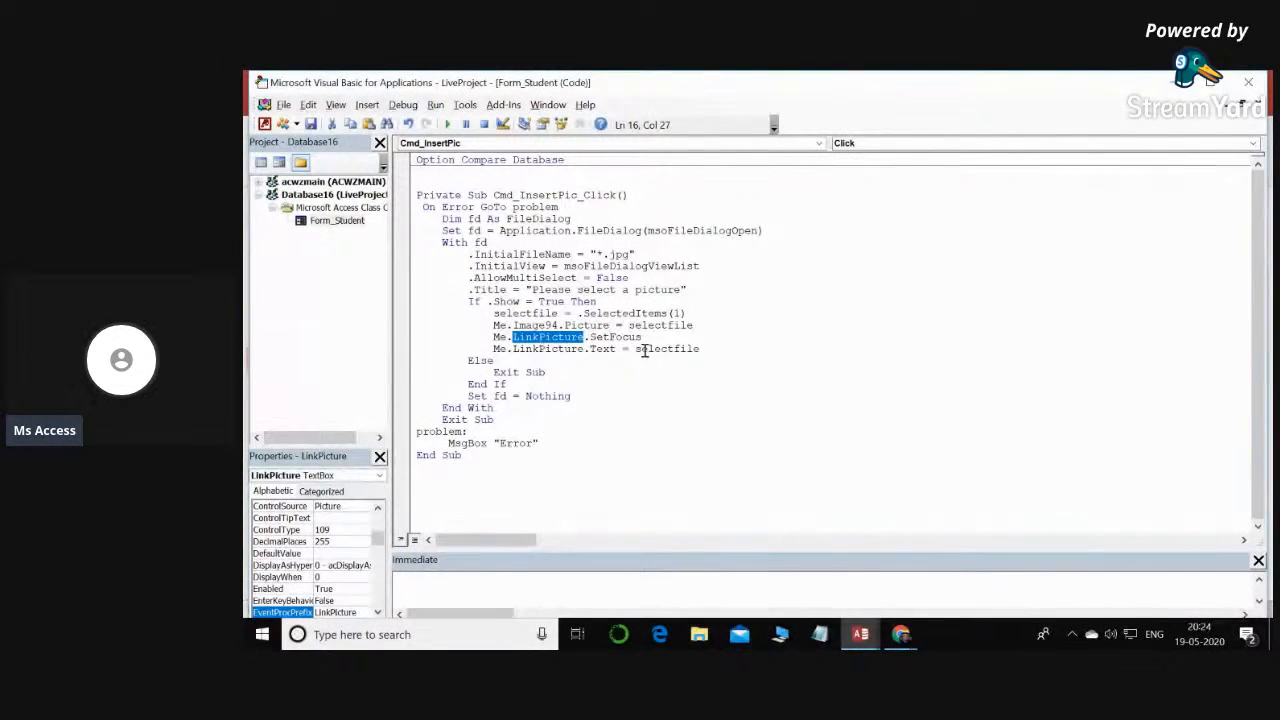
- Examine the LinkPicture SetFocus line and the line assigning selectfile to LinkPicture.Text in Cmd_InsertPic_Click
{"action": "left_click_drag", "start_coordinate": [592, 337], "coordinate": [693, 330]}
{"action": "left_click", "coordinate": [598, 350]}
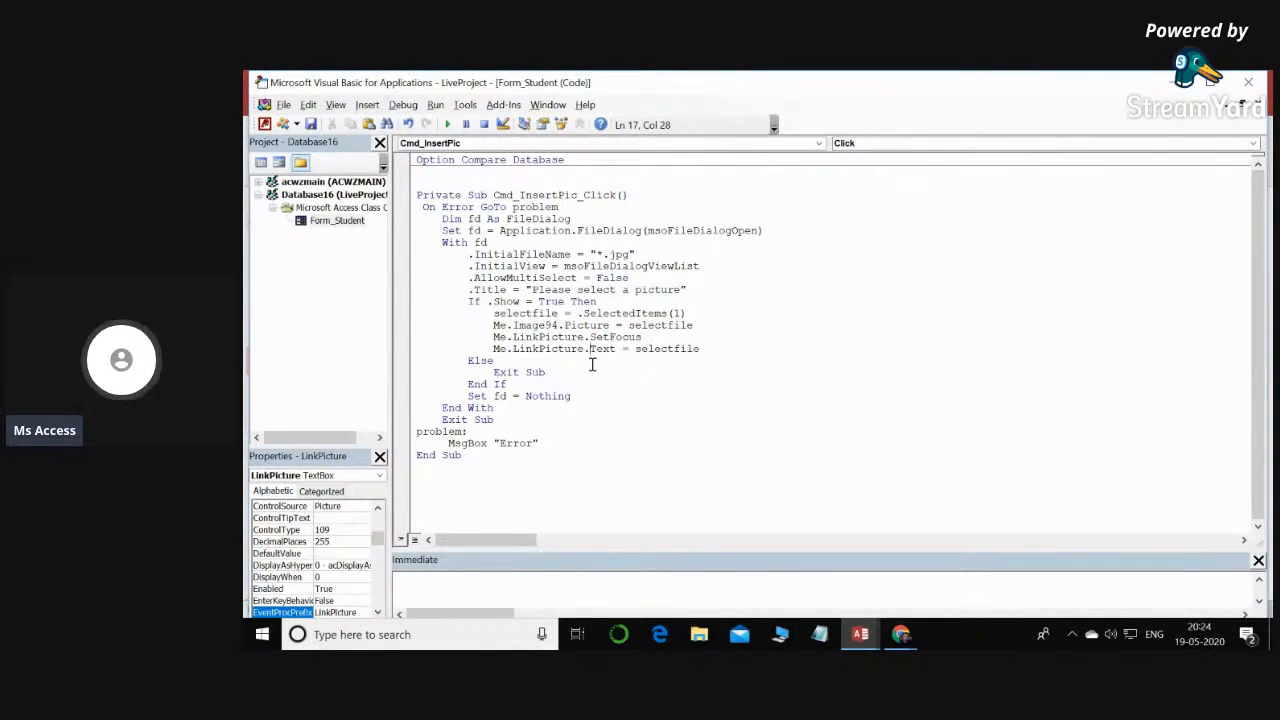
{"action": "left_click_drag", "start_coordinate": [591, 350], "coordinate": [725, 350]}
{"action": "left_click", "coordinate": [638, 349]}
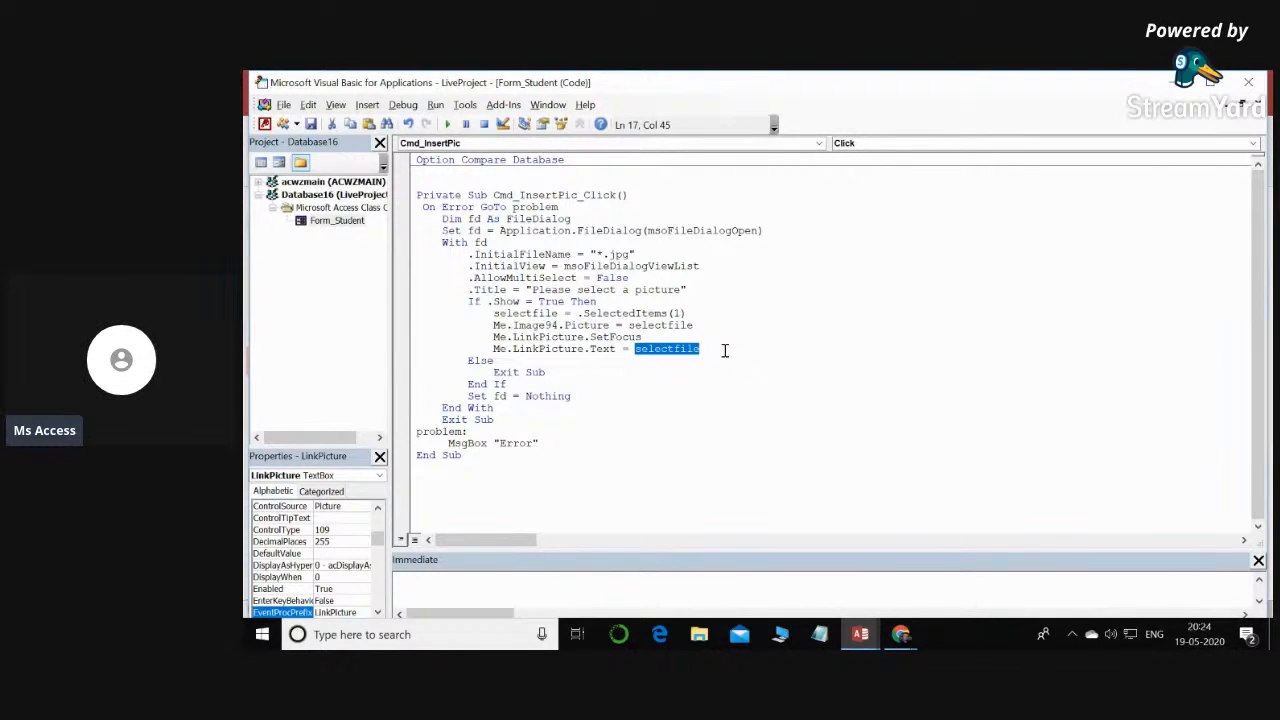
- Return to the LiveProject database and open the Student form in Form View, maximized
{"action": "left_click", "coordinate": [866, 637]}
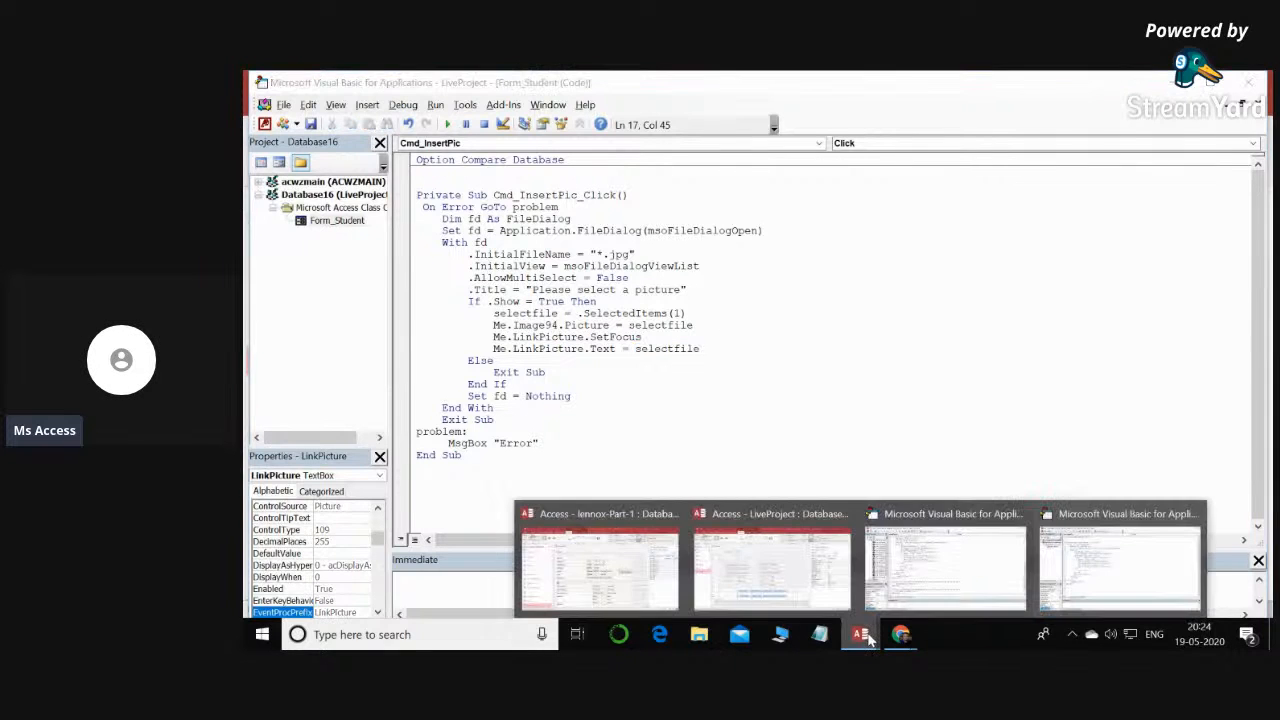
{"action": "left_click", "coordinate": [772, 565]}
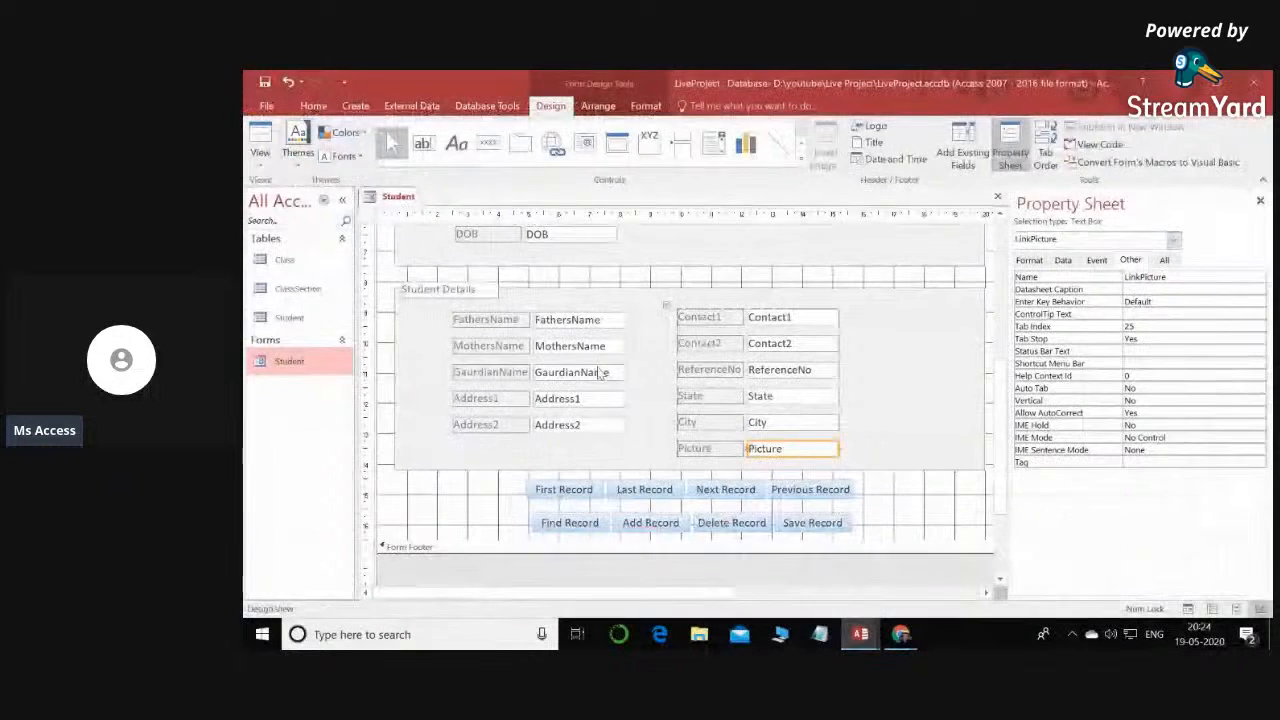
{"action": "double_click", "coordinate": [286, 362]}
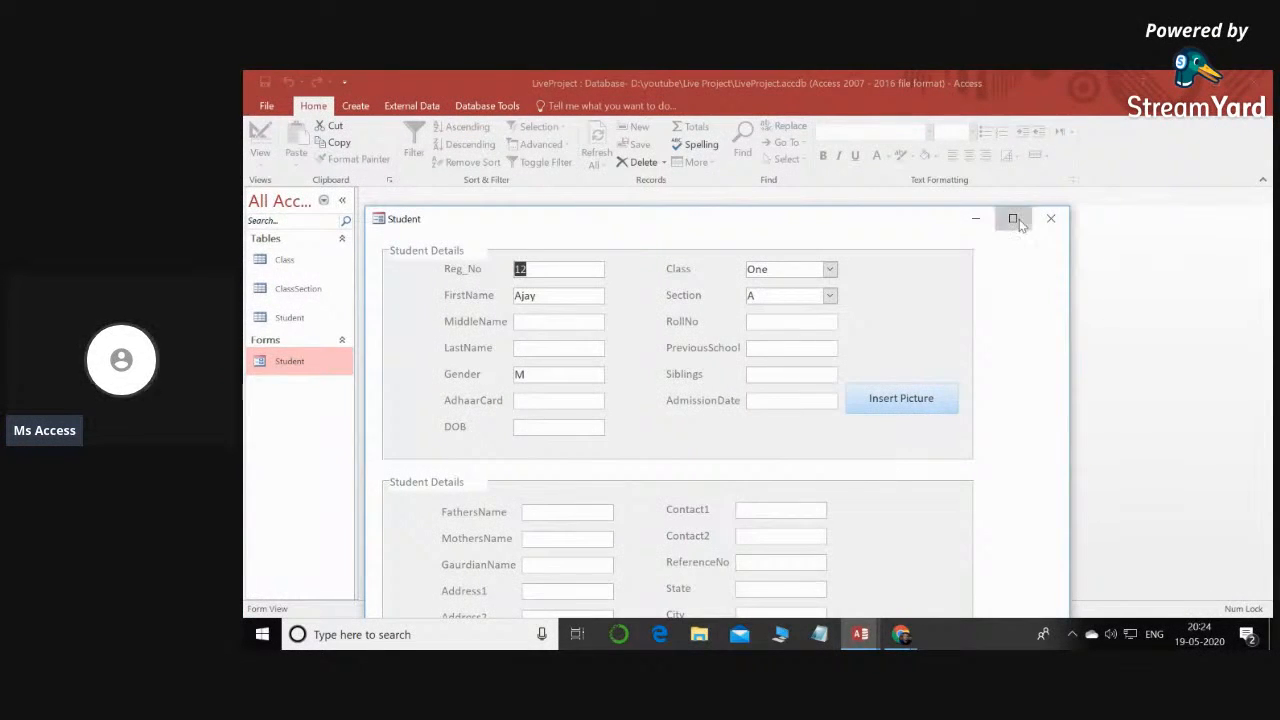
{"action": "left_click", "coordinate": [1012, 218]}
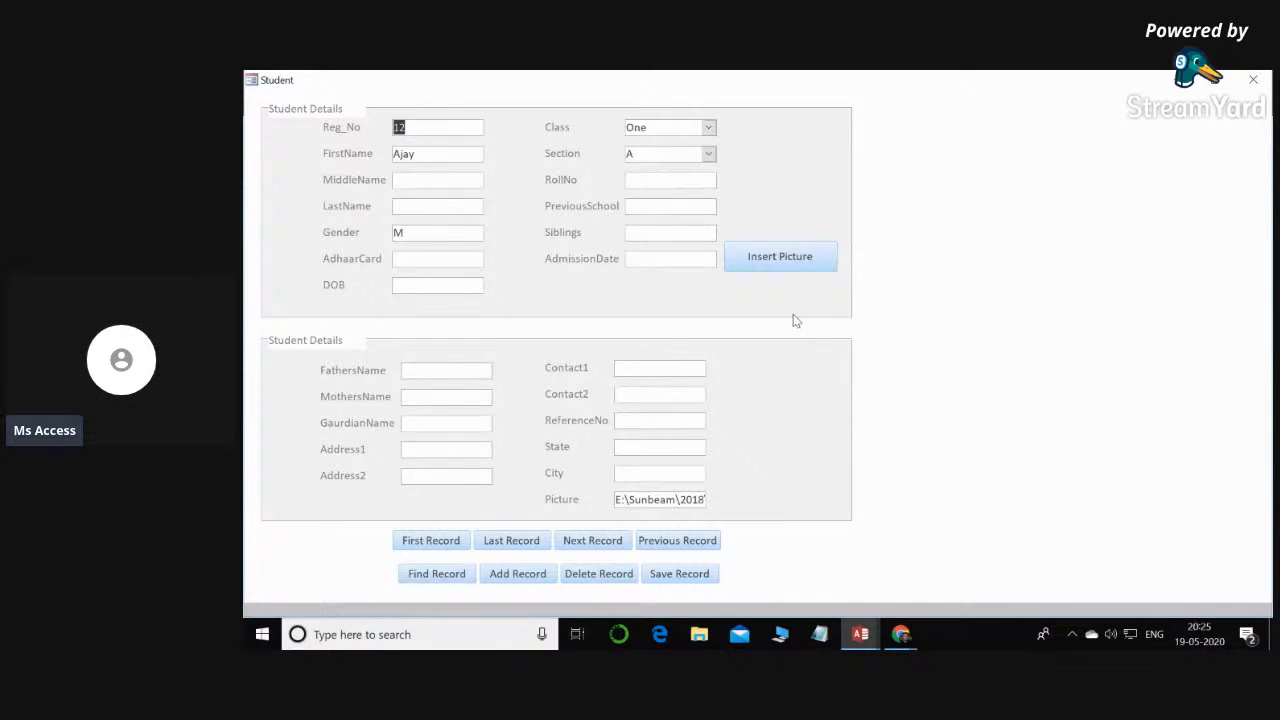
- Insert picture 3 from Sunbeam\2018\Half Yearly Result\Class I on USB Drive (E:) into the first student record
{"action": "left_click", "coordinate": [780, 257]}
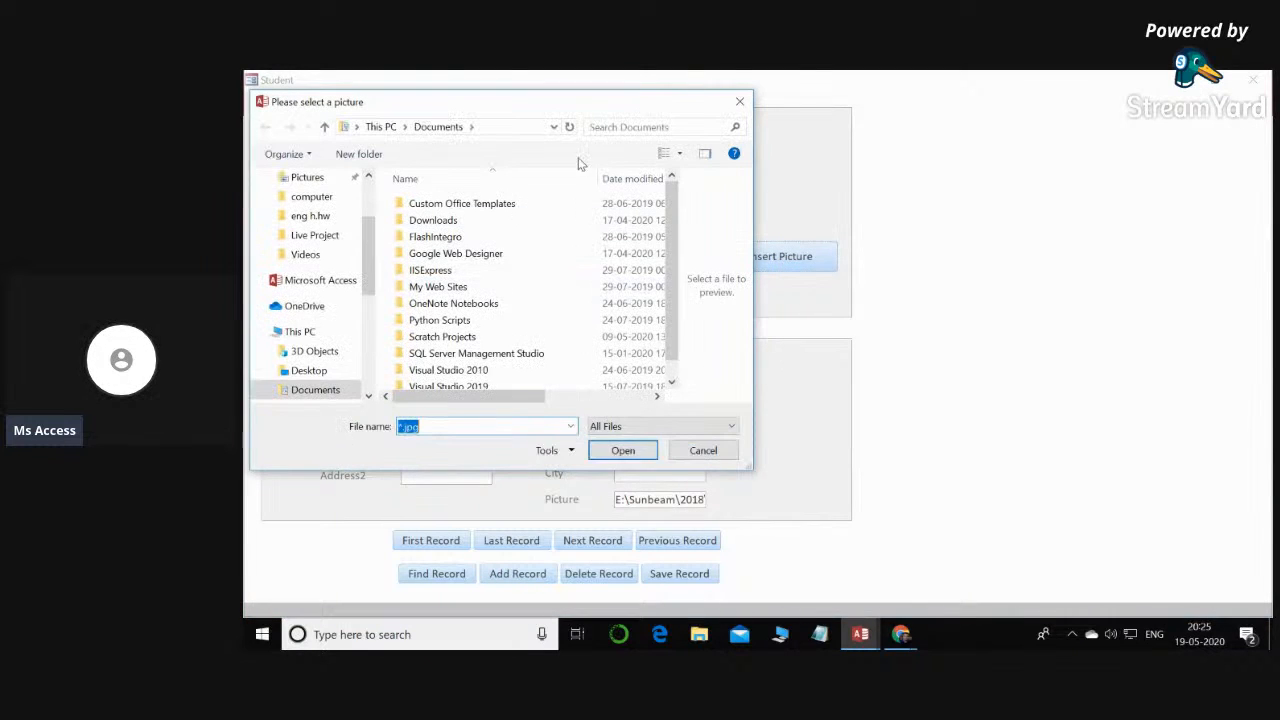
{"action": "left_click_drag", "start_coordinate": [553, 110], "coordinate": [840, 163]}
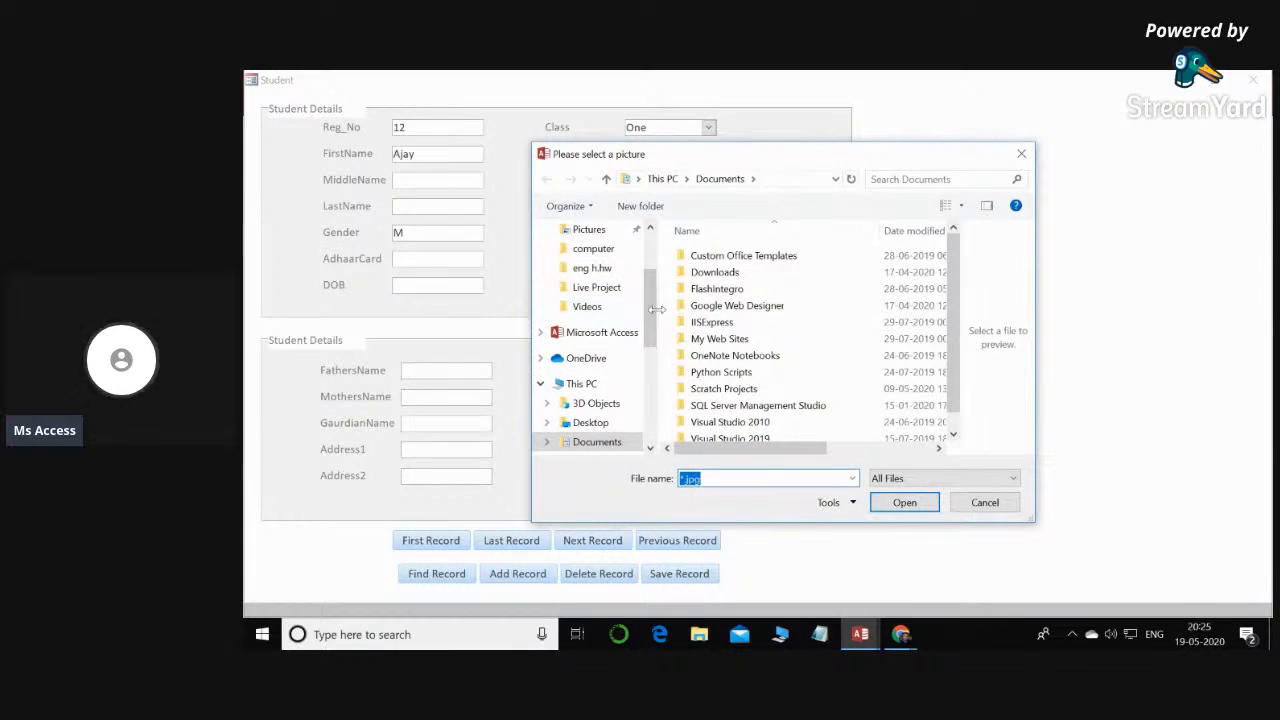
{"action": "left_click_drag", "start_coordinate": [650, 305], "coordinate": [647, 391]}
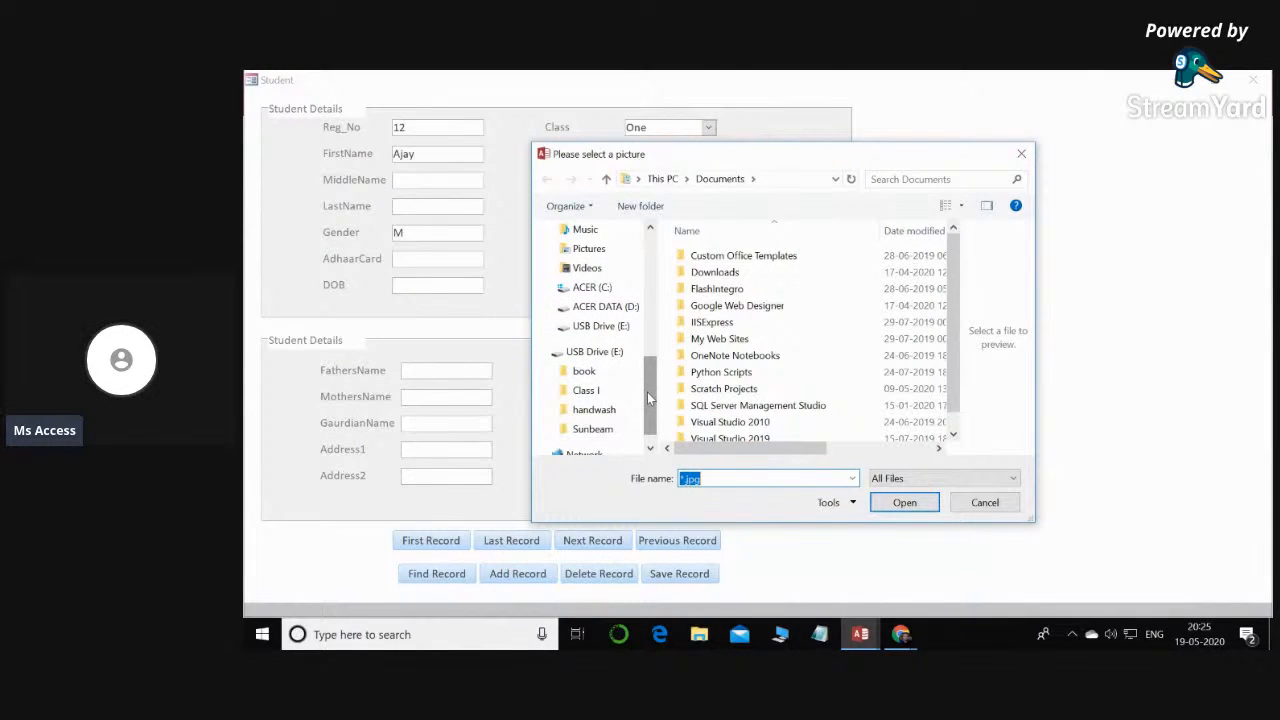
{"action": "left_click", "coordinate": [609, 355]}
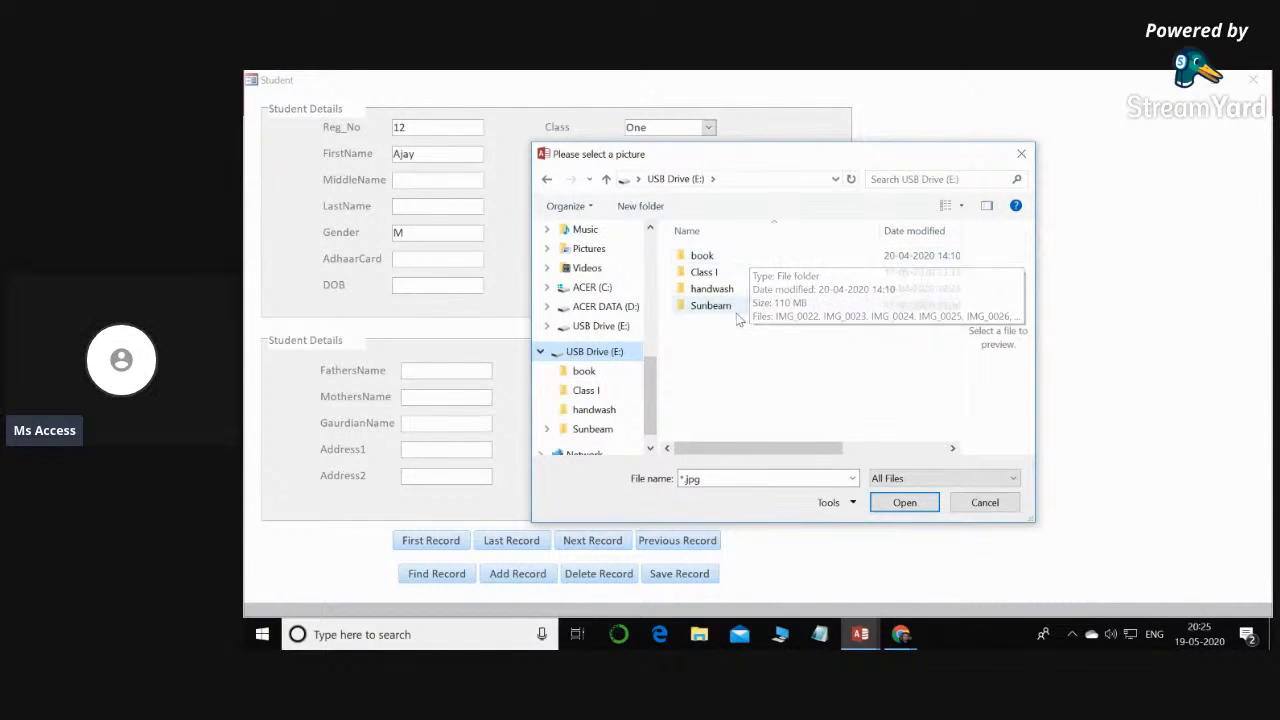
{"action": "double_click", "coordinate": [737, 310]}
{"action": "left_click", "coordinate": [714, 257]}
{"action": "double_click", "coordinate": [728, 258]}
{"action": "double_click", "coordinate": [731, 259]}
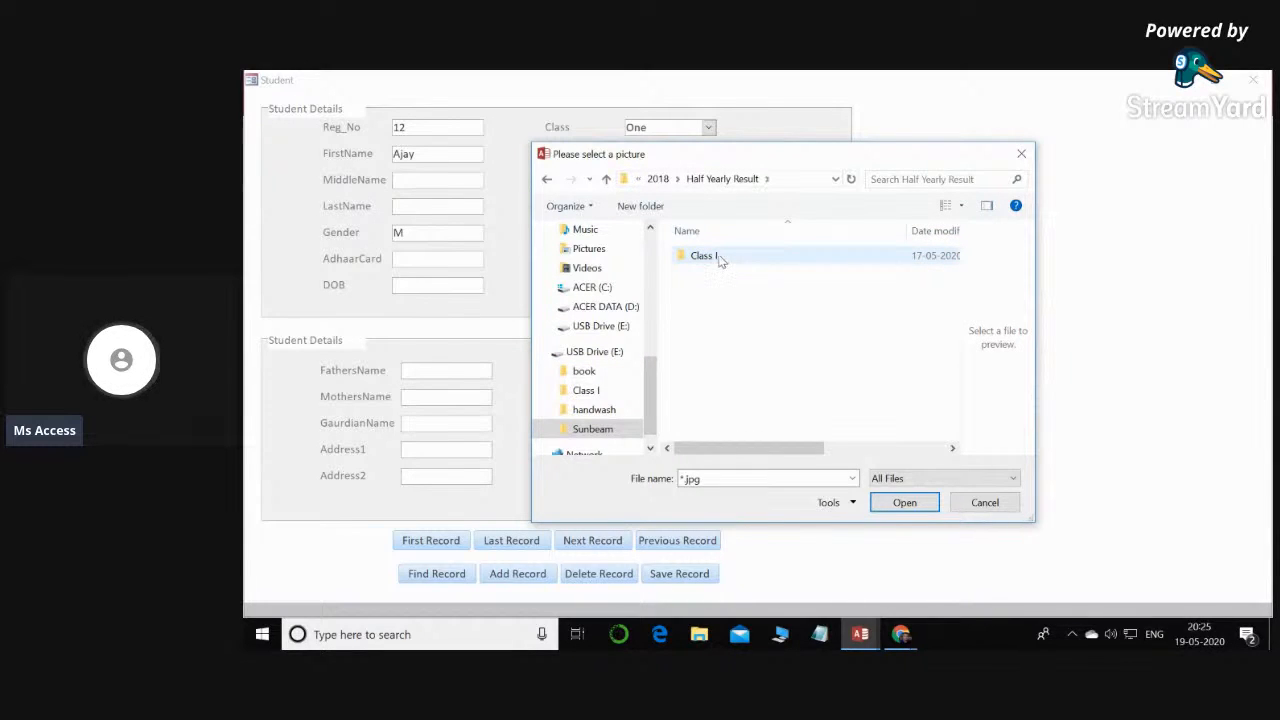
{"action": "left_click", "coordinate": [718, 258]}
{"action": "key", "text": "Return"}
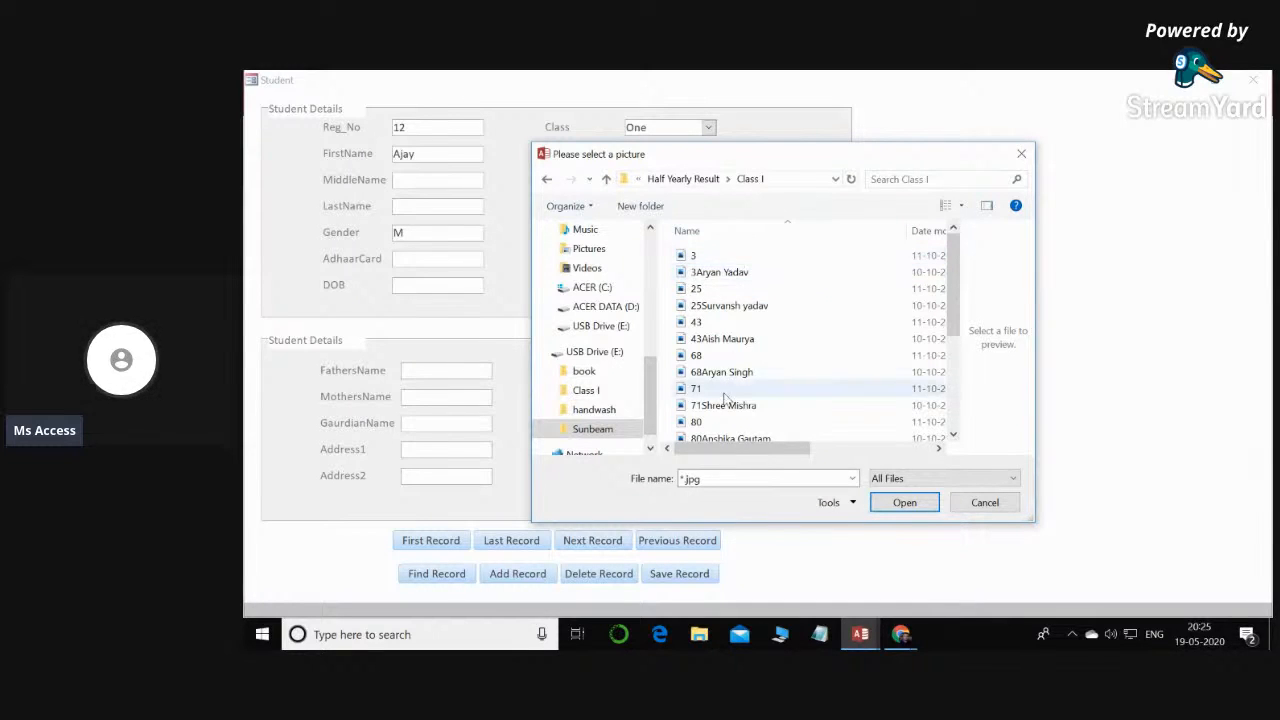
{"action": "double_click", "coordinate": [720, 256]}
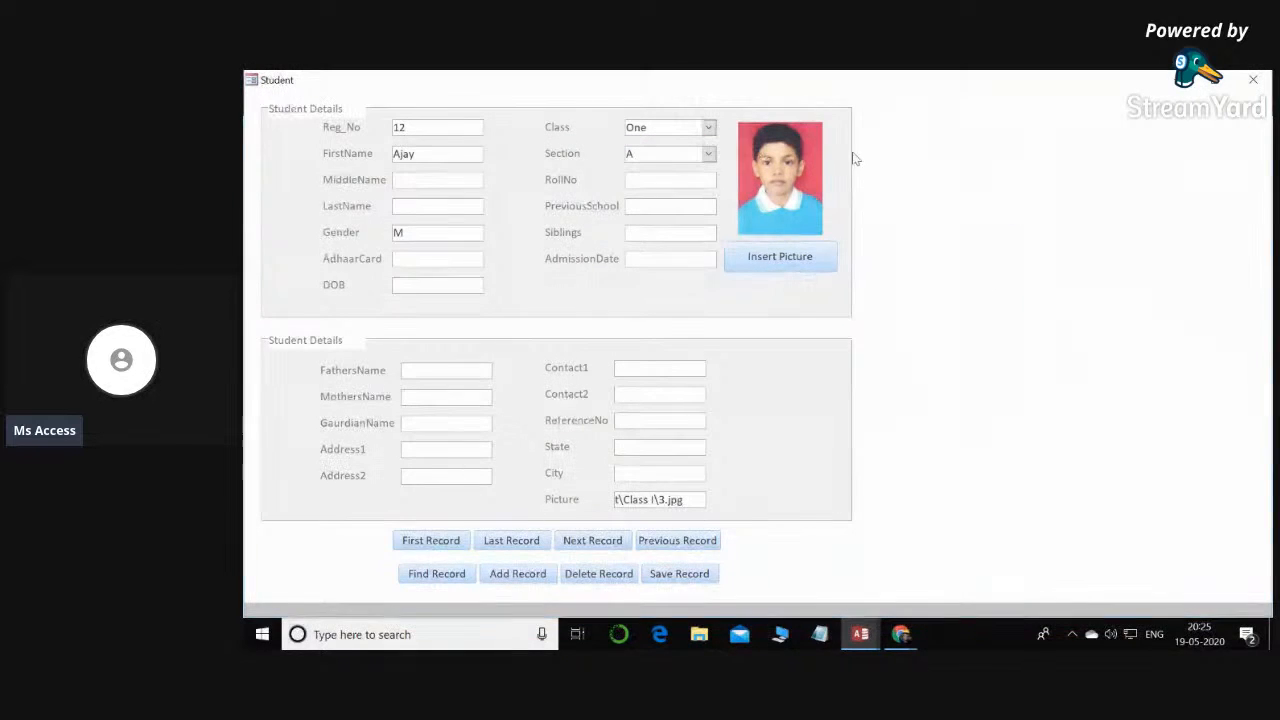
- Switch the Student form to Design View and back to Form View, and check the first record's picture frame and stored picture path
{"action": "right_click", "coordinate": [966, 206]}
{"action": "left_click", "coordinate": [1046, 256]}
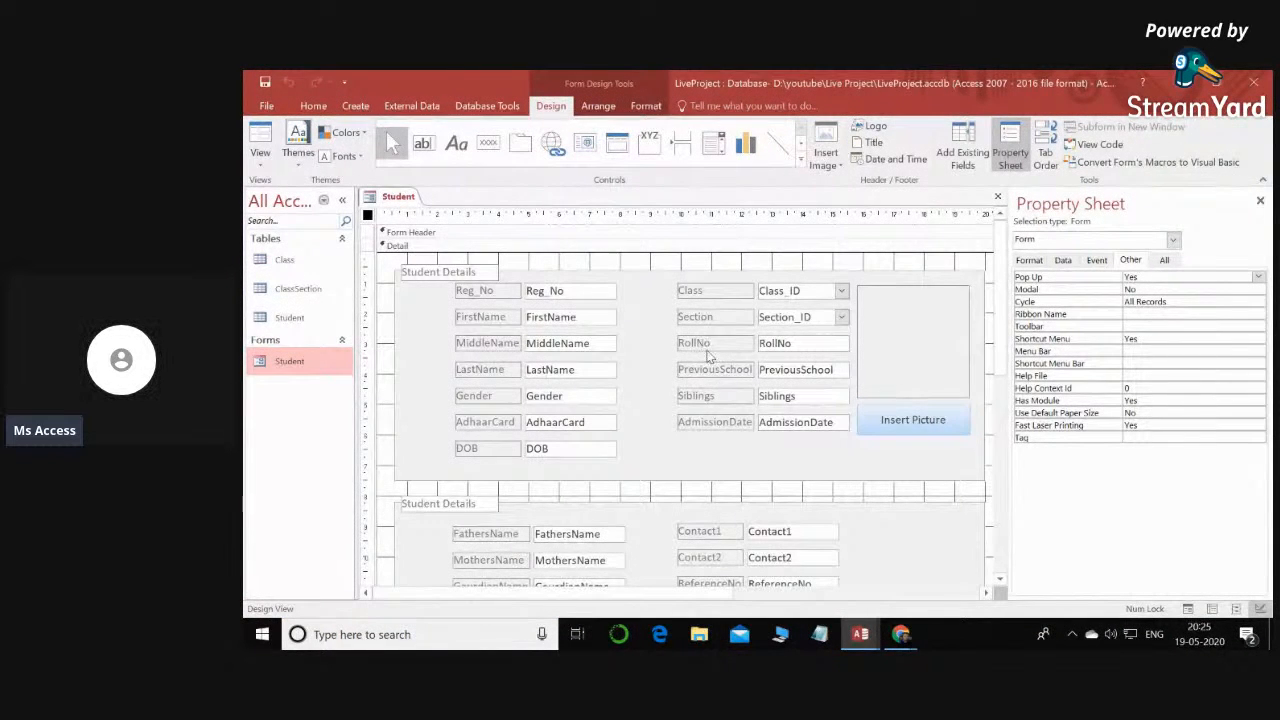
{"action": "left_click", "coordinate": [327, 366]}
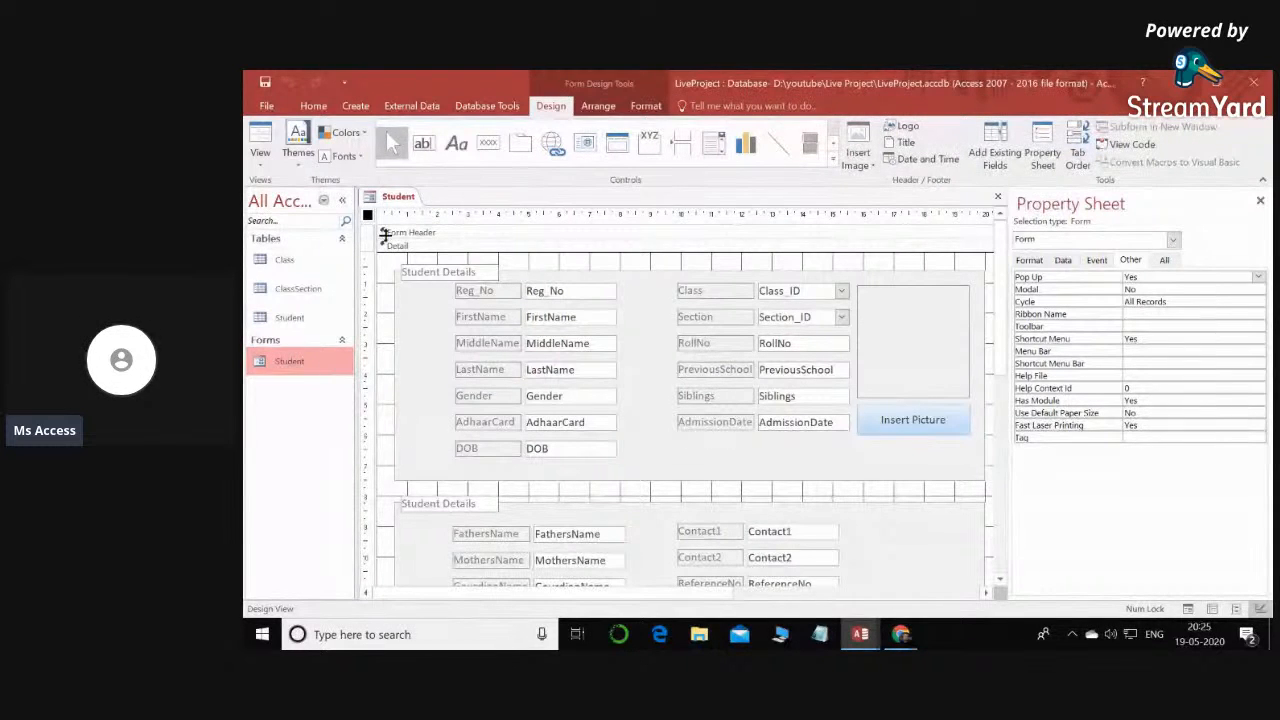
{"action": "left_click", "coordinate": [407, 203]}
{"action": "key", "text": "F5"}
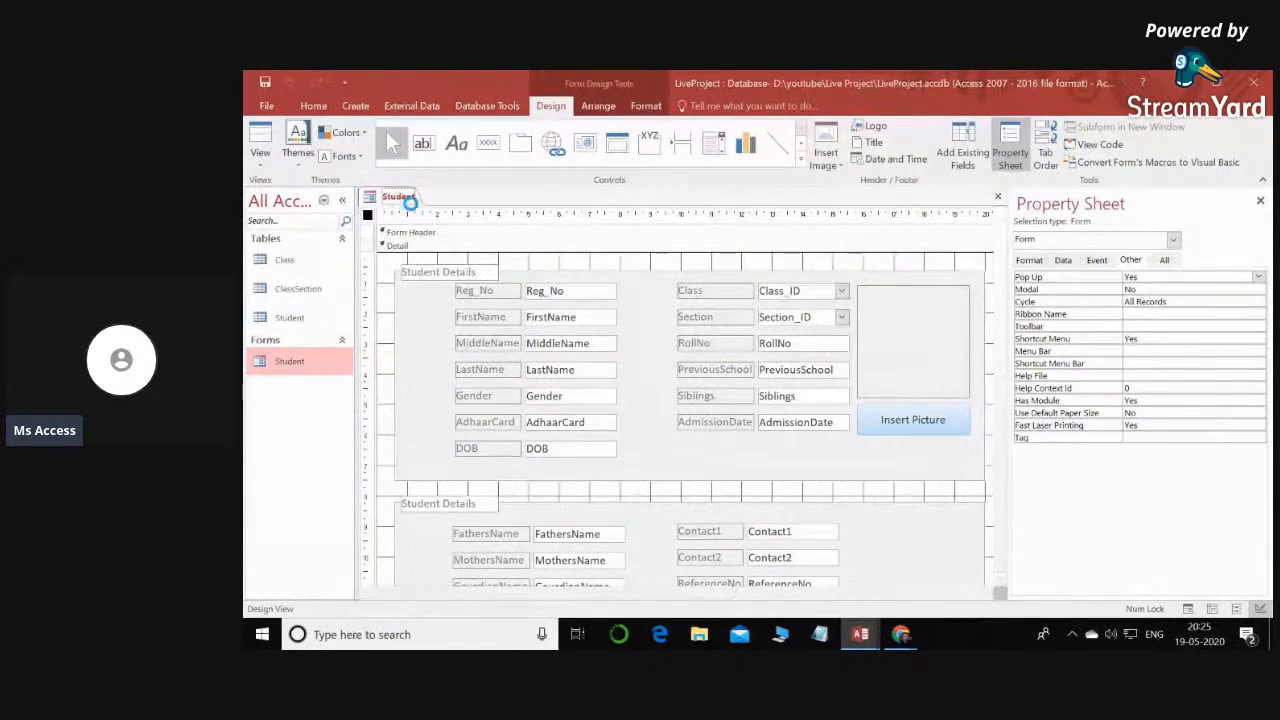
{"action": "left_click", "coordinate": [1013, 219]}
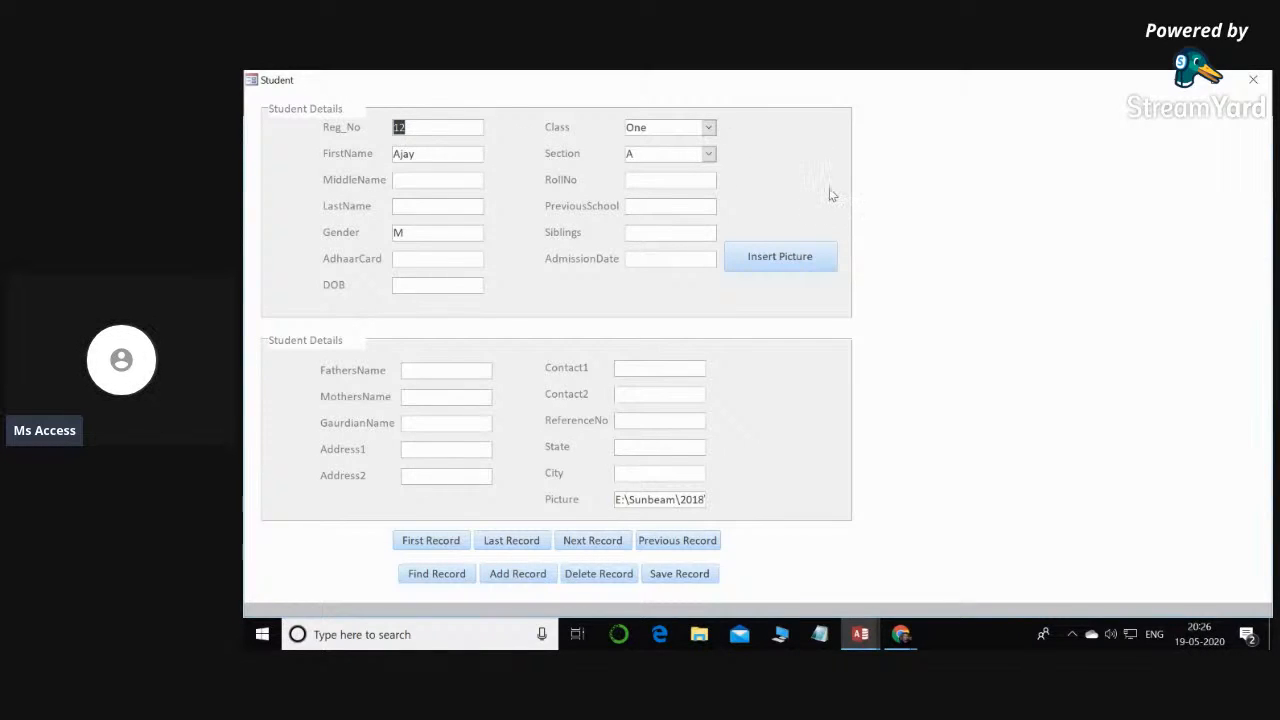
{"action": "left_click_drag", "start_coordinate": [616, 499], "coordinate": [737, 500]}
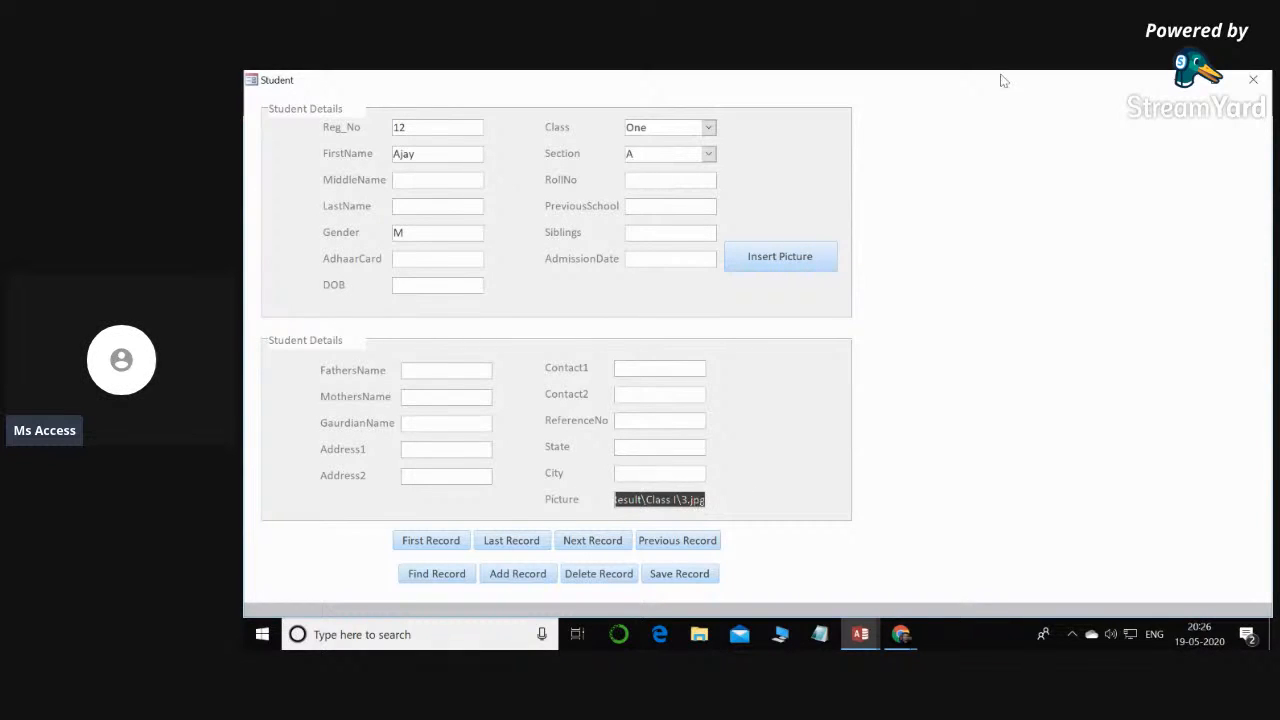
- In Design View, set the picture frame's Control Source to the Picture field
{"action": "right_click", "coordinate": [926, 207]}
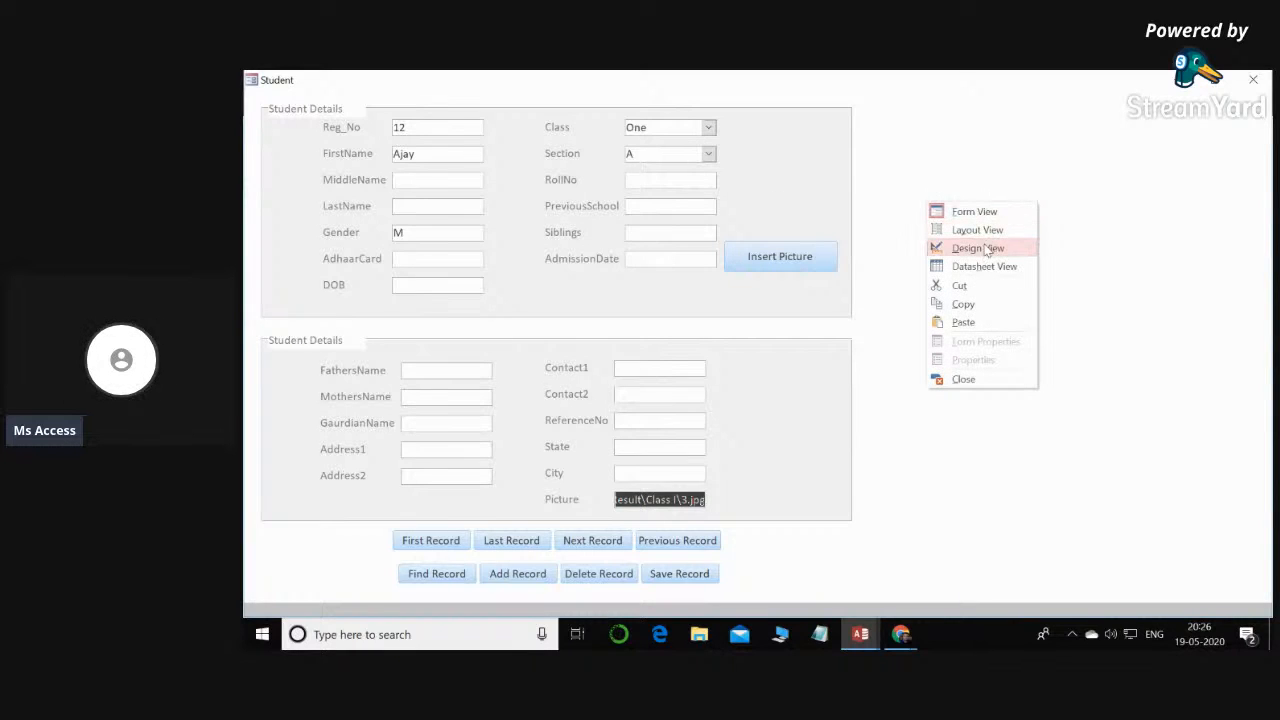
{"action": "left_click", "coordinate": [965, 247]}
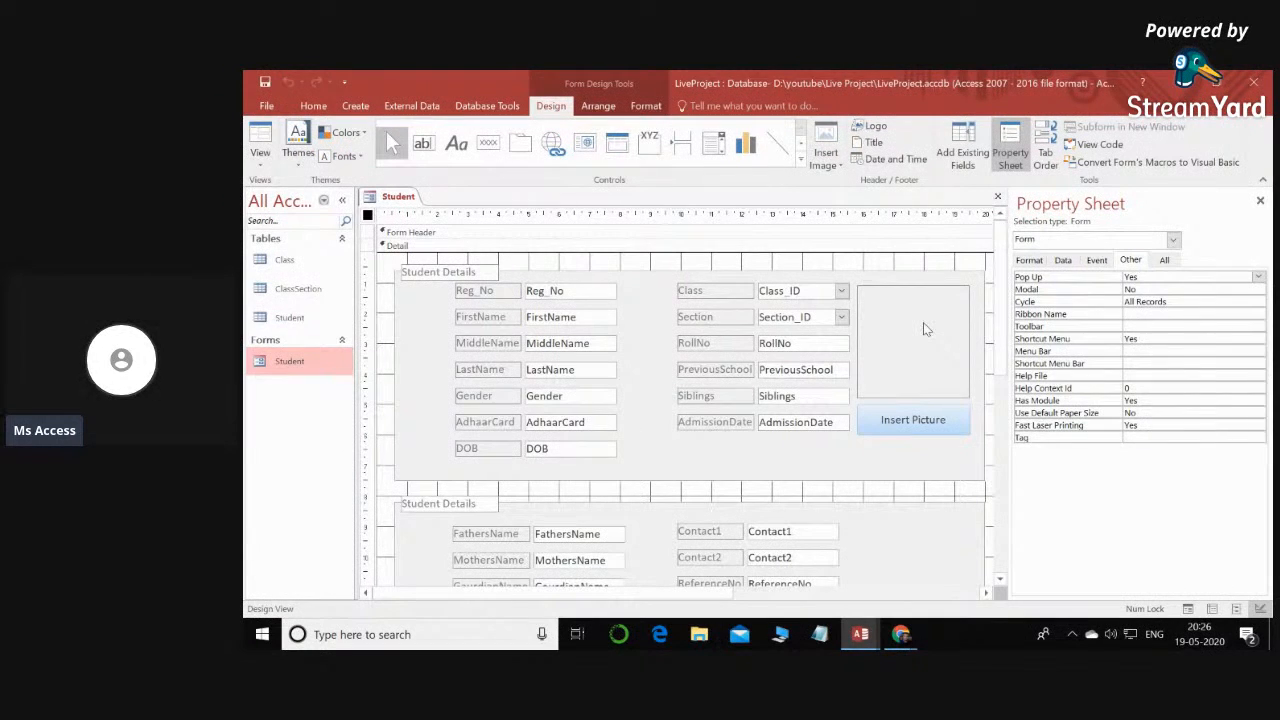
{"action": "left_click", "coordinate": [926, 330]}
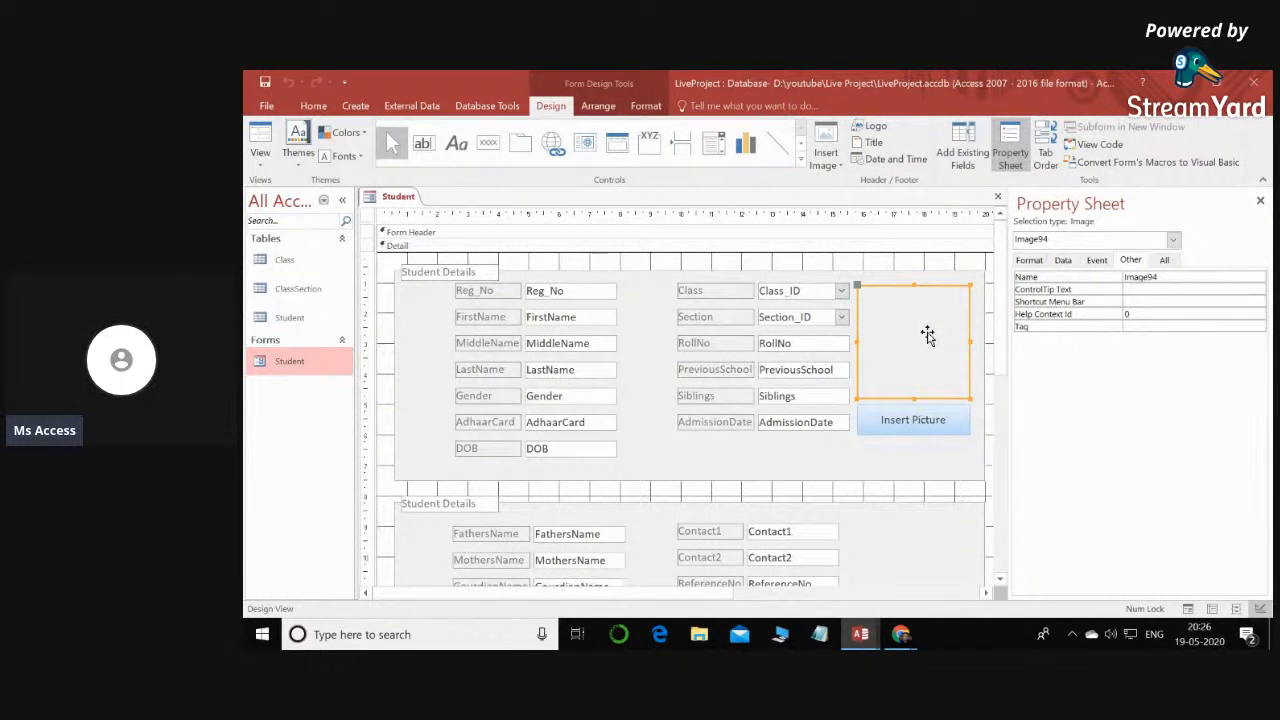
{"action": "left_click", "coordinate": [1063, 261]}
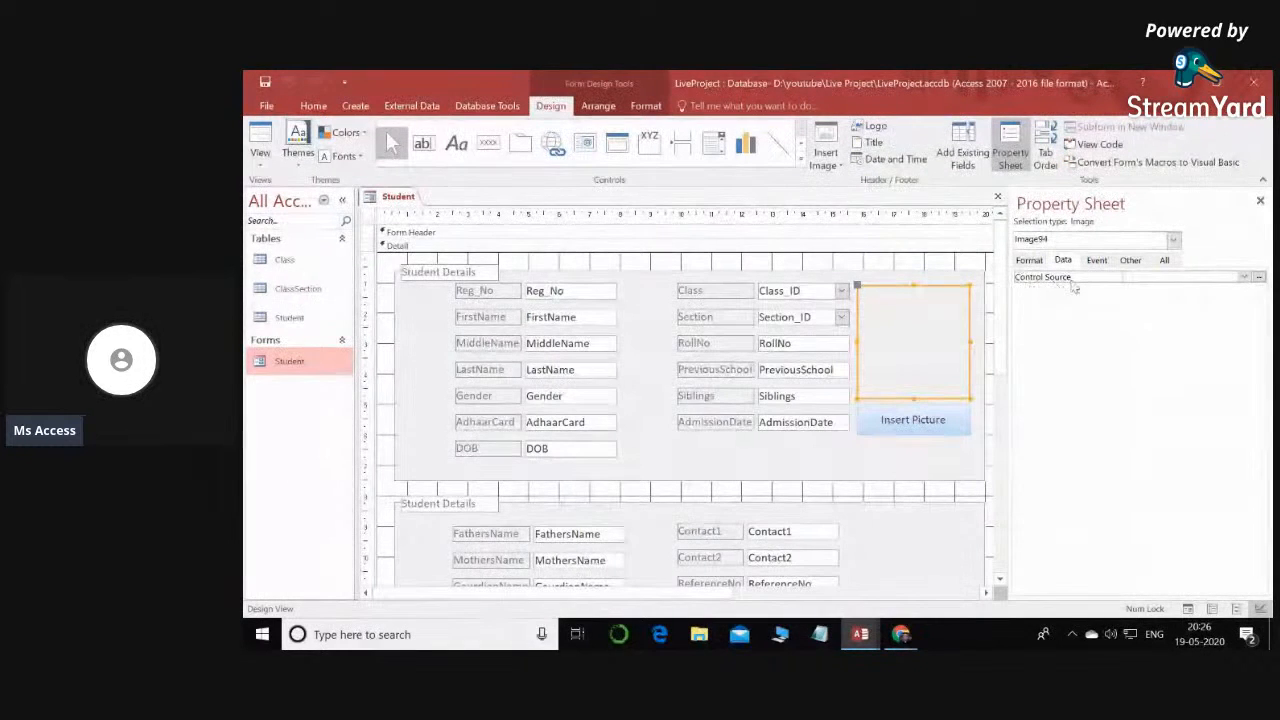
{"action": "left_click", "coordinate": [1245, 278]}
{"action": "scroll", "coordinate": [1192, 376], "scroll_direction": "down", "scroll_amount": 2}
{"action": "scroll", "coordinate": [1192, 376], "scroll_direction": "down", "scroll_amount": 1}
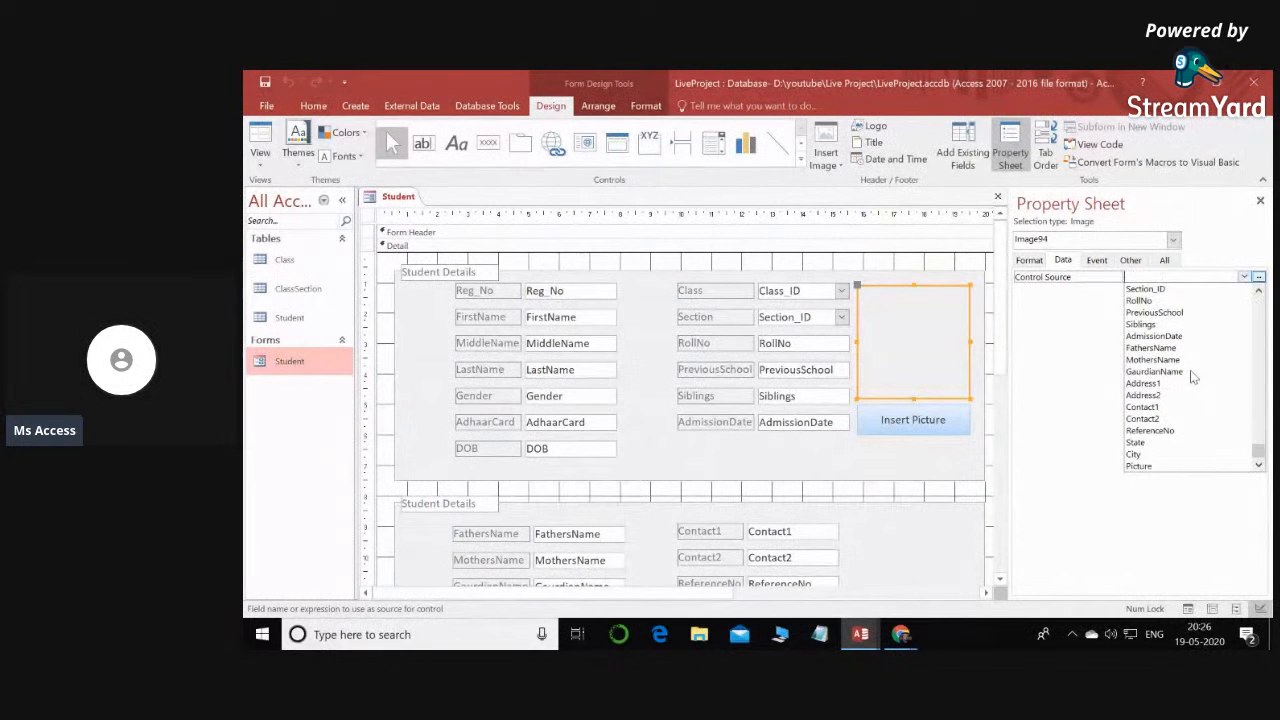
{"action": "left_click", "coordinate": [1156, 472]}
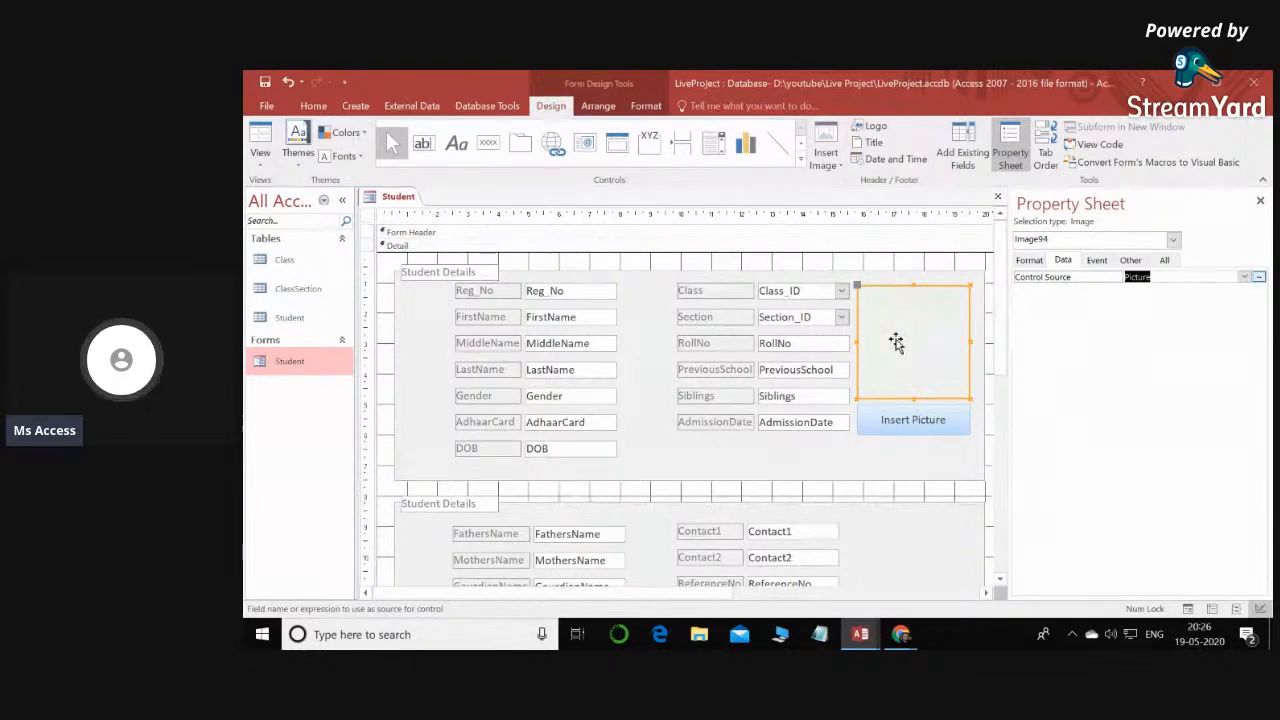
- Show the Student form in Form View, maximized, and insert picture 25 from the Class I folder into the last record
{"action": "double_click", "coordinate": [289, 361]}
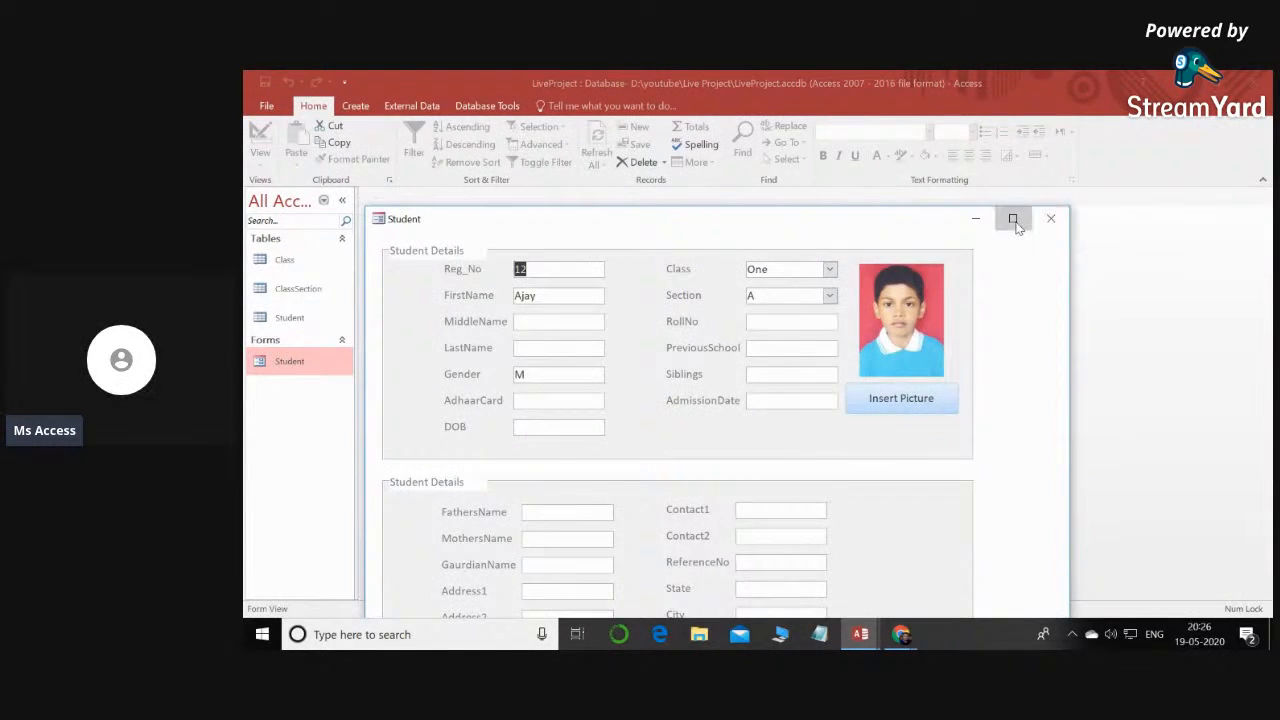
{"action": "left_click", "coordinate": [1012, 218]}
{"action": "left_click", "coordinate": [515, 545]}
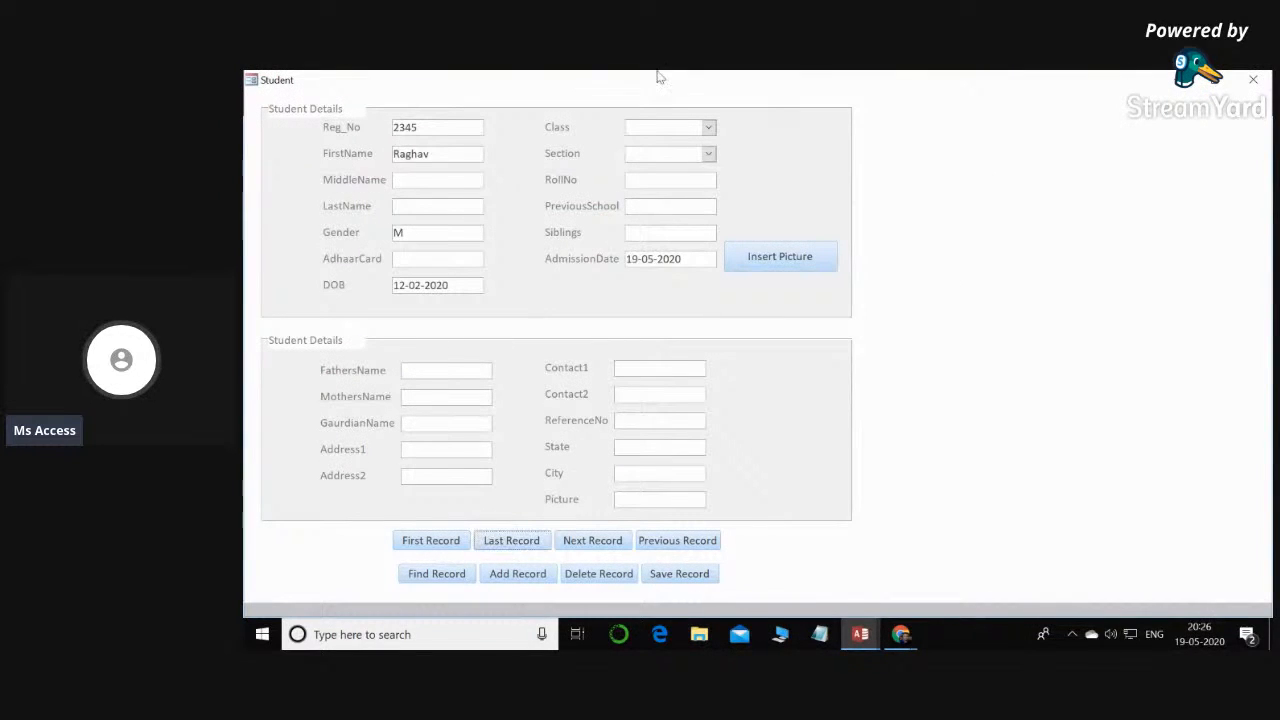
{"action": "left_click", "coordinate": [789, 256]}
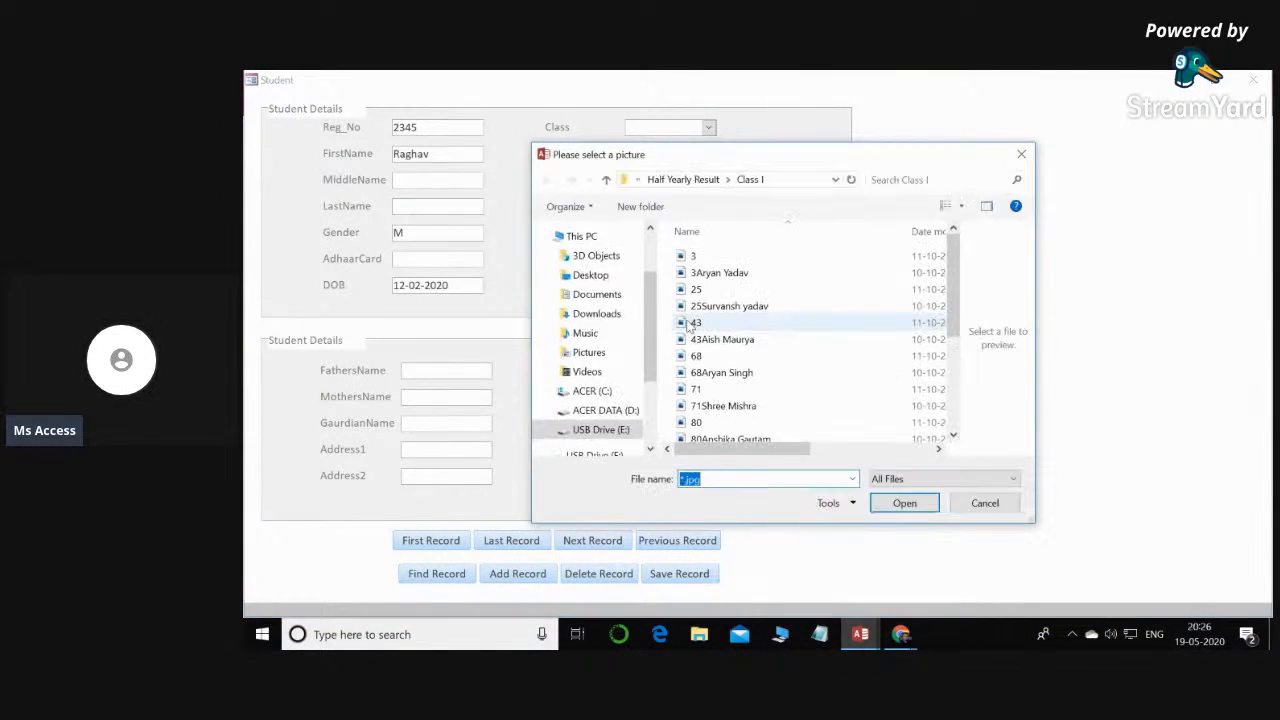
{"action": "left_click", "coordinate": [696, 292]}
{"action": "double_click", "coordinate": [696, 290]}
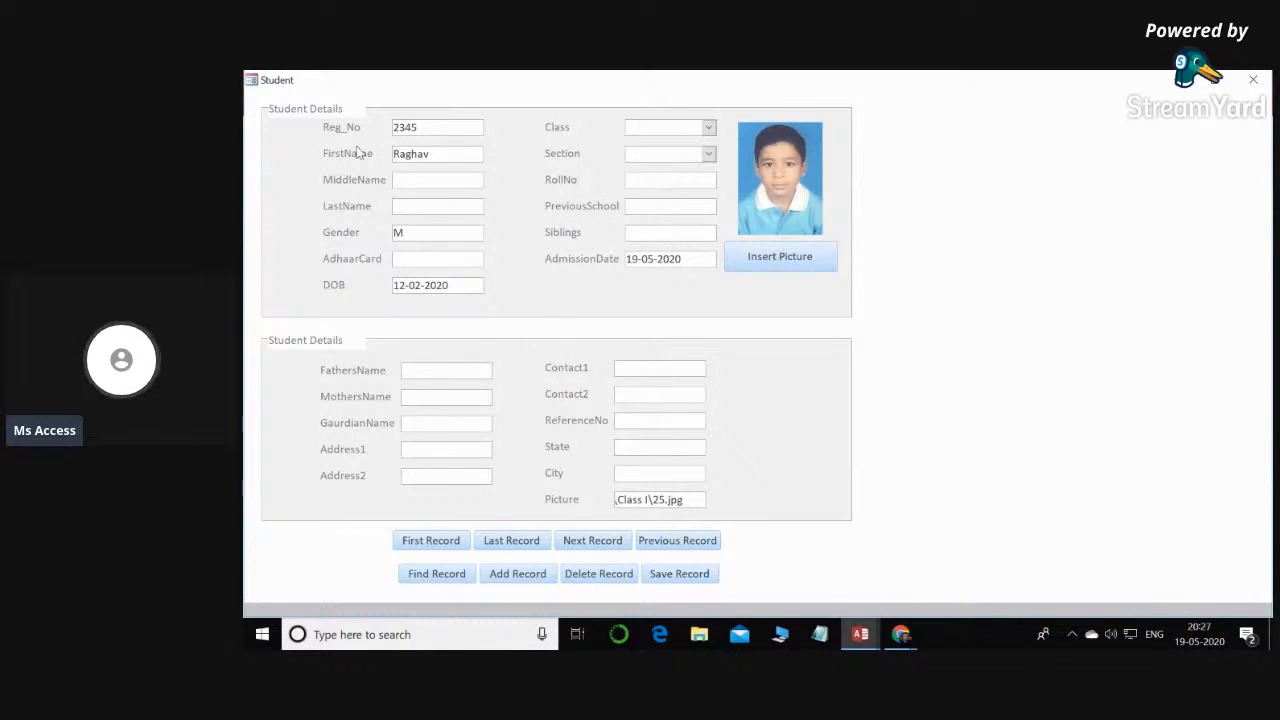
- Switch the Student form from Form View to Design View
{"action": "right_click", "coordinate": [1031, 184]}
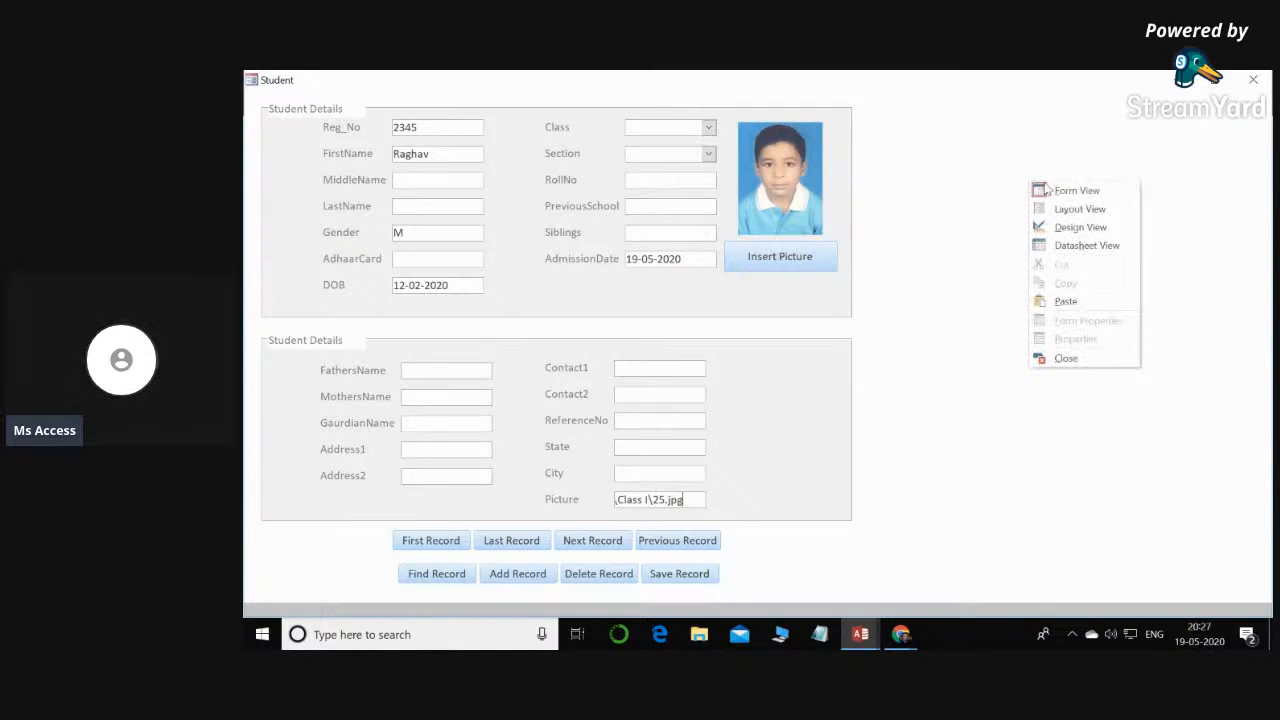
{"action": "left_click", "coordinate": [1080, 227]}
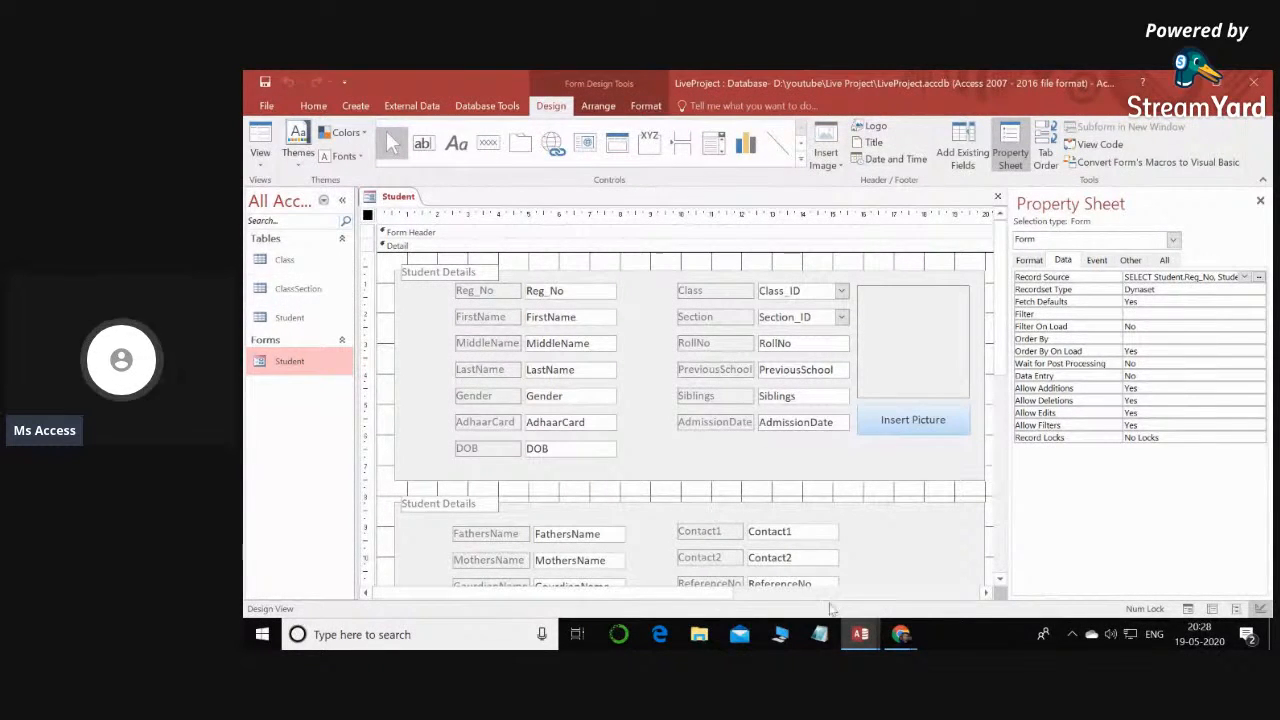
- View the StudentEntry form of the lennox-Part-1 database in an enlarged window, close it, and return to the LiveProject database
{"action": "mouse_move", "coordinate": [866, 636]}
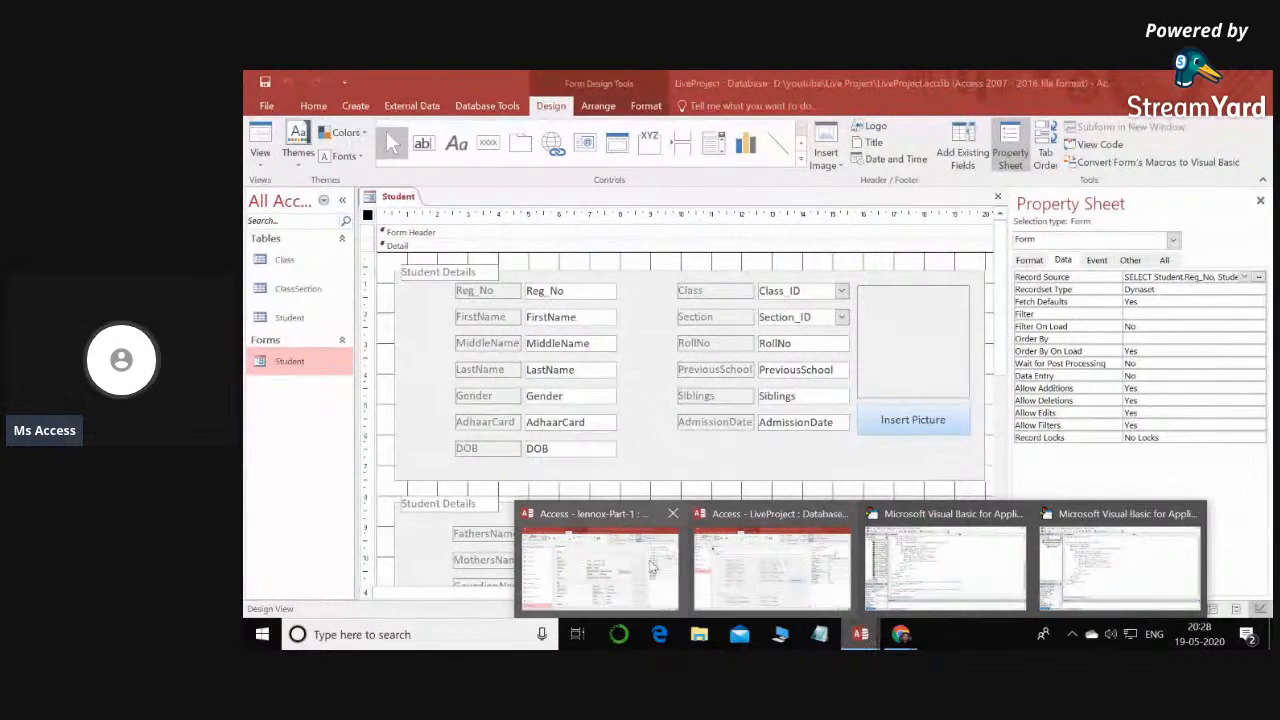
{"action": "left_click", "coordinate": [600, 555]}
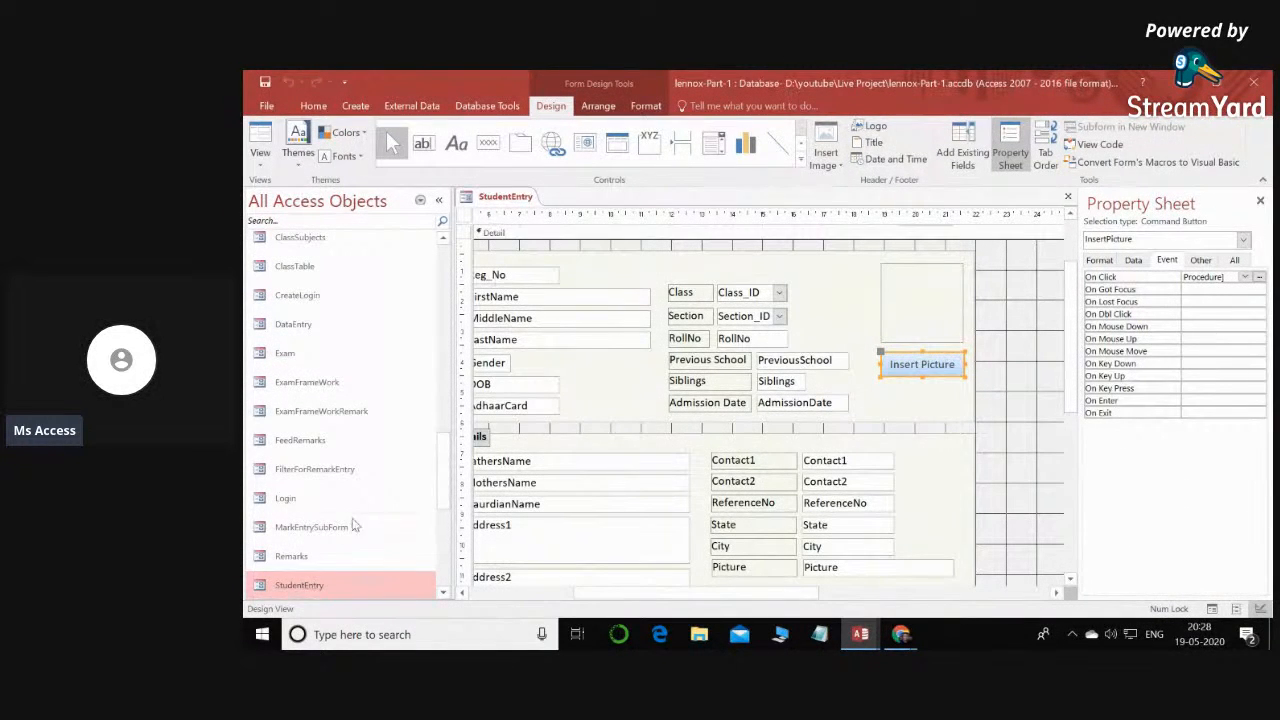
{"action": "double_click", "coordinate": [315, 588]}
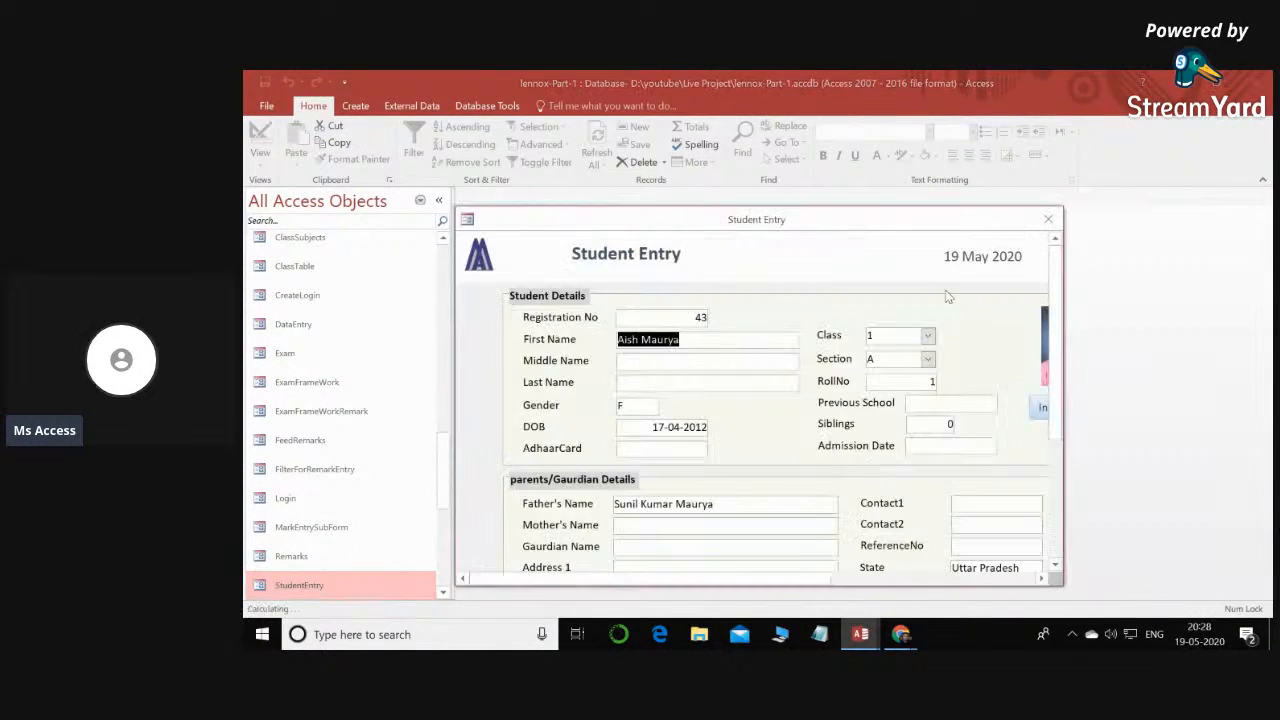
{"action": "left_click_drag", "start_coordinate": [1064, 286], "coordinate": [1262, 288]}
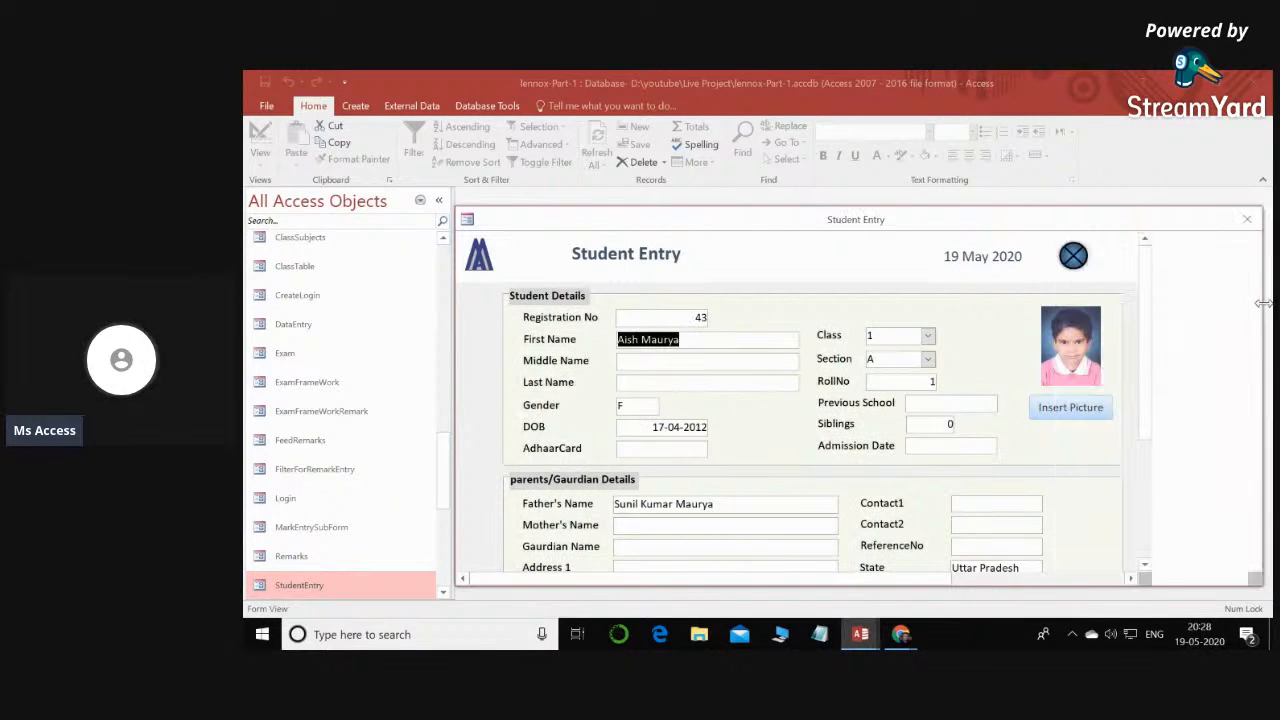
{"action": "left_click_drag", "start_coordinate": [452, 331], "coordinate": [243, 331]}
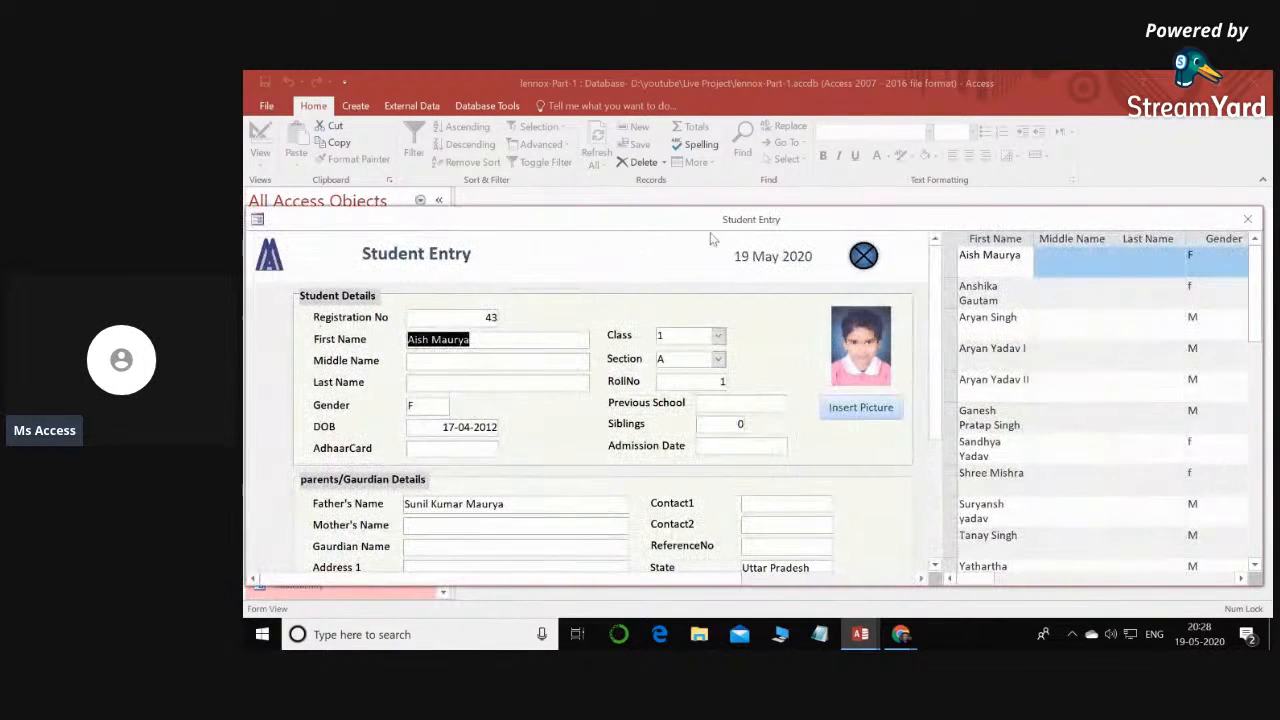
{"action": "left_click_drag", "start_coordinate": [712, 212], "coordinate": [712, 76]}
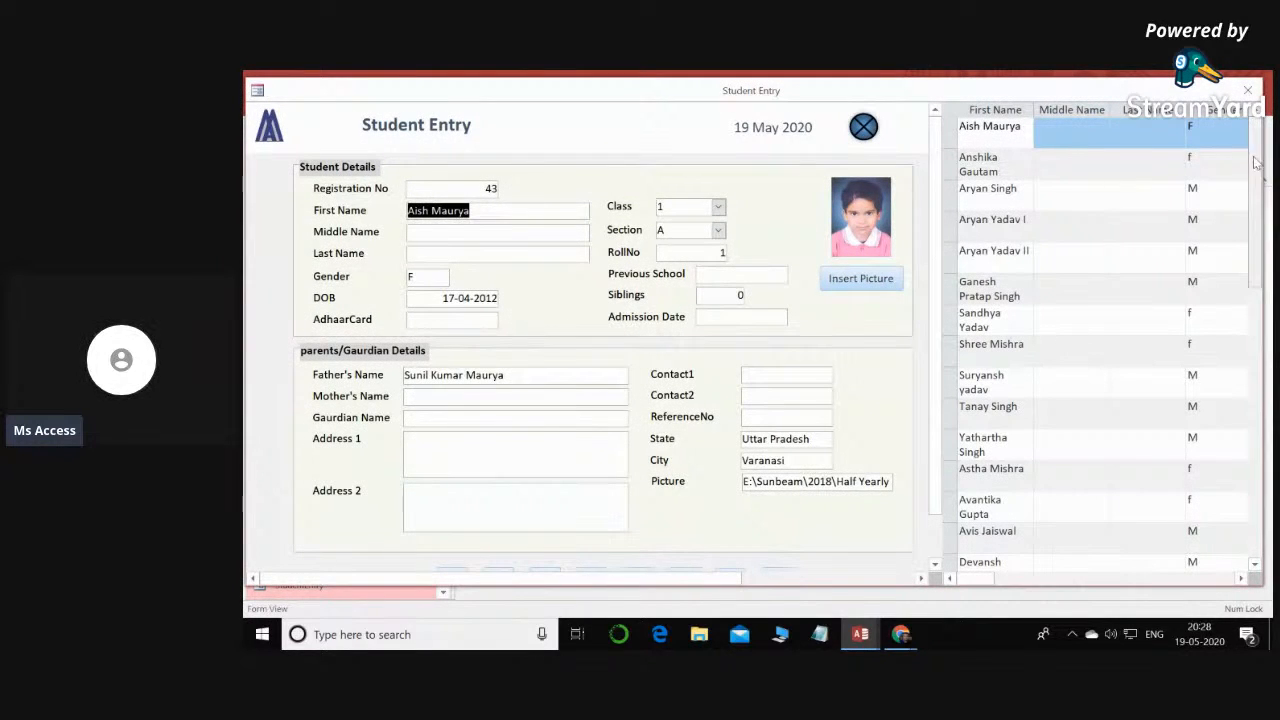
{"action": "left_click", "coordinate": [1247, 90]}
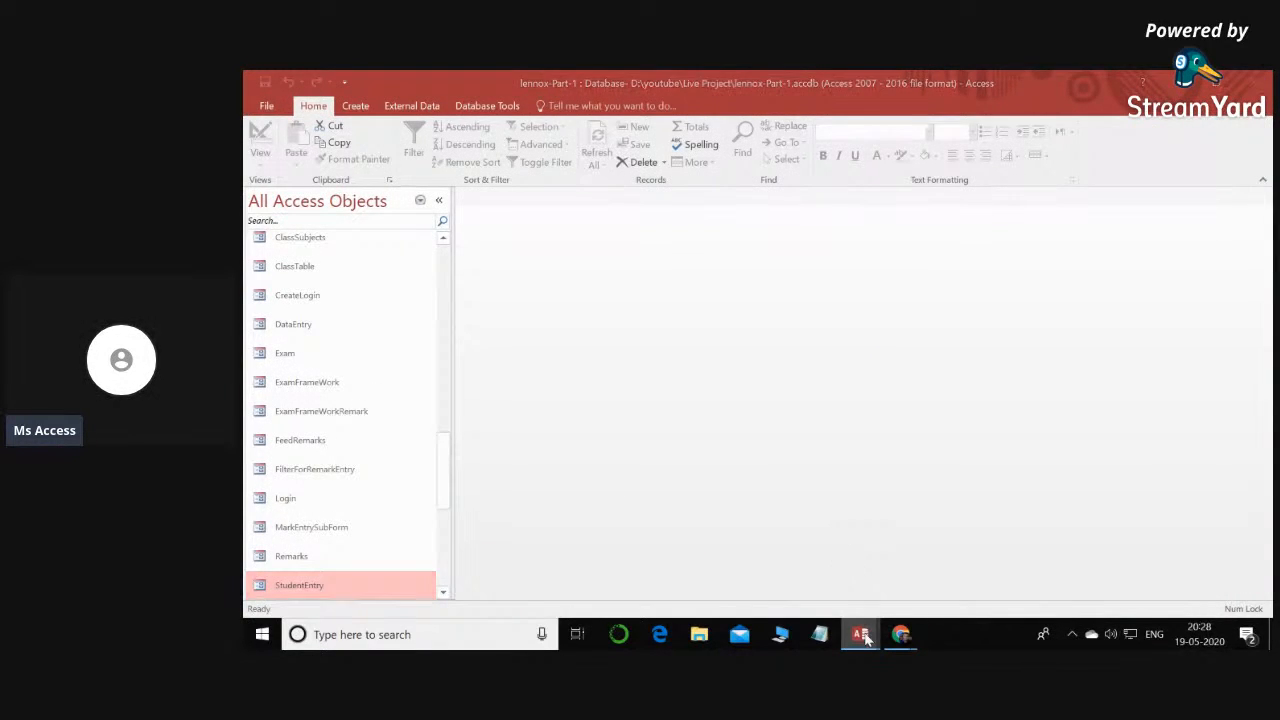
{"action": "mouse_move", "coordinate": [866, 638]}
{"action": "left_click", "coordinate": [745, 569]}
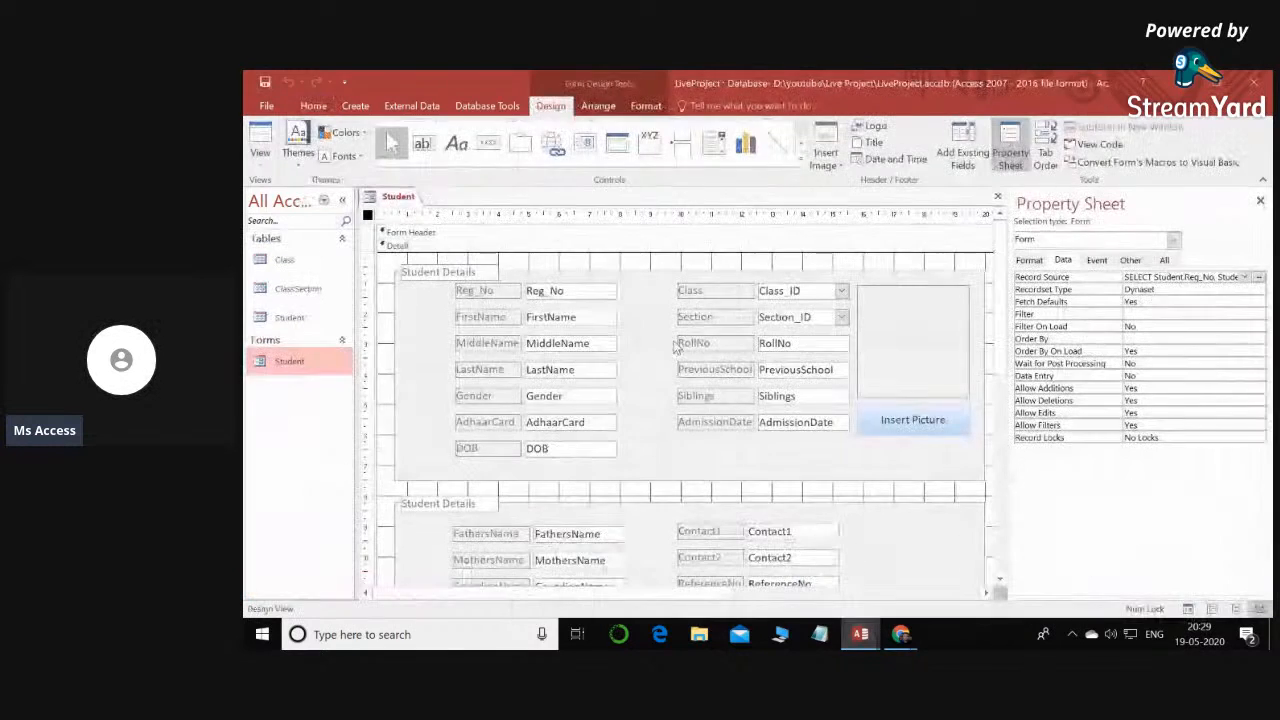
- Examine the Student form's split form properties, including the choices for orientation, splitter bar, datasheet and printing
{"action": "left_click", "coordinate": [369, 218]}
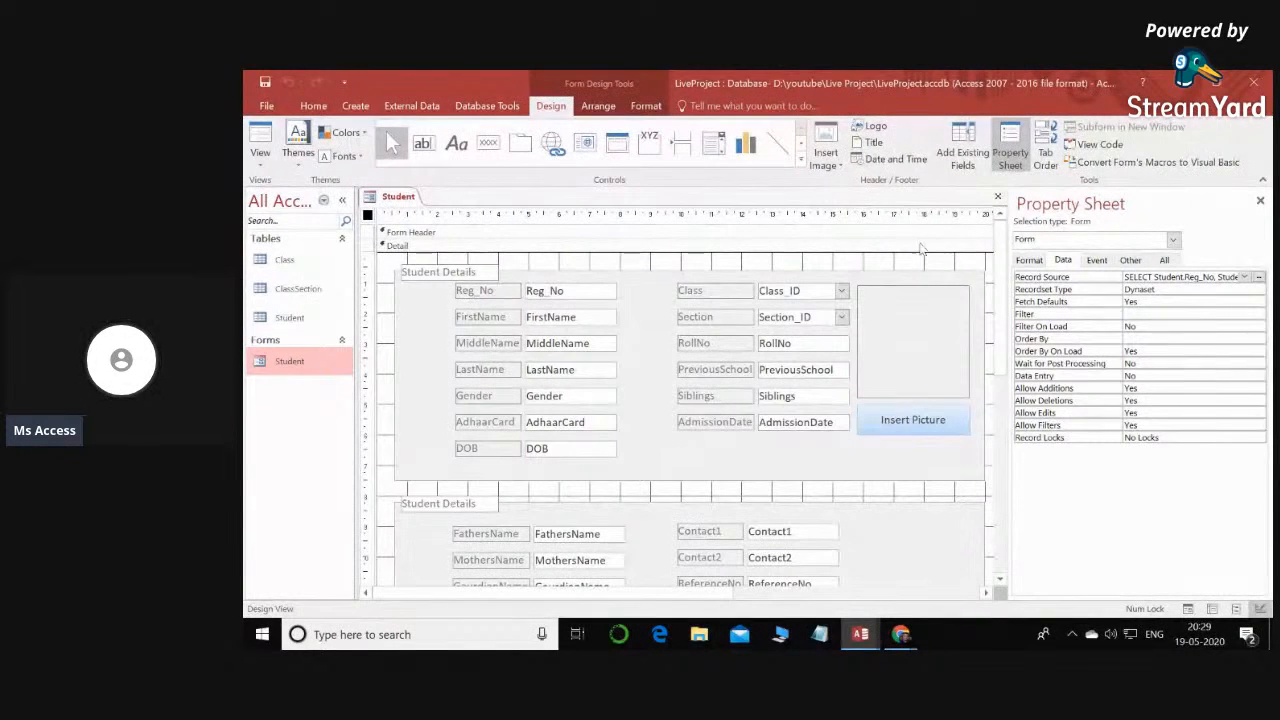
{"action": "left_click", "coordinate": [1030, 260]}
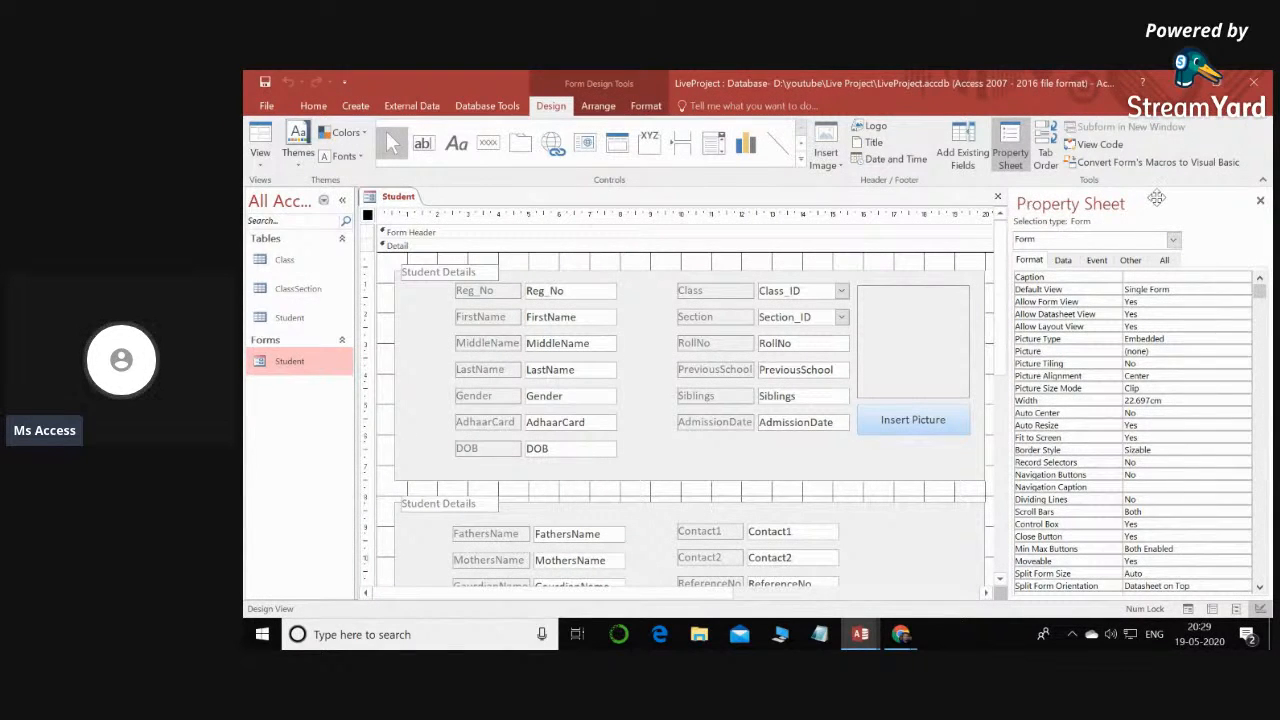
{"action": "scroll", "coordinate": [1106, 378], "scroll_direction": "down", "scroll_amount": 2}
{"action": "scroll", "coordinate": [1106, 378], "scroll_direction": "down", "scroll_amount": 2}
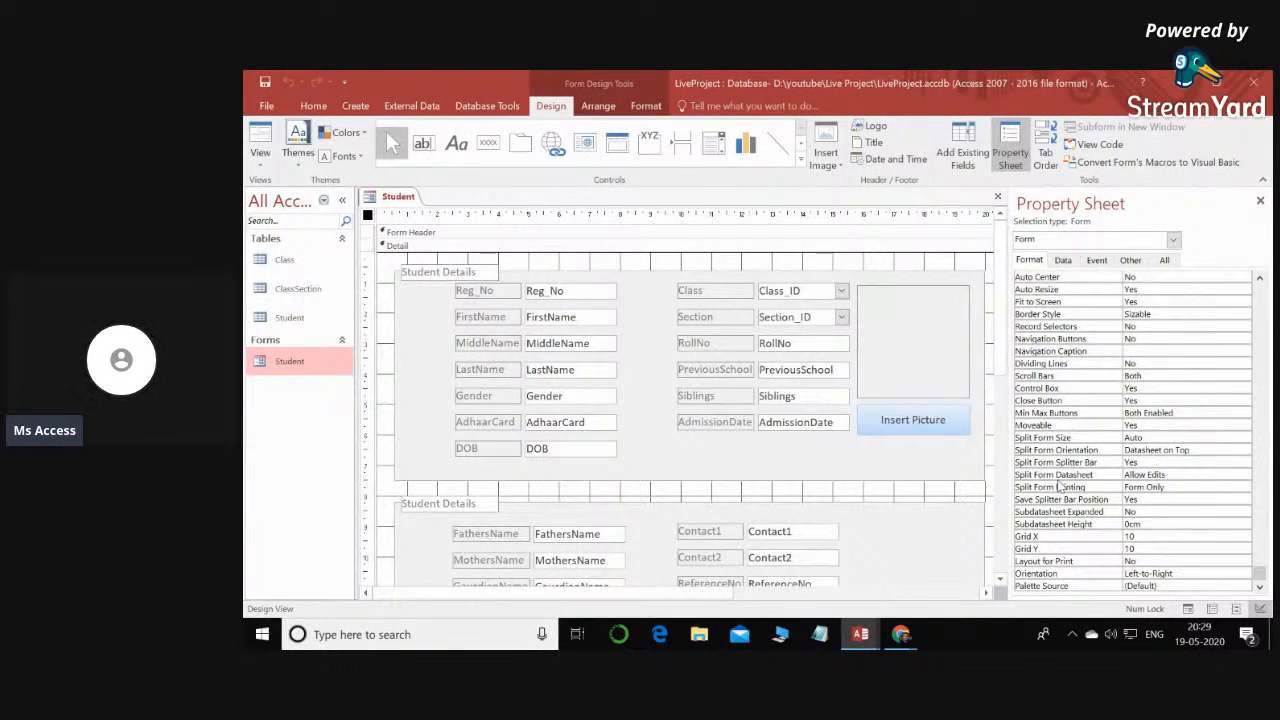
{"action": "left_click", "coordinate": [1219, 476]}
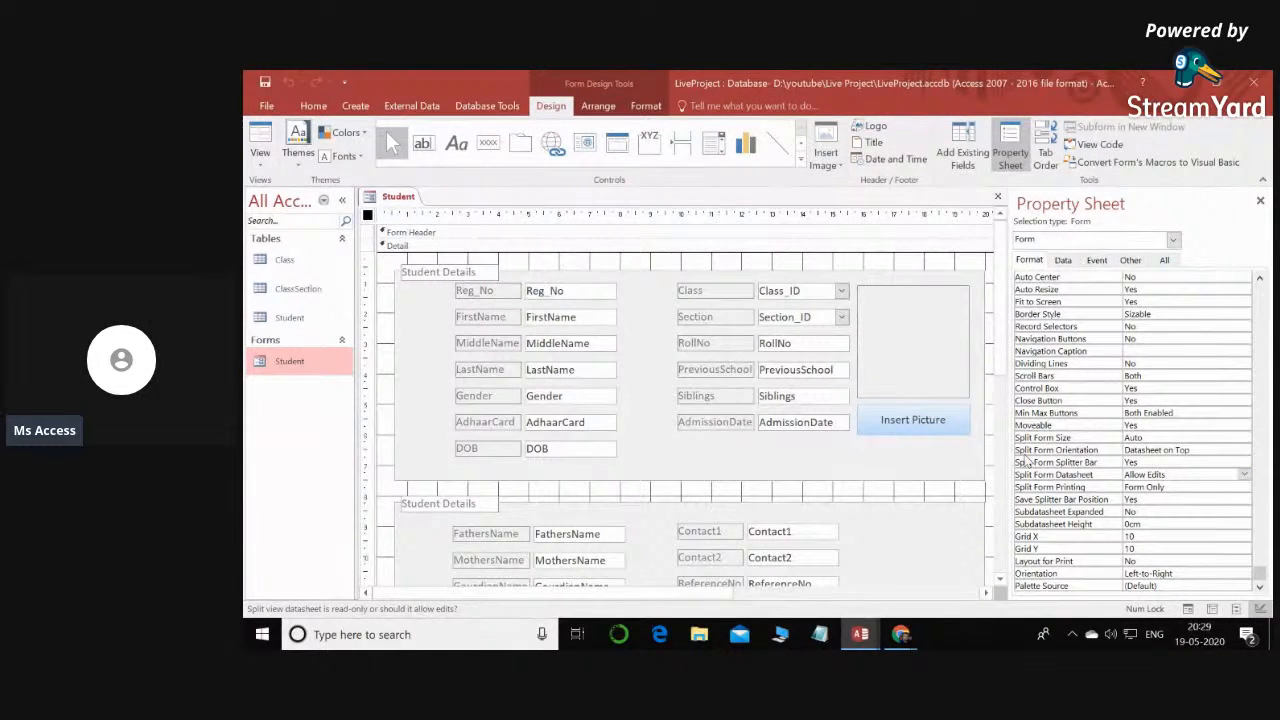
{"action": "left_click", "coordinate": [1055, 451]}
{"action": "left_click", "coordinate": [1245, 450]}
{"action": "left_click", "coordinate": [1246, 460]}
{"action": "left_click", "coordinate": [1232, 474]}
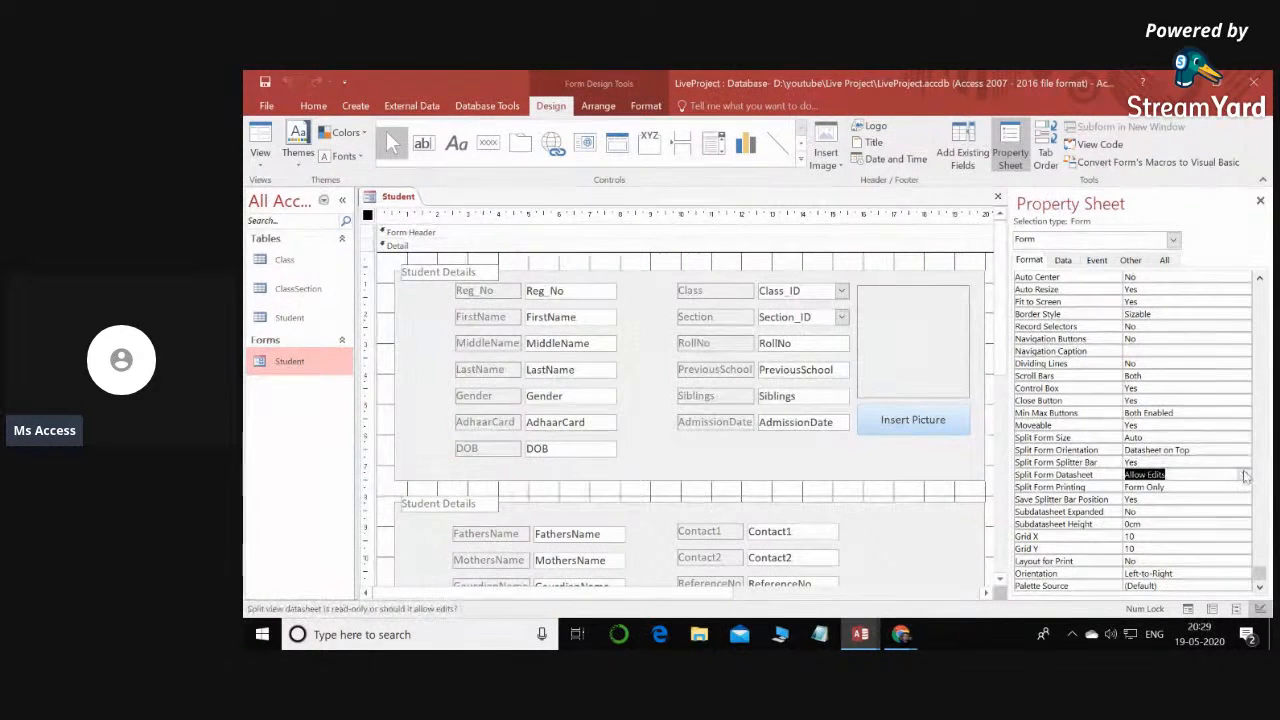
{"action": "left_click", "coordinate": [1245, 476]}
{"action": "left_click", "coordinate": [1245, 476]}
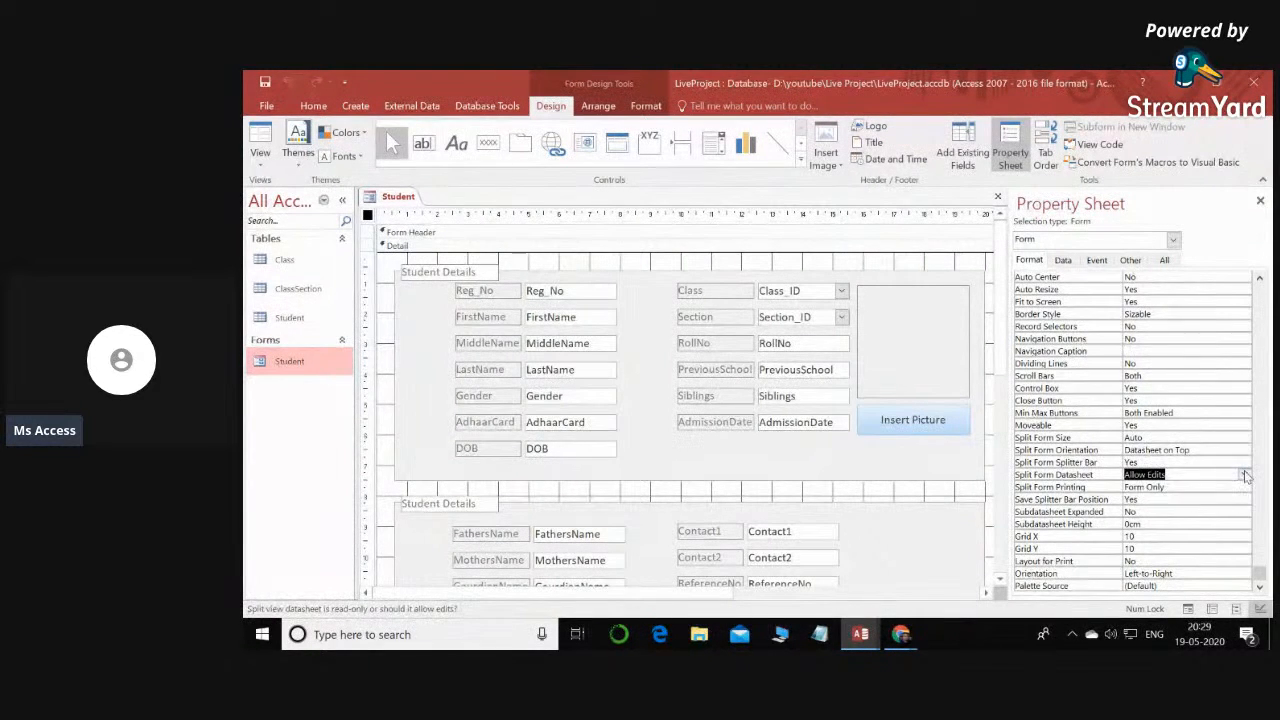
{"action": "left_click", "coordinate": [1185, 487]}
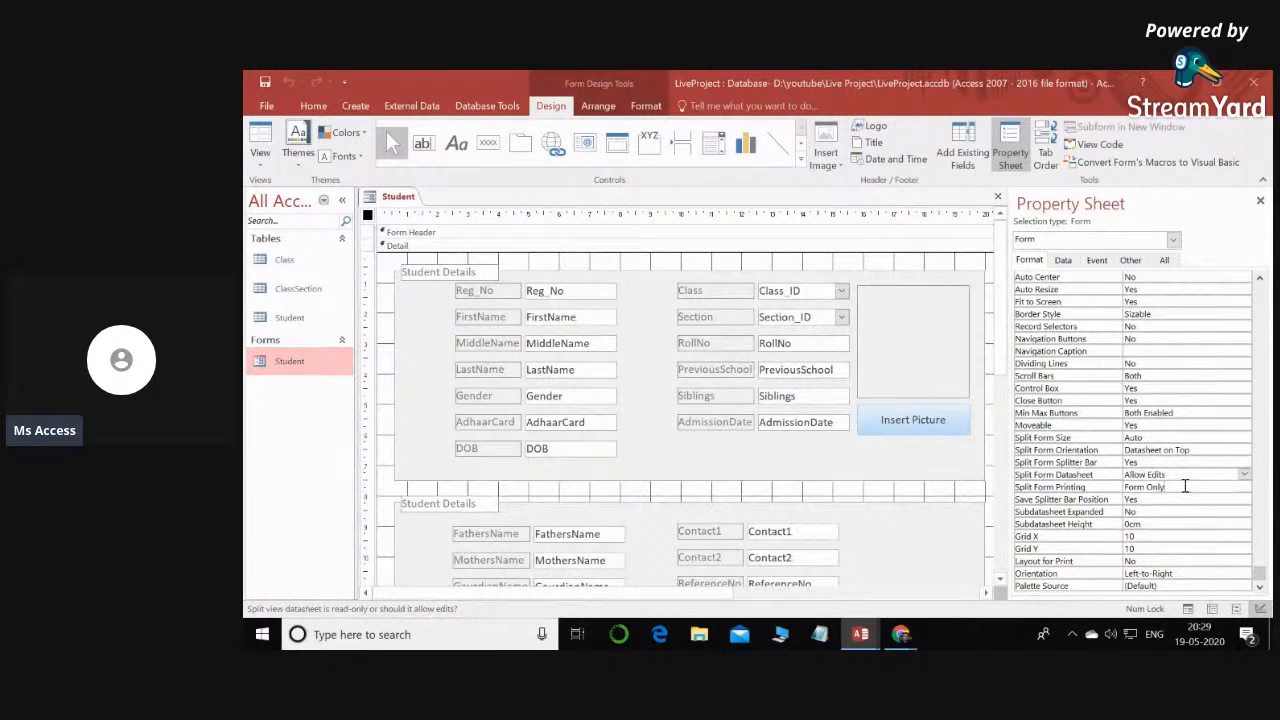
{"action": "left_click", "coordinate": [1245, 487]}
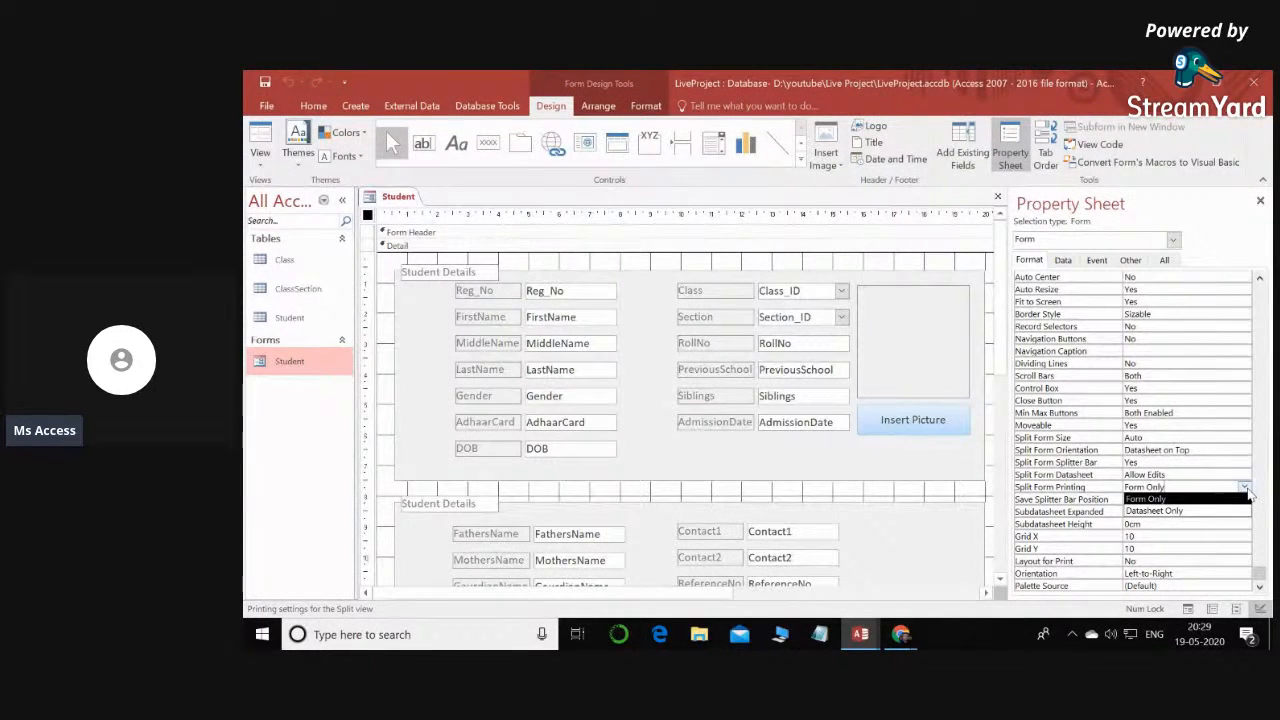
{"action": "left_click", "coordinate": [1246, 489]}
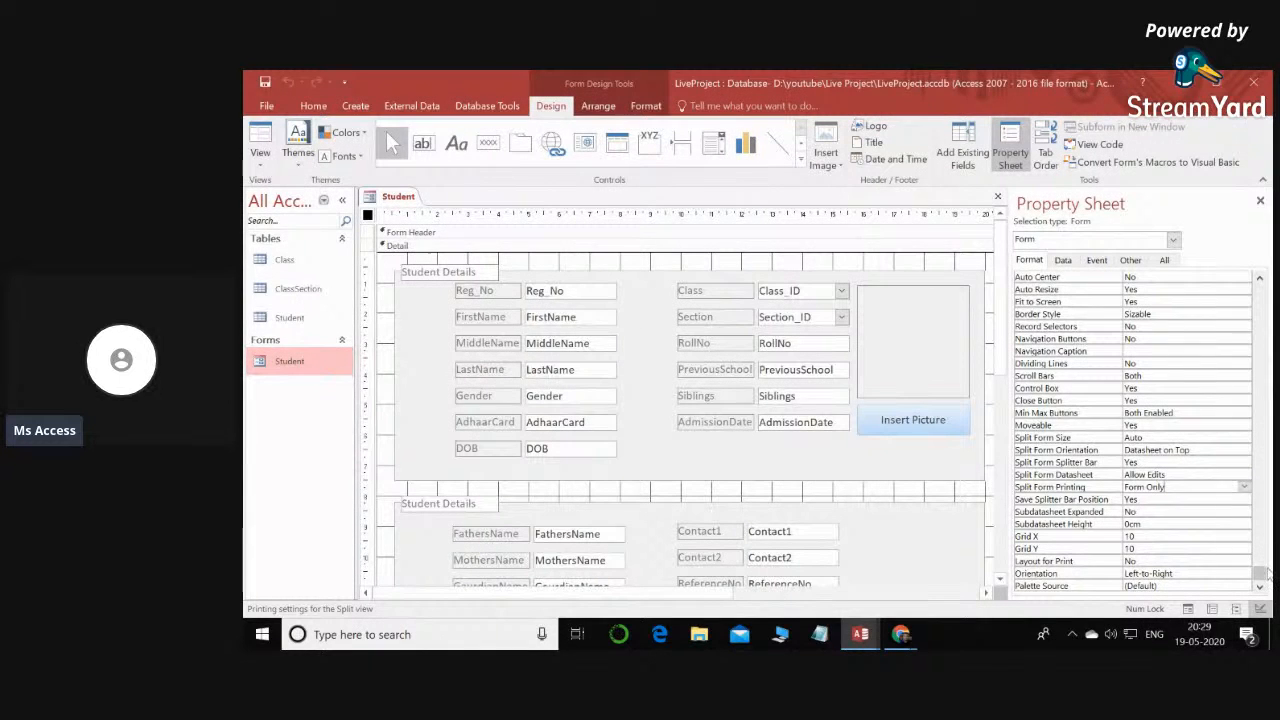
- Set the Student form's Default View to Split Form, postponing the Windows restart by an hour
{"action": "left_click_drag", "start_coordinate": [1259, 550], "coordinate": [1259, 286]}
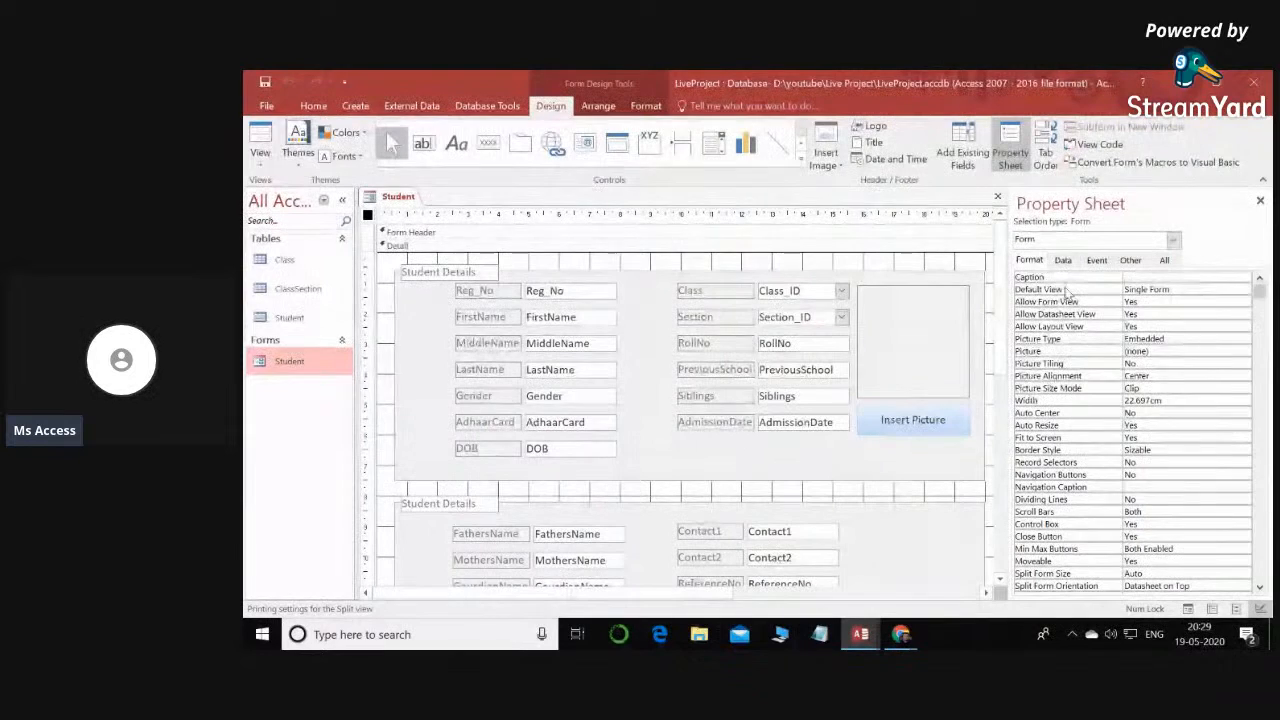
{"action": "left_click", "coordinate": [1250, 290]}
{"action": "left_click", "coordinate": [1243, 290]}
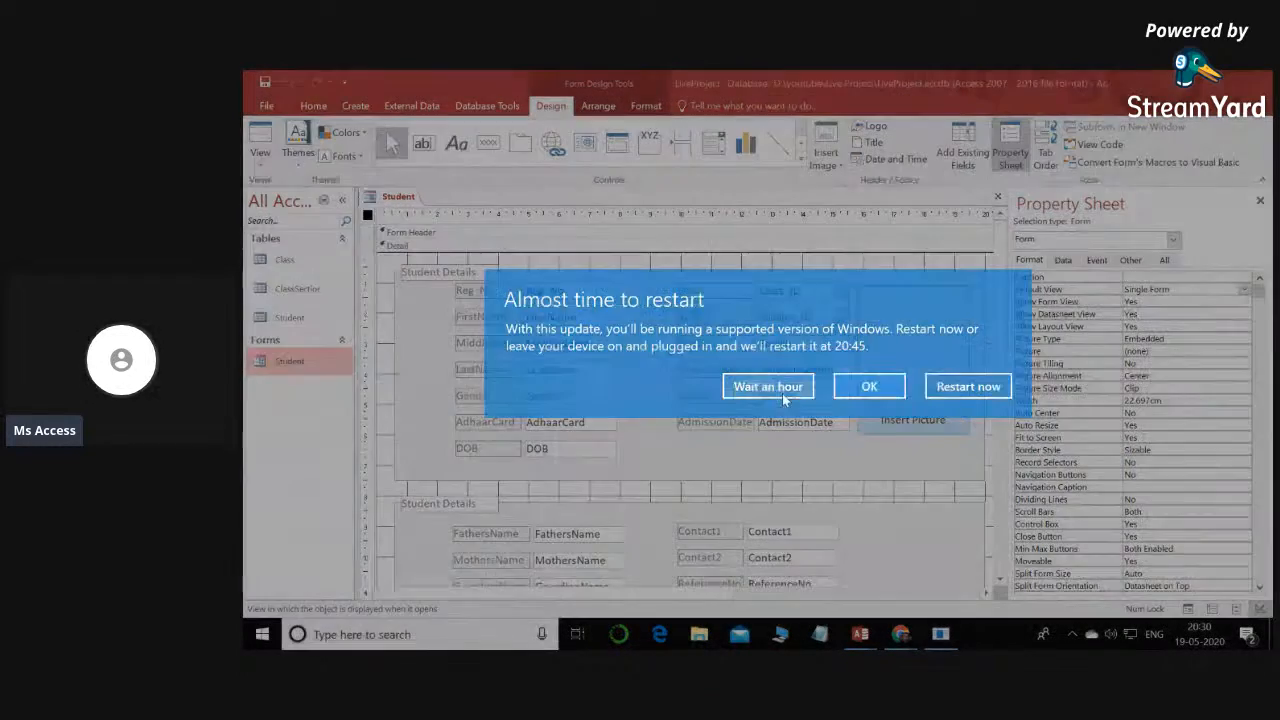
{"action": "left_click", "coordinate": [772, 385]}
{"action": "left_click", "coordinate": [1238, 292]}
{"action": "left_click", "coordinate": [1243, 290]}
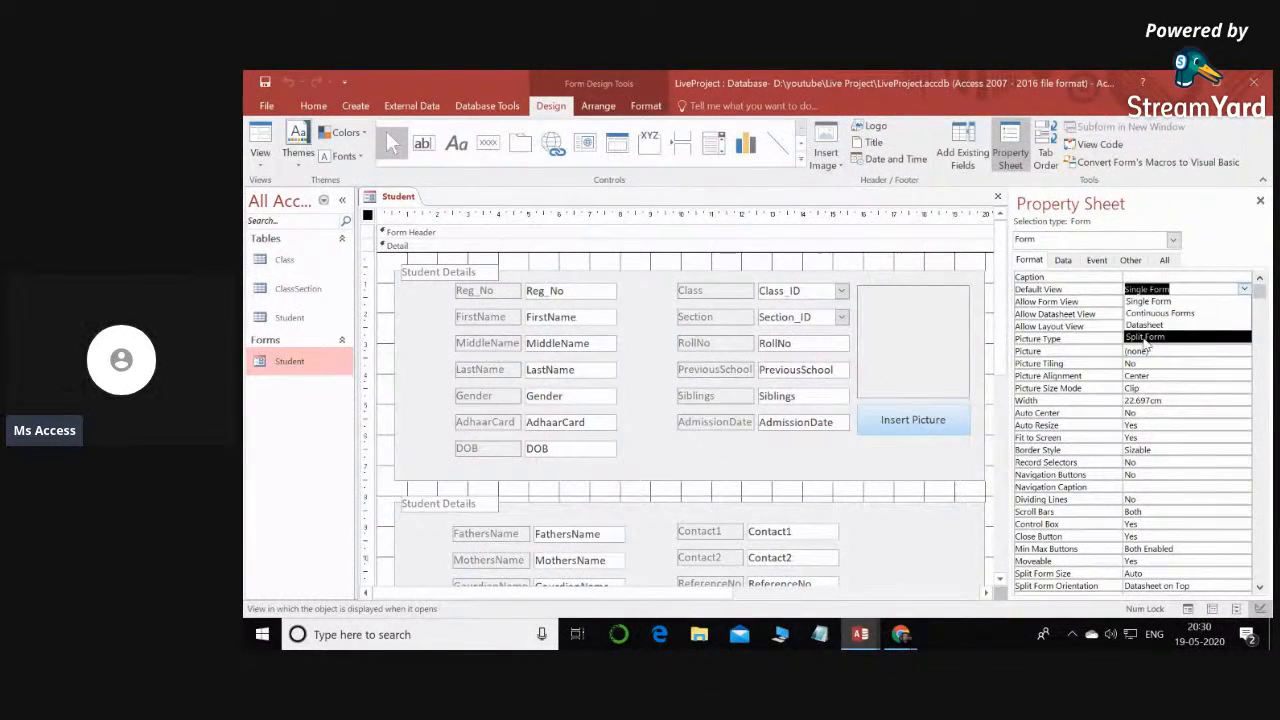
{"action": "left_click", "coordinate": [1147, 338]}
- Set the Student form's Split Form Orientation to Datasheet on Right
{"action": "left_click", "coordinate": [1177, 374]}
{"action": "scroll", "coordinate": [1177, 371], "scroll_direction": "down", "scroll_amount": 4}
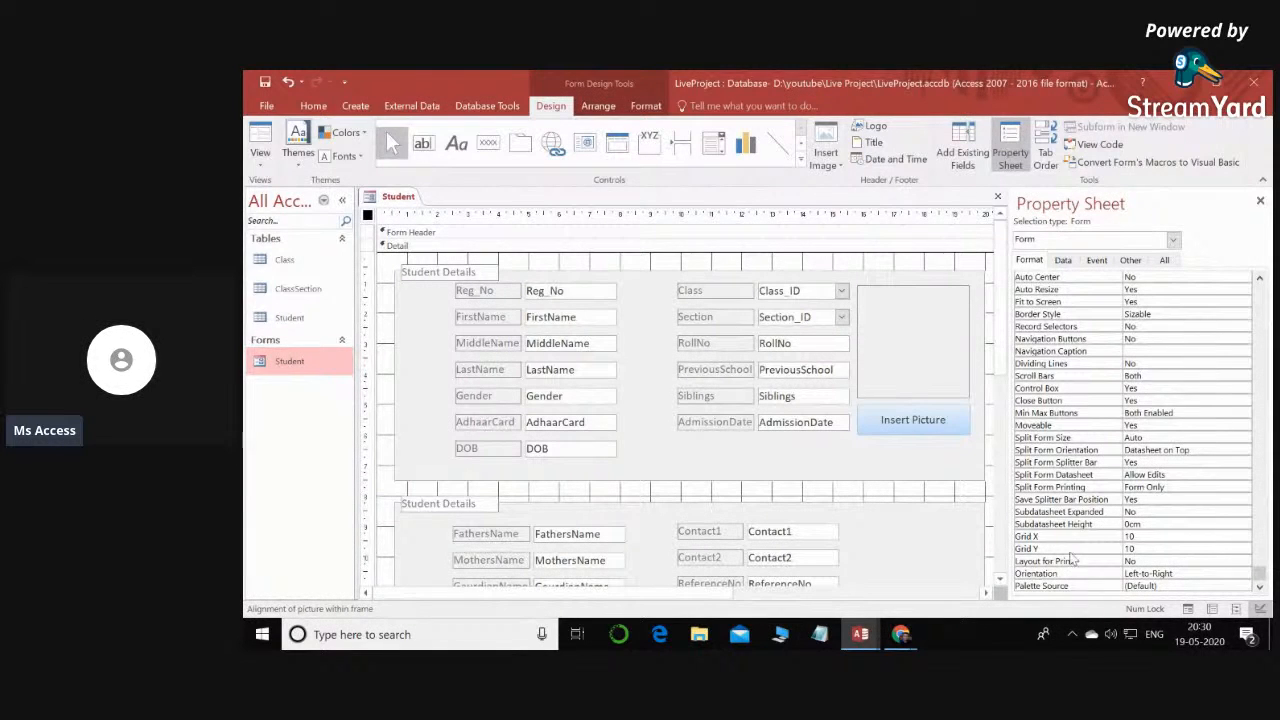
{"action": "left_click", "coordinate": [1185, 475]}
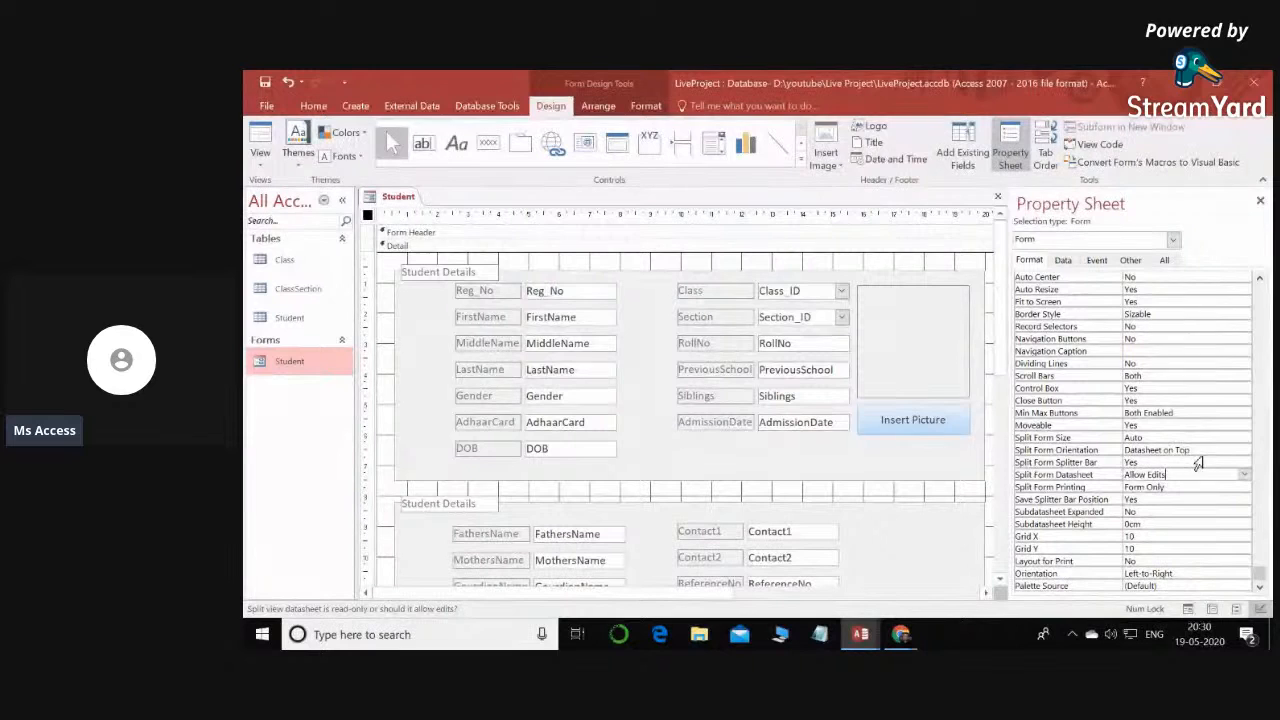
{"action": "left_click", "coordinate": [1204, 453]}
{"action": "left_click", "coordinate": [1244, 451]}
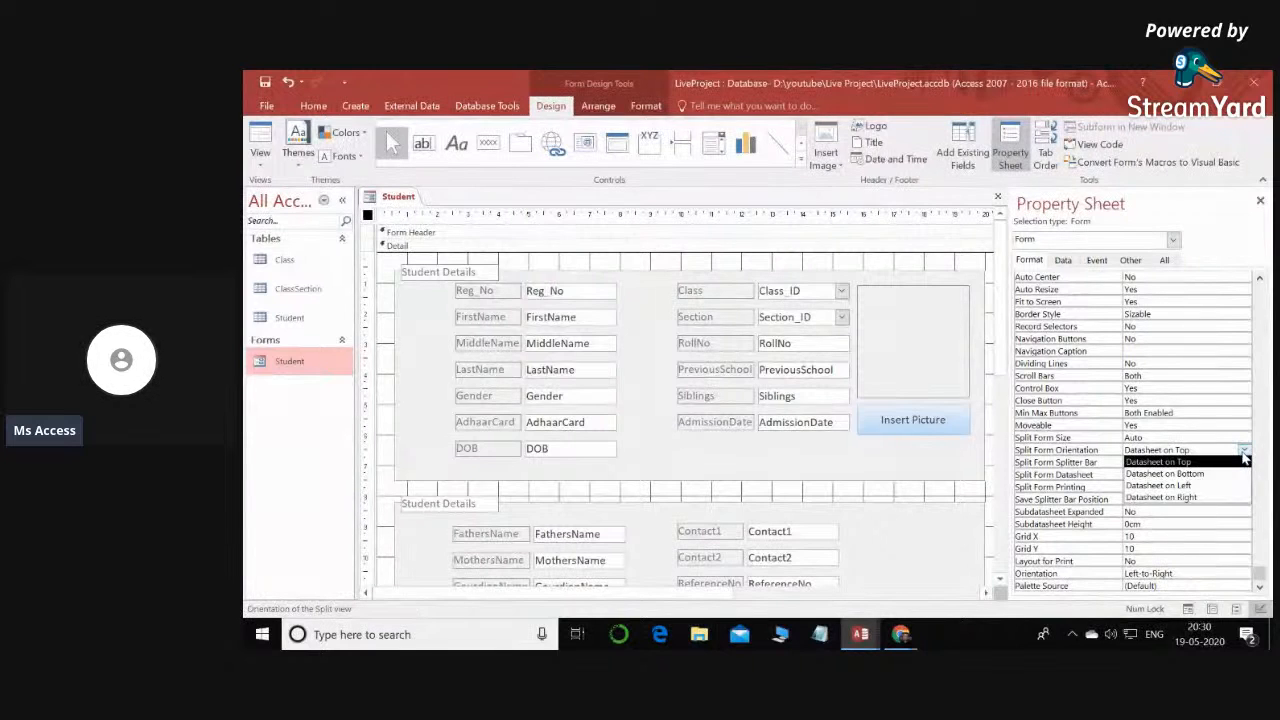
{"action": "left_click", "coordinate": [1180, 498]}
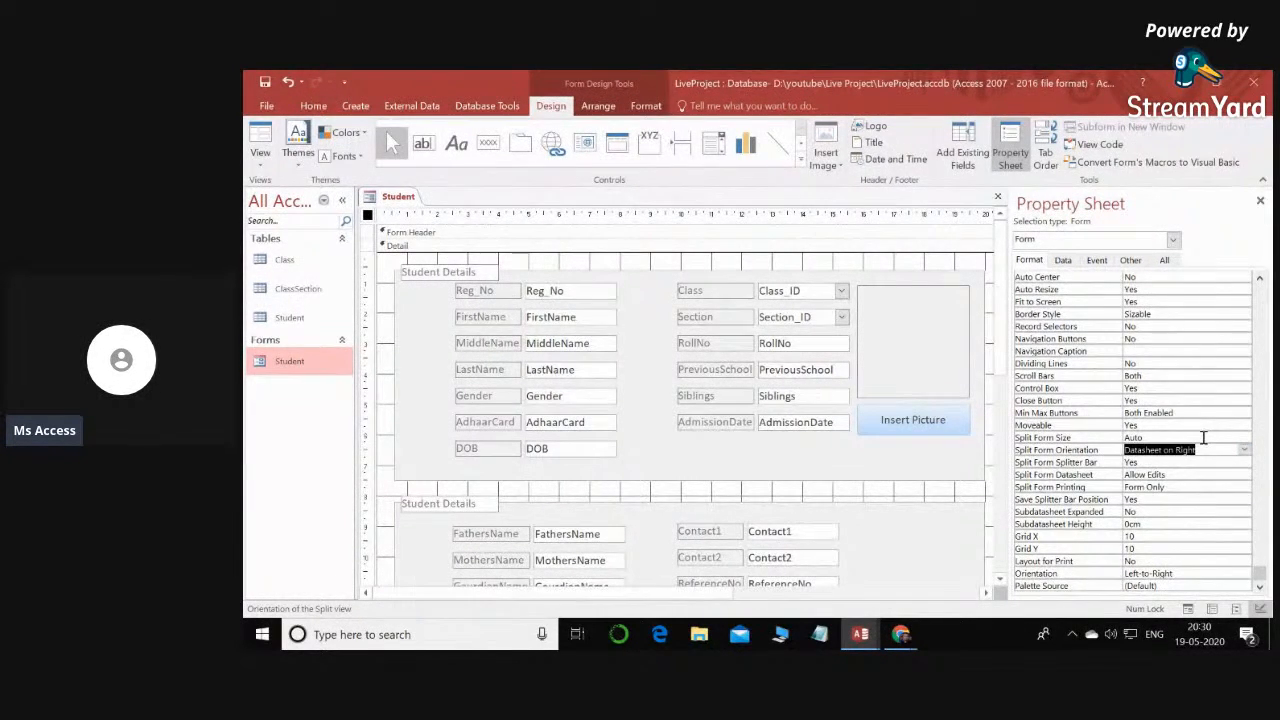
- Open the Student form in Form View and maximize its window
{"action": "left_click", "coordinate": [328, 360]}
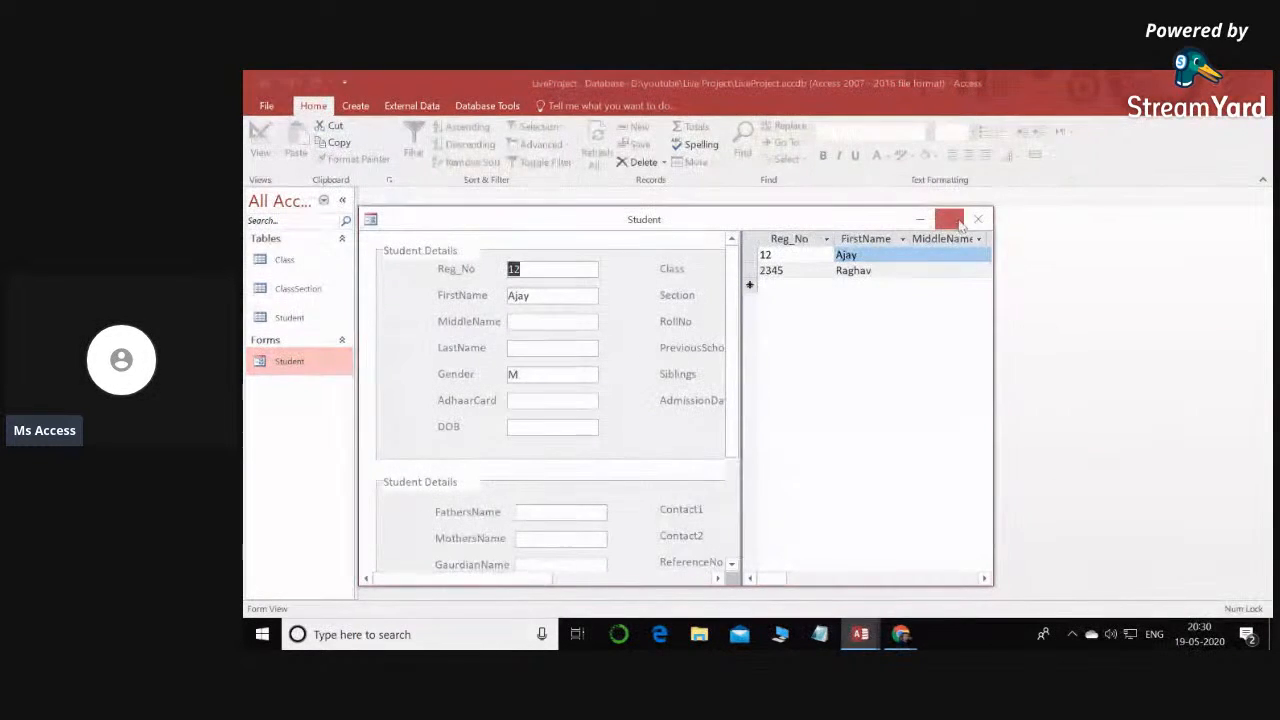
{"action": "left_click", "coordinate": [949, 219]}
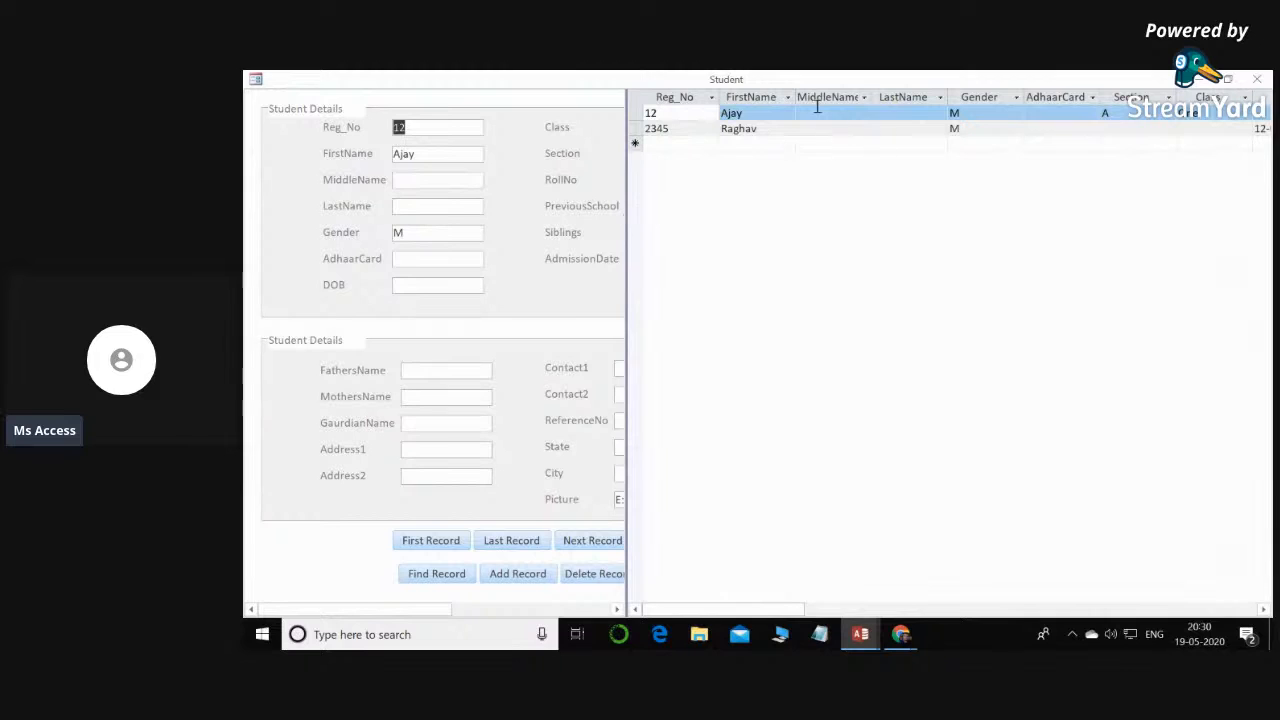
- Widen the form part of the split view until the picture frame and all fields fit, and increase the datasheet's row height
{"action": "left_click_drag", "start_coordinate": [627, 280], "coordinate": [900, 291]}
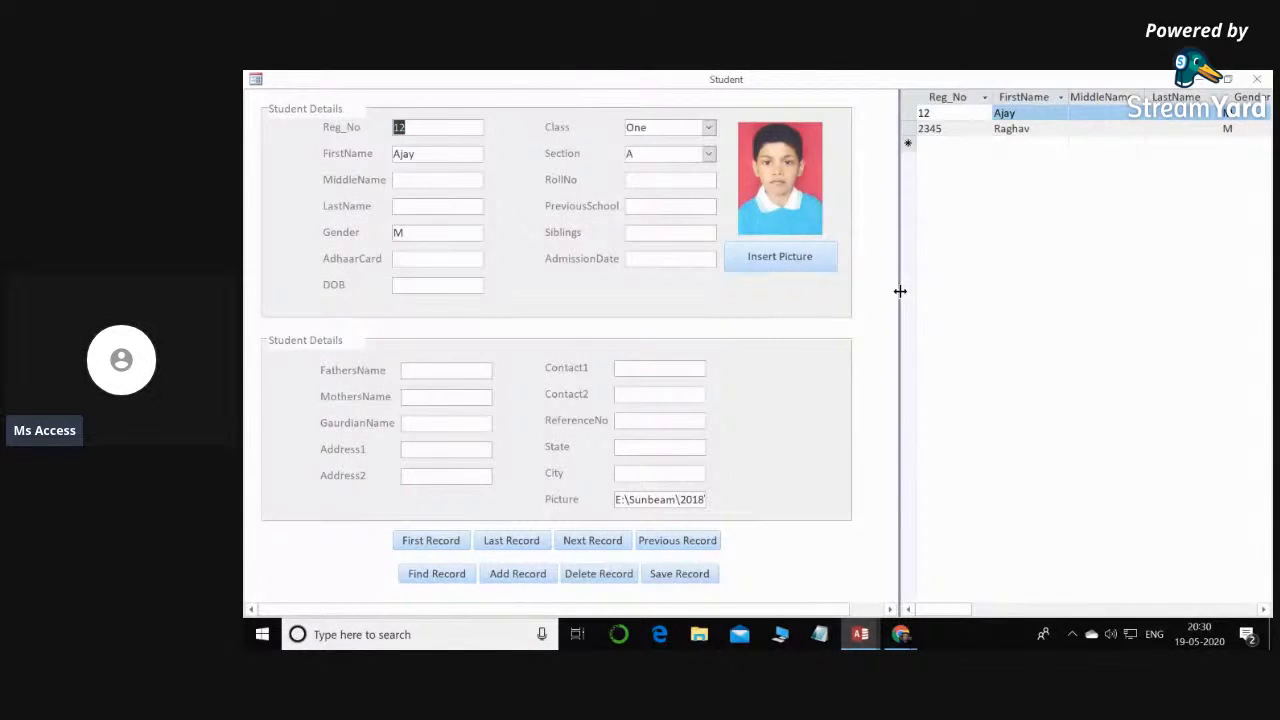
{"action": "left_click_drag", "start_coordinate": [899, 290], "coordinate": [884, 289]}
{"action": "left_click_drag", "start_coordinate": [895, 151], "coordinate": [893, 166]}
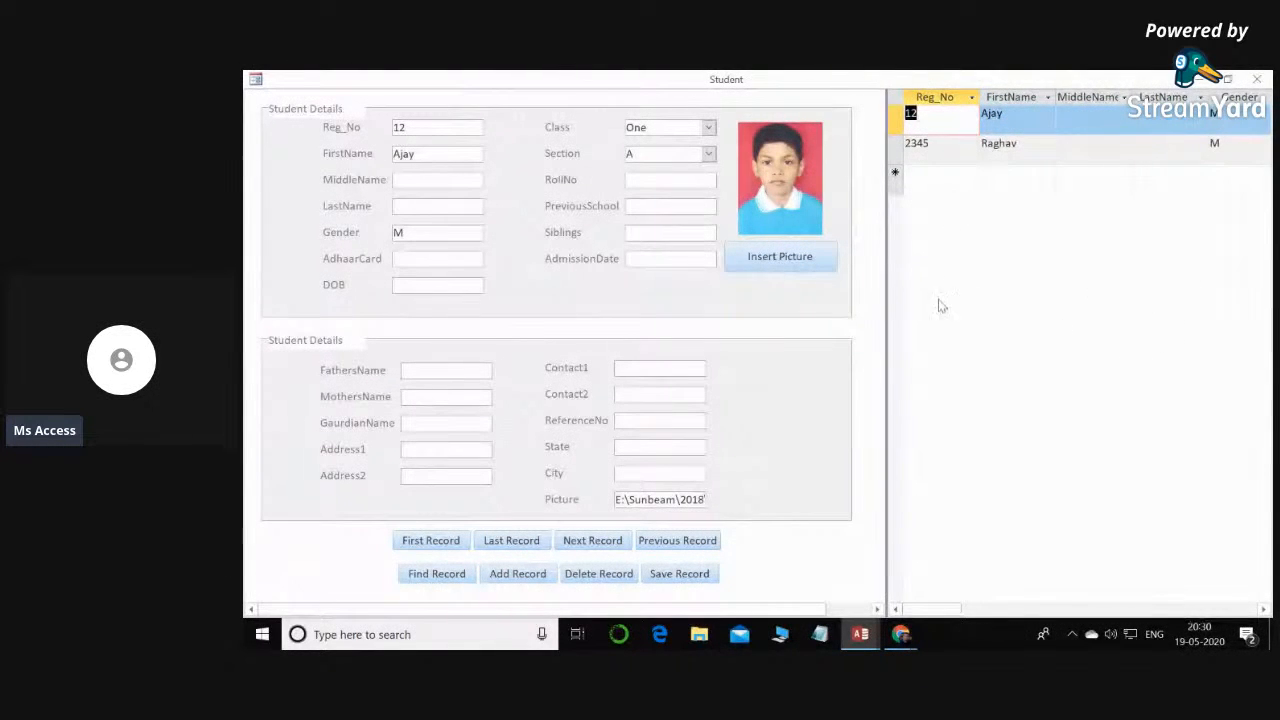